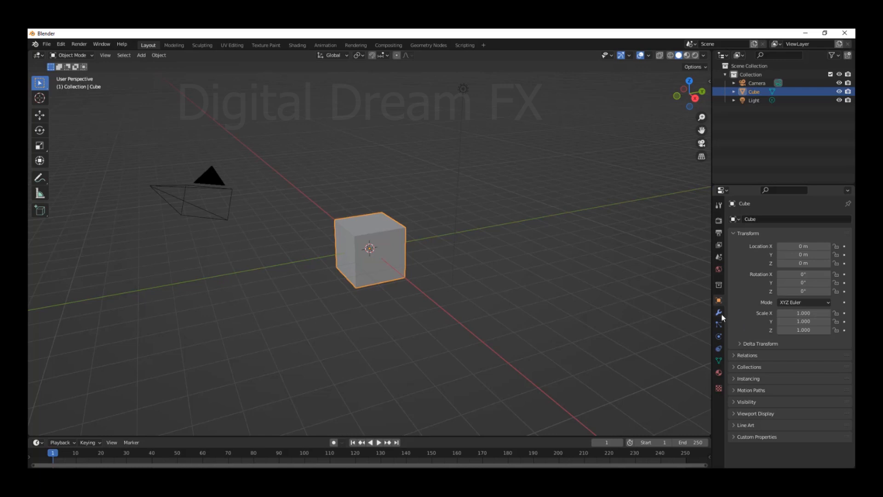
Open the default cube's modifier settings and browse the available modifier types
click(719, 313)
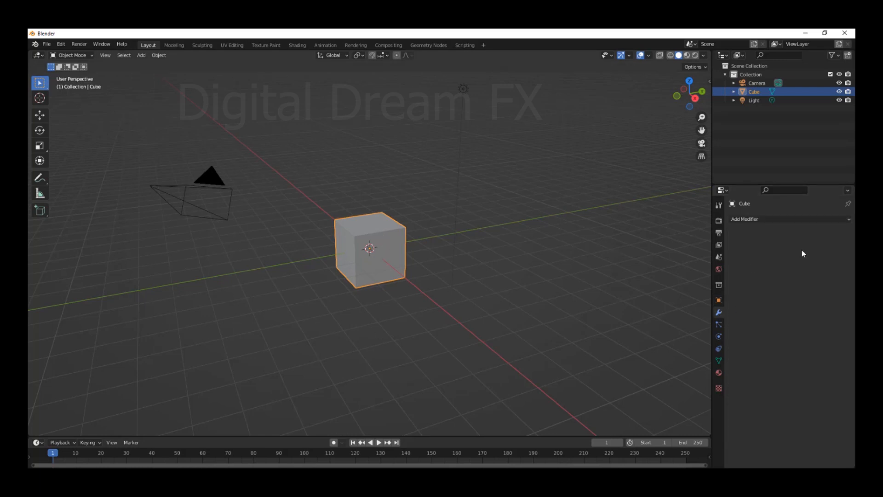
click(786, 219)
click(738, 220)
click(749, 220)
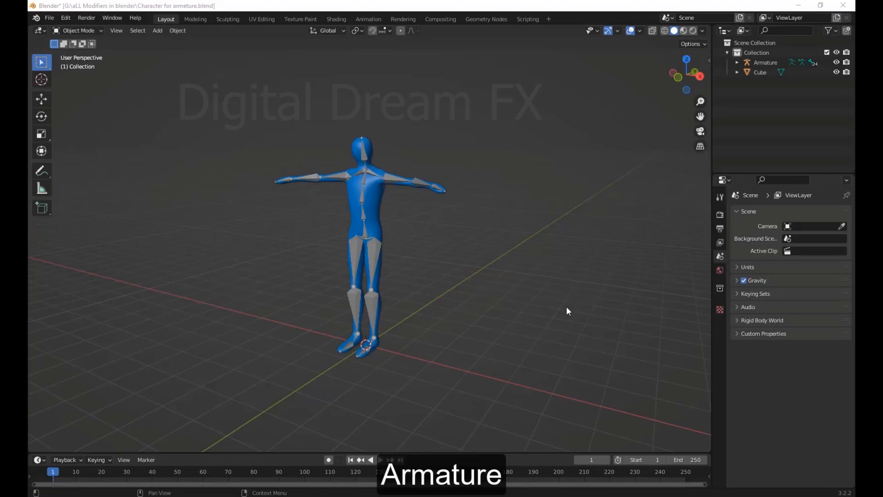
Select the character's armature and try moving it on its own
middle_drag(566, 307, 605, 311)
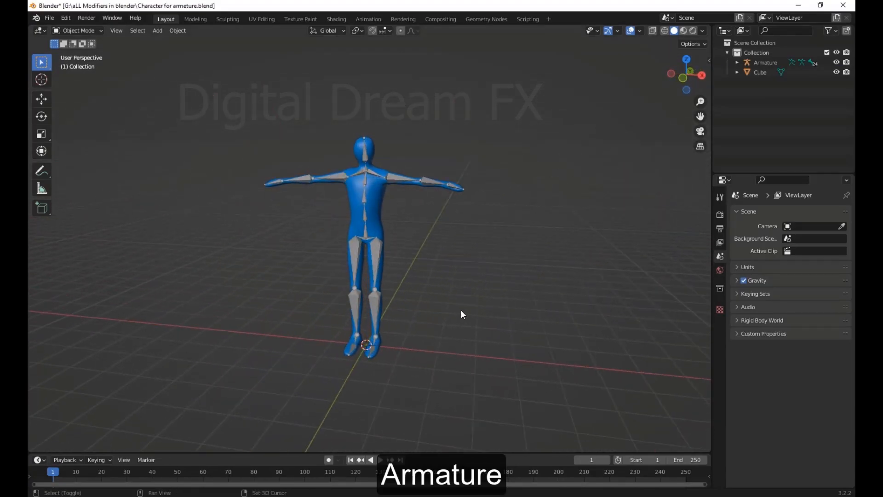
shift+middle_drag(462, 311, 450, 326)
scroll(454, 345, up, 4)
click(390, 352)
scroll(442, 325, down, 4)
key(g)
key(Escape)
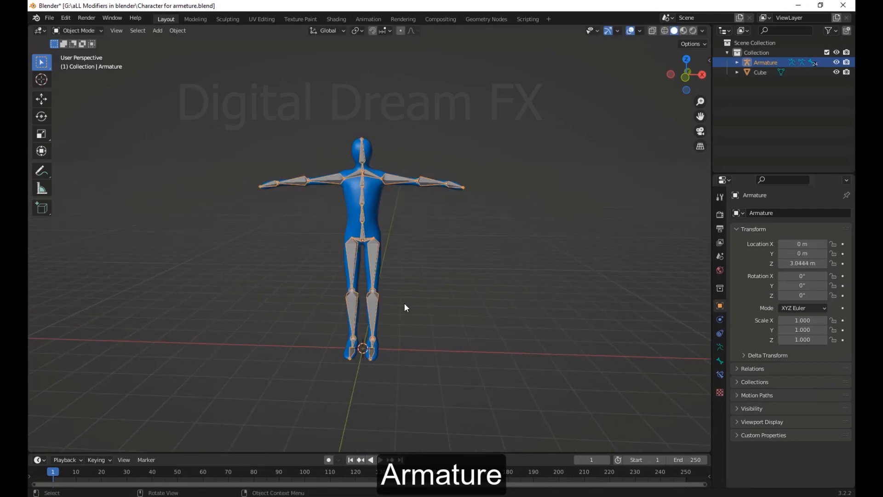
Select the character's body mesh and try moving it without the armature
click(374, 210)
key(g)
key(Escape)
scroll(497, 249, down, 3)
middle_drag(488, 246, 445, 246)
scroll(453, 284, up, 6)
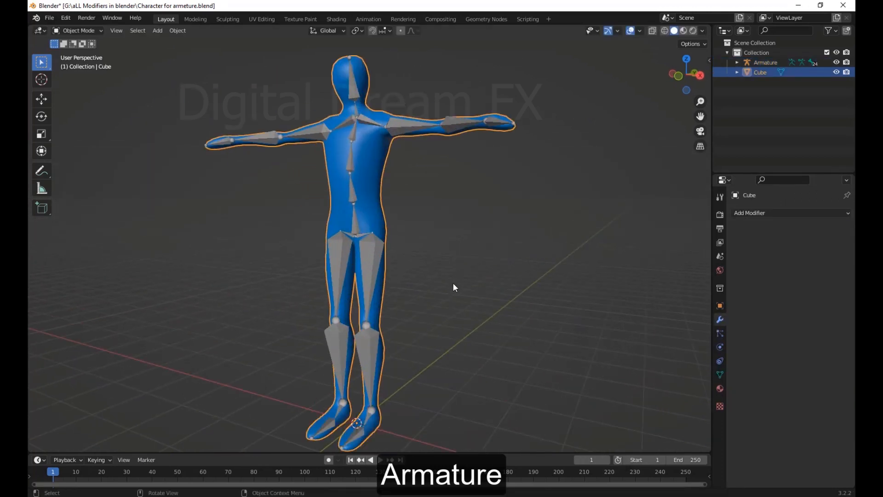
Try adding an Armature modifier directly to the character's body mesh, and remove it again
shift+middle_drag(455, 288, 444, 309)
click(506, 309)
scroll(507, 310, down, 1)
shift+middle_drag(507, 310, 512, 339)
click(384, 197)
scroll(521, 316, down, 1)
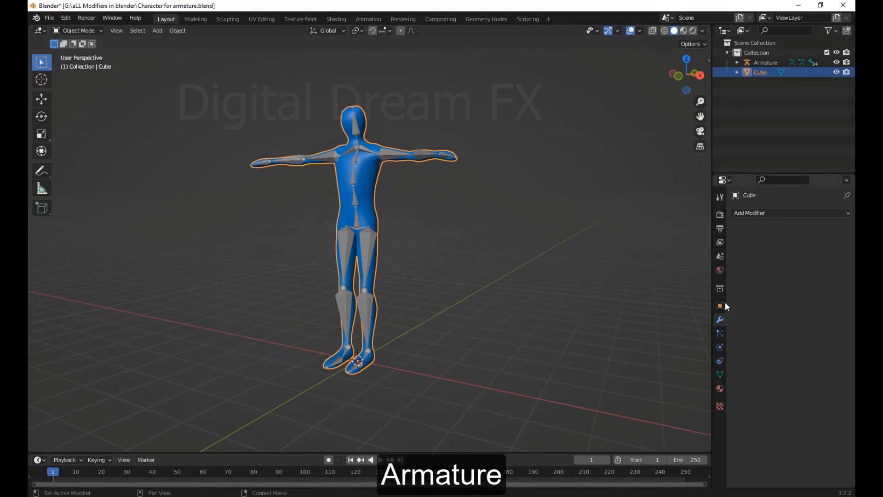
click(748, 214)
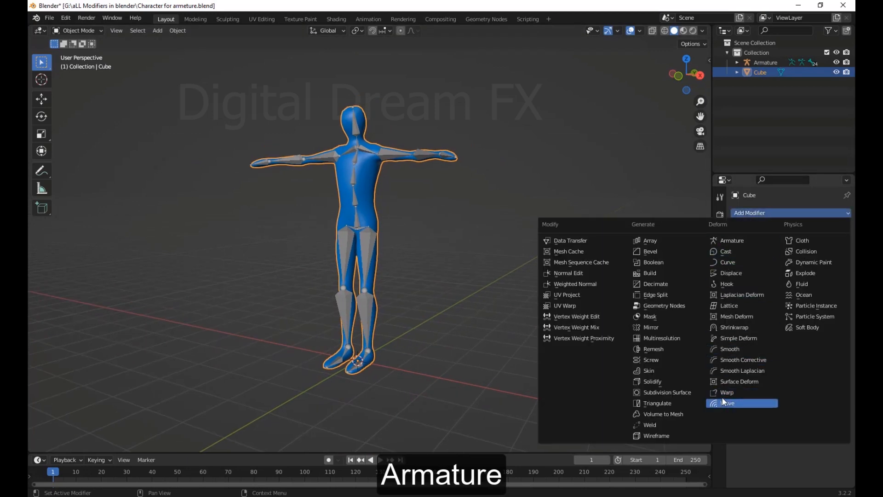
click(730, 240)
shift+middle_drag(651, 307, 638, 277)
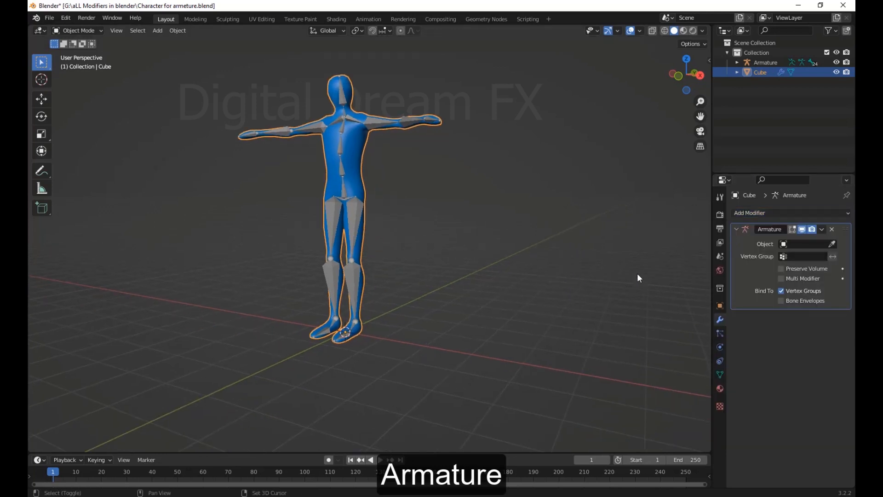
click(832, 229)
Parent the body mesh to the armature using Armature Deform With Automatic Weights
shift+middle_drag(420, 267, 463, 314)
click(463, 313)
middle_drag(574, 272, 607, 282)
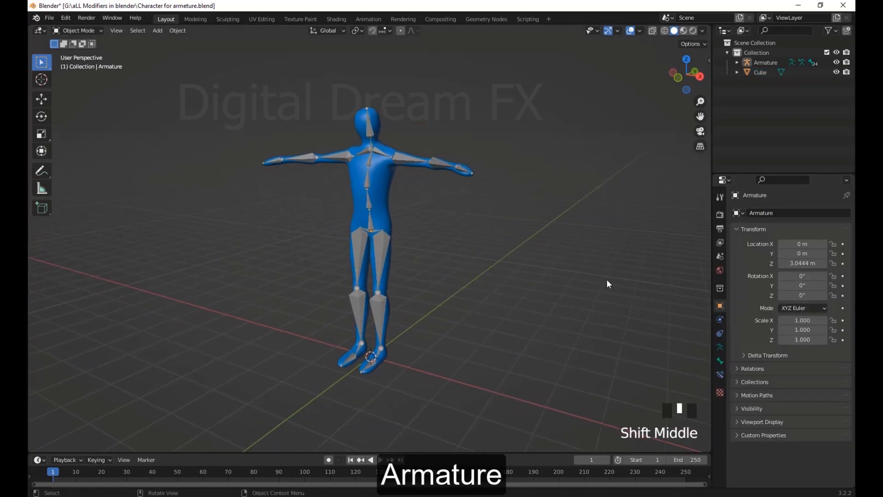
click(380, 197)
click(380, 197)
shift+click(373, 231)
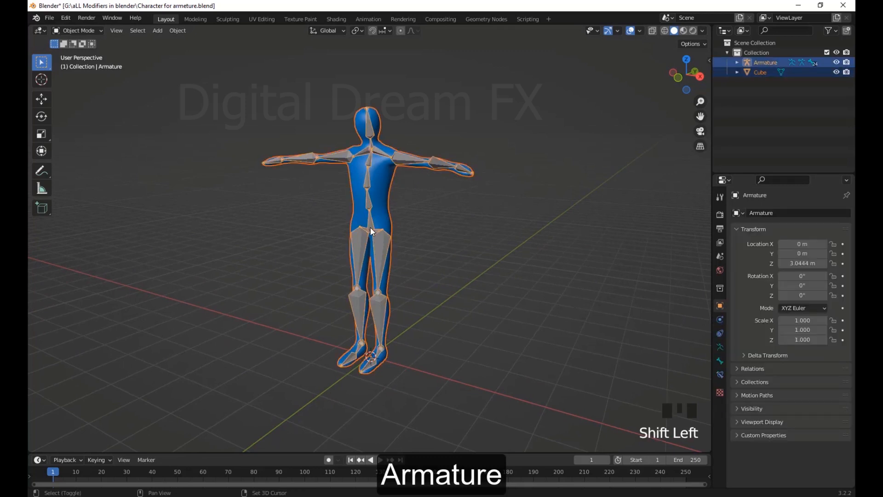
mouse_move(510, 261)
shift+middle_down()
mouse_move(501, 281)
mouse_move(514, 248)
shift+middle_up()
scroll(501, 281, up, 2)
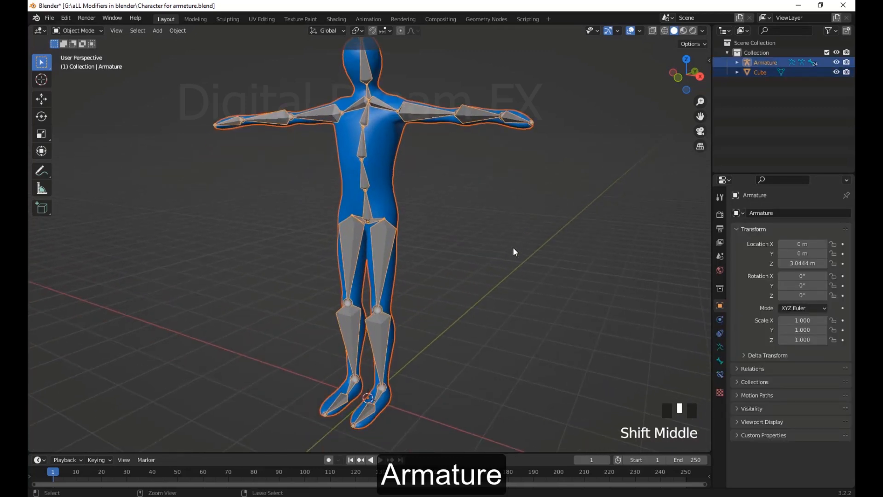
key(ctrl+p)
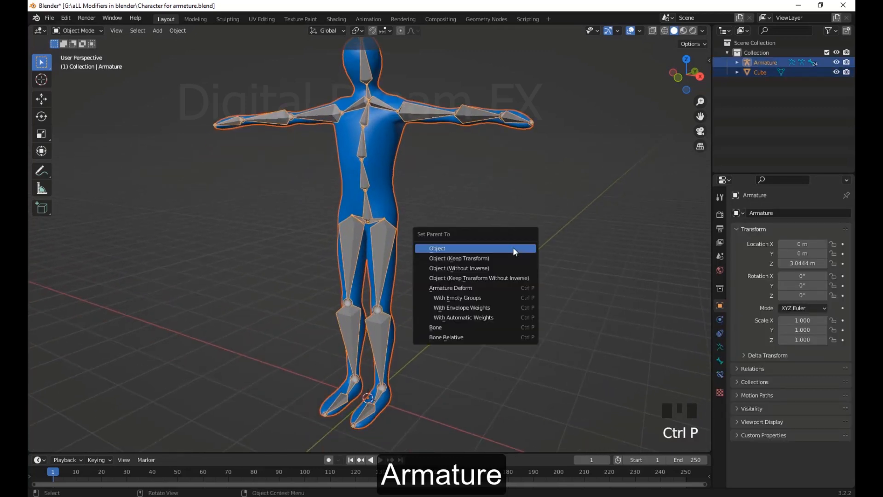
click(473, 318)
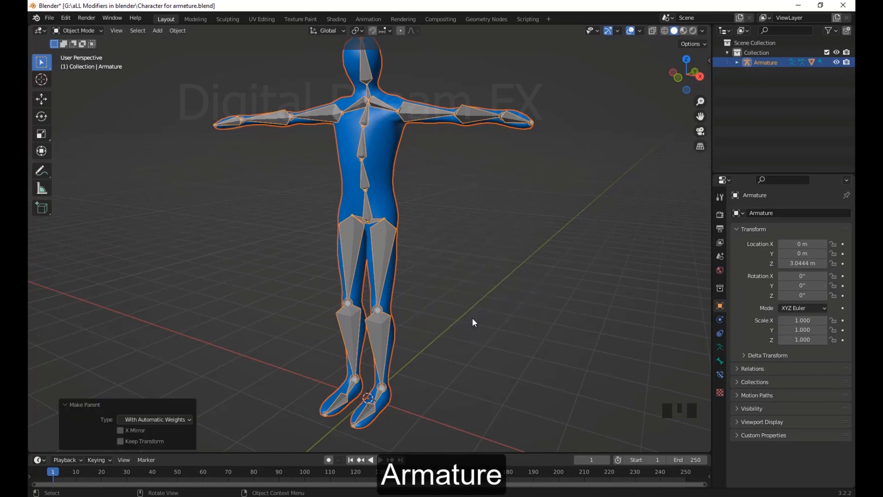
Select the body mesh and examine the settings of its Armature modifier
click(394, 178)
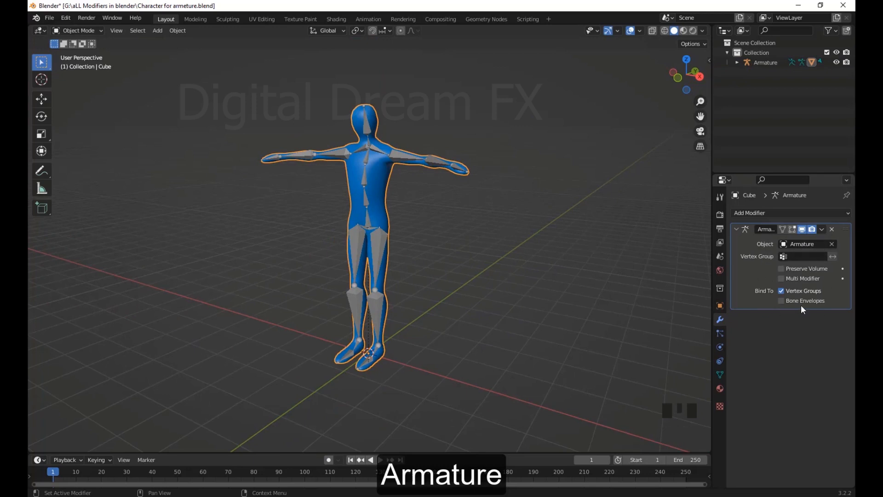
middle_drag(460, 297, 474, 298)
scroll(473, 297, up, 2)
middle_drag(635, 335, 645, 336)
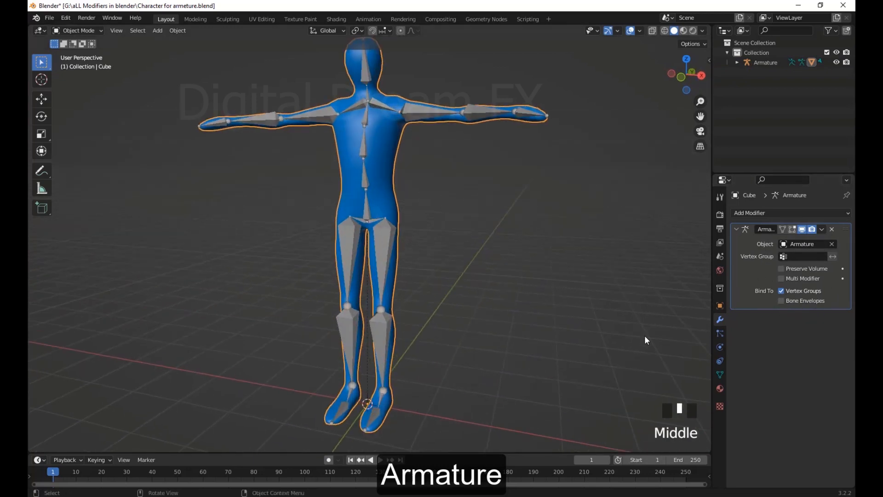
Look through the body mesh's vertex groups for the individual bones and return to its modifier settings
click(720, 375)
scroll(757, 258, down, 3)
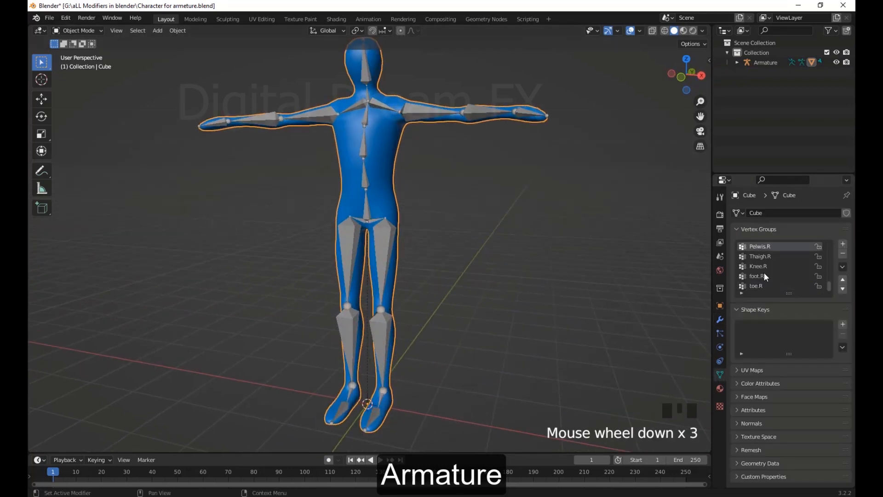
scroll(756, 258, down, 3)
scroll(759, 272, up, 11)
click(759, 249)
click(759, 267)
click(760, 278)
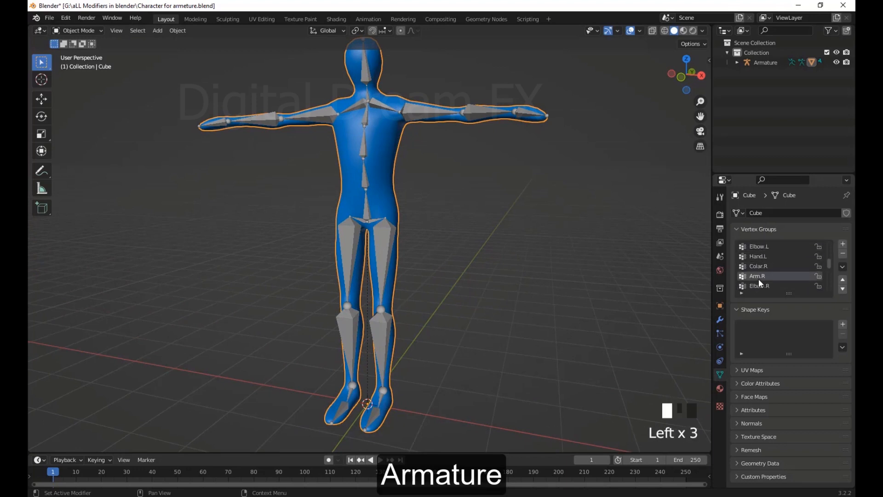
scroll(778, 274, down, 20)
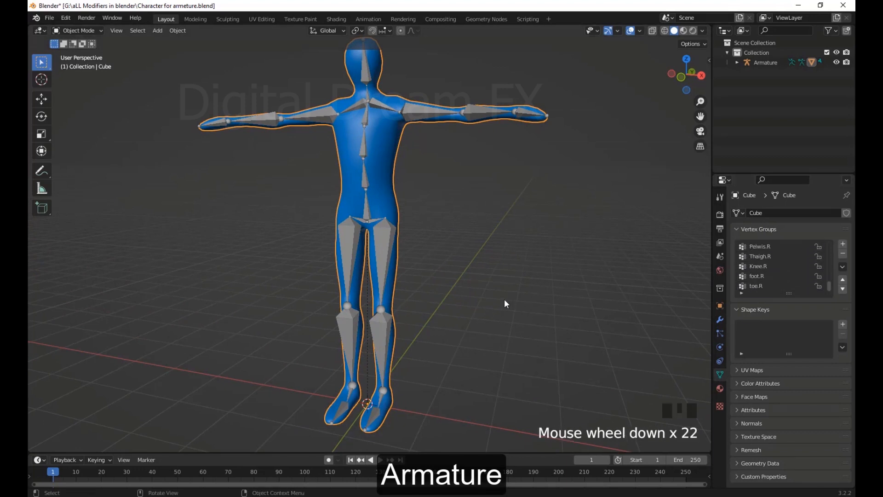
middle_drag(505, 300, 516, 303)
click(719, 321)
scroll(612, 299, down, 2)
middle_drag(611, 298, 561, 305)
scroll(609, 299, up, 1)
scroll(529, 304, down, 2)
Select the armature and switch it to Pose Mode
click(487, 302)
click(378, 246)
middle_drag(368, 251, 308, 235)
click(89, 35)
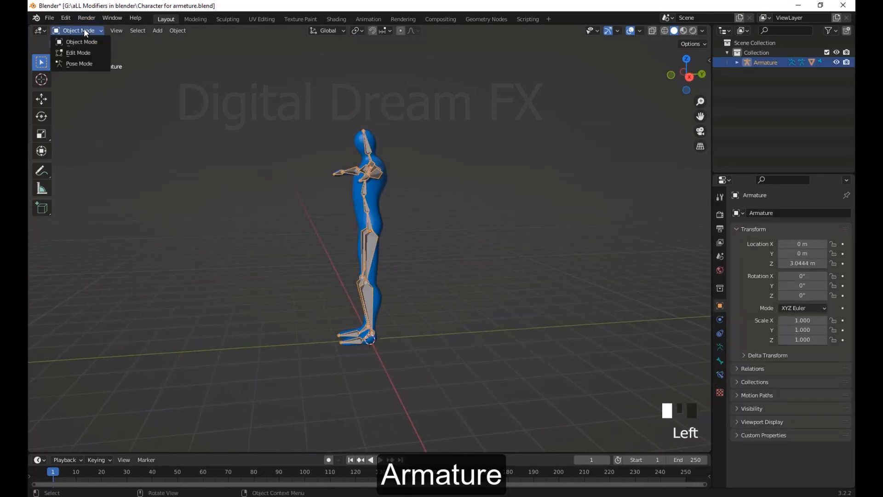
click(82, 65)
Pose the left leg backwards by rotating its thigh bone and bending the knee bone about 74°
middle_drag(395, 212, 407, 237)
click(400, 250)
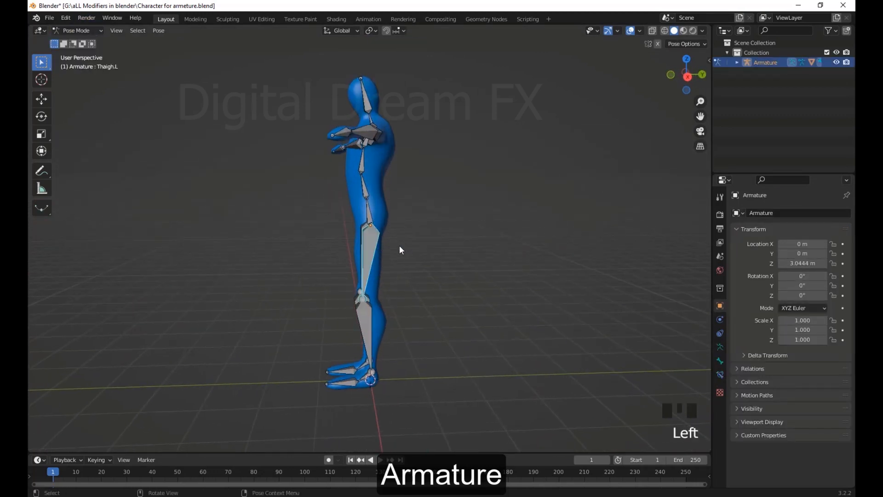
key(r)
click(428, 319)
click(438, 308)
key(r)
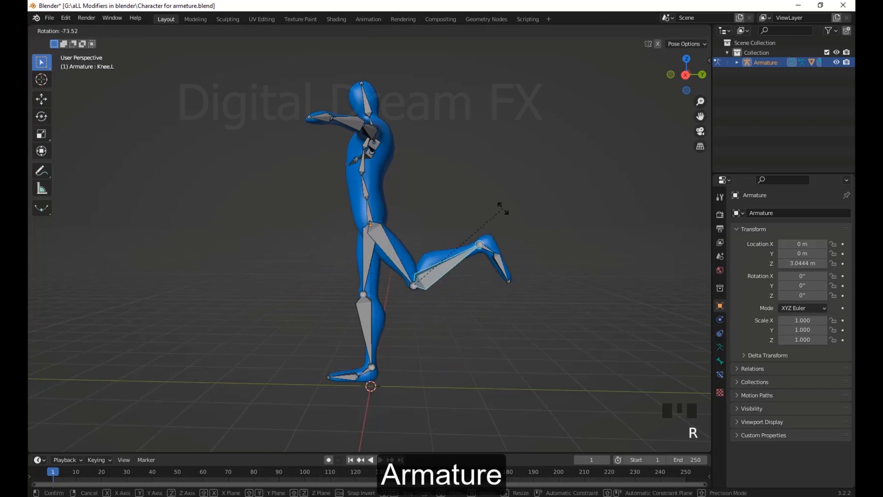
click(502, 208)
Lower the left arm by rotating its upper-arm bone 42°
middle_drag(512, 257, 593, 313)
middle_drag(416, 136, 439, 139)
click(425, 139)
key(r)
click(444, 322)
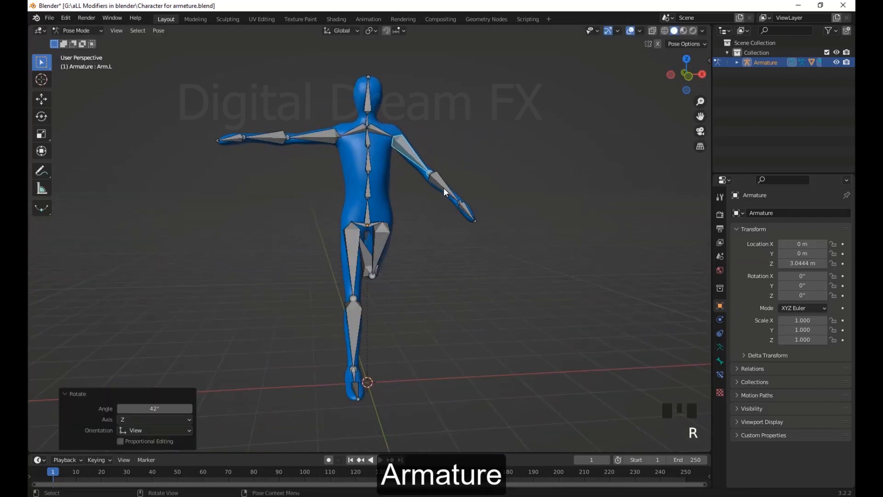
Bend the left elbow inward by rotating its bone from several viewing angles, finishing with a -62.6° rotation
click(446, 189)
key(r)
mouse_move(501, 276)
middle_down()
mouse_move(414, 317)
mouse_move(497, 311)
mouse_move(514, 274)
middle_up()
click(294, 294)
key(r)
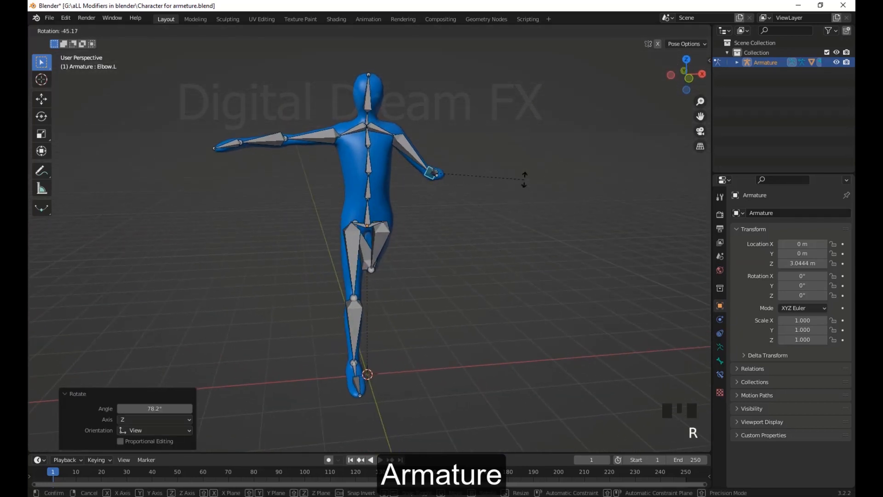
click(525, 181)
middle_drag(524, 184, 350, 258)
key(r)
click(449, 241)
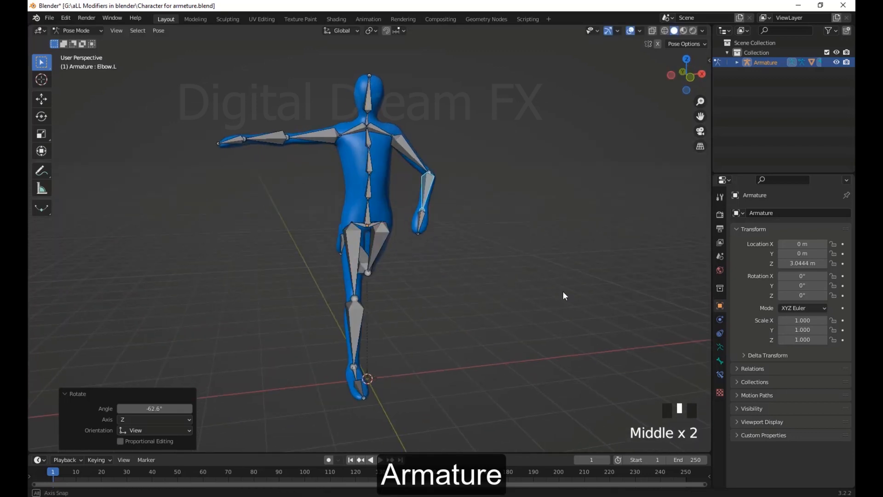
Lower the right arm by rotating its upper-arm bone -59.6°
click(316, 142)
key(r)
click(308, 199)
middle_drag(308, 199, 309, 192)
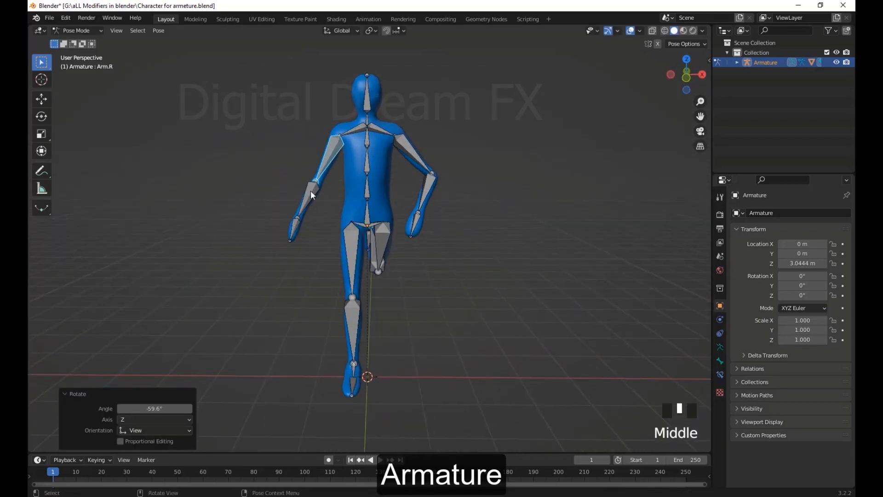
Bend the right elbow by rotating its bone in two views, finishing with a -12.7° rotation
click(309, 192)
key(r)
click(420, 199)
middle_drag(422, 200, 520, 262)
key(r)
click(522, 312)
Enlarge the timeline and insert a Location, Rotation & Scale keyframe for all bones at frame 20
middle_drag(522, 312, 288, 456)
scroll(410, 332, up, 3)
drag(289, 453, 302, 363)
scroll(428, 309, down, 3)
middle_drag(441, 301, 455, 294)
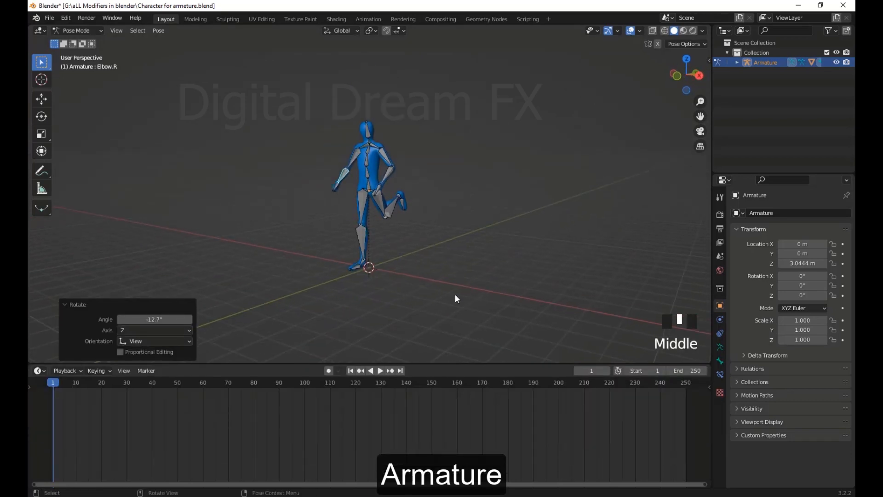
drag(492, 320, 249, 69)
middle_drag(368, 212, 361, 219)
drag(55, 383, 102, 401)
middle_drag(421, 251, 457, 241)
key(i)
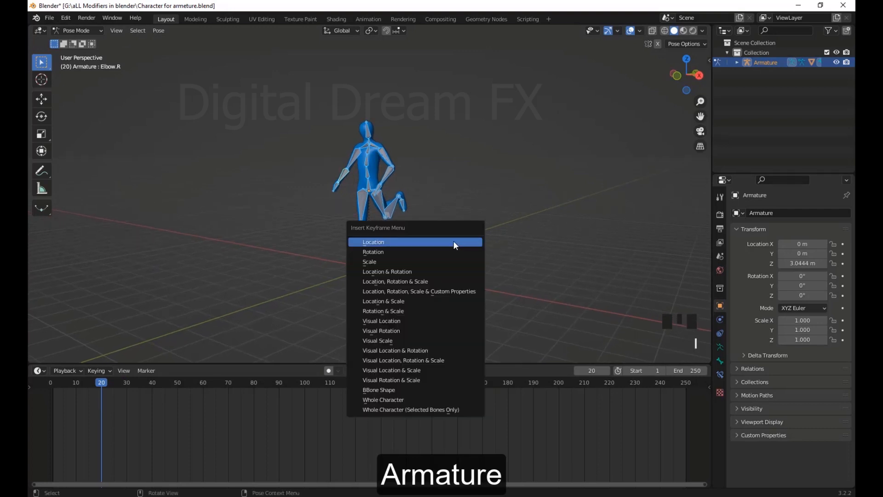
click(408, 282)
Clear the rotation of all bones at frame 1 and insert a keyframe for this rest pose
key(space)
click(71, 394)
drag(71, 394, 53, 394)
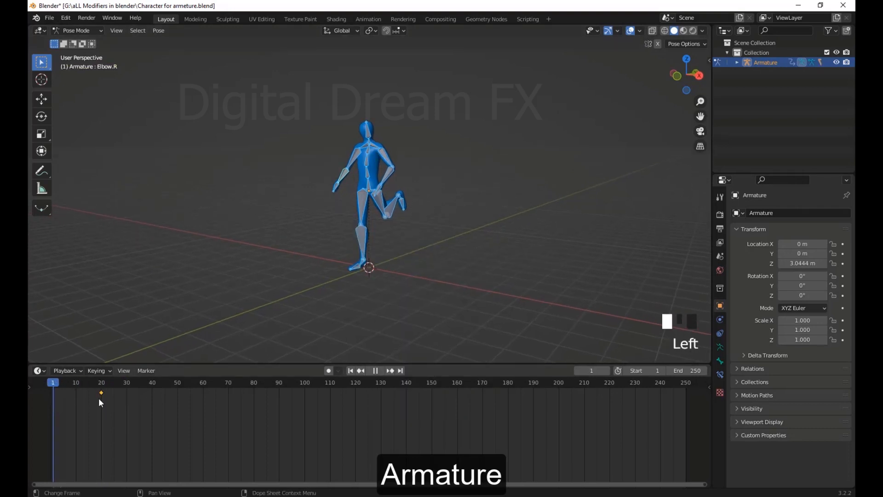
scroll(435, 185, up, 2)
middle_drag(436, 185, 439, 186)
key(alt+r)
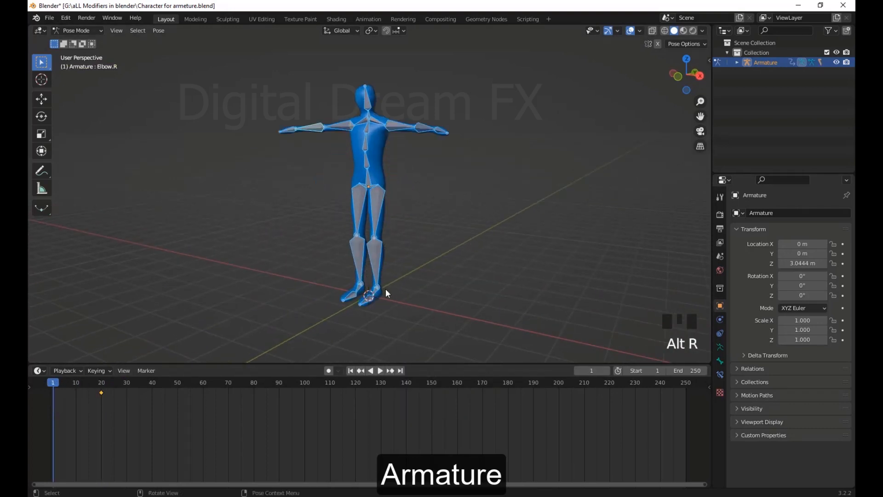
key(i)
click(500, 139)
Clear the rotation and location of all bones at frame 40 and insert a keyframe there
drag(102, 393, 153, 410)
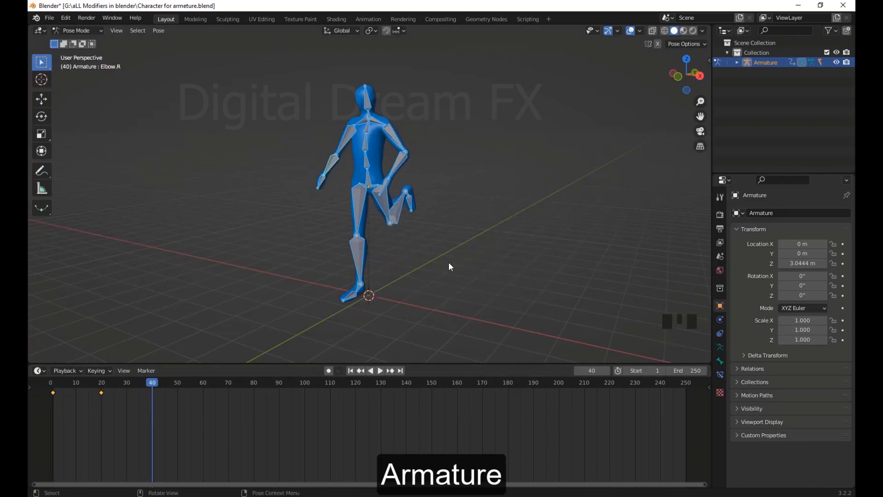
middle_drag(449, 261, 451, 269)
key(alt+r)
key(alt+g)
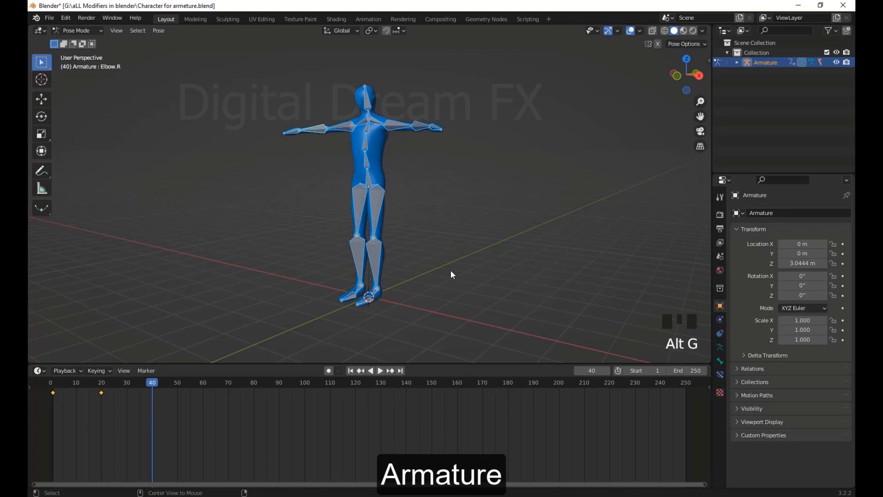
key(i)
click(544, 186)
Hide the viewport overlays and scrub through the keyframed frames to check the character's motion
drag(147, 392, 107, 409)
click(631, 31)
middle_drag(348, 280, 352, 281)
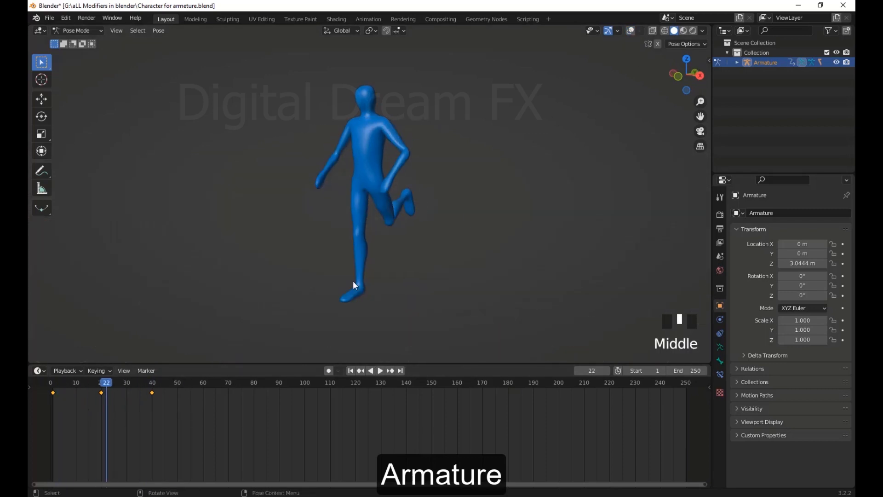
drag(102, 386, 53, 435)
middle_drag(474, 313, 469, 312)
Shrink the timeline and play back the character animation
drag(430, 363, 431, 448)
middle_drag(437, 322, 489, 309)
scroll(483, 304, up, 3)
click(394, 214)
scroll(478, 267, down, 2)
middle_drag(486, 272, 468, 278)
key(space)
key(space)
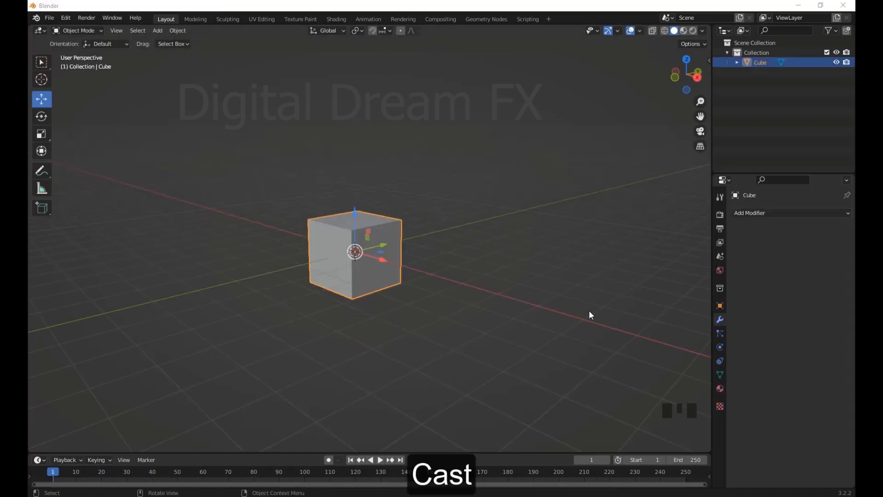
Add a Cast modifier to the cube
middle_drag(589, 311, 552, 320)
scroll(449, 291, up, 2)
shift+middle_drag(449, 292, 469, 300)
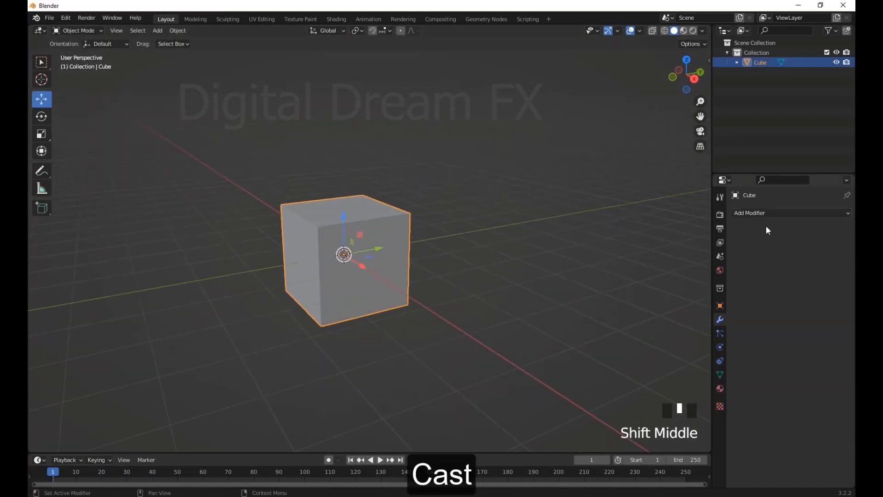
click(769, 212)
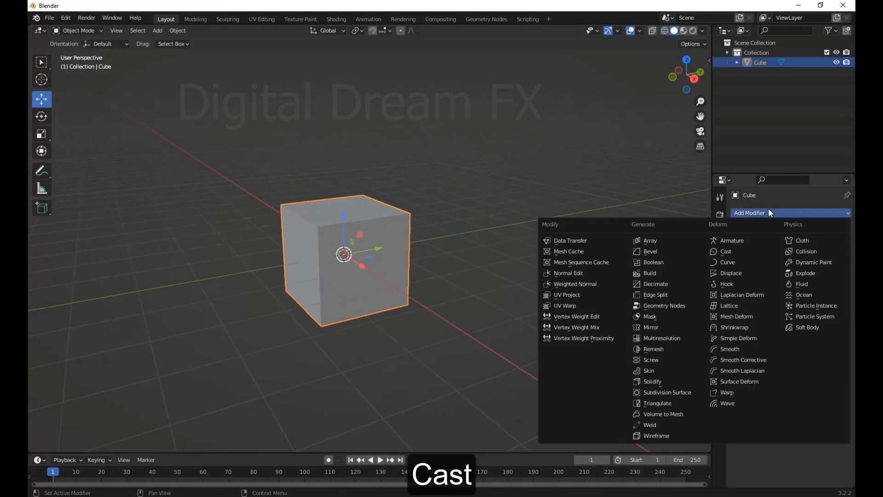
click(737, 250)
Try a different size value on the Cast modifier and undo the change
shift+middle_drag(570, 283, 477, 319)
mouse_move(478, 318)
shift+middle_down()
mouse_move(488, 328)
mouse_move(469, 328)
shift+middle_up()
shift+middle_drag(470, 328, 484, 357)
drag(810, 269, 816, 293)
key(ctrl+z)
key(ctrl+z)
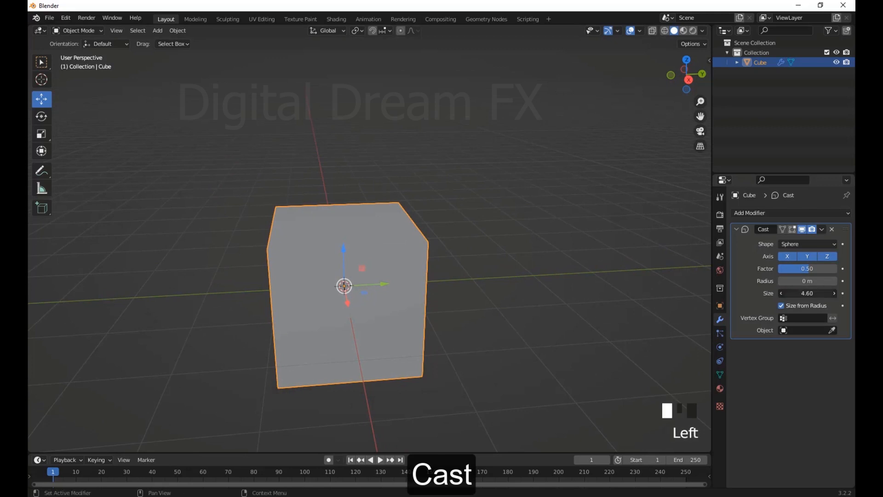
key(ctrl+z)
Try the Cuboid and Cylinder shapes on the Cast modifier and set the shape back to Sphere
click(800, 244)
click(799, 266)
click(802, 279)
click(799, 245)
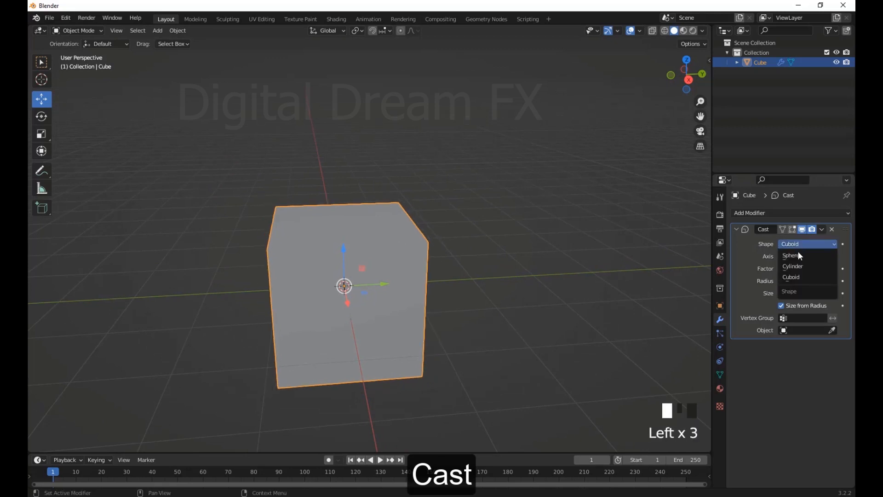
click(794, 266)
click(790, 245)
click(788, 257)
Subdivide the cube's whole mesh in Edit Mode
scroll(478, 313, down, 3)
middle_drag(476, 313, 517, 312)
scroll(483, 311, up, 2)
click(574, 279)
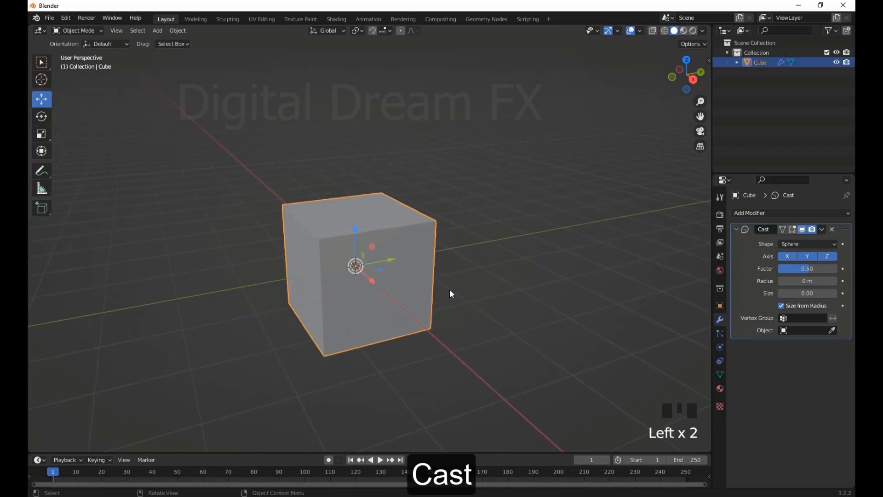
key(Tab)
middle_drag(415, 305, 337, 310)
middle_drag(402, 218, 459, 325)
right_click(432, 248)
click(410, 249)
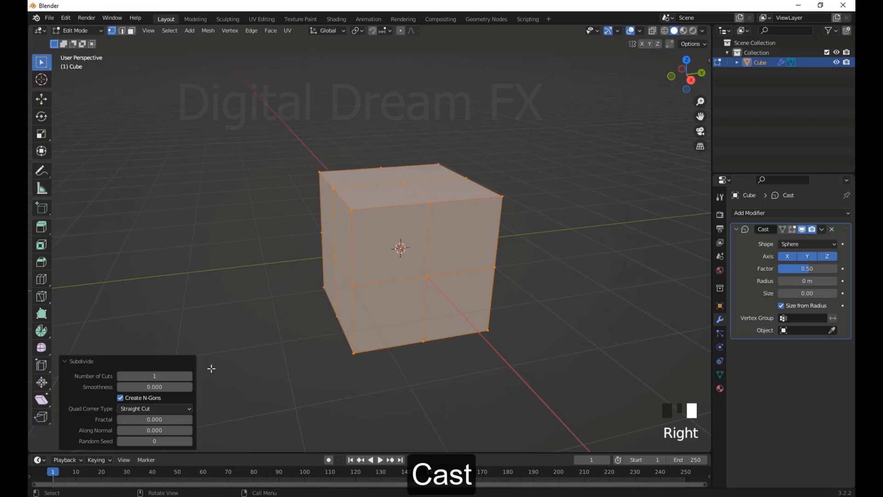
Set the subdivision's number of cuts to 20 and return to Object Mode
drag(187, 376, 267, 377)
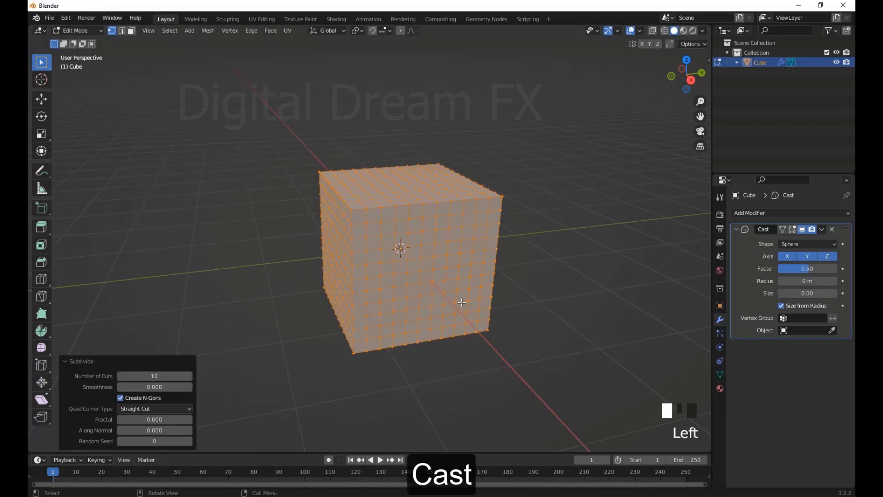
middle_drag(462, 302, 496, 305)
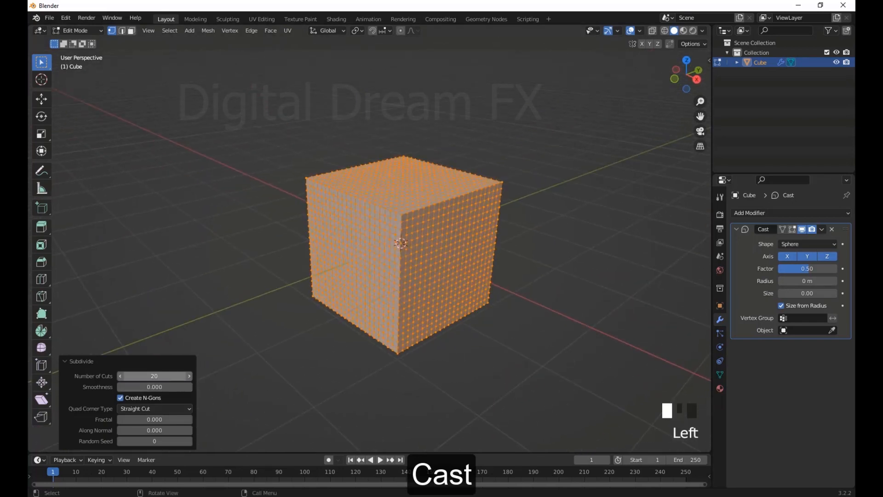
middle_drag(552, 230, 527, 264)
scroll(502, 295, down, 2)
middle_drag(455, 343, 473, 327)
key(Tab)
click(468, 324)
Set the Cast factor to -1.47 and shade the cube smooth
click(413, 237)
scroll(474, 308, down, 2)
scroll(491, 326, up, 3)
scroll(490, 326, up, 2)
mouse_move(801, 270)
mouse_down()
mouse_move(812, 269)
mouse_move(796, 270)
mouse_up()
right_click(408, 206)
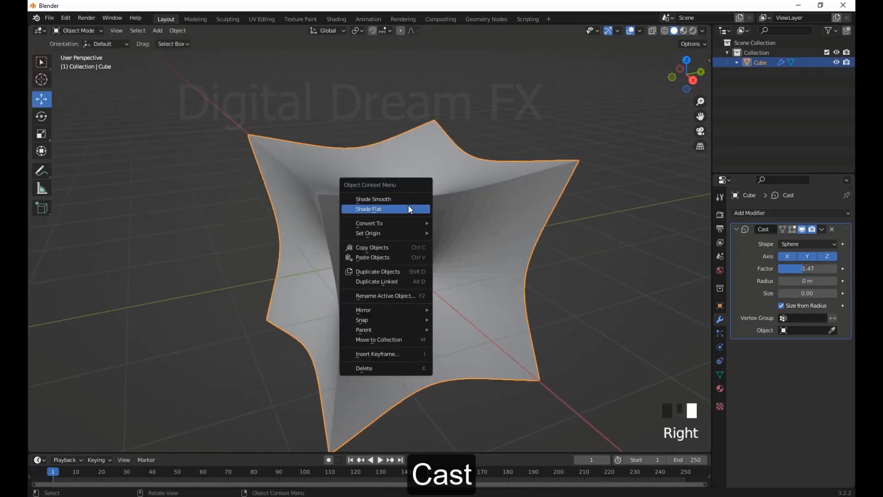
click(405, 198)
Raise the Cast factor to 1.65 so the cube bulges into rounded lobes
scroll(405, 293, down, 3)
middle_drag(405, 292, 393, 288)
drag(810, 272, 827, 272)
middle_drag(429, 243, 482, 288)
scroll(515, 266, up, 3)
shift+middle_drag(482, 288, 483, 279)
Try other radius and size values on the Cast modifier and undo them
drag(798, 283, 812, 281)
key(ctrl+z)
key(ctrl+z)
key(ctrl+z)
key(ctrl+z)
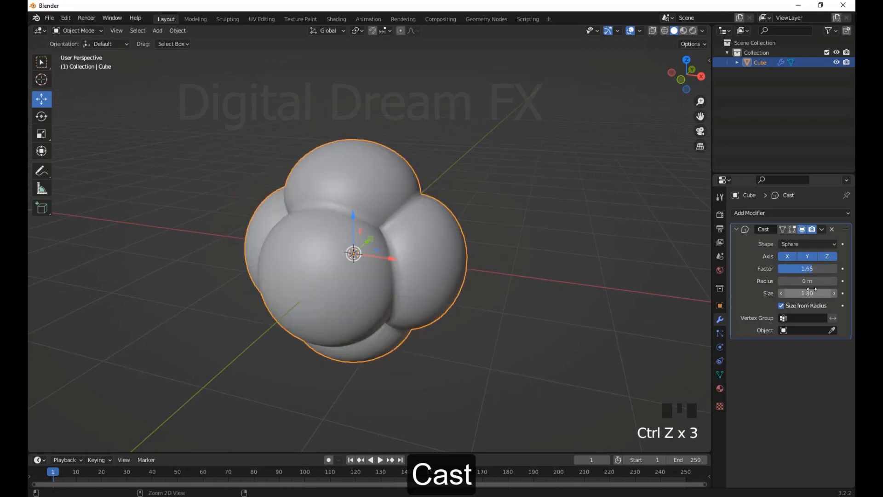
Try a Cast factor of 2.80 with size 6.00, undo it, and set radius 0 m and size 1.00
drag(808, 280, 811, 269)
drag(809, 280, 806, 281)
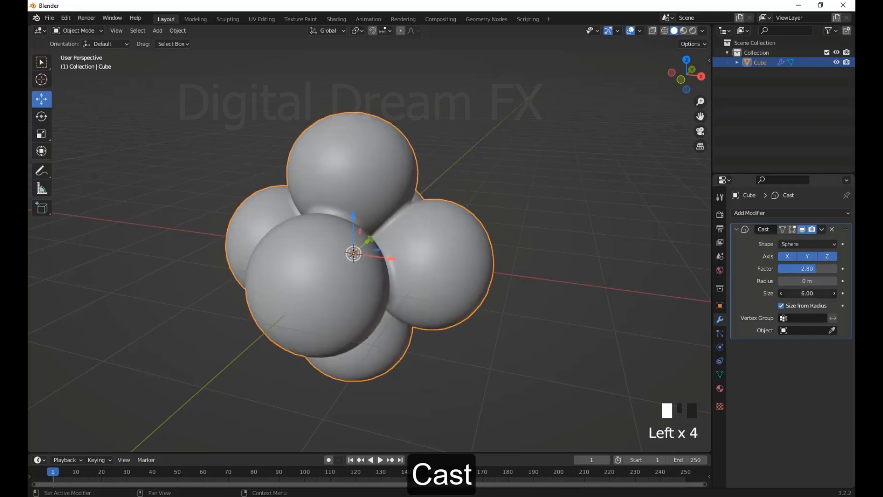
key(ctrl+z)
key(ctrl+z)
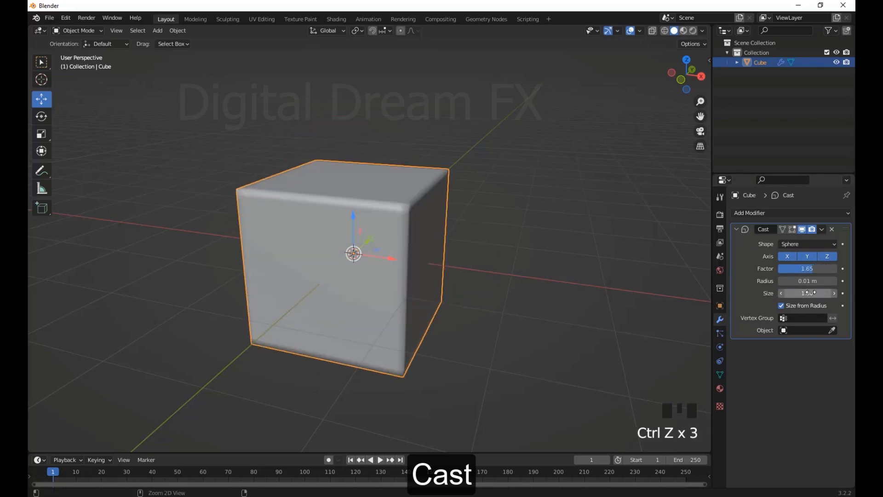
click(807, 281)
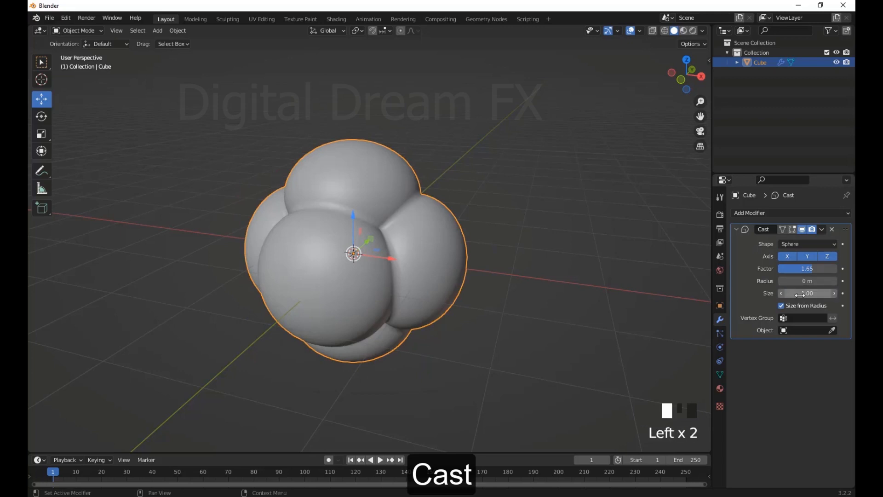
Add a UV sphere with 32 segments, 16 rings and a 1 m radius at the origin
shift+middle_drag(551, 325, 511, 379)
scroll(561, 349, down, 2)
shift+middle_drag(561, 349, 506, 298)
key(shift+a)
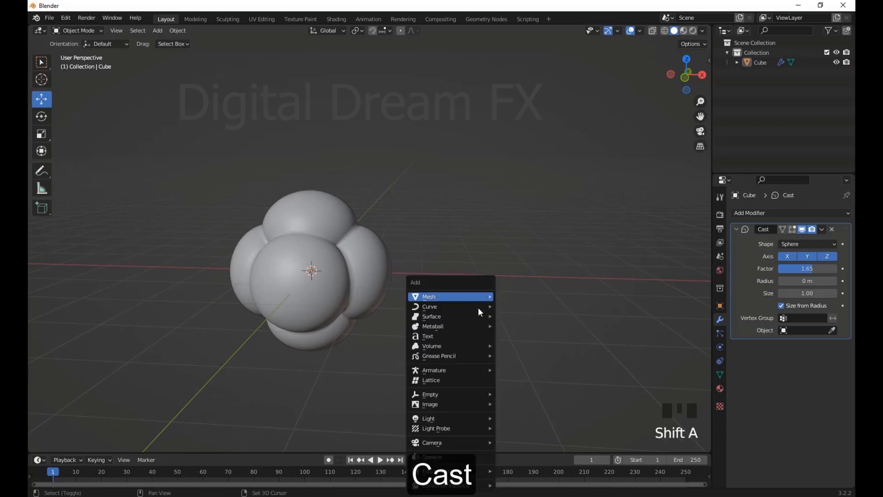
mouse_move(493, 296)
click(530, 112)
scroll(488, 279, down, 2)
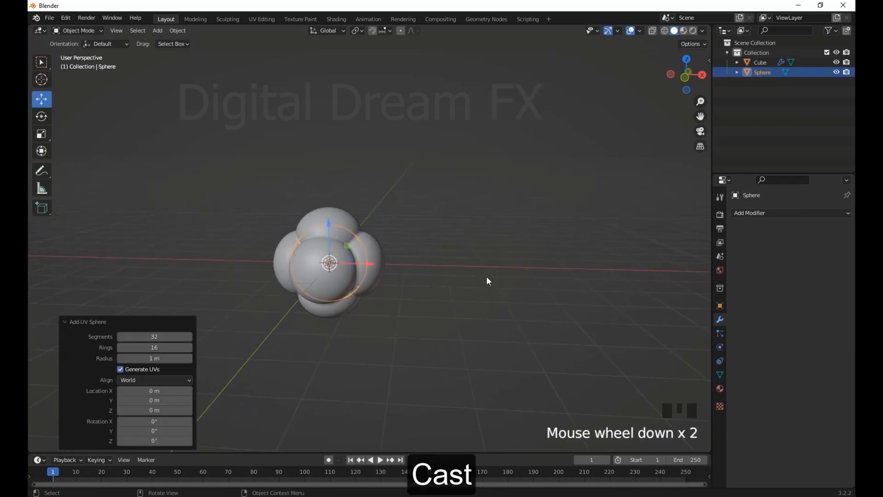
Move the sphere along the X axis until it stands beside the cube and shade it smooth
drag(372, 267, 514, 310)
right_click(487, 272)
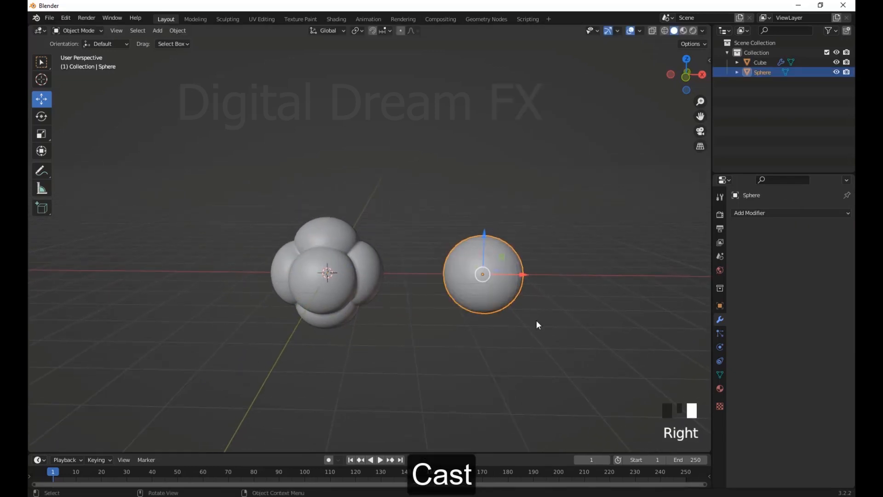
Select the deformed cube and assign the sphere as its Cast modifier's control object
scroll(536, 319, up, 2)
shift+middle_drag(537, 319, 459, 311)
scroll(459, 308, down, 2)
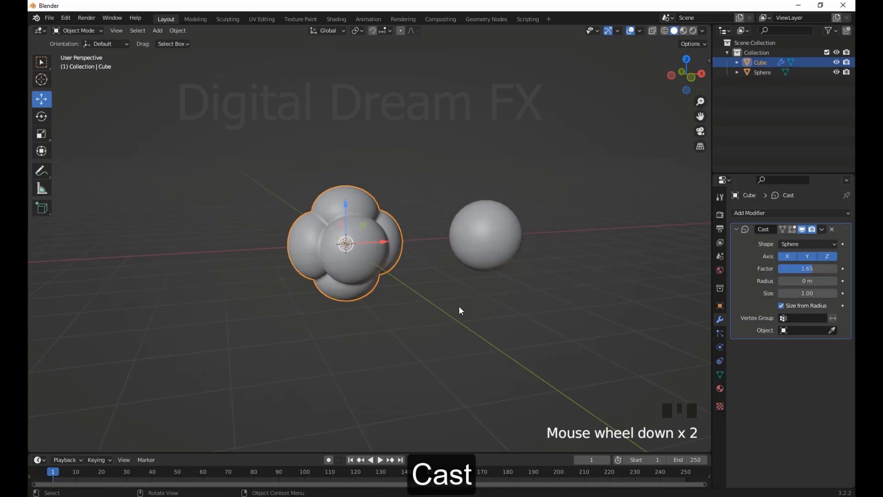
shift+middle_drag(460, 309, 570, 325)
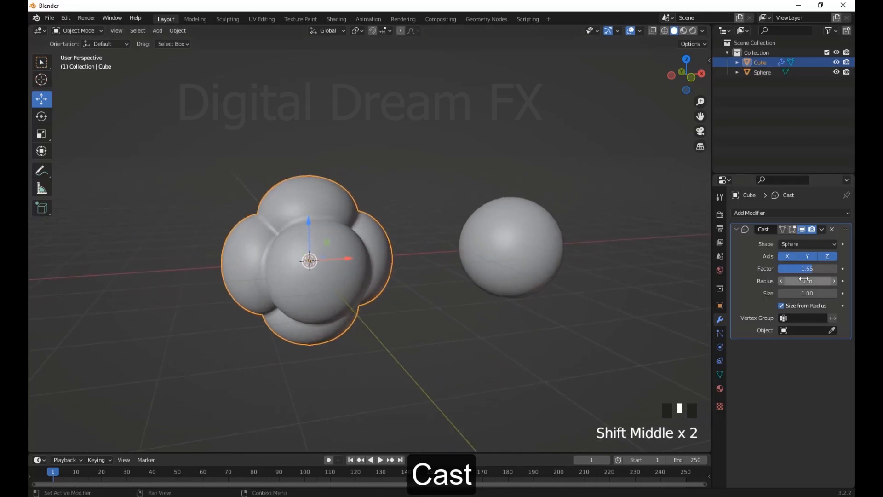
click(529, 239)
middle_drag(528, 239, 478, 284)
Move the sphere about -1.68 m along X, then shift it freely near the cube to drive the deformation
click(477, 283)
drag(477, 286, 422, 285)
middle_drag(497, 296, 498, 251)
scroll(449, 315, up, 2)
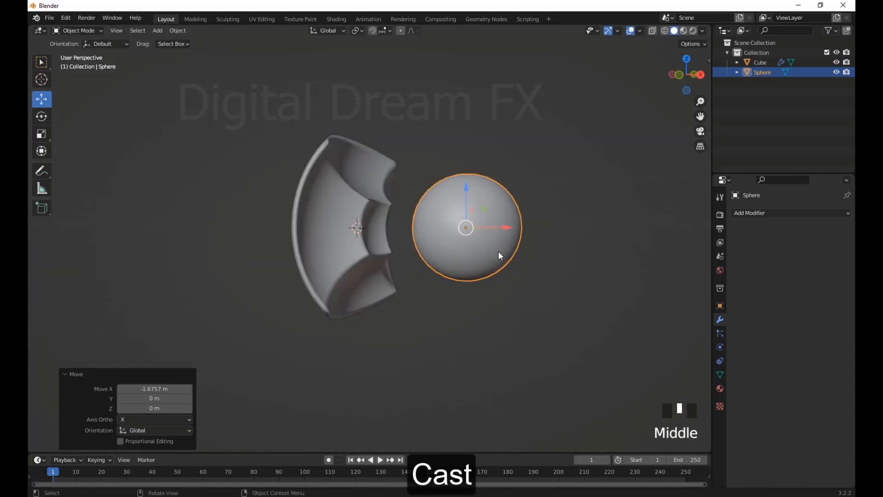
drag(466, 227, 445, 264)
middle_drag(454, 294, 296, 301)
Apply the Cast modifier on the cube
click(418, 292)
scroll(415, 298, down, 3)
middle_drag(414, 299, 460, 347)
click(822, 230)
click(785, 241)
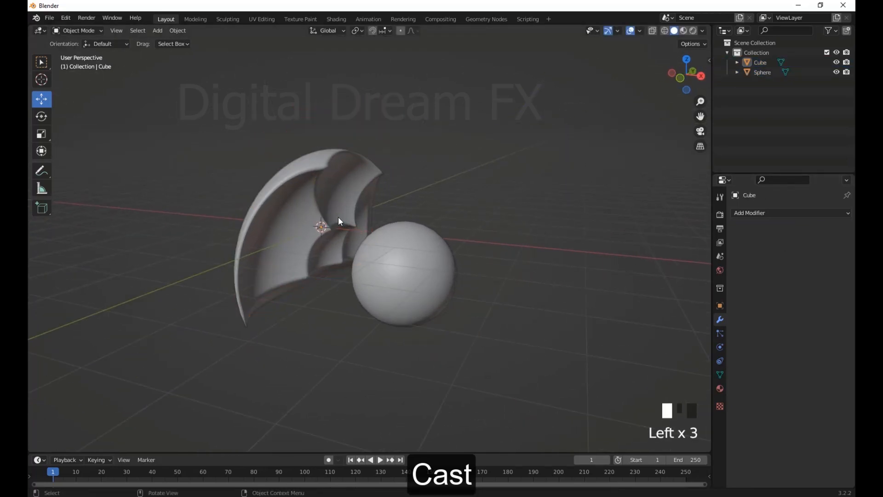
Examine the deformed cube's mesh in Edit Mode from several angles and return to Object Mode
click(339, 221)
key(Tab)
middle_drag(339, 221, 193, 267)
scroll(315, 256, up, 3)
middle_drag(315, 256, 290, 150)
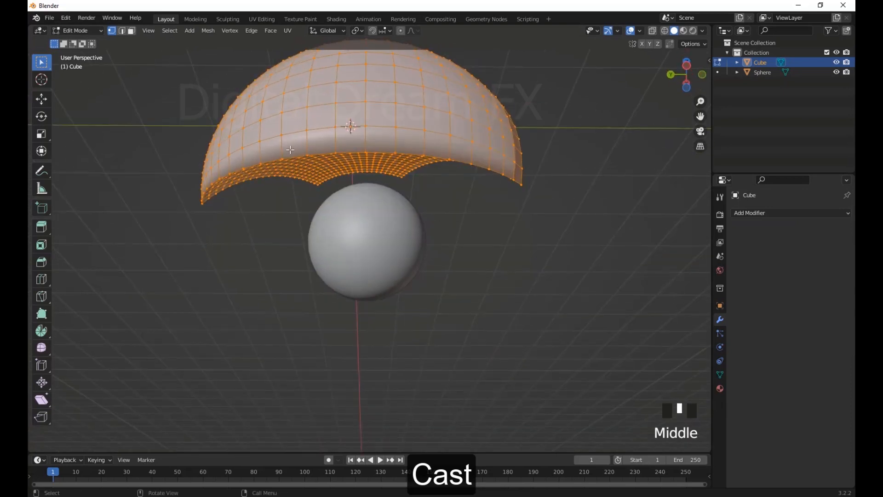
scroll(483, 220, down, 3)
middle_drag(482, 221, 473, 301)
scroll(483, 300, up, 5)
scroll(483, 299, down, 5)
click(544, 343)
key(Tab)
scroll(443, 302, down, 2)
scroll(473, 303, up, 3)
shift+middle_drag(473, 306, 475, 338)
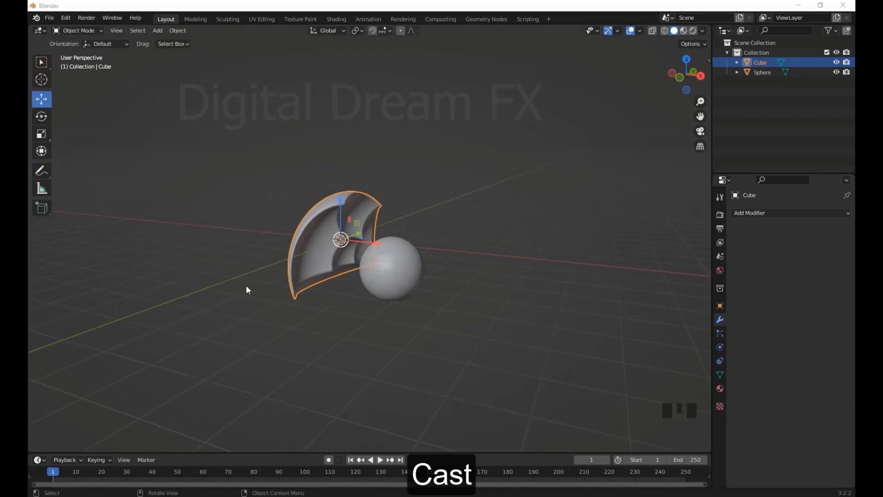
Delete the cube and the sphere from the scene
click(514, 340)
middle_drag(245, 285, 406, 229)
key(a)
key(Delete)
Add a monkey head mesh and give it a level 2 subdivision
key(shift+a)
mouse_move(421, 278)
click(460, 155)
scroll(435, 280, up, 3)
key(ctrl+2)
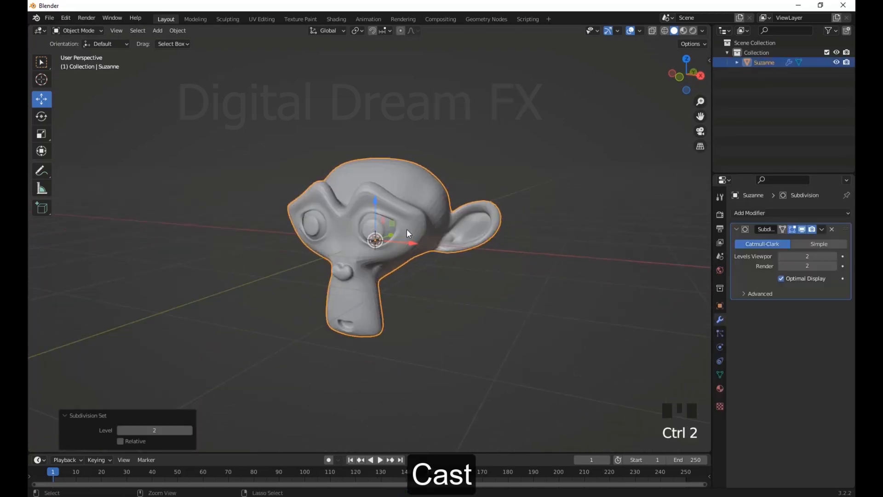
Shade the monkey head smooth and apply its Subdivision modifier
right_click(479, 261)
click(480, 261)
middle_drag(479, 261, 454, 322)
click(822, 228)
click(810, 239)
scroll(504, 294, up, 3)
click(777, 214)
scroll(407, 305, down, 2)
scroll(407, 305, up, 2)
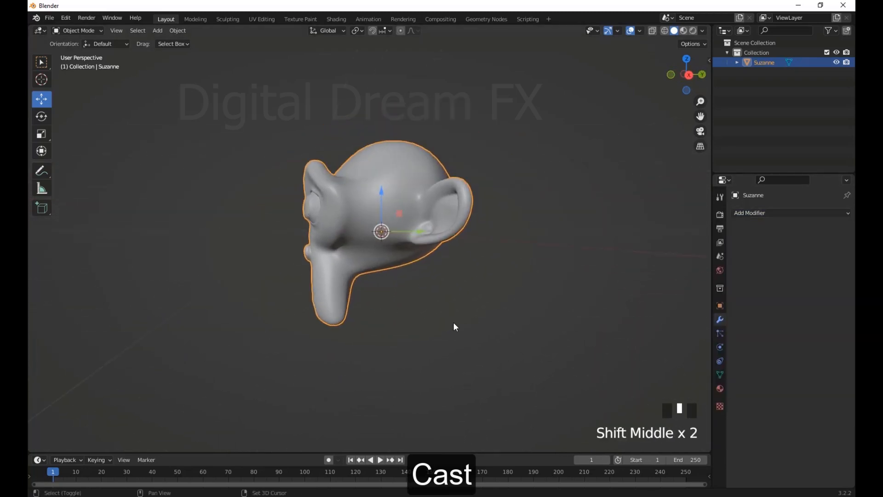
Add a UV sphere at the monkey head's centre and scale it to about 0.457
key(shift+a)
mouse_move(396, 297)
click(492, 112)
scroll(492, 112, down, 3)
key(s)
click(445, 262)
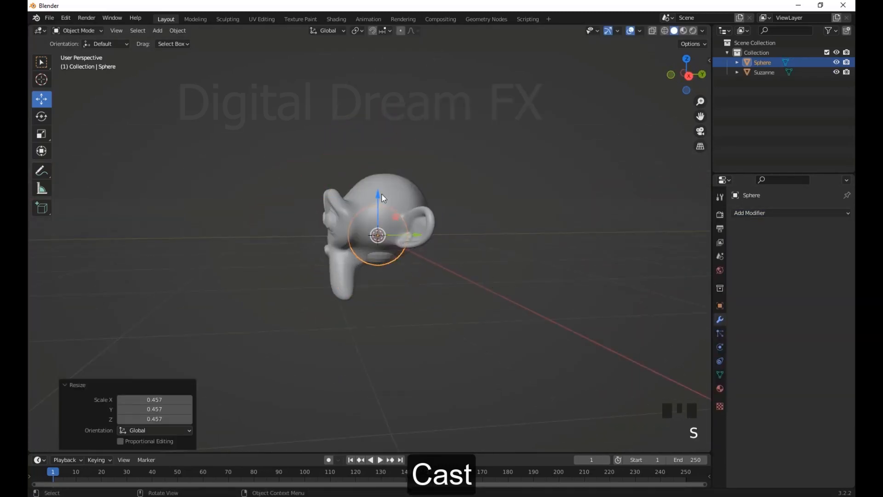
Raise the sphere above the monkey head, resize it, and shade it smooth
drag(381, 194, 381, 90)
key(s)
click(505, 211)
middle_drag(352, 152, 404, 160)
scroll(404, 160, up, 4)
shift+middle_drag(403, 160, 440, 162)
right_click(417, 102)
click(416, 102)
scroll(497, 258, down, 4)
mouse_move(511, 304)
middle_down()
mouse_move(539, 297)
mouse_move(510, 287)
mouse_move(510, 305)
middle_up()
Select the monkey head and switch the viewport lighting to a dark metallic MatCap with a warm highlight
click(423, 249)
click(704, 31)
click(690, 81)
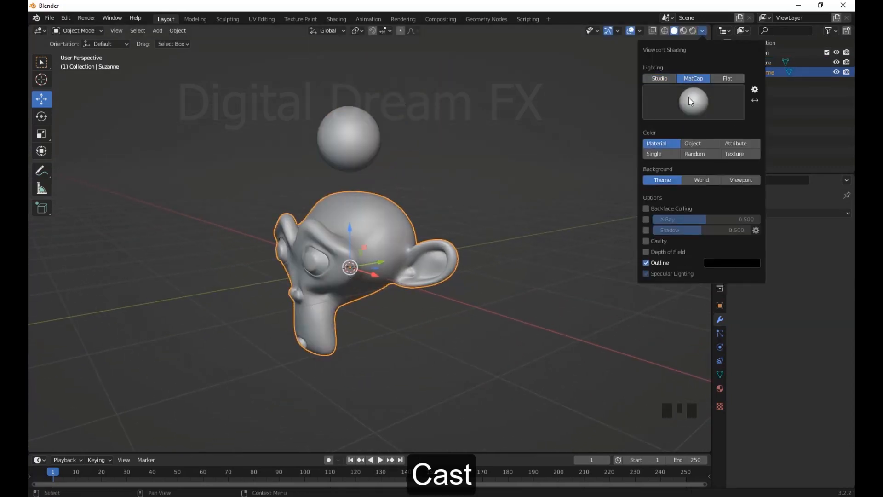
click(688, 99)
click(637, 142)
middle_drag(405, 325, 442, 276)
shift+middle_drag(444, 262, 451, 294)
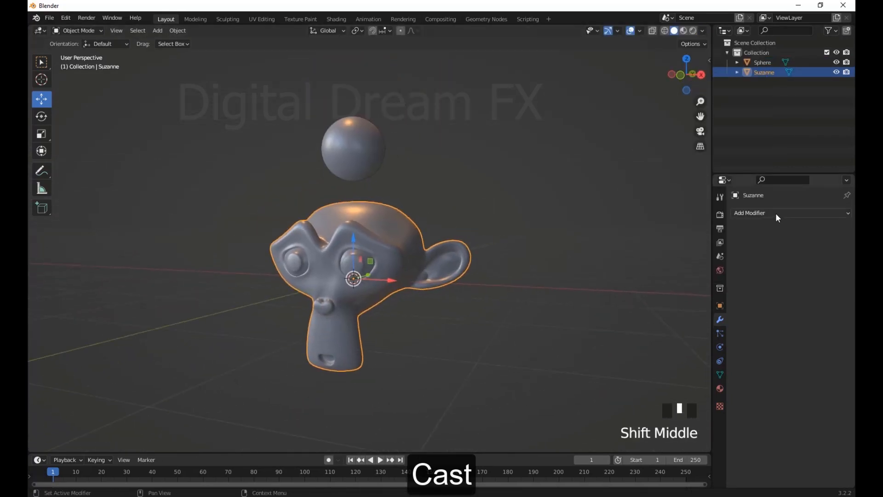
Add a Cast modifier to the monkey head and assign the sphere as its control object
click(776, 213)
click(718, 240)
middle_drag(509, 271, 401, 134)
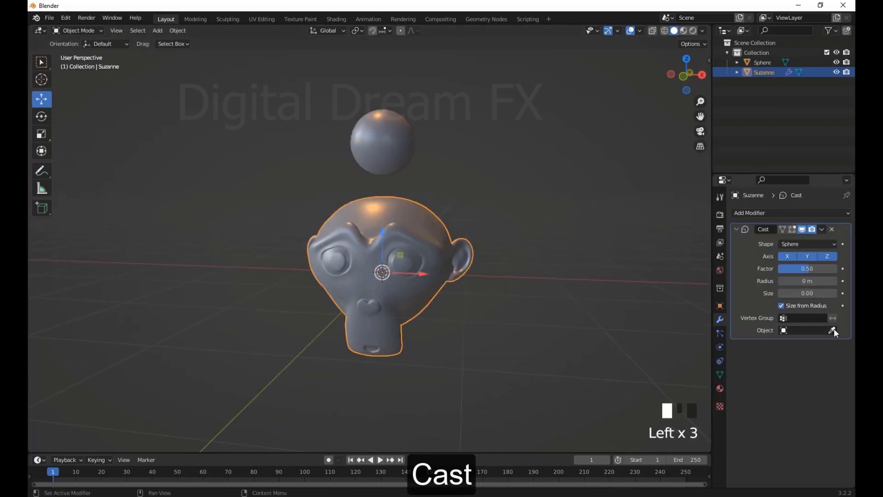
scroll(418, 185, down, 3)
Select the sphere and move it down from above into the monkey head to drive the deformation
click(379, 187)
drag(377, 148, 447, 252)
middle_drag(453, 257, 413, 271)
scroll(396, 276, up, 5)
drag(383, 289, 315, 294)
middle_drag(318, 295, 460, 295)
drag(397, 247, 395, 273)
scroll(414, 276, down, 2)
Shift the sphere about 0.83 m along Y, adjust its height inside the head, and try scaling it
middle_drag(421, 277, 552, 279)
drag(383, 278, 332, 278)
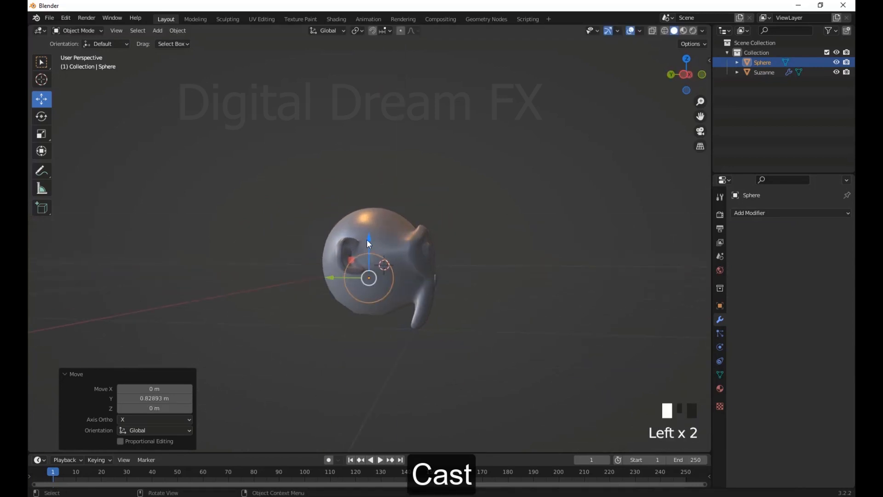
middle_drag(369, 243, 379, 273)
key(s)
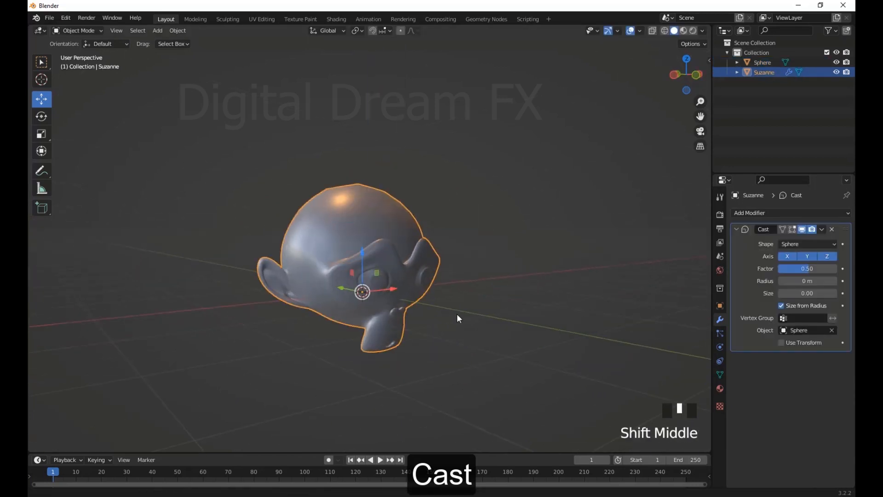
Try adjusting the Cast modifier's size and factor on the monkey head
shift+middle_drag(457, 315, 451, 310)
click(804, 293)
drag(806, 269, 806, 269)
middle_drag(481, 301, 477, 262)
scroll(429, 315, up, 4)
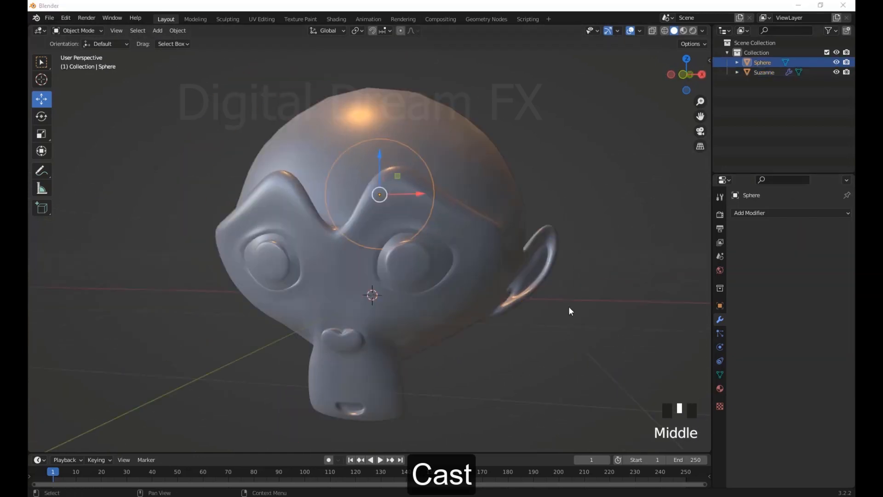
scroll(475, 290, down, 3)
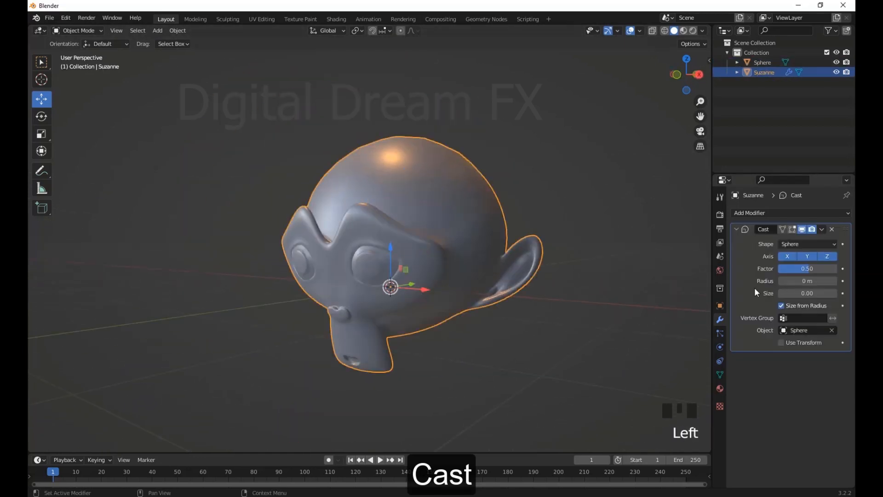
Change the monkey head's Cast shape to Cylinder
click(800, 257)
click(804, 247)
click(799, 267)
Select the sphere, lower it about 0.24 m and shift it along X to drive the cylindrical deformation
middle_drag(329, 301, 388, 302)
click(363, 173)
drag(368, 161, 402, 231)
click(437, 321)
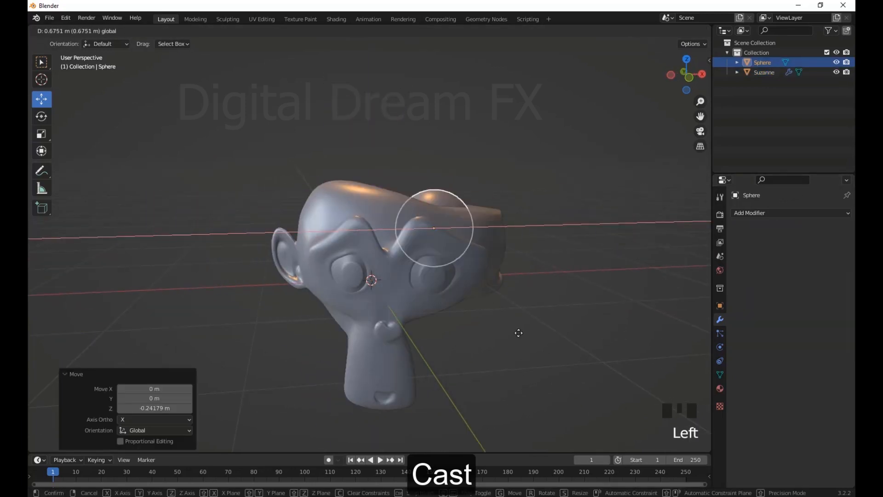
middle_drag(517, 329, 475, 389)
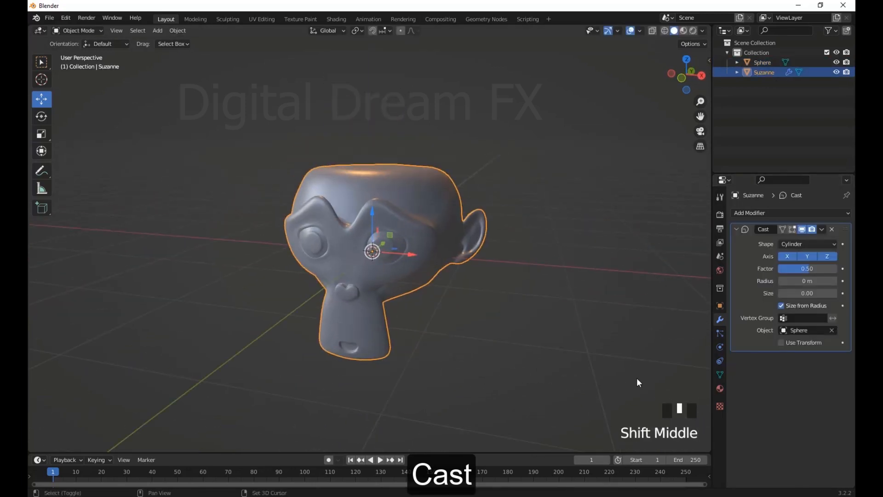
Set the monkey head's Cast shape to Cuboid and move the head down and back up along Z
drag(800, 281, 814, 281)
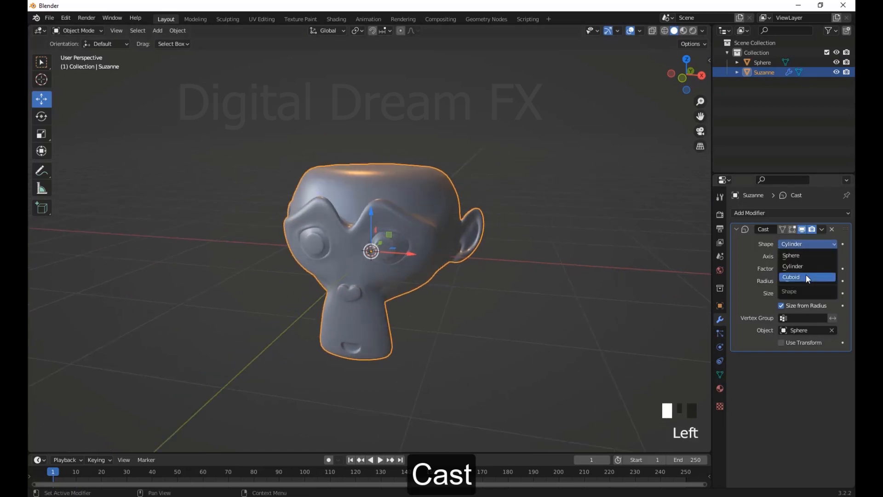
click(806, 277)
middle_drag(529, 322, 486, 337)
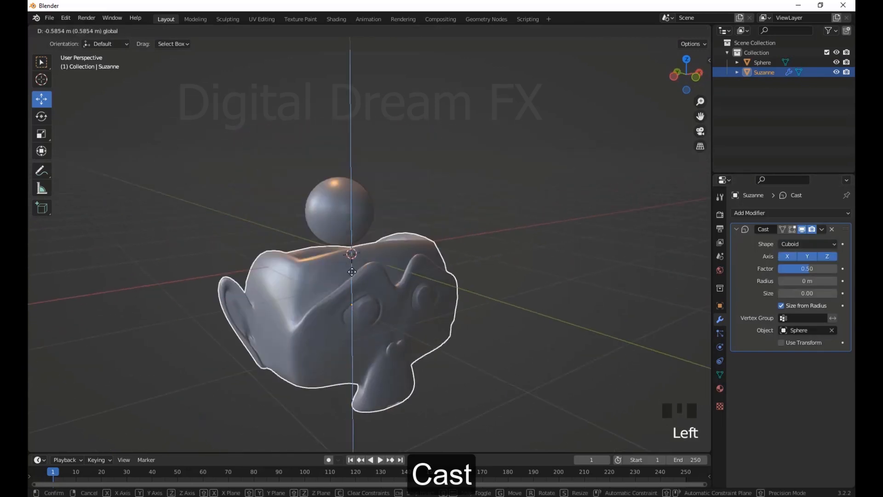
scroll(435, 344, down, 2)
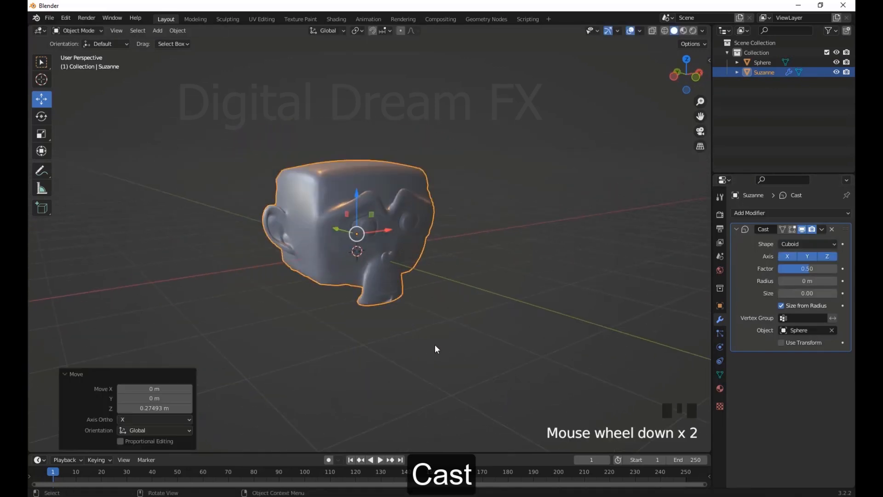
middle_drag(434, 344, 529, 348)
shift+middle_drag(529, 347, 508, 385)
Set the Cast shape back to Sphere and restrict the deformation to the Y axis only
click(804, 256)
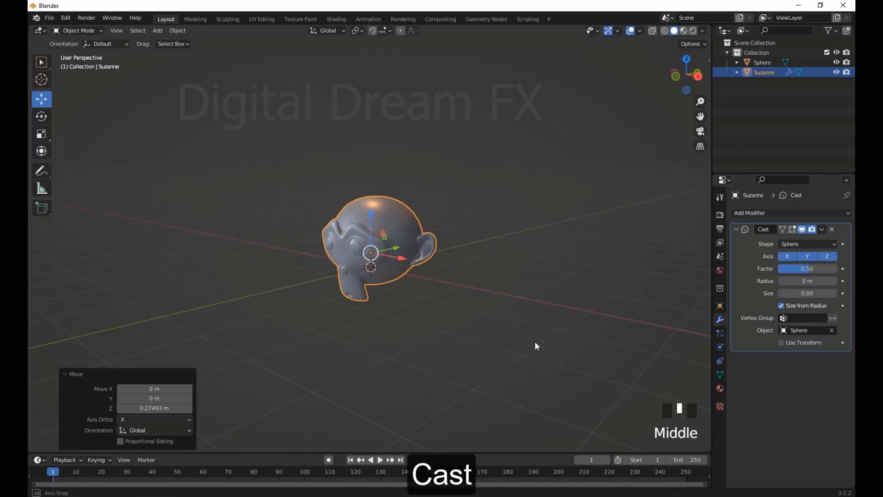
scroll(534, 341, up, 4)
middle_drag(535, 341, 542, 373)
scroll(533, 365, up, 2)
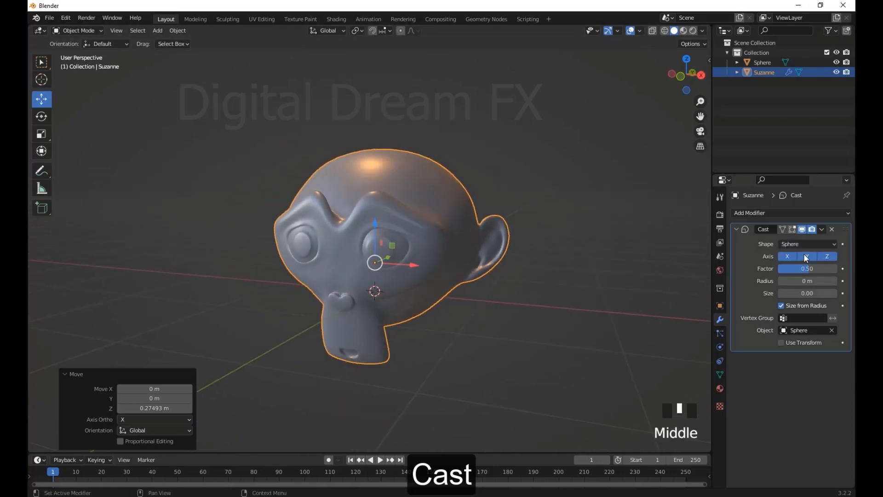
click(788, 256)
click(806, 256)
click(822, 256)
click(807, 256)
scroll(446, 290, down, 2)
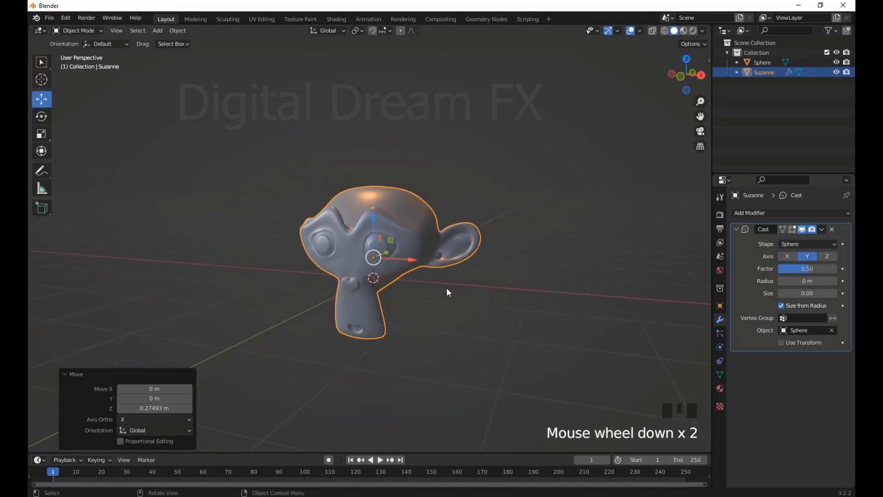
Select the sphere and move it vertically to see the Y-only deformation
middle_drag(446, 291, 434, 315)
click(762, 63)
mouse_move(391, 185)
mouse_down()
mouse_move(401, 73)
mouse_move(392, 187)
mouse_up()
click(398, 111)
middle_drag(529, 382, 582, 387)
Re-enable the Z and X axes in the monkey head's Cast modifier
click(764, 72)
click(824, 256)
click(787, 257)
Clear the scene by deleting the monkey head and the sphere
scroll(473, 396, down, 2)
middle_drag(473, 396, 437, 396)
scroll(285, 395, up, 3)
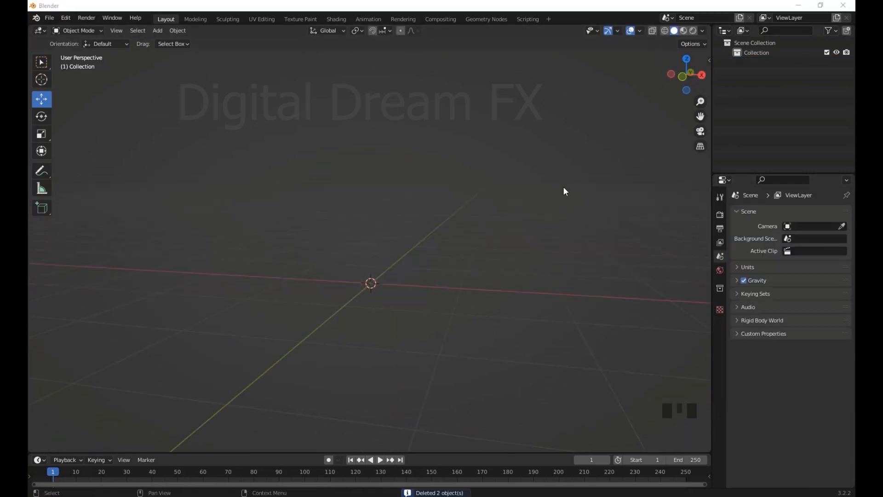
middle_drag(565, 190, 431, 274)
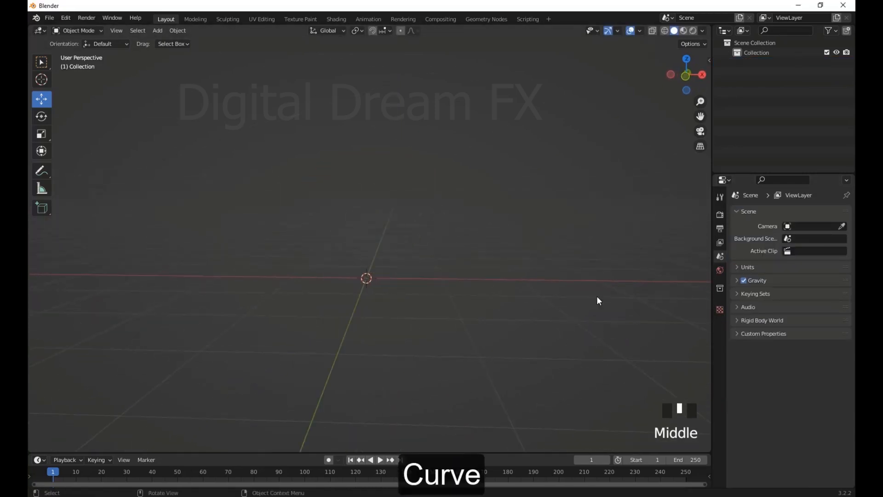
Add a Bezier circle at the origin and scale it up by about 2.98
middle_drag(424, 305, 418, 346)
key(shift+a)
mouse_move(414, 304)
click(460, 317)
scroll(402, 311, down, 3)
key(s)
scroll(460, 321, up, 2)
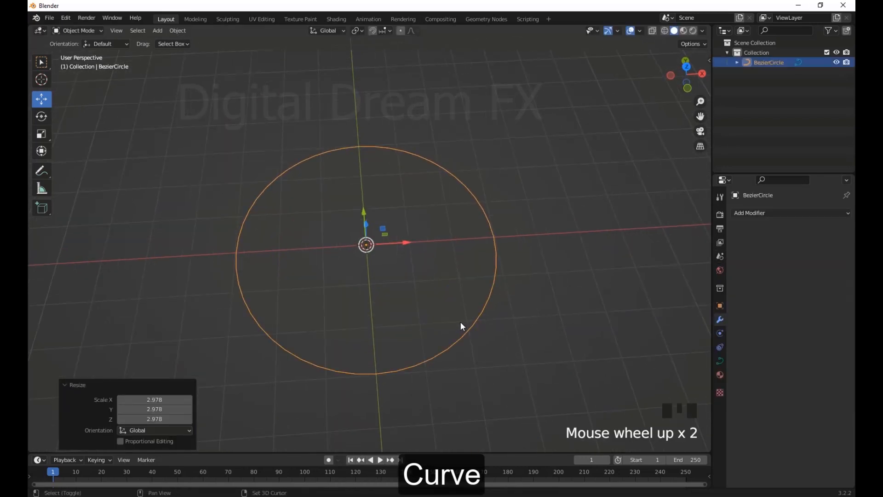
Add a text object at the origin inside the circle
click(759, 213)
middle_drag(421, 255, 401, 297)
key(shift+a)
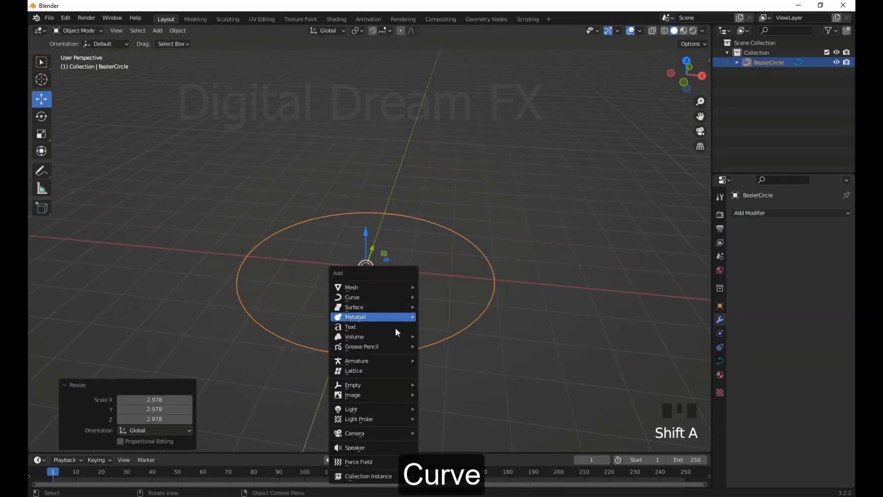
click(351, 327)
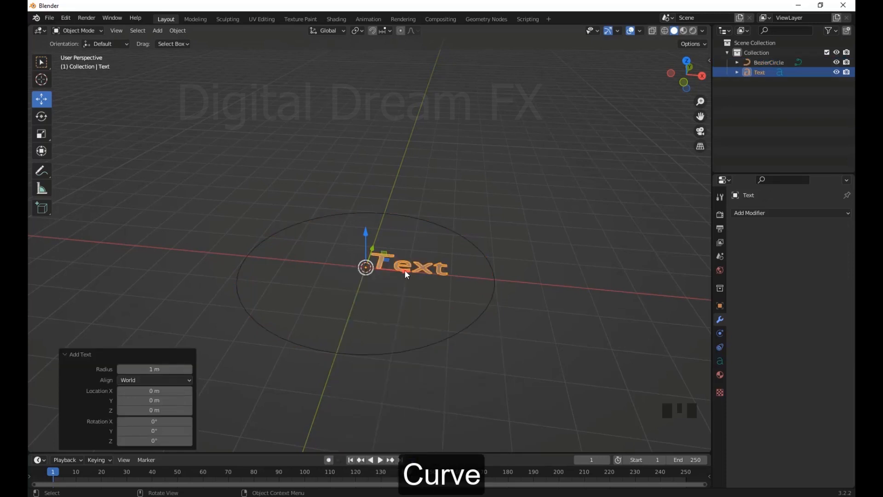
Replace the default text with "Digital Dream FX" in Edit Mode and return to Object Mode
middle_drag(404, 270, 431, 373)
click(77, 30)
click(83, 56)
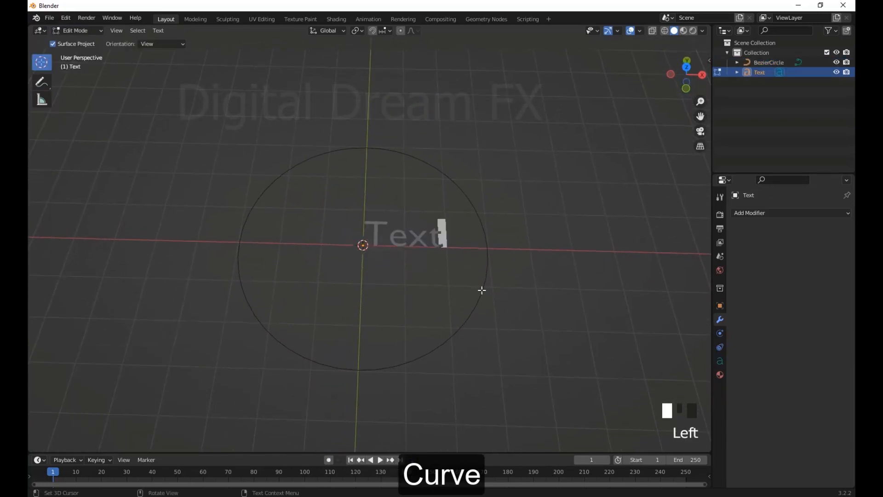
key(BackSpace)
key(BackSpace)
key(BackSpace)
key(BackSpace)
key(BackSpace)
key(BackSpace)
text(D)
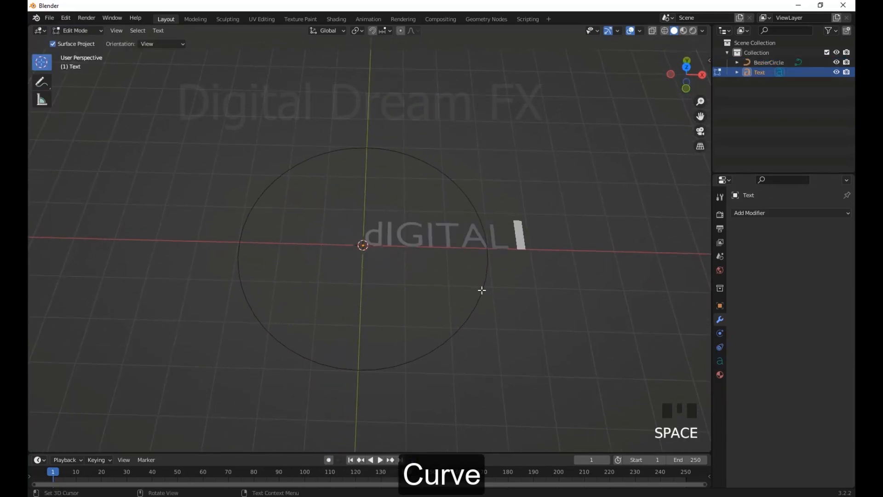
scroll(498, 343, down, 3)
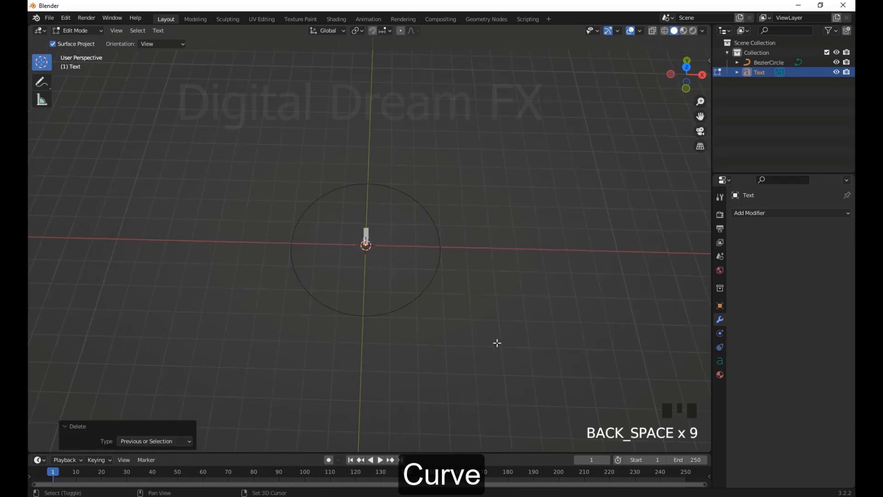
text(Digital Dream FX)
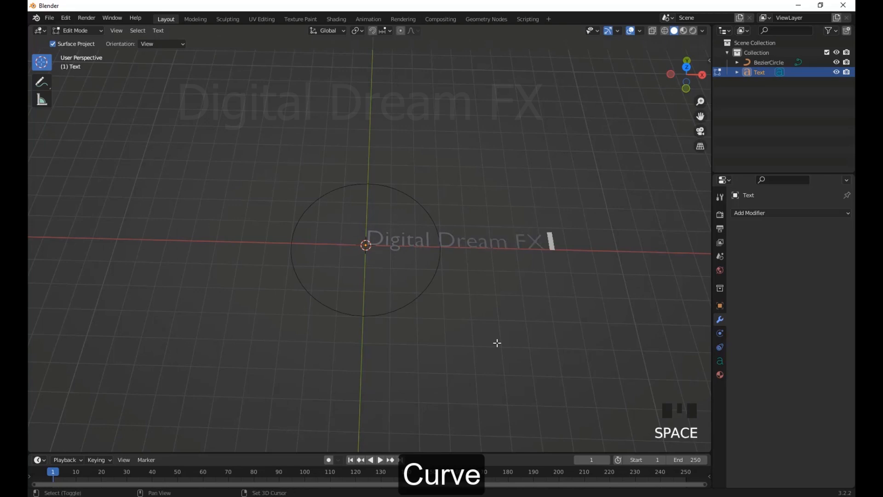
key(Tab)
Add a Curve modifier to the text and assign the Bezier circle as its curve object
click(520, 311)
middle_drag(520, 309, 535, 304)
scroll(524, 257, up, 3)
shift+middle_drag(522, 213, 470, 267)
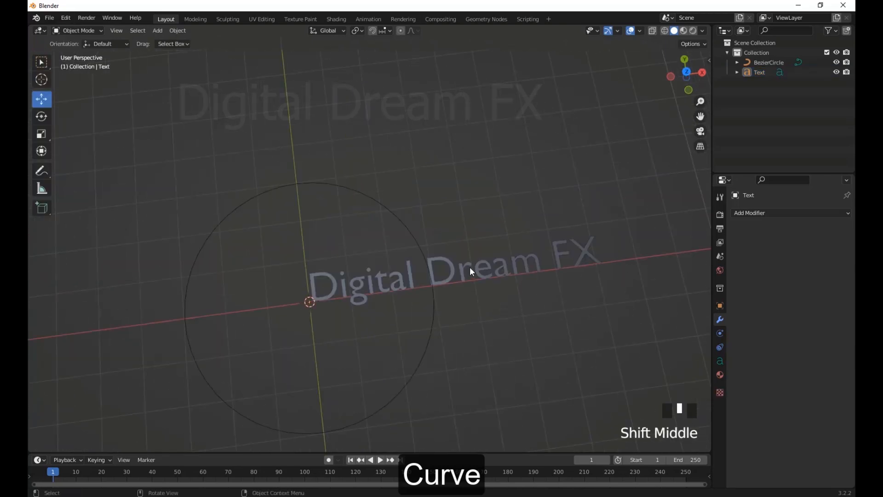
click(471, 267)
scroll(462, 313, down, 3)
click(758, 215)
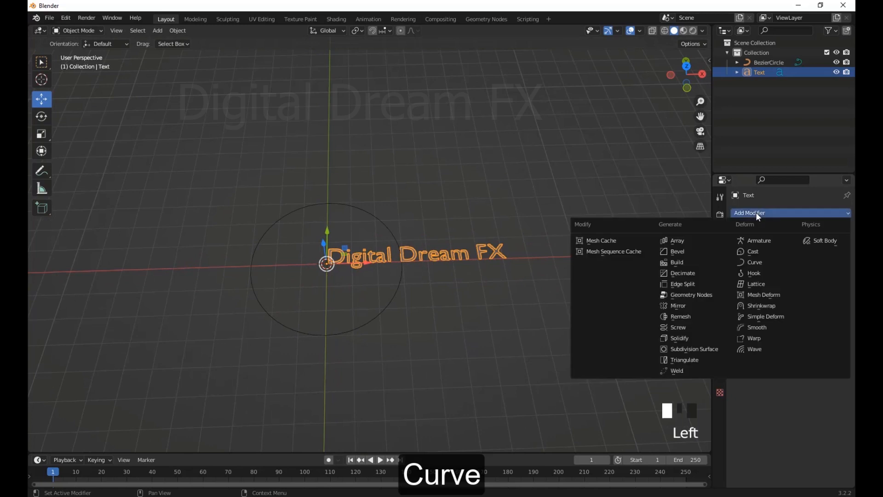
click(755, 262)
middle_drag(758, 261, 720, 242)
click(372, 191)
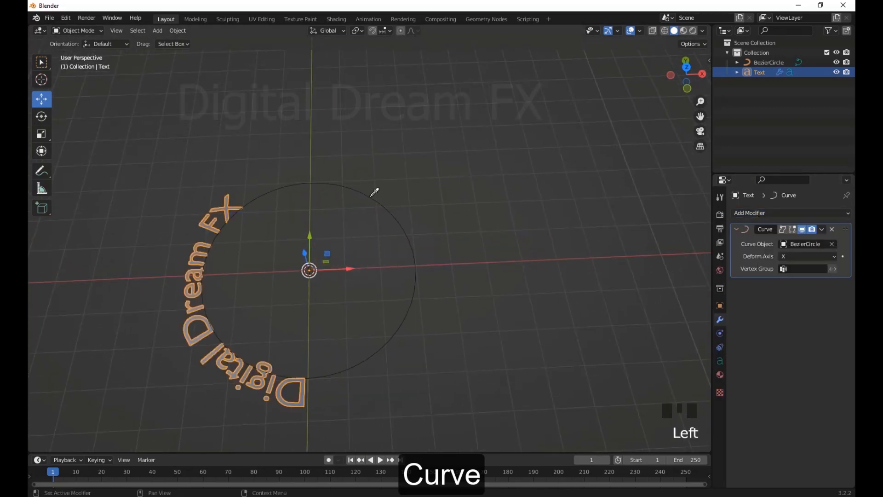
Try several deform axes on the text's Curve modifier, including Z, and set it back to X
scroll(388, 268, up, 2)
middle_drag(372, 191, 529, 264)
click(808, 257)
click(791, 299)
click(801, 254)
click(790, 269)
middle_drag(497, 322, 421, 339)
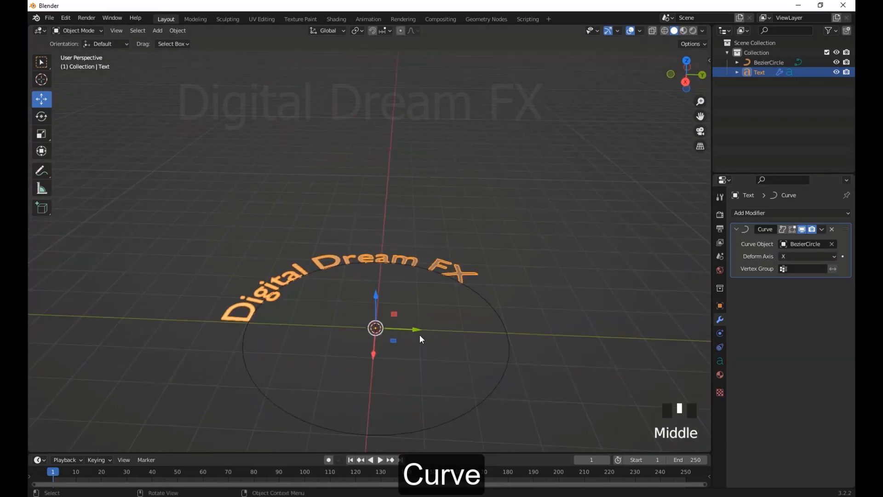
click(787, 283)
click(801, 261)
click(793, 288)
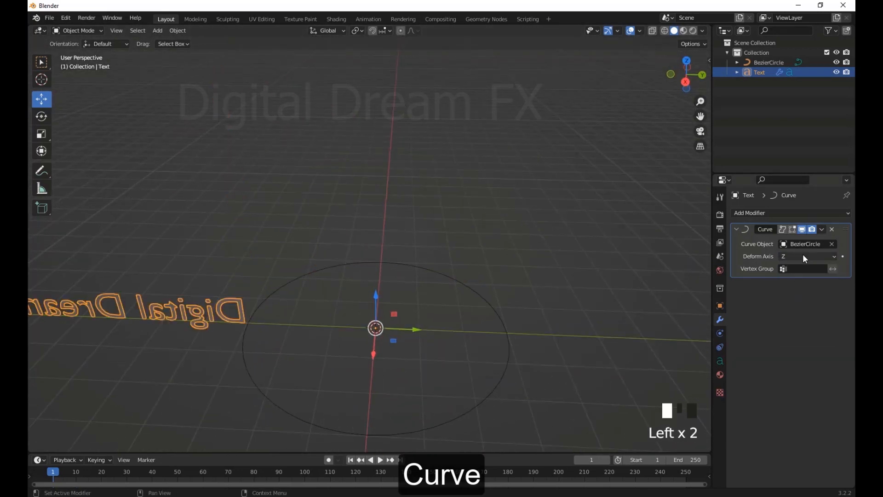
click(803, 254)
click(794, 268)
Try sliding the text to make it travel around the circle
middle_drag(558, 303, 558, 317)
scroll(558, 318, up, 2)
shift+middle_drag(557, 317, 566, 286)
drag(429, 316, 409, 324)
click(547, 296)
right_click(409, 324)
Move the circle in the negative X direction until its edge passes through the origin
scroll(473, 322, down, 2)
middle_drag(474, 319, 450, 368)
drag(344, 322, 396, 169)
scroll(417, 276, down, 3)
middle_drag(419, 283, 469, 276)
Select the text and try moving it along X around the circle
click(408, 183)
drag(393, 306, 355, 218)
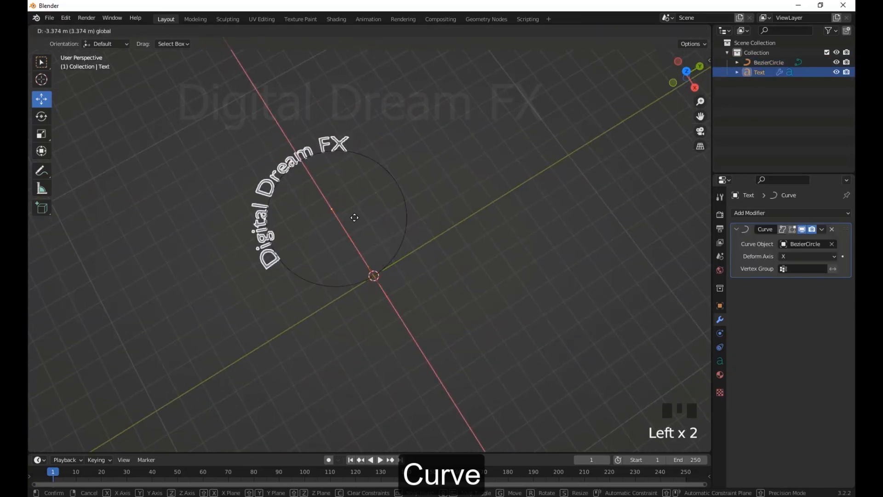
right_click(477, 422)
middle_drag(473, 343, 450, 341)
scroll(447, 335, up, 2)
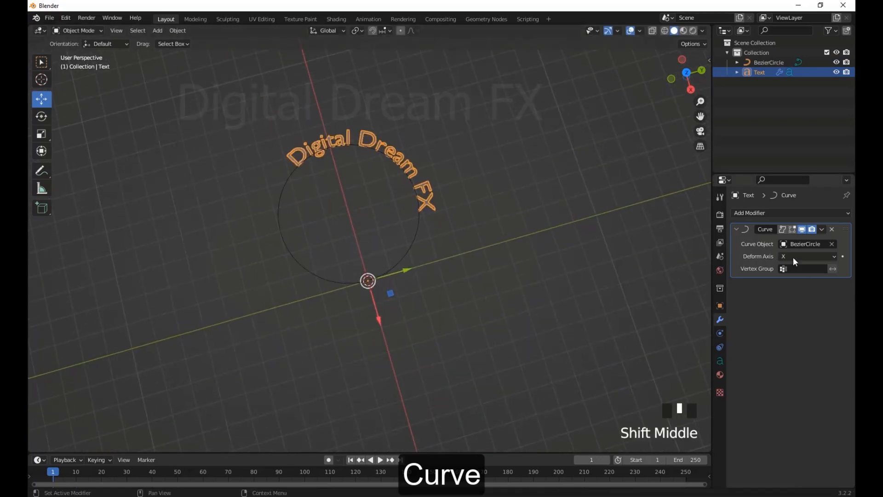
scroll(490, 290, down, 2)
middle_drag(504, 315, 476, 351)
scroll(499, 294, up, 2)
click(495, 286)
key(a)
scroll(482, 329, down, 2)
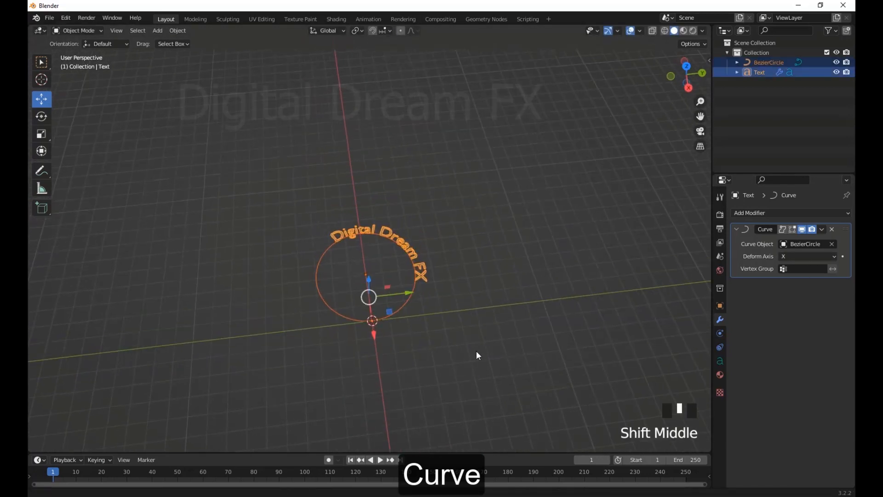
scroll(475, 345, up, 3)
Extend the text to read "Digital Dream FX The media Production" and return to Object Mode
click(471, 289)
click(82, 31)
click(78, 52)
middle_drag(442, 294, 339, 291)
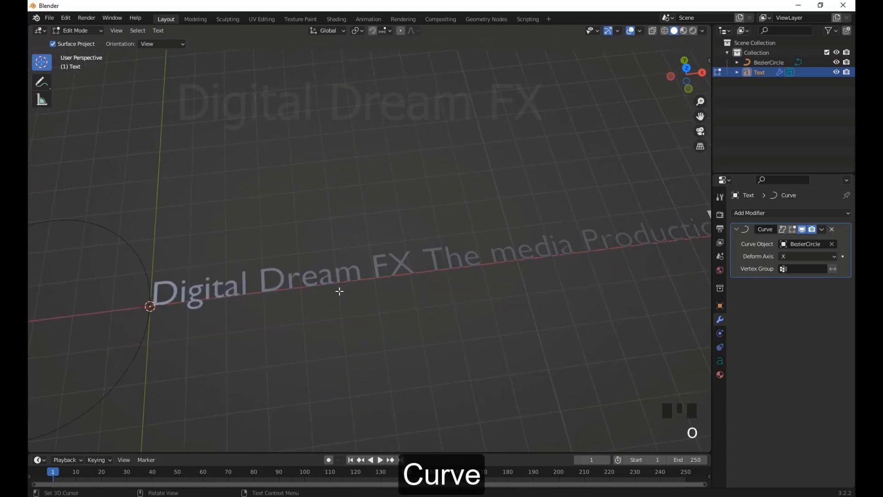
click(82, 31)
click(80, 42)
Add a Bezier curve and move it along X, away from the text circle
scroll(199, 225, down, 3)
middle_drag(201, 228, 350, 344)
scroll(350, 344, up, 4)
click(404, 356)
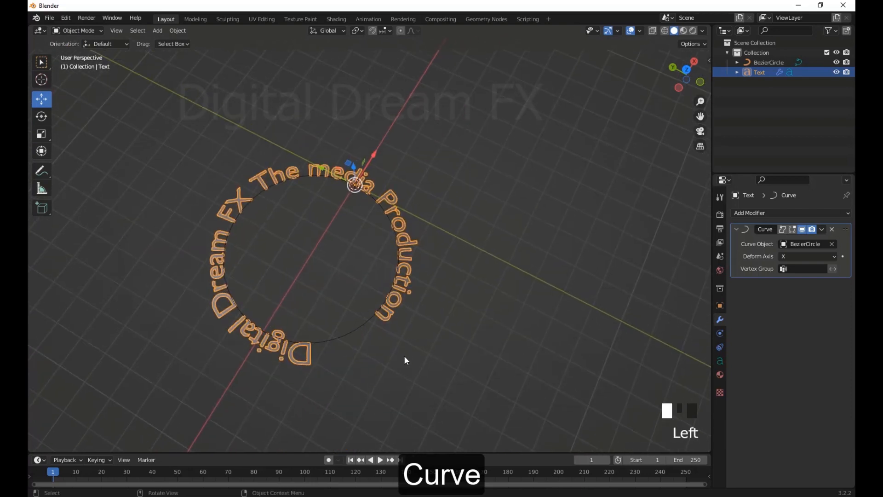
key(a)
shift+middle_drag(417, 359, 335, 318)
key(shift+a)
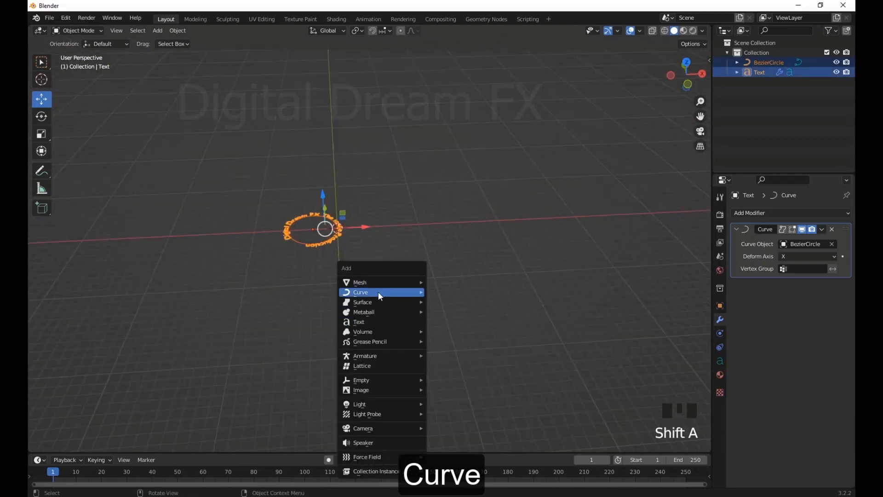
mouse_move(379, 292)
click(462, 293)
drag(382, 225, 501, 226)
middle_drag(433, 281, 431, 288)
In Edit Mode, extrude two more points from the curve's end, the last about 12.4 m toward negative X
scroll(430, 289, up, 3)
shift+middle_drag(427, 290, 341, 338)
key(Tab)
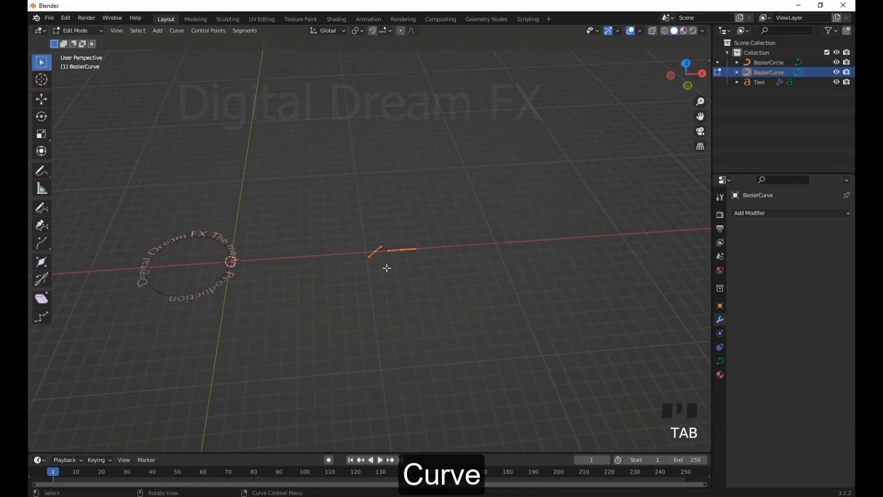
click(335, 217)
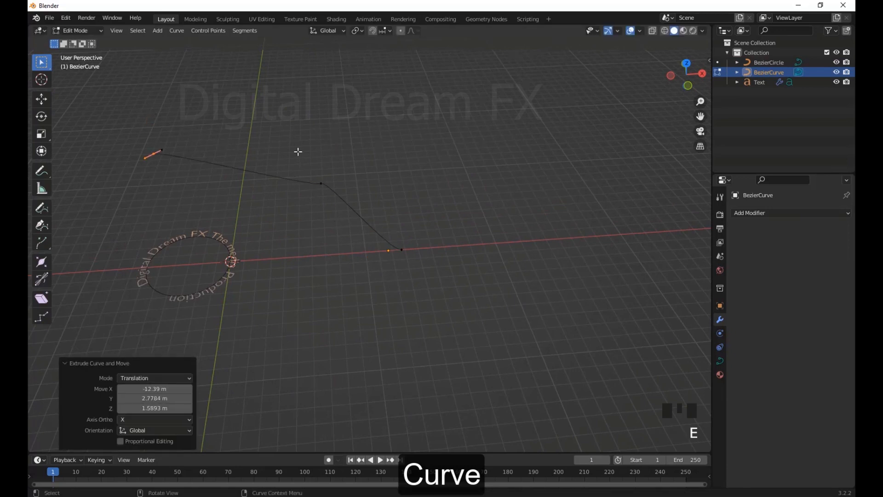
Pull both handles of the curve's middle control point outward to form a smooth bend
double_click(332, 183)
click(334, 201)
shift+middle_drag(336, 199, 417, 239)
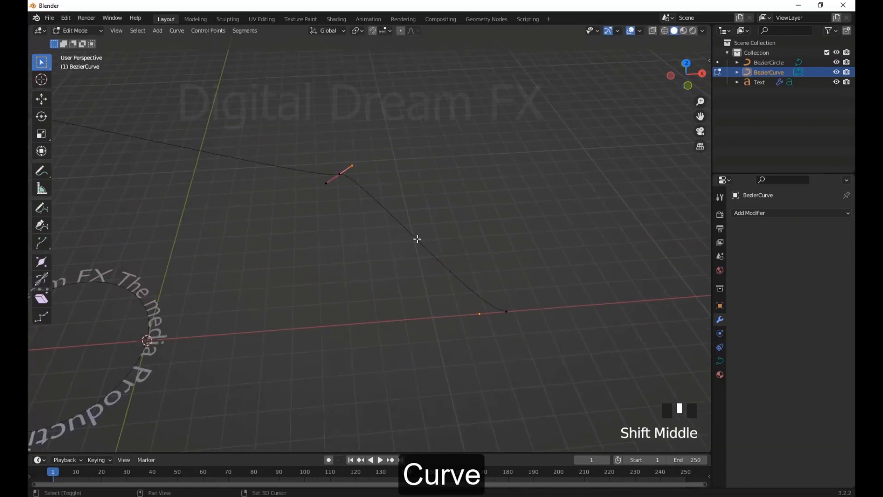
key(g)
click(507, 156)
scroll(405, 184, down, 4)
click(339, 216)
key(g)
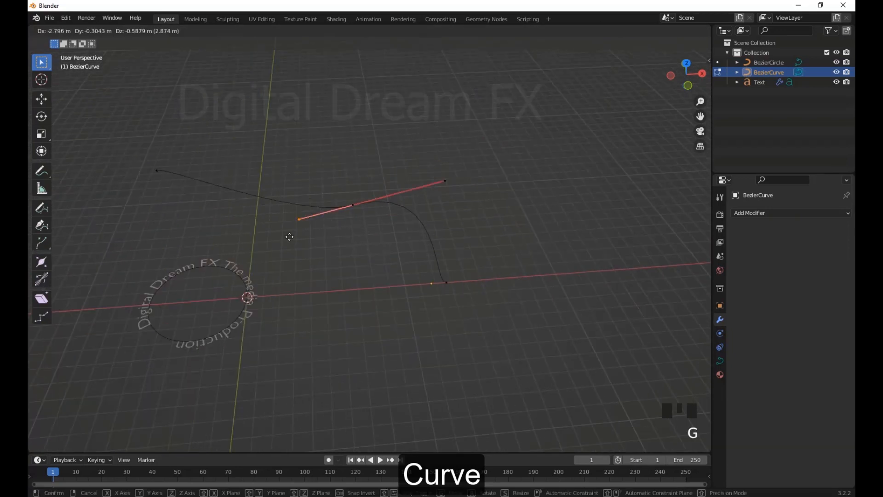
click(227, 237)
Extrude another point from the curve's far end, about 10.3 m toward negative X
middle_drag(288, 266, 406, 251)
scroll(308, 271, up, 2)
click(243, 169)
shift+middle_drag(300, 213, 380, 219)
key(e)
click(213, 212)
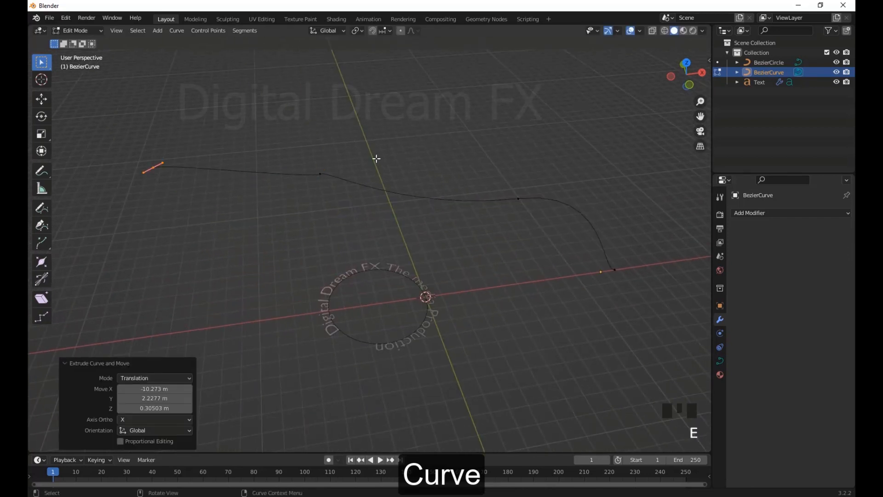
Stretch the handle of the curve's second-to-last point to deepen the wave and leave Edit Mode
click(325, 169)
key(e)
key(g)
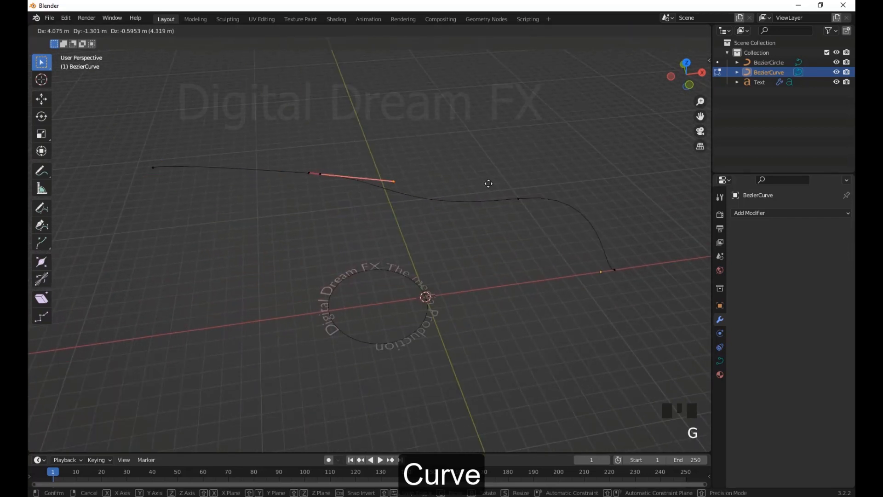
click(489, 246)
scroll(478, 253, down, 2)
shift+middle_drag(453, 262, 414, 267)
key(Tab)
Select the text object and change its Curve modifier's curve object from BezierCircle to BezierCurve
click(398, 263)
scroll(506, 276, up, 2)
middle_drag(602, 285, 627, 291)
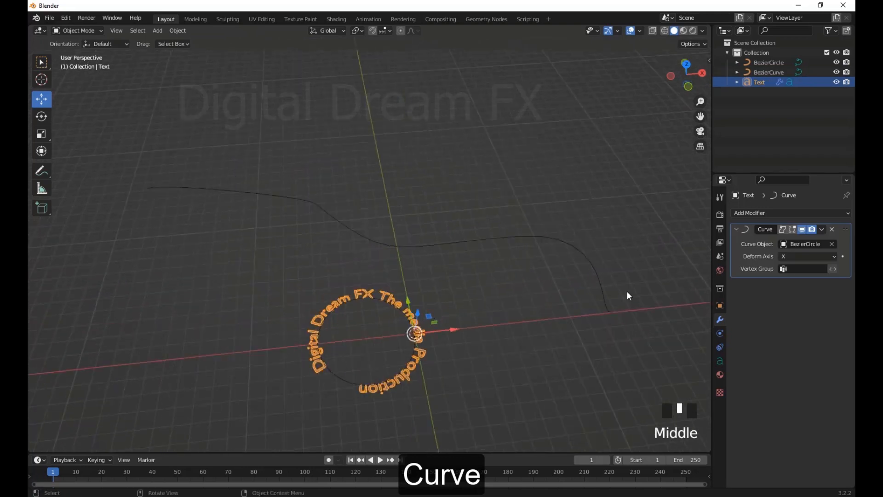
click(833, 244)
click(801, 243)
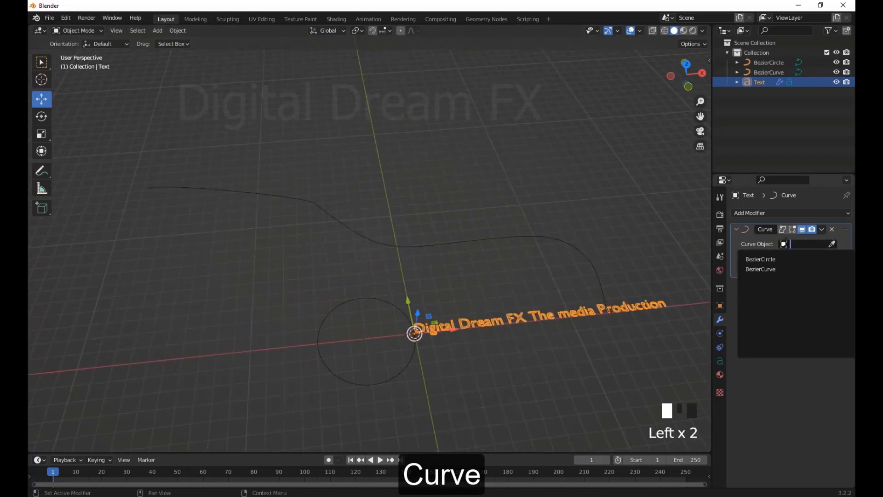
click(760, 260)
key(e)
Move the text about 23.18 m along the global X axis so it slides along the Bezier curve
click(447, 241)
scroll(435, 259, down, 3)
middle_drag(435, 258, 451, 317)
drag(460, 288, 525, 310)
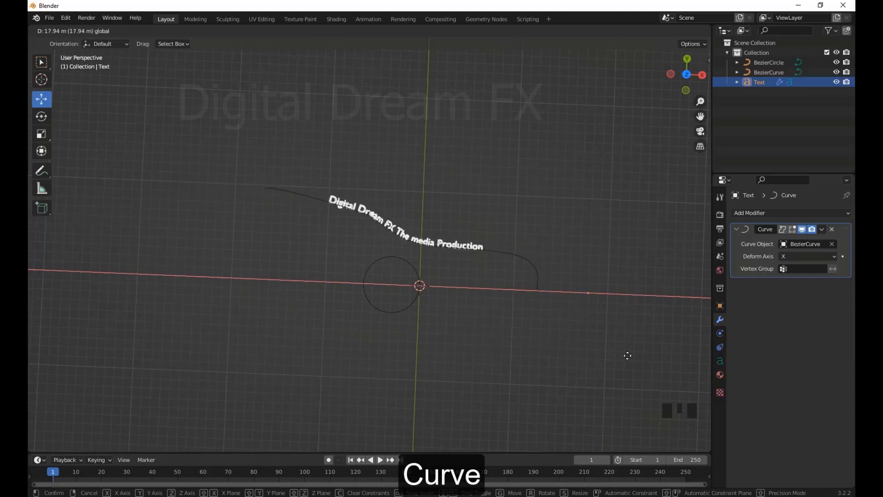
drag(627, 356, 677, 358)
Try sliding the text back along the curve by moving it toward negative X
scroll(552, 338, up, 4)
shift+middle_drag(491, 327, 375, 323)
scroll(414, 325, down, 2)
key(g)
key(x)
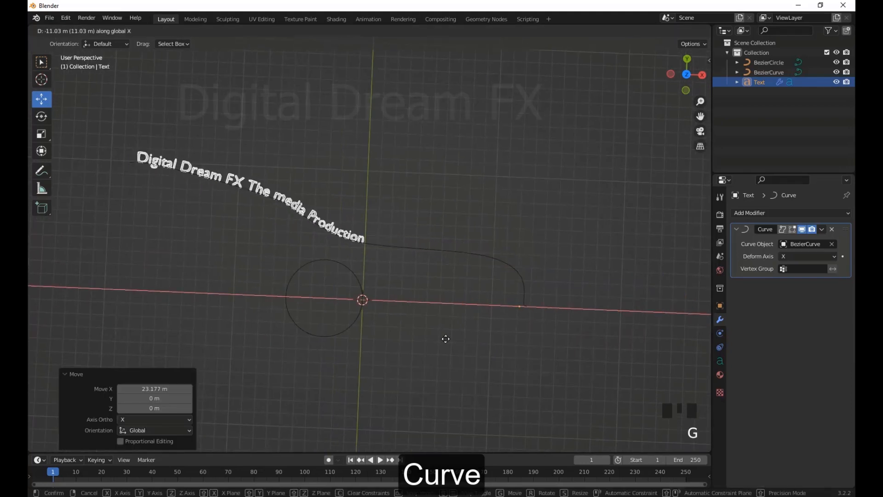
right_click(442, 332)
scroll(437, 351, up, 3)
middle_drag(442, 332, 414, 366)
scroll(434, 273, up, 4)
middle_drag(434, 272, 492, 310)
click(516, 295)
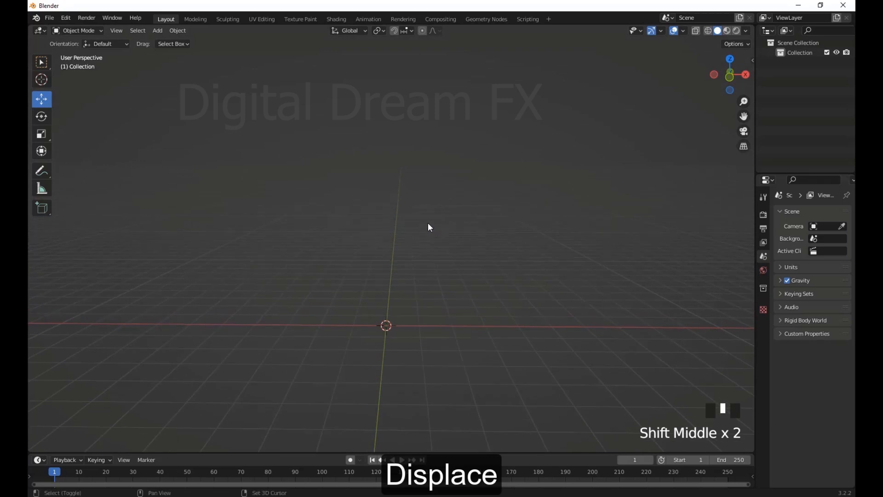
Add a mesh plane 9.38 m in size at the world origin
key(shift+a)
mouse_move(414, 213)
click(465, 214)
middle_drag(464, 216, 365, 251)
scroll(440, 318, up, 12)
drag(141, 358, 32, 377)
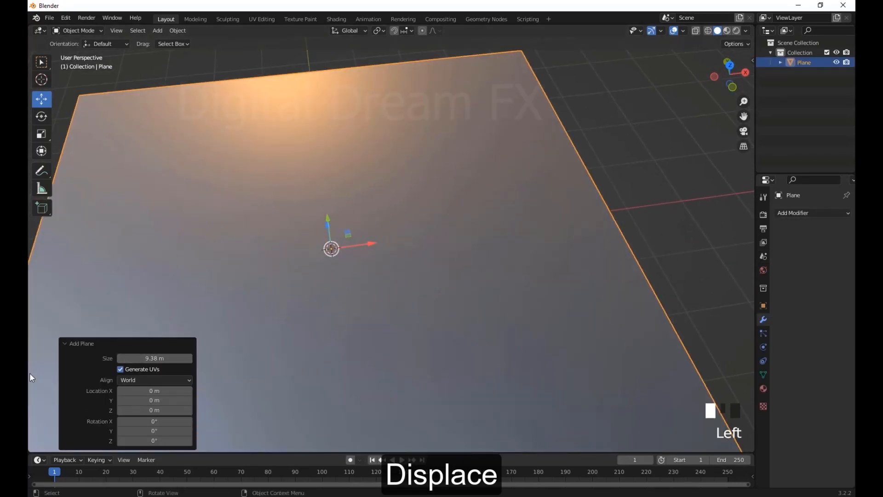
key(Return)
scroll(337, 279, down, 6)
shift+middle_drag(337, 279, 406, 275)
scroll(398, 258, up, 2)
In Edit Mode, subdivide the whole plane repeatedly with one cut each time to form a dense grid, and return to Object Mode
click(421, 124)
click(418, 205)
key(Tab)
right_click(419, 204)
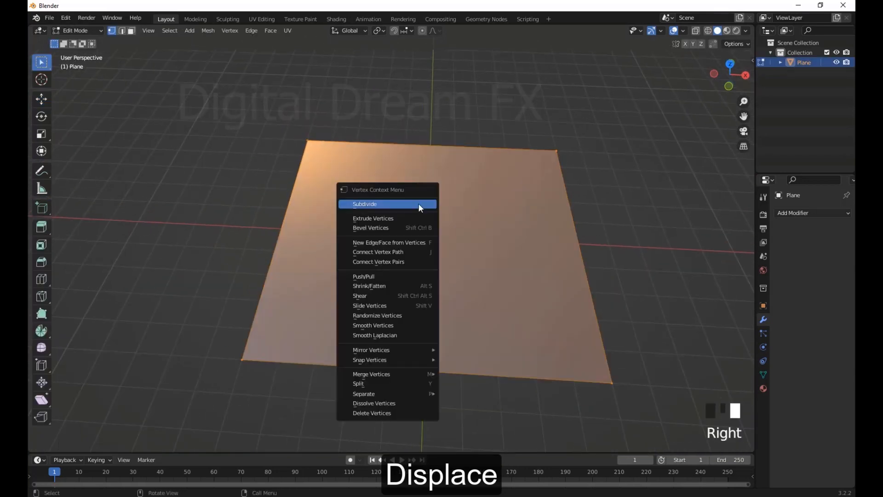
click(419, 204)
right_click(419, 204)
click(418, 205)
right_click(419, 204)
click(418, 205)
right_click(419, 205)
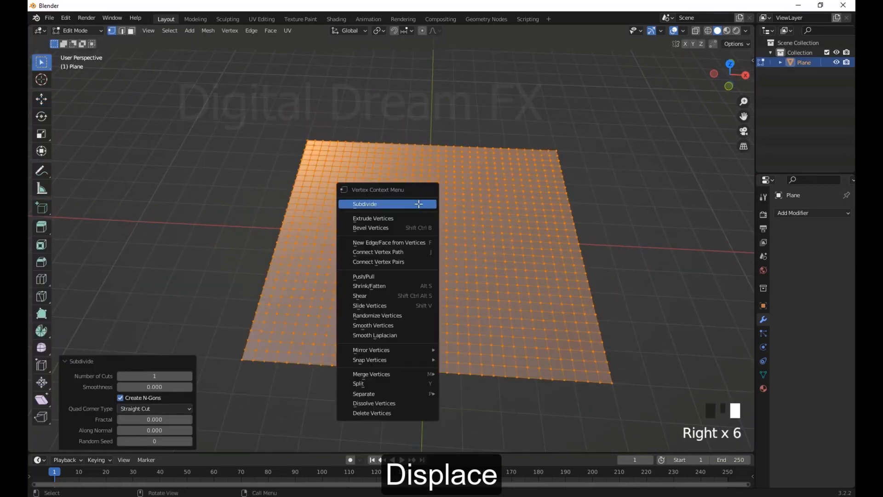
click(418, 204)
right_click(418, 204)
click(421, 205)
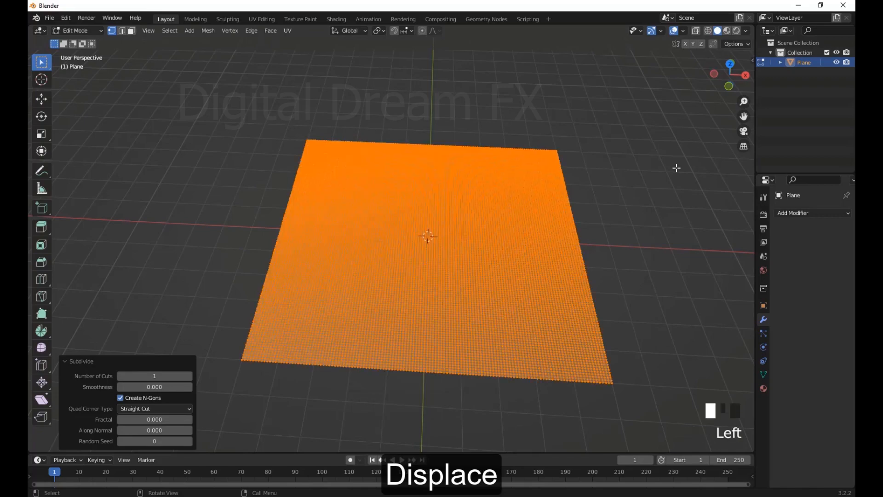
click(677, 168)
scroll(552, 212, down, 2)
middle_drag(536, 216, 518, 217)
scroll(519, 217, up, 4)
key(Tab)
Add a Displace modifier to the plane and widen the properties area
scroll(581, 219, down, 4)
shift+middle_drag(594, 223, 520, 229)
click(808, 212)
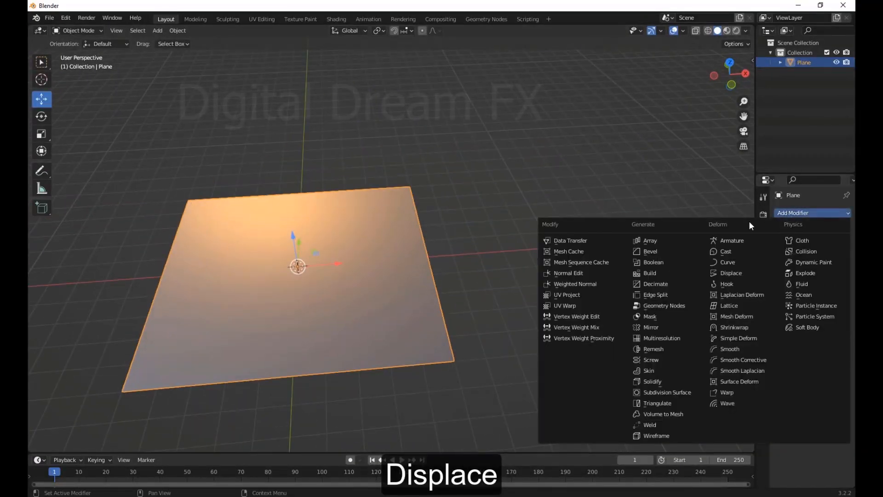
click(730, 273)
scroll(516, 317, down, 3)
scroll(516, 317, up, 3)
drag(756, 299, 700, 299)
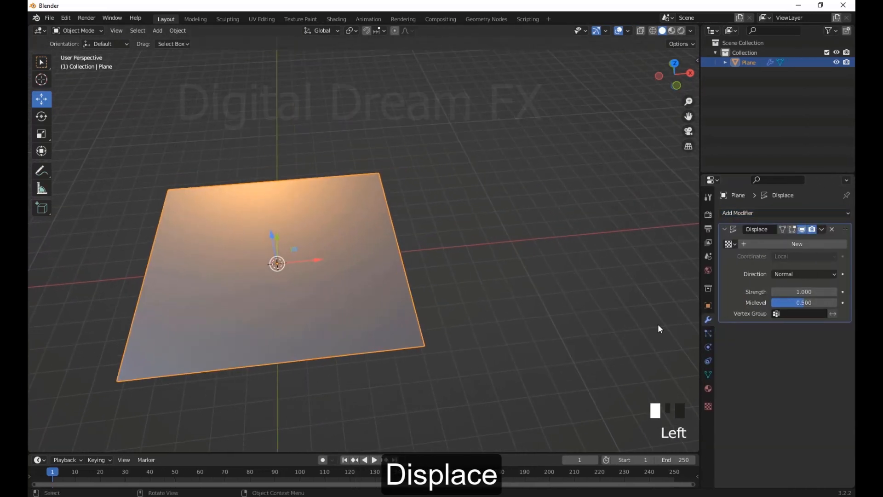
shift+middle_drag(562, 353, 635, 321)
Create a new texture for the Displace modifier and set its type to Voronoi
click(782, 244)
shift+middle_drag(635, 321, 642, 324)
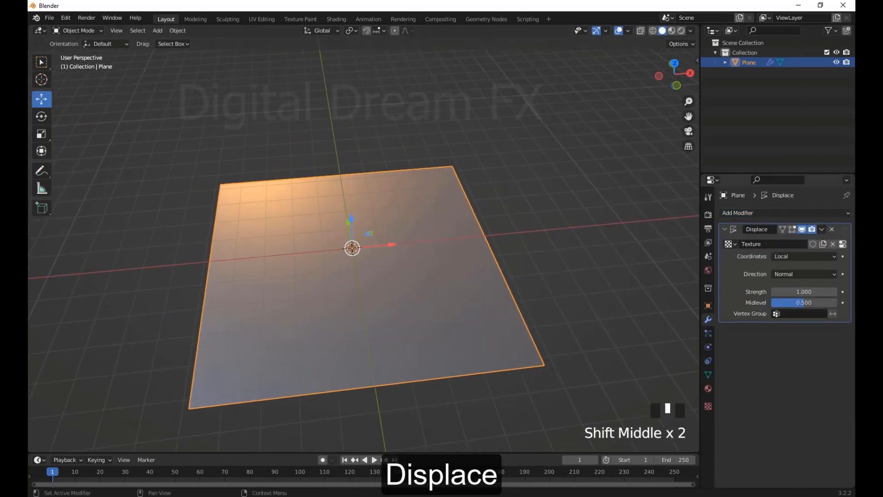
click(843, 245)
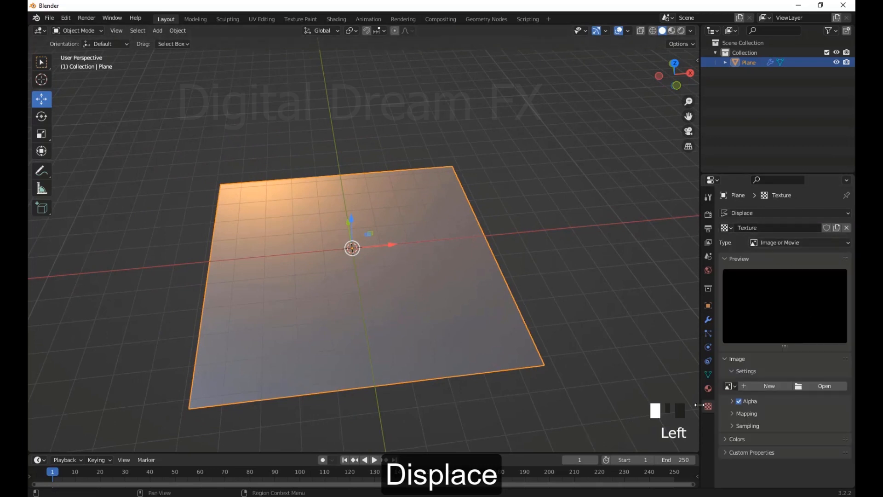
click(801, 243)
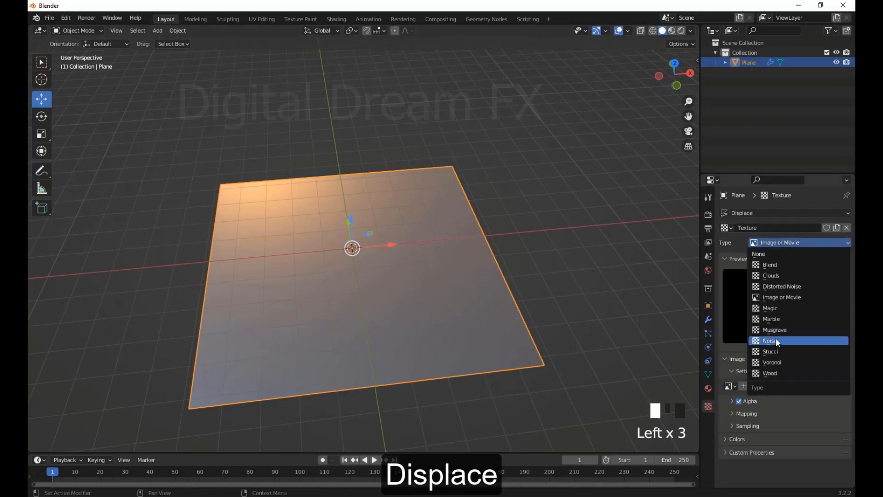
click(772, 363)
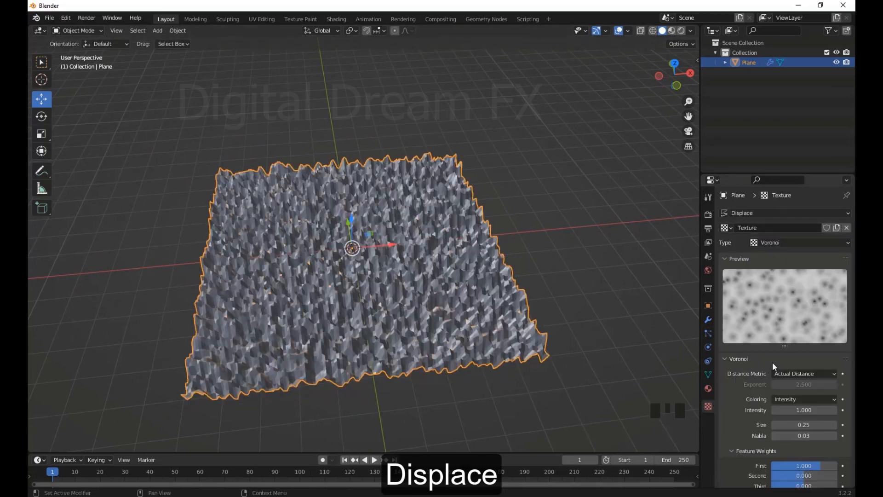
Try the Manhattan distance metric on the Voronoi texture, return to Actual Distance and settle on Distance Squared
middle_drag(404, 299, 420, 305)
scroll(482, 282, up, 2)
shift+middle_drag(482, 283, 548, 251)
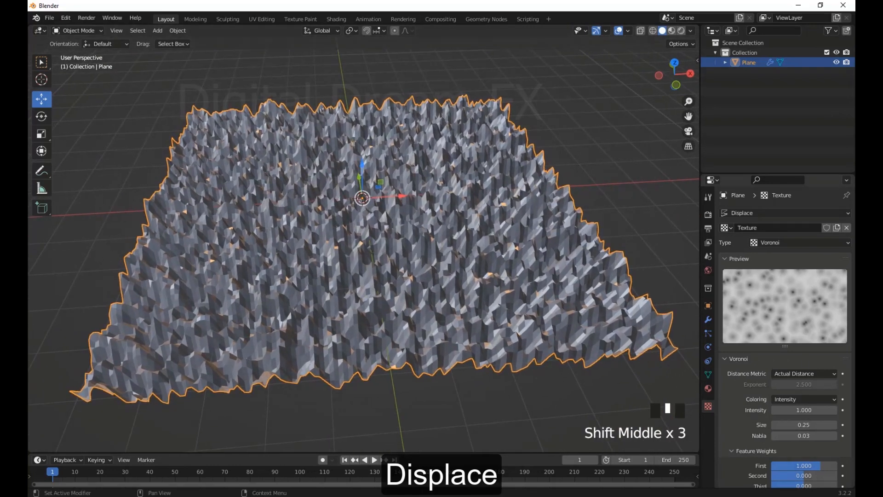
click(790, 373)
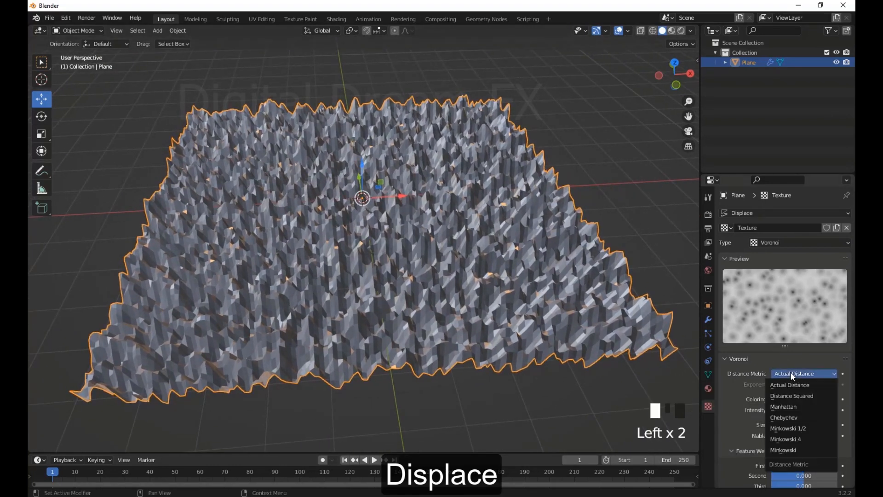
click(787, 408)
click(793, 374)
click(791, 384)
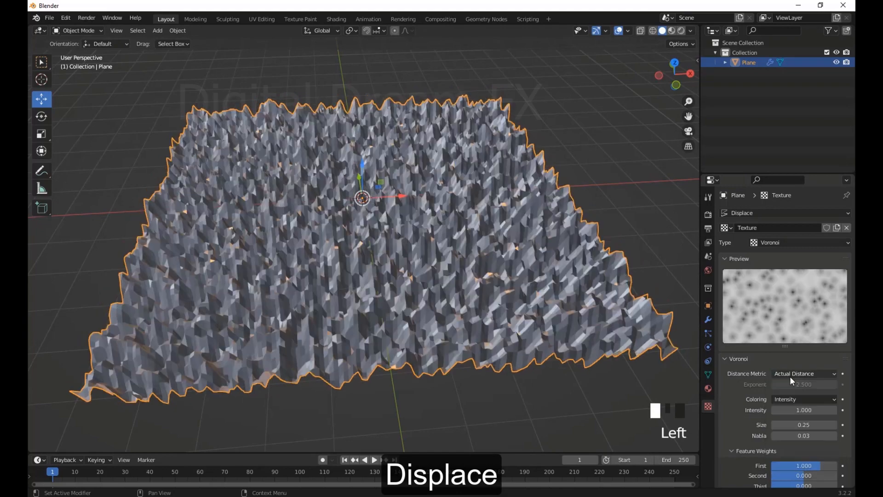
click(790, 375)
click(790, 398)
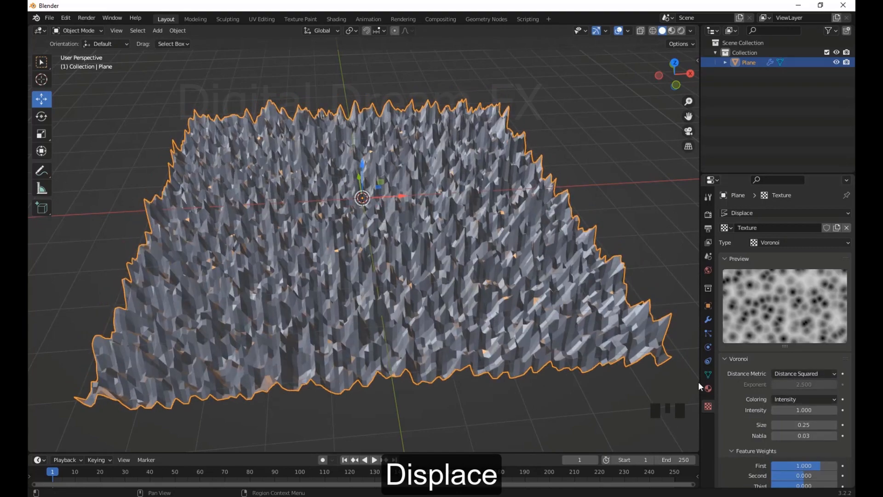
Set the Voronoi intensity to 0.100 and shade the plane smooth
drag(804, 410, 764, 410)
right_click(418, 191)
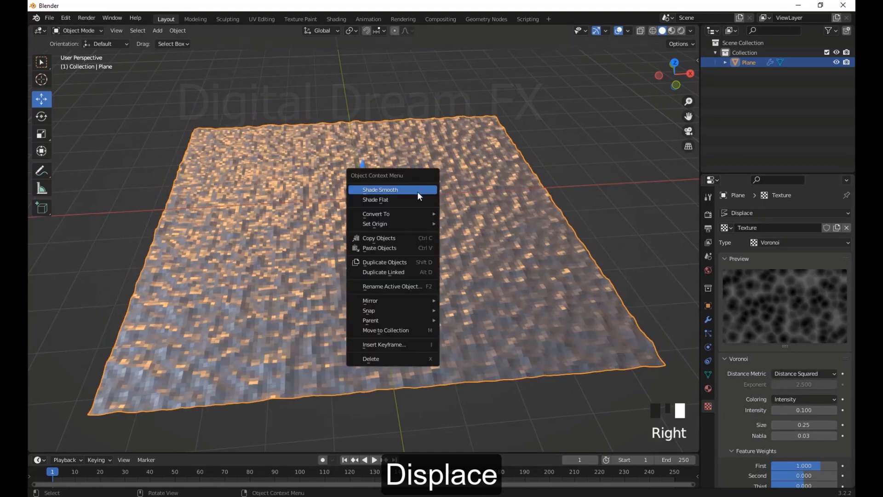
middle_drag(418, 191, 460, 264)
scroll(427, 260, up, 3)
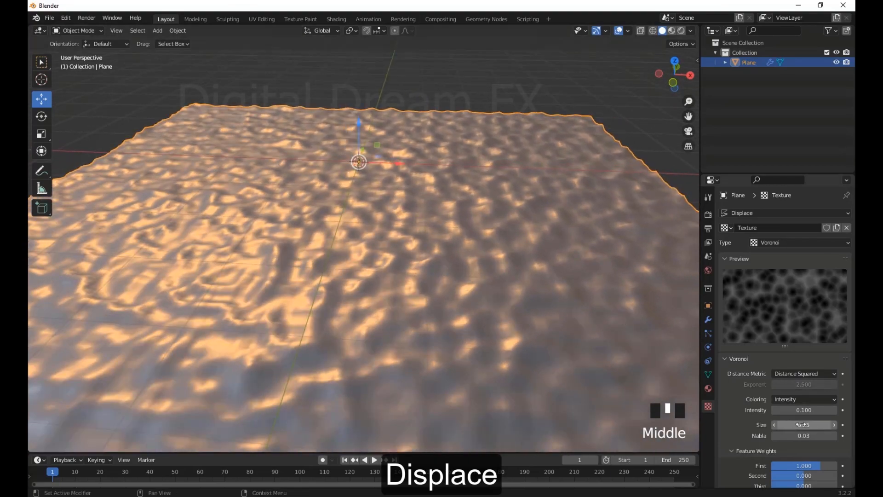
Set the Voronoi size to 1.10, the second feature weight to -0.618 and the third to 0.029
drag(802, 424, 833, 424)
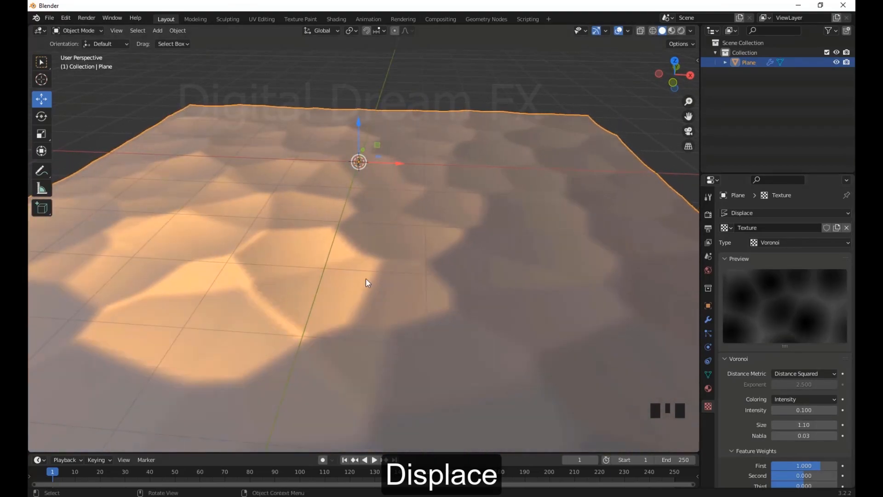
middle_drag(368, 283, 418, 277)
scroll(801, 431, down, 4)
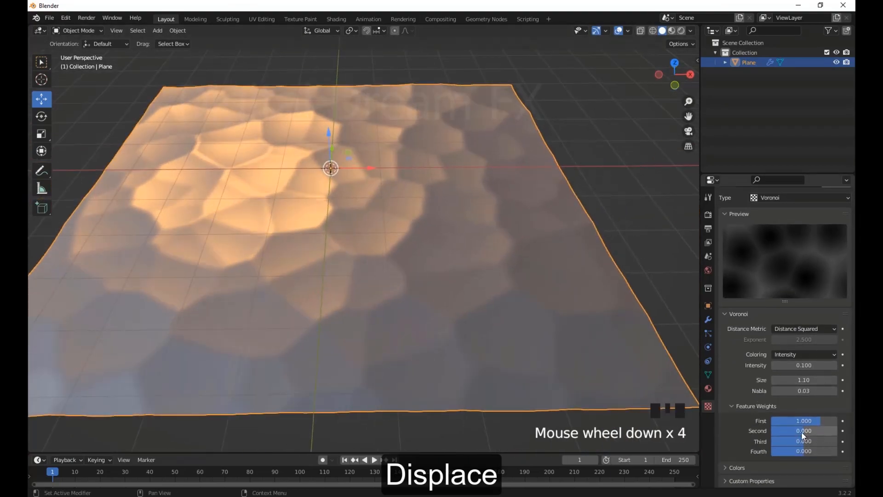
mouse_move(804, 432)
mouse_down()
mouse_move(773, 432)
mouse_move(827, 442)
mouse_move(809, 442)
mouse_up()
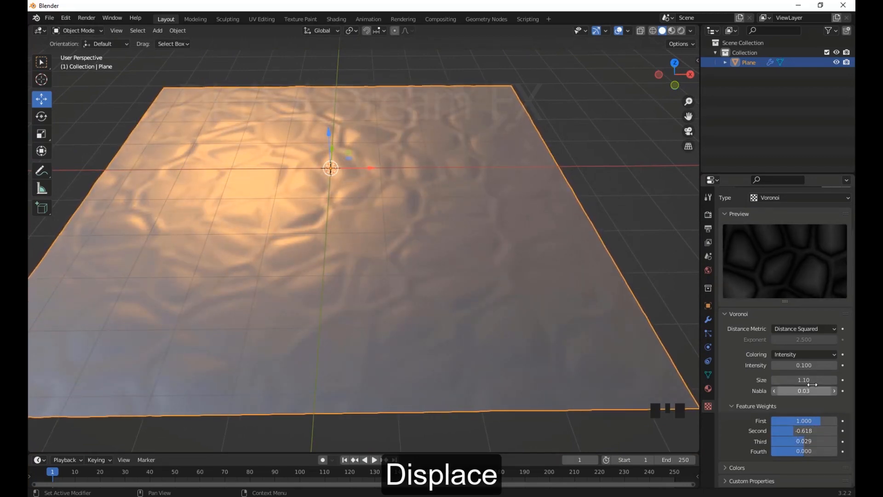
Raise the Voronoi intensity in two stages, to 0.700 and finally to 2.500
drag(804, 365, 832, 365)
middle_drag(451, 294, 566, 317)
scroll(781, 405, down, 1)
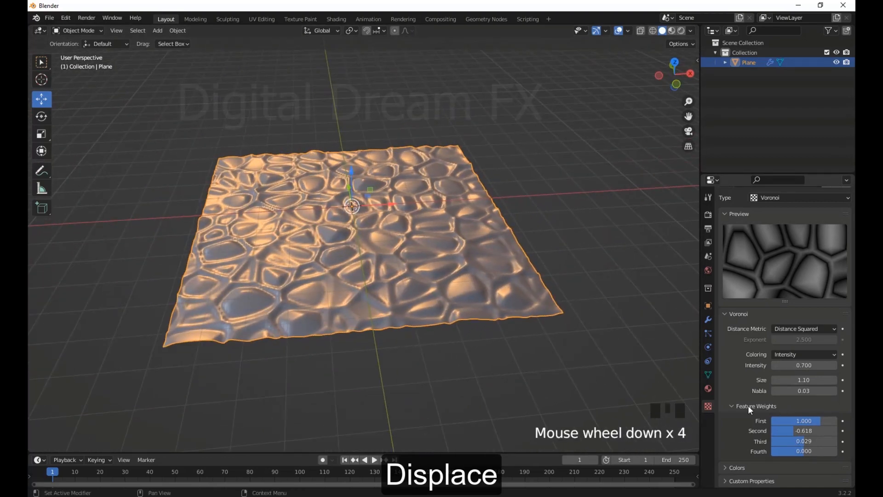
drag(804, 365, 839, 365)
middle_drag(295, 258, 527, 320)
scroll(402, 280, up, 9)
scroll(785, 266, down, 4)
scroll(786, 267, up, 2)
Change the displacement texture's type to Blend
click(786, 233)
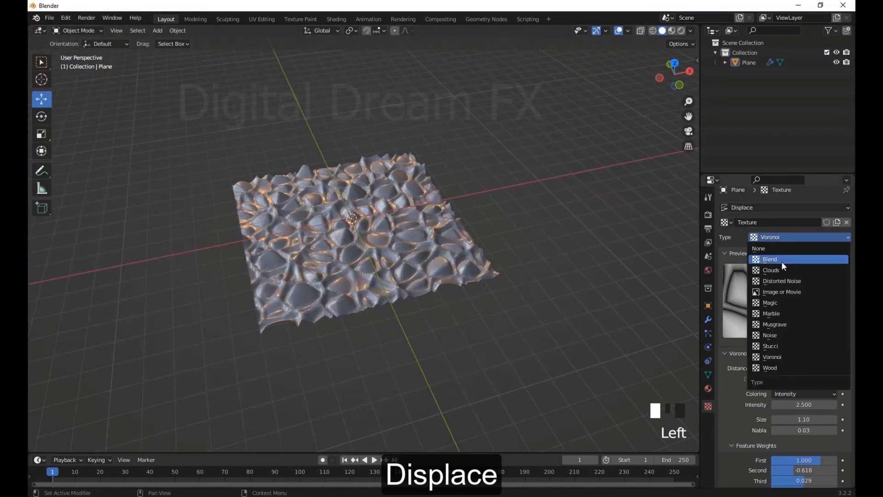
click(782, 261)
scroll(444, 294, up, 5)
click(816, 243)
click(782, 253)
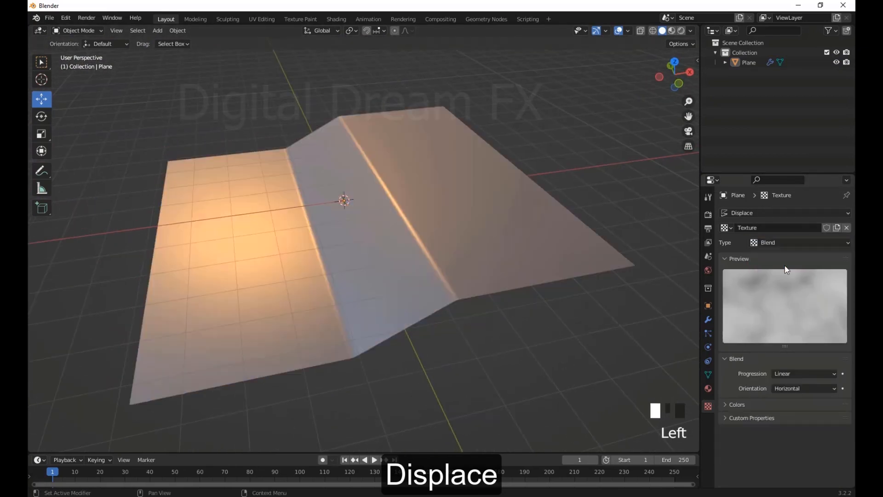
Try the Blend texture's Vertical orientation, restore Horizontal, and set its progression to Quadratic
middle_drag(559, 322, 563, 325)
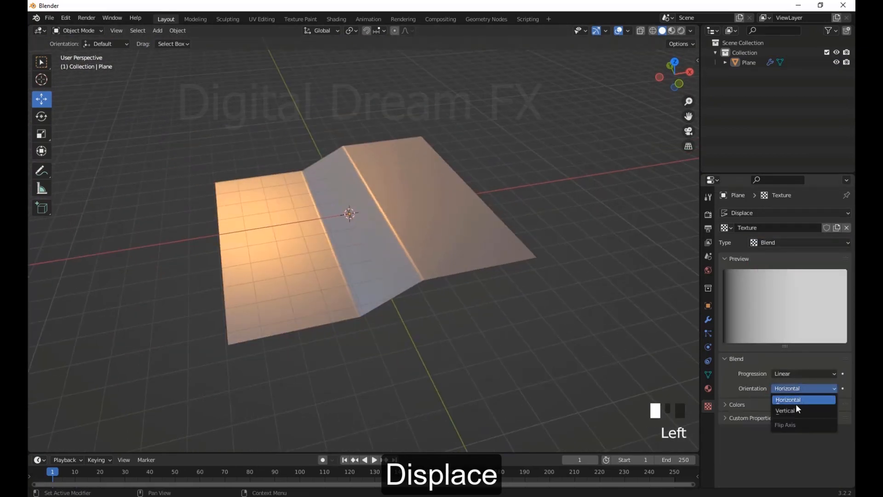
click(796, 409)
click(796, 398)
click(796, 375)
click(794, 393)
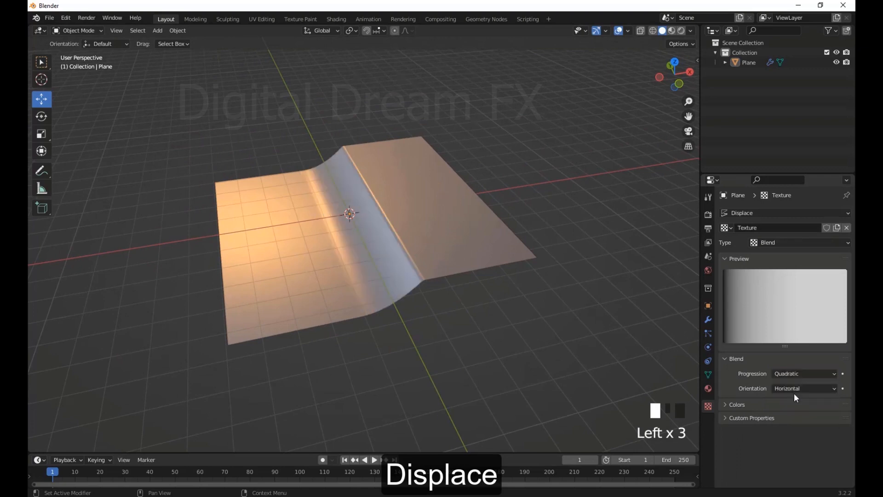
middle_drag(552, 318, 490, 292)
scroll(388, 277, up, 3)
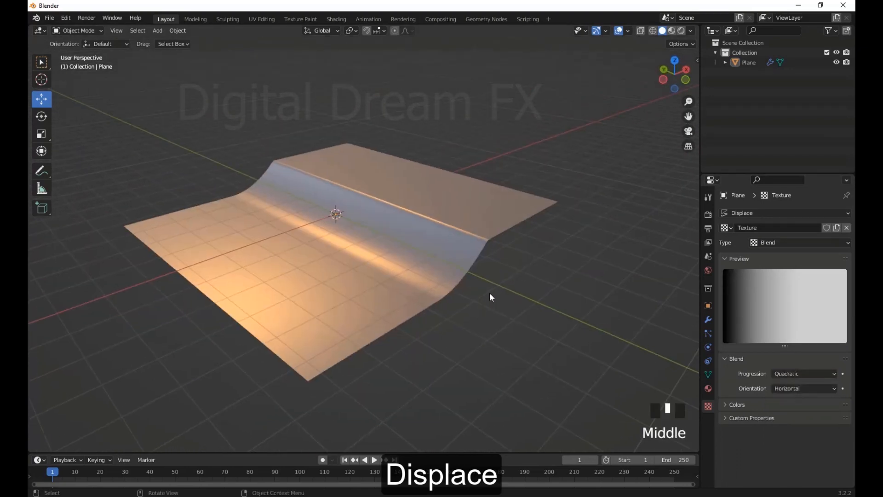
Change the displacement texture's type to Marble and set its size to 0.62
click(777, 243)
click(772, 316)
middle_drag(377, 283, 484, 303)
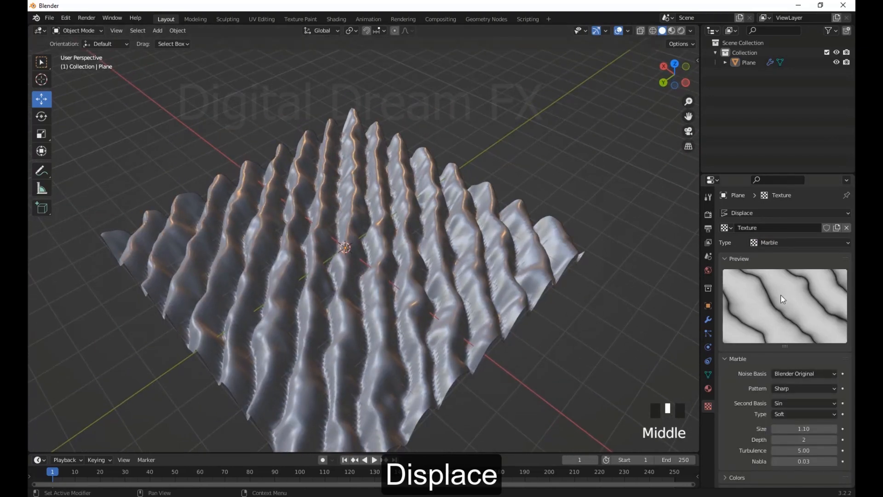
drag(811, 427, 789, 427)
Change the displacement texture's type to Magic, with a depth of 10 and a turbulence of 6.10
click(779, 243)
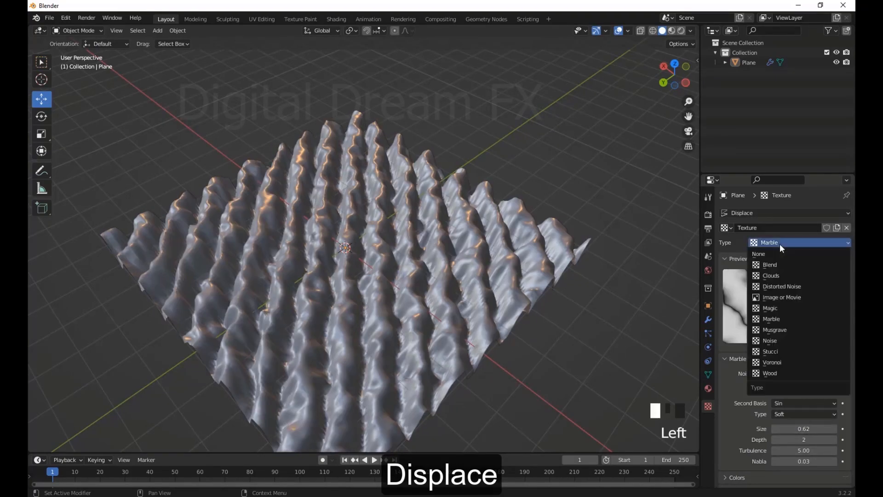
click(779, 309)
middle_drag(570, 317, 520, 299)
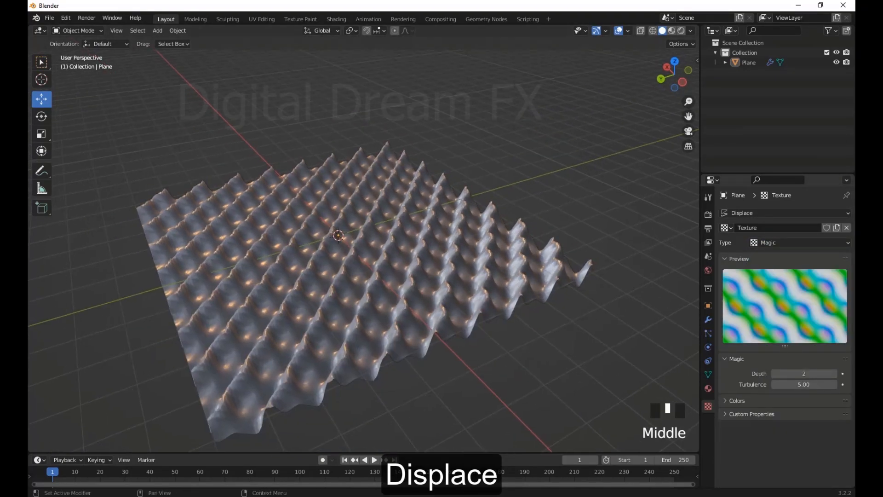
drag(802, 373, 828, 384)
middle_drag(430, 335, 612, 330)
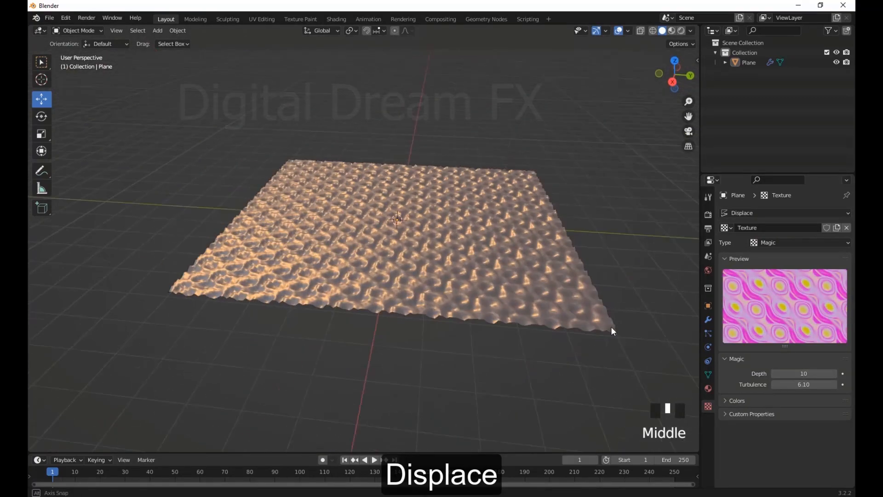
scroll(412, 331, up, 3)
scroll(413, 327, down, 4)
middle_drag(416, 315, 462, 327)
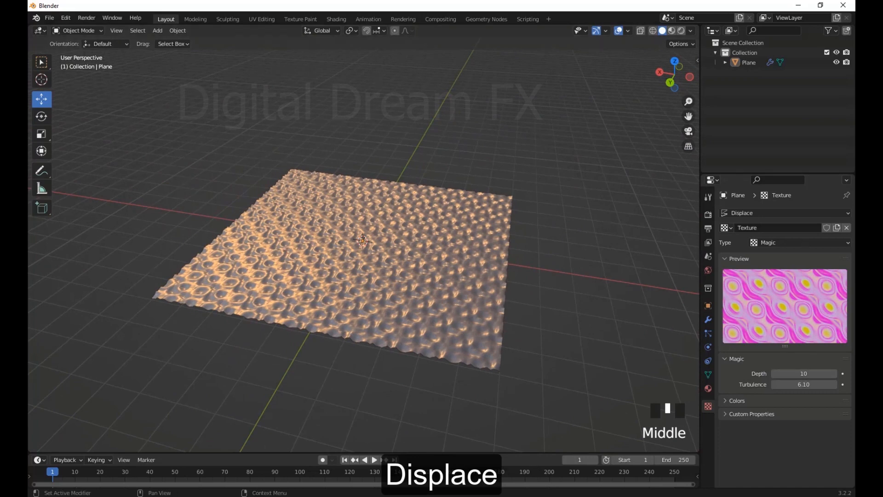
Select the plane and examine its Magic-textured displacement up close and from a distance
click(492, 253)
middle_drag(453, 266, 541, 249)
scroll(477, 247, down, 3)
scroll(479, 236, up, 3)
scroll(522, 314, up, 2)
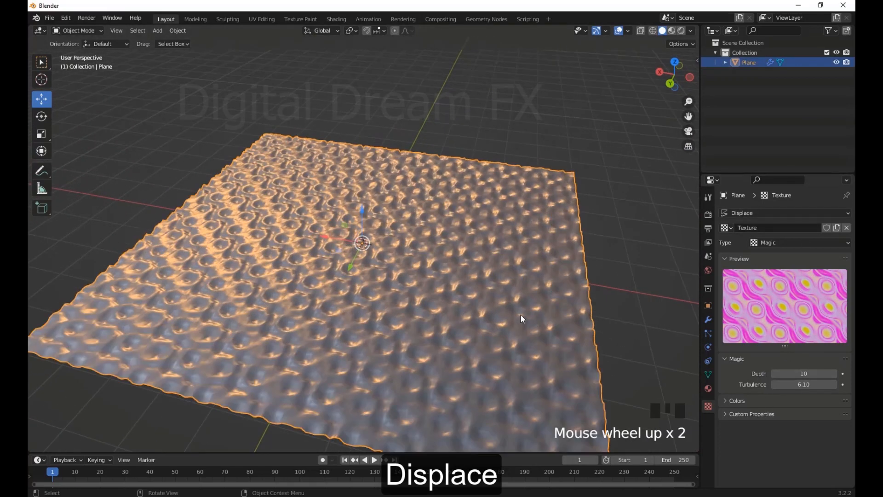
middle_drag(524, 312, 767, 391)
click(747, 413)
click(747, 413)
scroll(736, 299, up, 4)
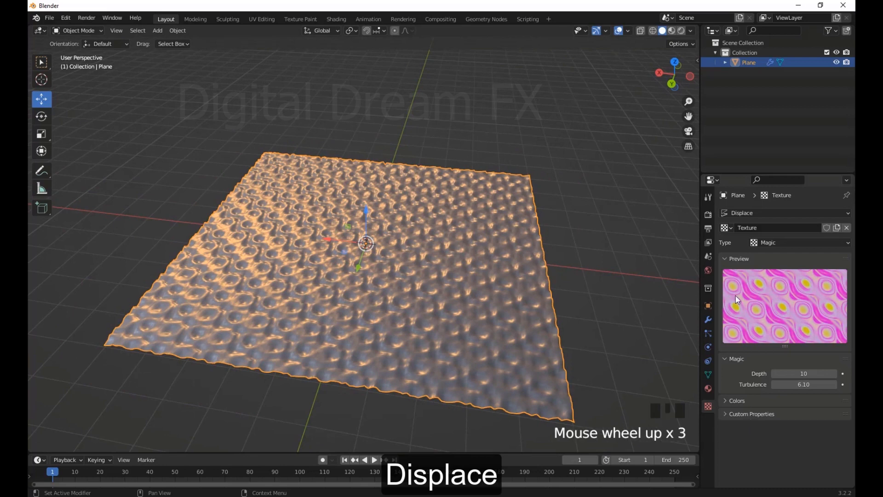
Add an Arrows empty and move it along X to about -6.85 m, beside the plane
click(710, 319)
middle_drag(657, 281, 669, 280)
click(806, 256)
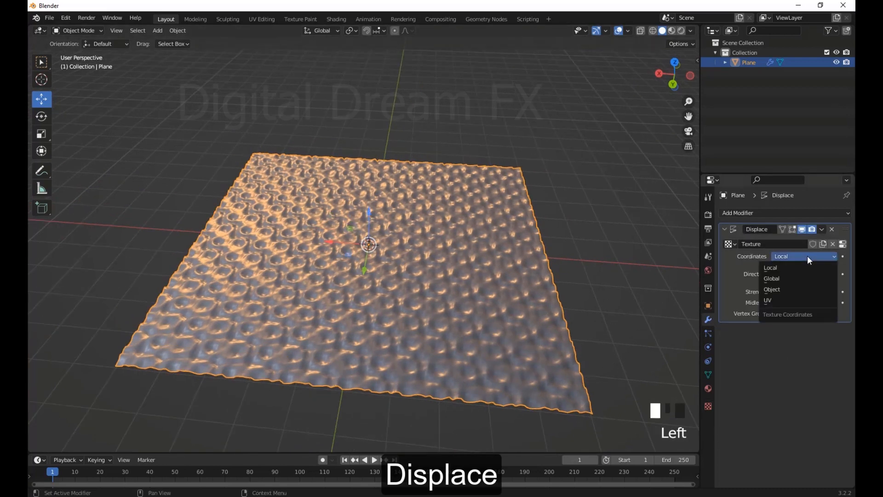
middle_drag(739, 263, 556, 257)
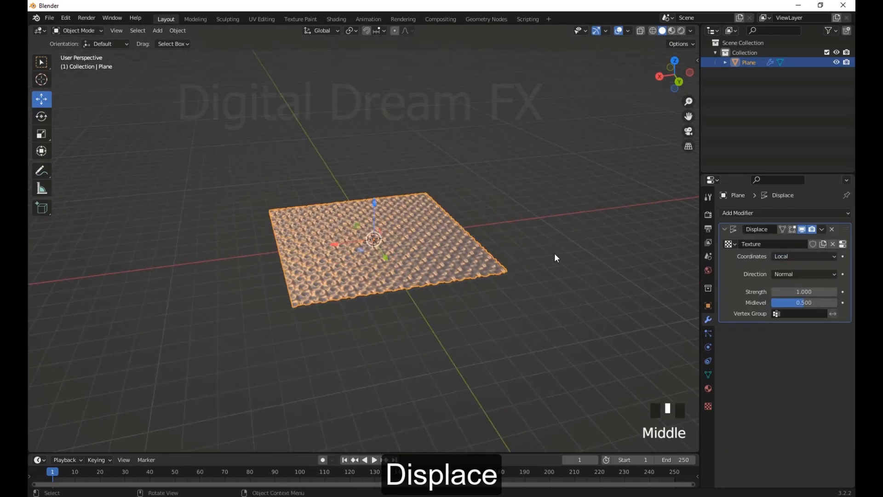
click(502, 232)
key(shift+a)
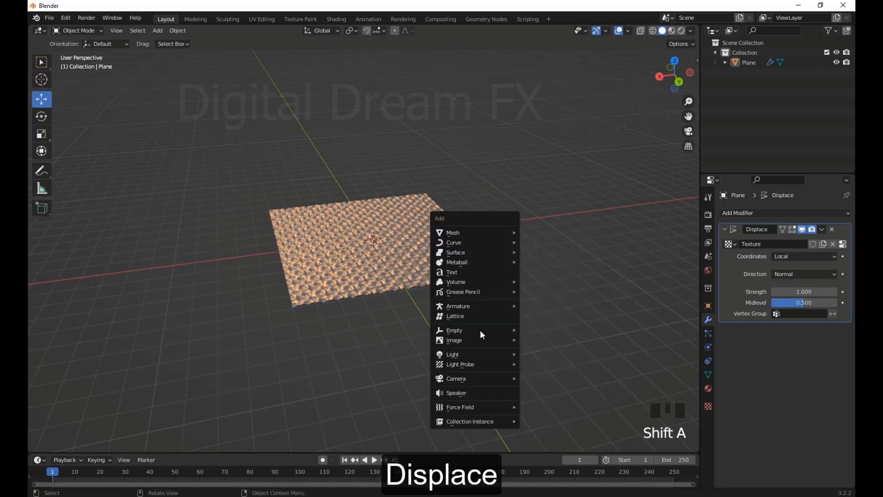
mouse_move(480, 330)
click(545, 341)
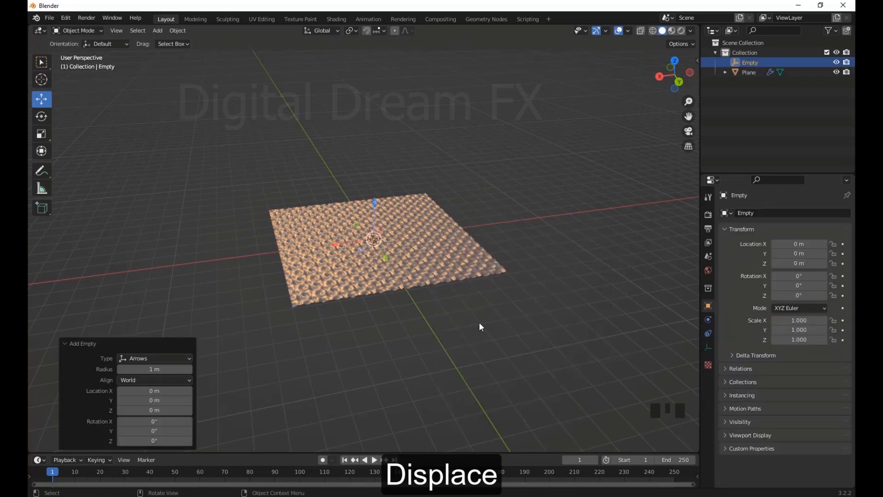
scroll(479, 322, up, 4)
drag(345, 234, 592, 273)
middle_drag(592, 275, 656, 307)
Set the plane's Displace modifier to Object texture coordinates, using the Arrows empty as the object
click(532, 263)
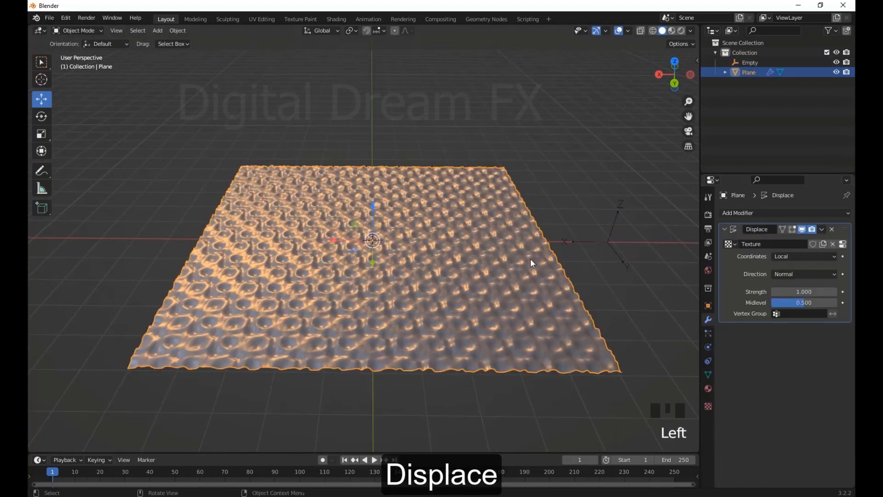
click(804, 260)
click(780, 291)
click(833, 268)
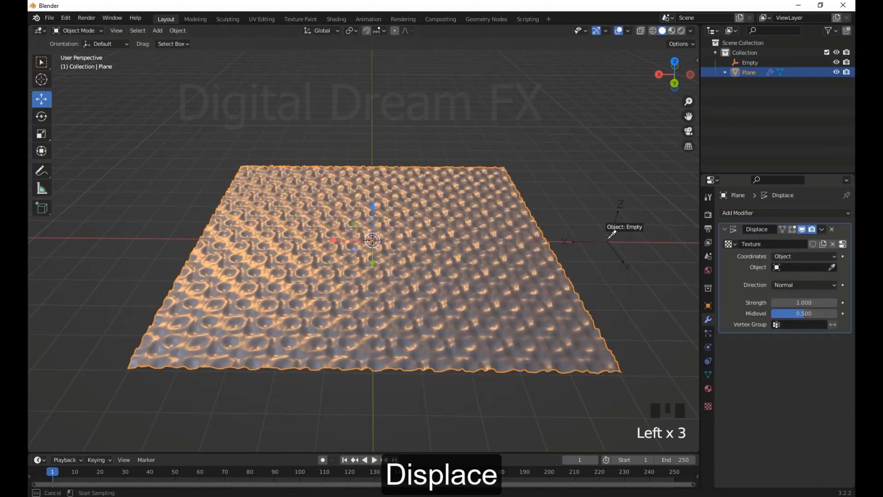
click(612, 235)
Move the empty along X to about -5.65 m to shift the displacement pattern
scroll(606, 276, up, 2)
middle_drag(604, 289, 612, 294)
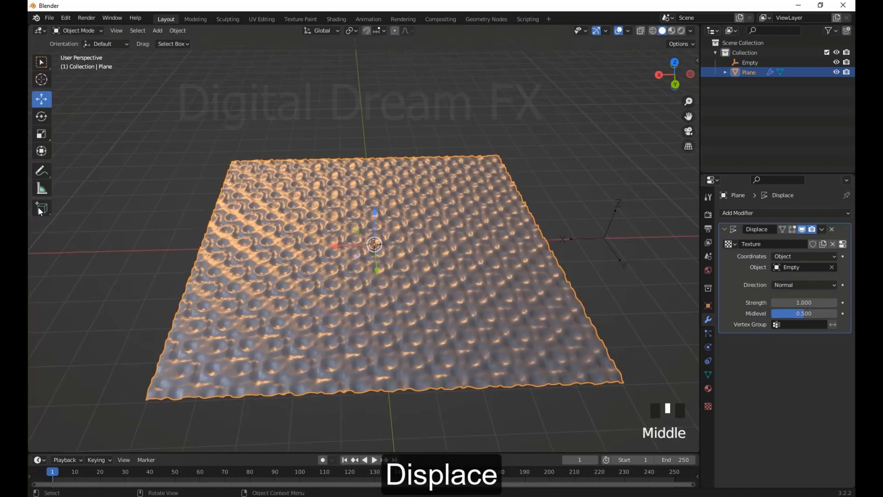
middle_drag(548, 275, 614, 220)
click(607, 233)
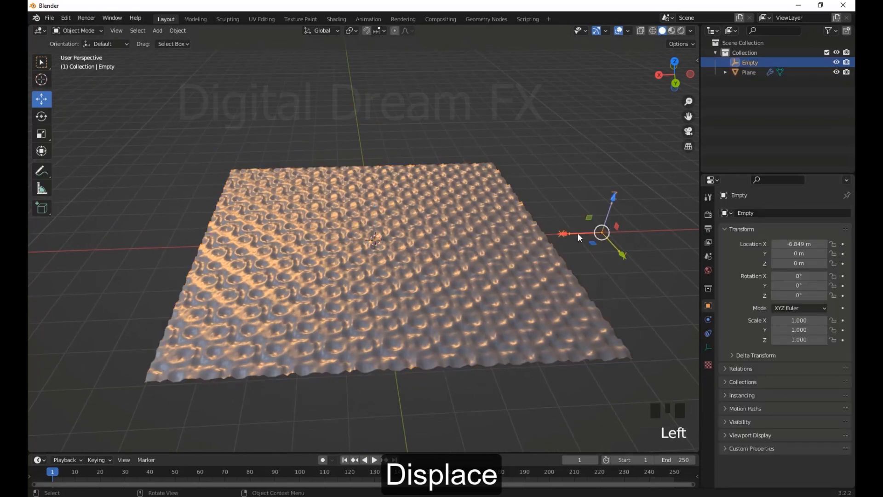
drag(605, 233, 540, 277)
Try scaling and rotating the empty to see how it changes the plane's displacement, cancelling both transforms
key(s)
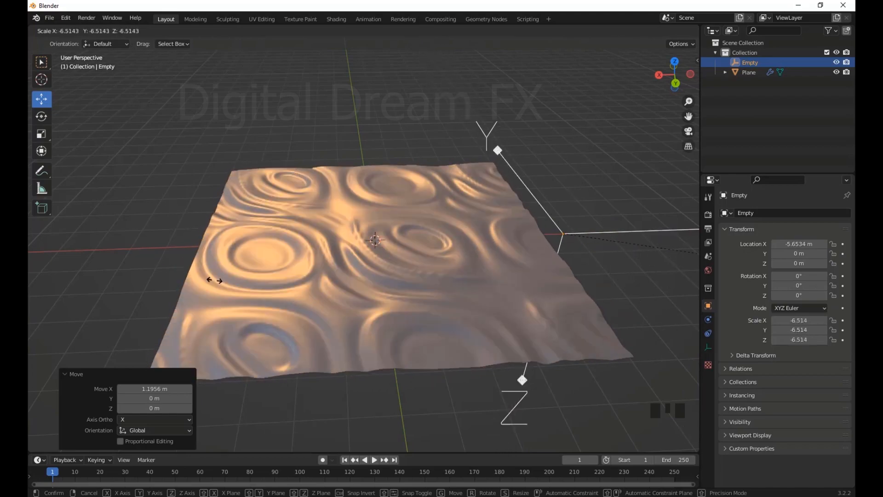
right_click(97, 182)
key(r)
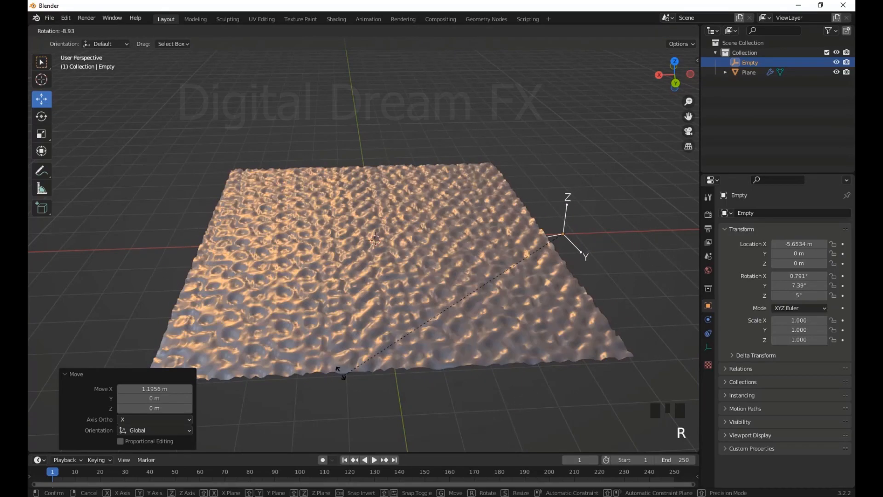
right_click(473, 349)
scroll(438, 282, down, 3)
middle_drag(438, 282, 514, 287)
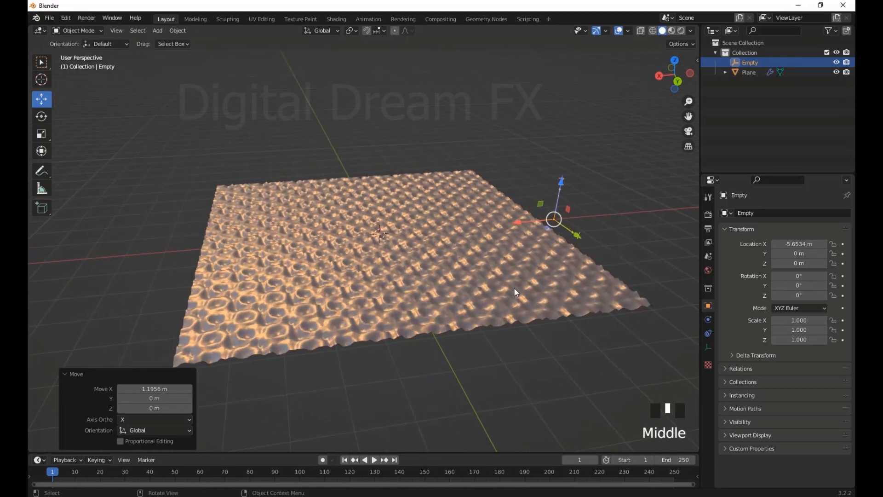
middle_drag(345, 215, 347, 216)
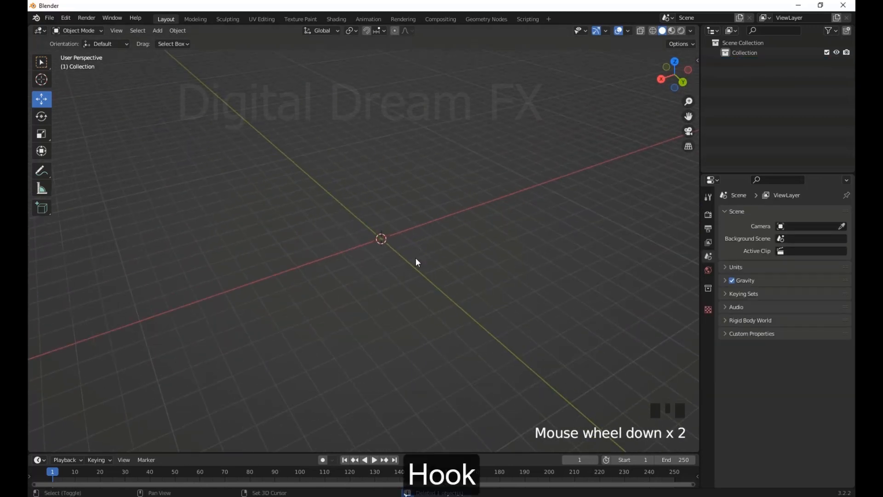
Add a UV sphere to the empty scene, subdivide it with a level-3 Subdivision modifier and apply that modifier
shift+middle_drag(416, 259, 355, 258)
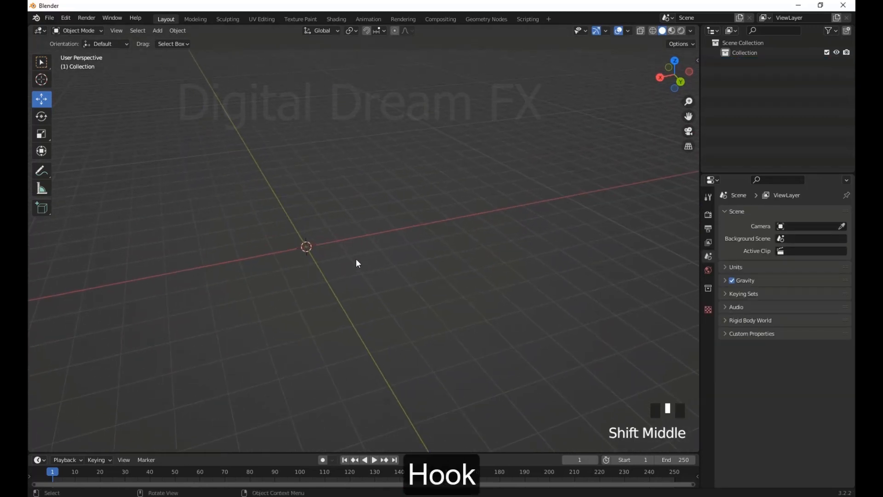
key(shift+a)
mouse_move(322, 161)
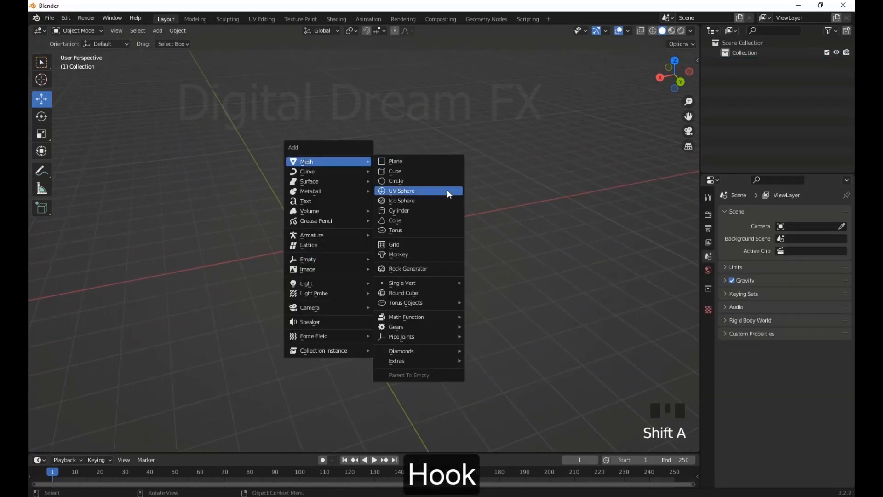
click(410, 192)
scroll(371, 223, up, 4)
shift+middle_drag(371, 222, 522, 237)
key(ctrl+3)
click(822, 230)
click(812, 240)
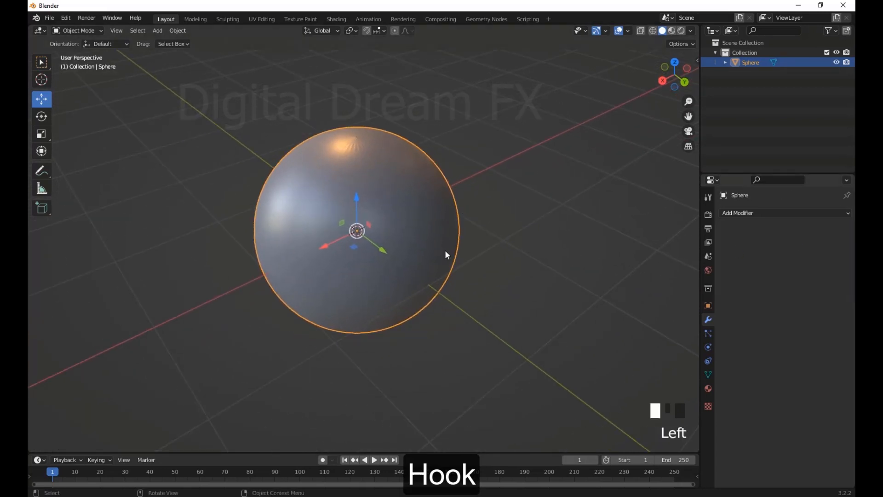
Inspect the subdivided sphere in Object and Edit Mode from several angles, finishing in Edit Mode
scroll(414, 239, down, 4)
click(373, 225)
key(Tab)
middle_drag(453, 244, 432, 249)
scroll(351, 185, up, 4)
scroll(292, 206, down, 4)
middle_drag(291, 206, 378, 199)
click(382, 199)
click(382, 199)
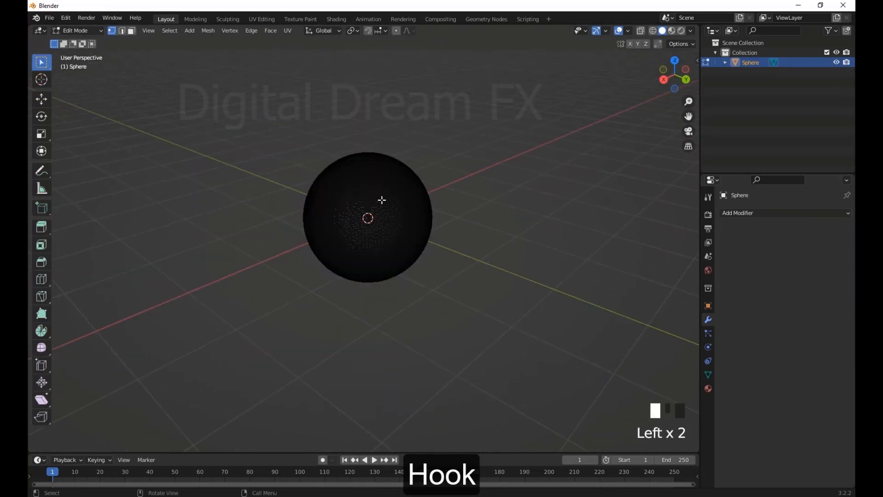
scroll(489, 221, up, 3)
key(Tab)
scroll(488, 220, down, 4)
middle_drag(485, 218, 482, 216)
key(KP_Decimal)
scroll(425, 278, down, 4)
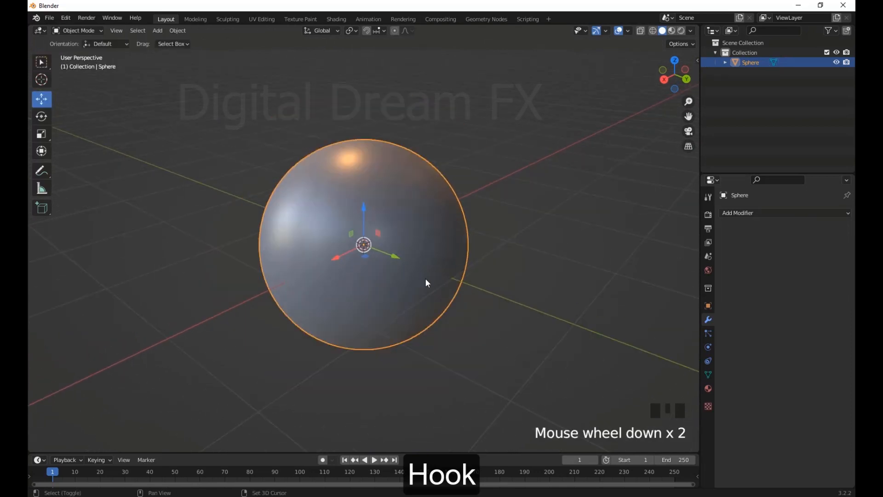
shift+middle_drag(435, 279, 404, 281)
middle_drag(404, 281, 427, 278)
right_click(377, 252)
key(Tab)
Try to box-select the sphere's upper vertices from the right view in solid shading
middle_drag(509, 273, 464, 305)
key(KP_3)
scroll(456, 302, up, 2)
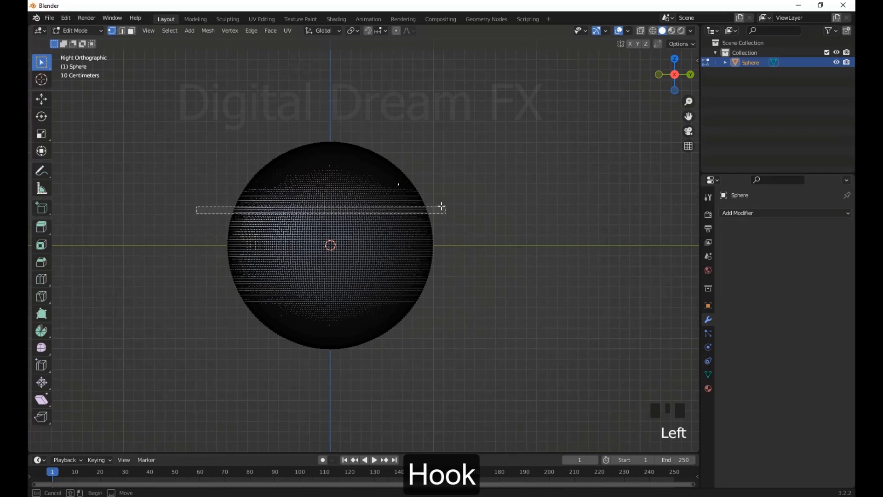
drag(442, 206, 479, 110)
scroll(400, 262, down, 4)
middle_drag(400, 262, 453, 313)
scroll(503, 291, up, 4)
scroll(460, 316, down, 2)
scroll(453, 311, up, 2)
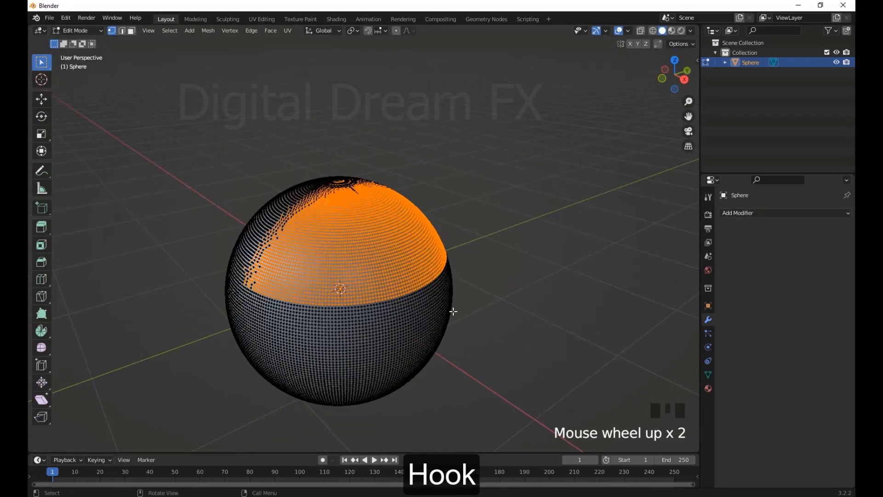
Box-select the sphere's upper cap in wireframe from the right view and store it as a vertex group named Top
scroll(474, 315, down, 2)
key(KP_3)
drag(209, 110, 467, 209)
middle_drag(467, 209, 510, 340)
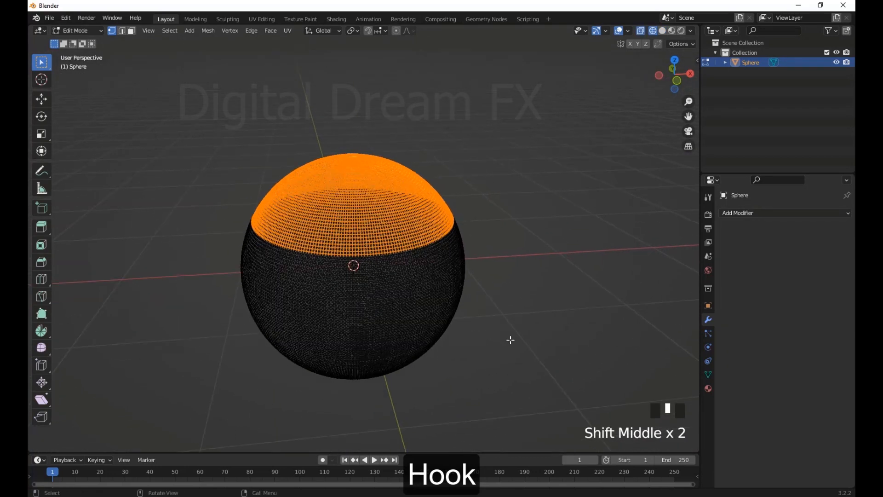
click(709, 375)
click(843, 244)
double_click(777, 246)
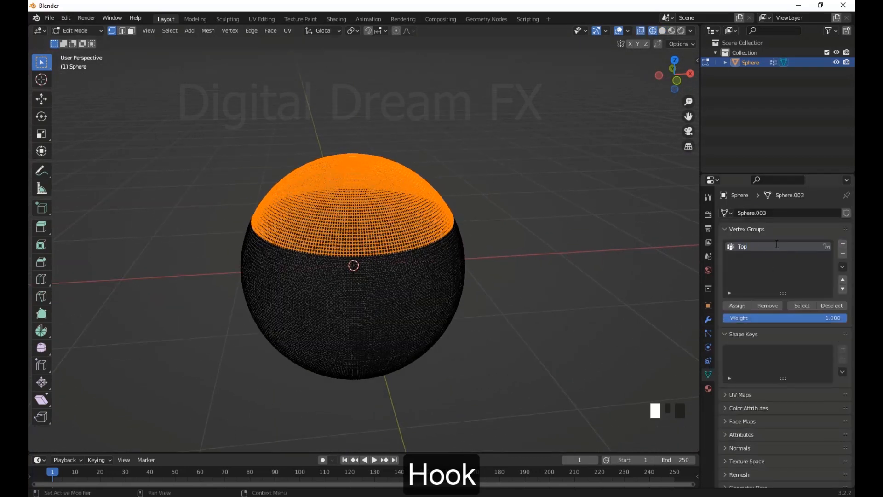
middle_drag(547, 276, 554, 283)
Box-select the sphere's lower cap from the right view and store it as a vertex group named Bottom
key(KP_3)
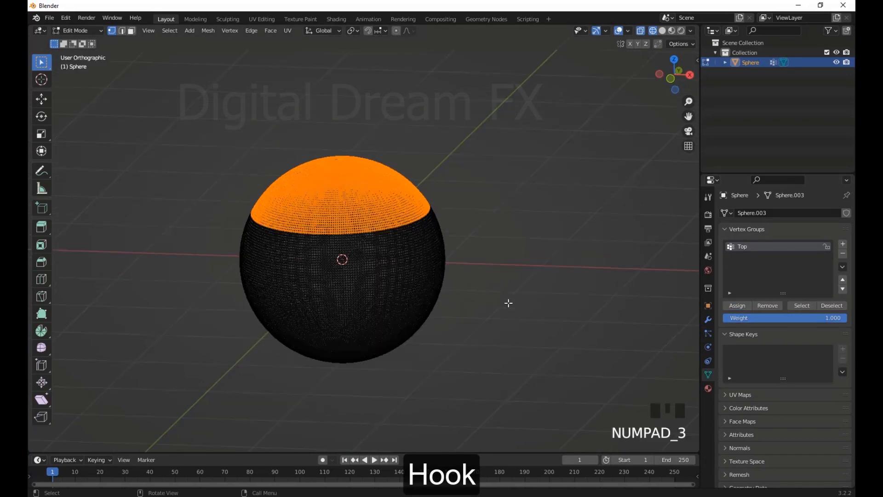
scroll(509, 302, up, 1)
shift+middle_drag(509, 302, 489, 231)
drag(574, 391, 212, 256)
shift+middle_drag(498, 338, 460, 343)
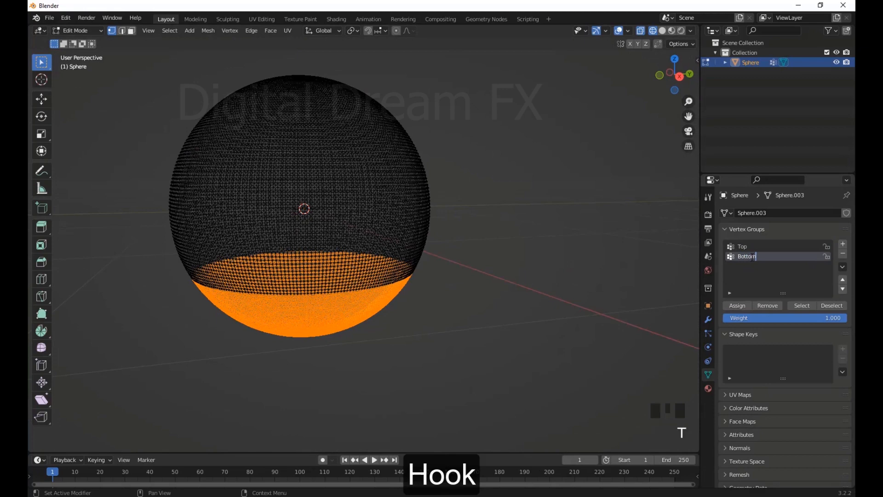
scroll(547, 382, down, 2)
scroll(537, 389, up, 1)
shift+middle_drag(535, 388, 548, 399)
shift+middle_drag(540, 395, 548, 402)
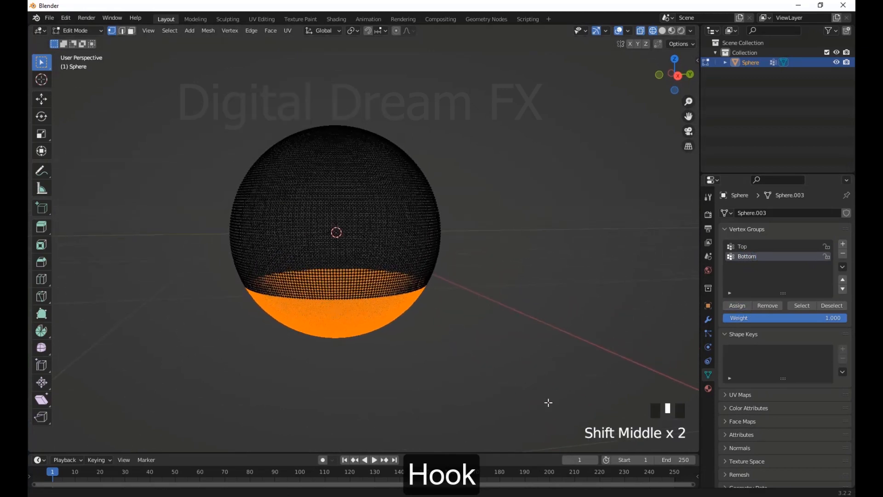
click(545, 399)
Return to Object Mode and add a Hook modifier to the sphere
scroll(465, 339, down, 3)
middle_drag(443, 330, 506, 308)
scroll(350, 201, down, 3)
key(Tab)
scroll(428, 290, up, 6)
shift+middle_drag(509, 308, 483, 333)
scroll(506, 342, down, 2)
scroll(478, 336, up, 2)
shift+middle_drag(484, 338, 488, 333)
click(709, 321)
click(758, 213)
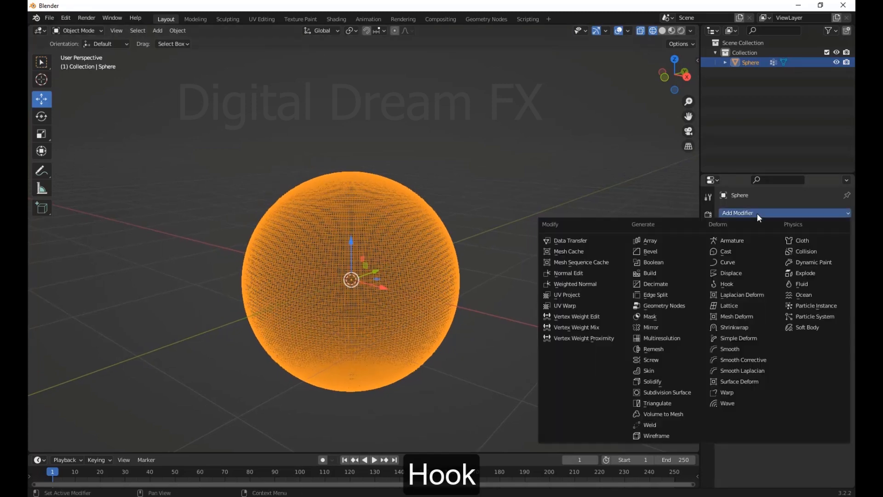
click(741, 286)
Set the Hook modifier's vertex group to Top
scroll(557, 307, down, 3)
shift+middle_drag(557, 307, 569, 339)
scroll(541, 368, up, 2)
click(778, 257)
click(753, 271)
scroll(568, 299, down, 2)
scroll(573, 325, up, 2)
shift+middle_drag(570, 299, 629, 282)
shift+middle_drag(628, 282, 574, 284)
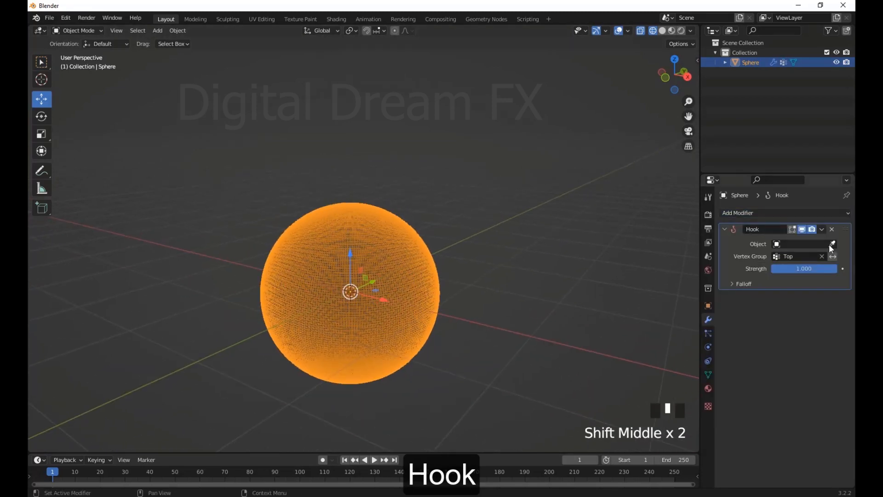
Add a Plain Axes empty at the scene origin
scroll(472, 304, down, 2)
middle_drag(472, 303, 482, 305)
key(shift+a)
mouse_move(478, 288)
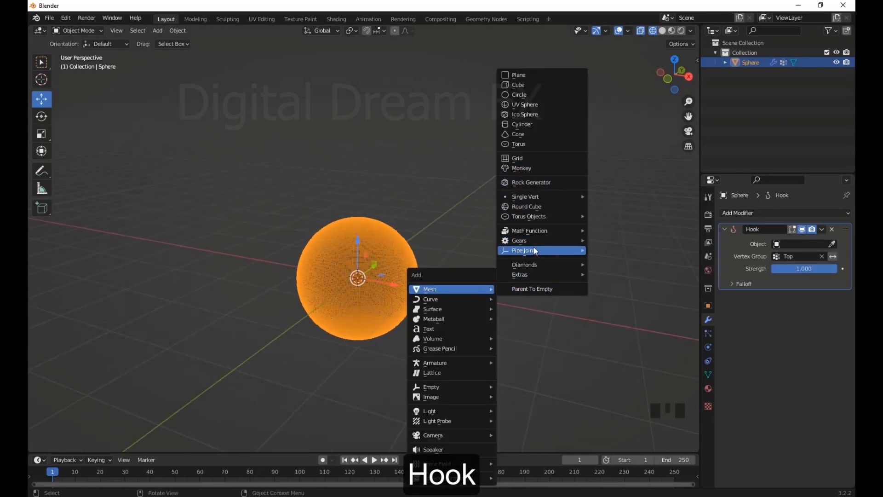
key(Tab)
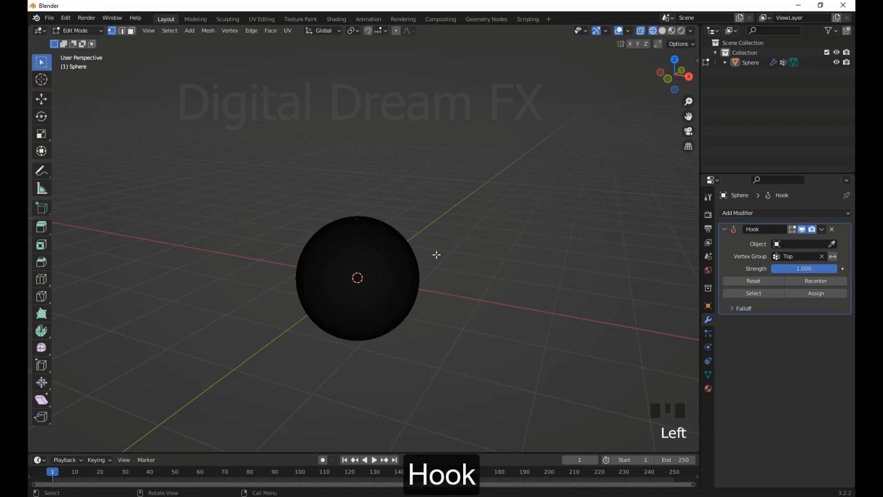
key(Tab)
key(shift+a)
mouse_move(470, 338)
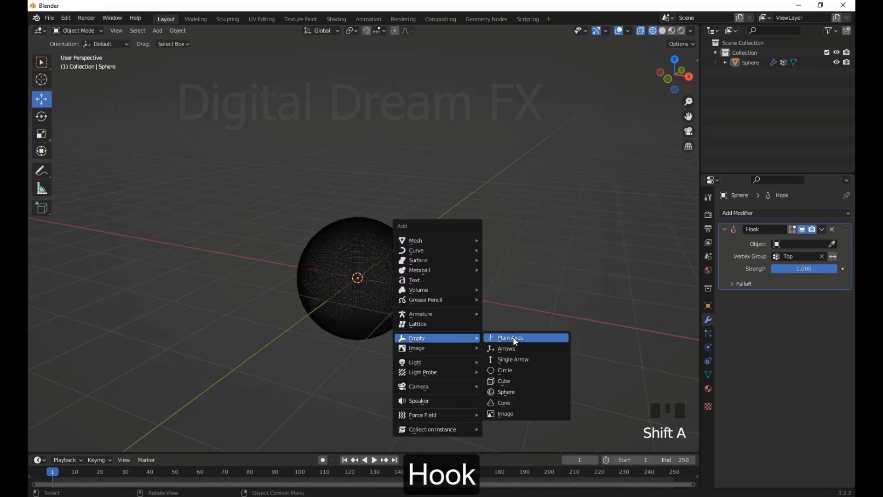
click(512, 338)
Move the Plain Axes empty up to just above the sphere
scroll(372, 287, down, 3)
drag(396, 269, 397, 235)
scroll(368, 225, up, 3)
mouse_move(397, 235)
middle_down()
mouse_move(368, 226)
mouse_move(448, 294)
mouse_move(482, 304)
middle_up()
scroll(368, 226, down, 3)
scroll(448, 294, up, 4)
Assign the empty as the sphere's Hook object and switch the viewport to solid shading
click(436, 298)
mouse_move(481, 304)
shift+middle_down()
mouse_move(472, 319)
mouse_move(460, 269)
shift+middle_up()
key(shift+z)
scroll(473, 320, up, 2)
shift+middle_drag(460, 269, 452, 278)
Try moving the empty, including about 1 m upward, to test the hook, and undo the moves
click(396, 218)
scroll(379, 266, down, 3)
drag(350, 229, 394, 123)
key(ctrl+z)
drag(350, 199, 352, 137)
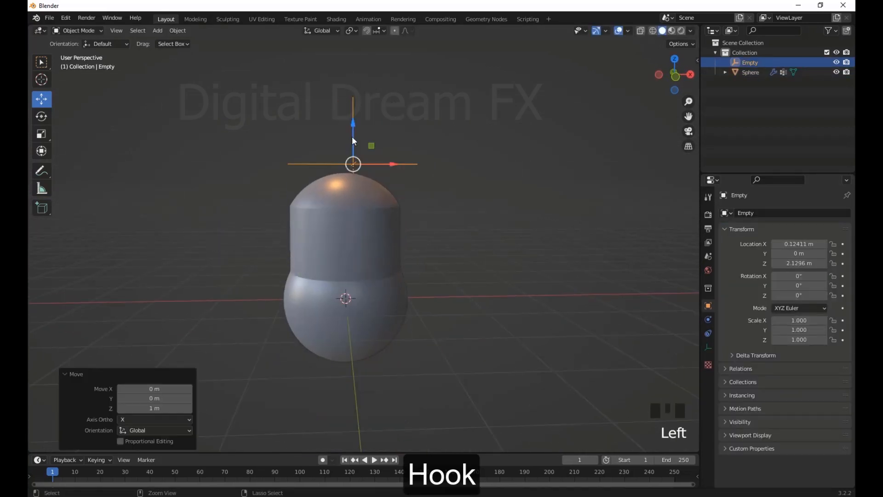
key(ctrl+z)
Raise the empty along Z to stretch the sphere's top cap, undoing a further trial move
middle_drag(395, 239, 365, 244)
scroll(365, 244, up, 2)
shift+middle_drag(365, 244, 356, 249)
drag(336, 194, 336, 98)
scroll(428, 193, down, 3)
middle_drag(428, 198, 368, 202)
drag(345, 205, 345, 150)
key(ctrl+z)
Try a lower Hook strength on the sphere and restore it to 1.000
click(381, 299)
scroll(420, 316, up, 2)
middle_drag(395, 311, 460, 322)
shift+middle_drag(460, 322, 490, 328)
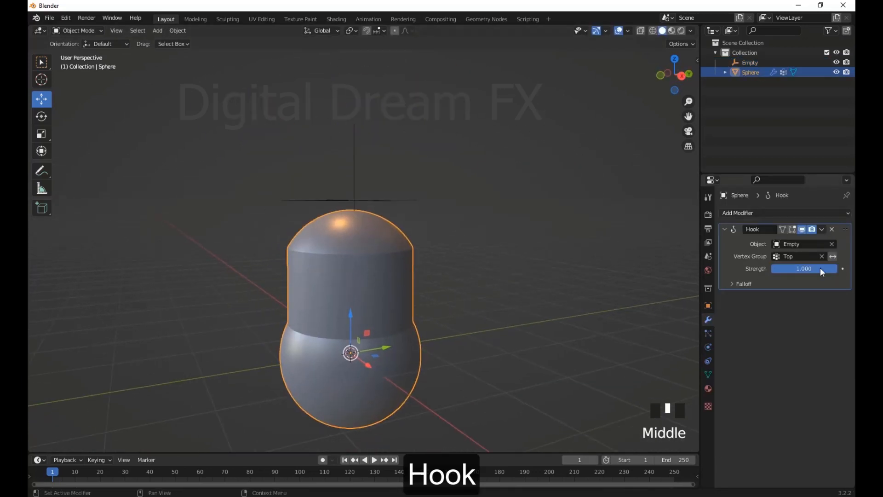
drag(821, 272, 763, 271)
drag(416, 200, 390, 271)
key(ctrl+z)
click(391, 312)
drag(818, 269, 842, 269)
shift+middle_drag(414, 378, 415, 339)
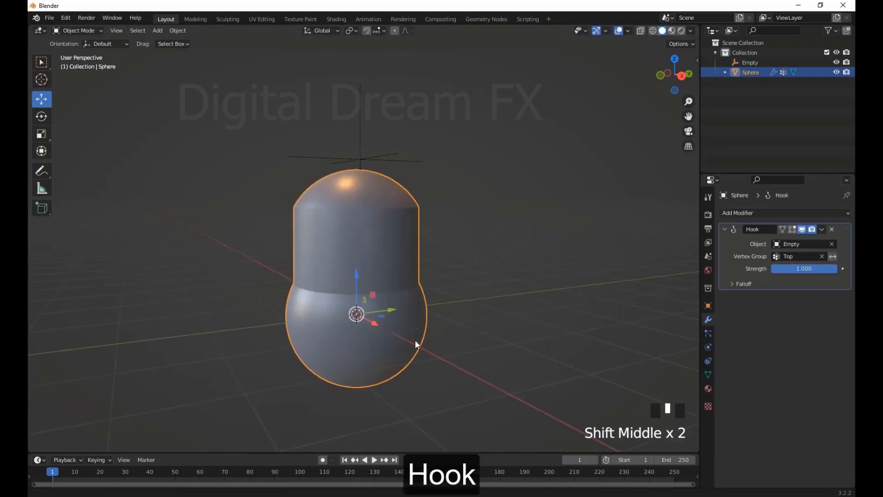
Try the Sphere falloff type for the Hook modifier and change it to Sharp
middle_drag(624, 351, 779, 325)
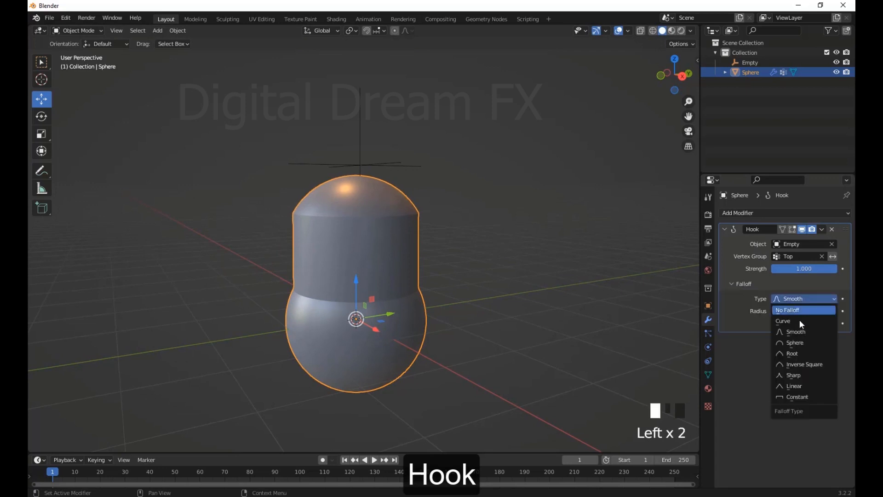
click(796, 342)
click(796, 299)
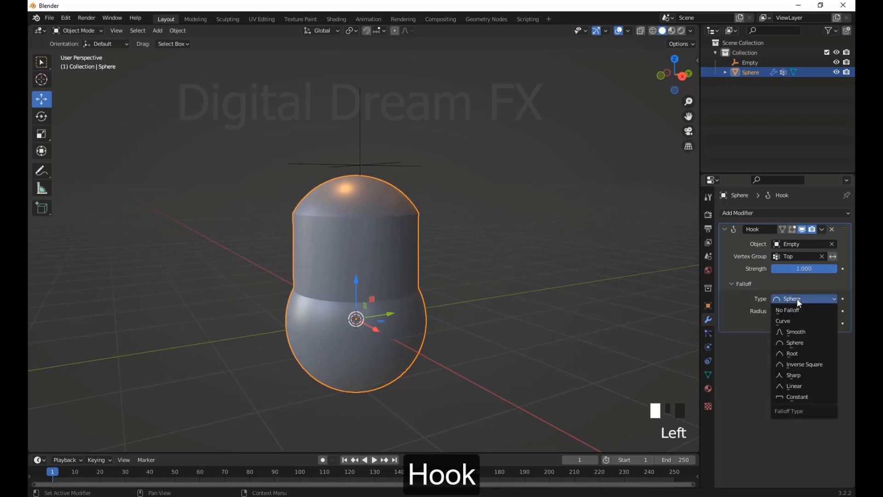
Lower the empty along Z to push the sphere's top cap down into its body
click(359, 146)
drag(359, 129, 355, 222)
middle_drag(276, 239, 406, 273)
scroll(406, 273, up, 5)
shift+middle_drag(488, 354, 416, 265)
click(416, 265)
scroll(414, 258, down, 2)
mouse_move(377, 196)
middle_down()
mouse_move(366, 222)
mouse_move(369, 196)
middle_up()
shift+middle_drag(483, 334, 444, 253)
click(443, 277)
middle_drag(434, 303, 456, 269)
Add a second Hook modifier to the sphere
click(768, 213)
click(738, 284)
shift+middle_drag(588, 281, 581, 288)
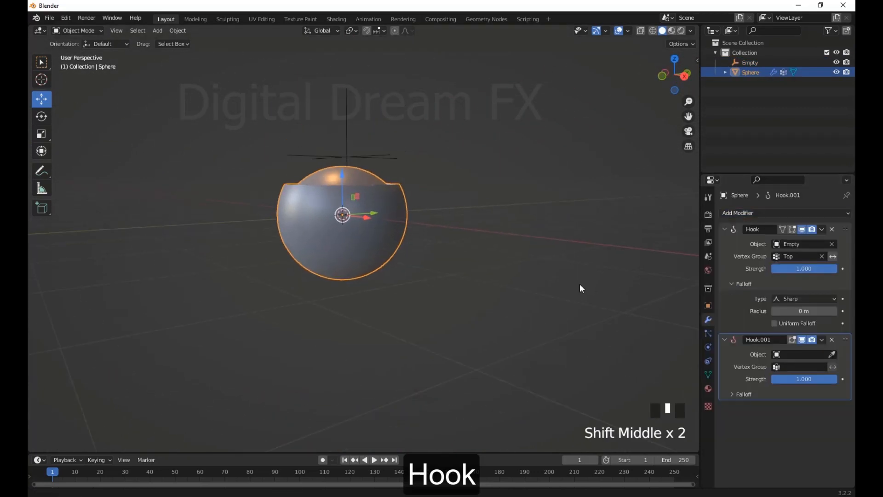
Add a Plain Axes empty and move it down along Z to below the sphere
click(460, 289)
key(shift+a)
mouse_move(428, 276)
click(496, 288)
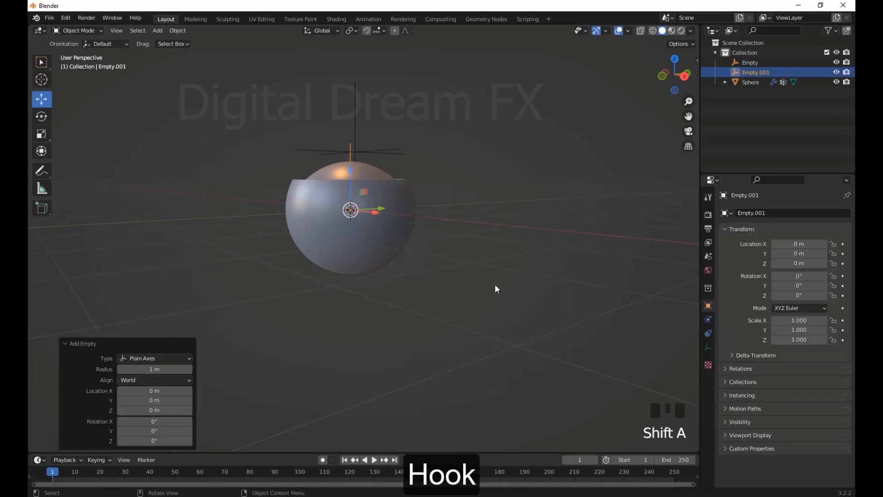
drag(347, 271, 348, 299)
Set the sphere's second Hook modifier to use the new lower empty and the Bottom vertex group
click(751, 81)
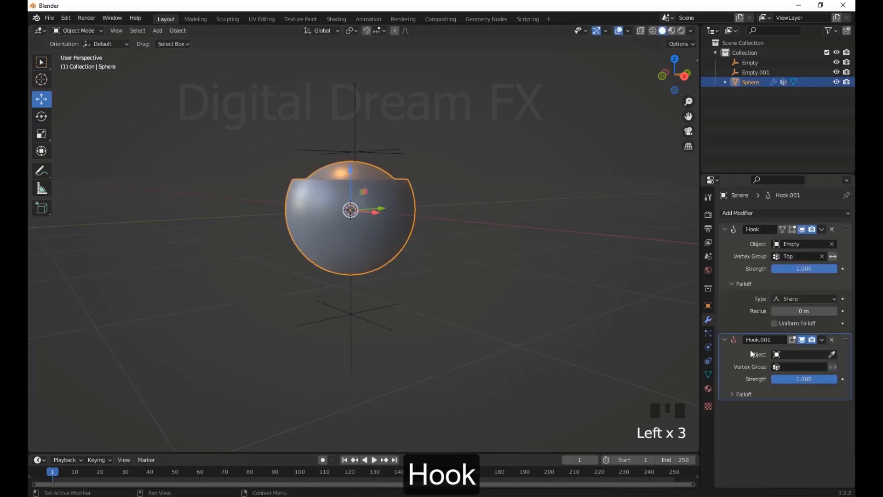
click(832, 354)
click(800, 366)
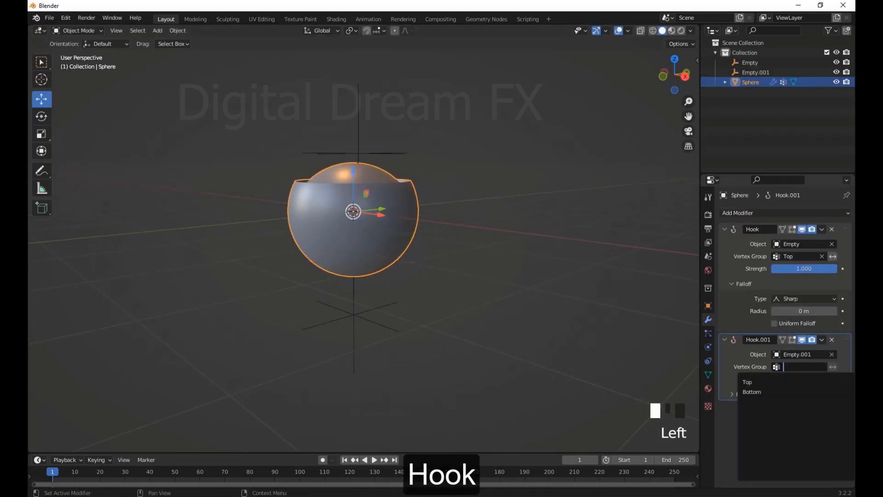
click(755, 392)
shift+middle_drag(530, 341, 535, 317)
Move the lower empty down about 0.71 m and scale it down to stretch and narrow the sphere's bottom
click(358, 289)
scroll(390, 315, down, 2)
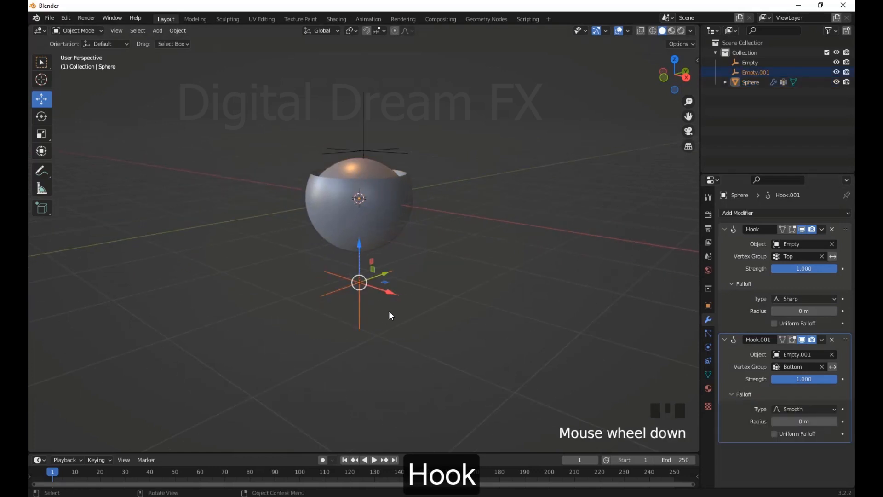
click(360, 303)
drag(361, 242, 357, 319)
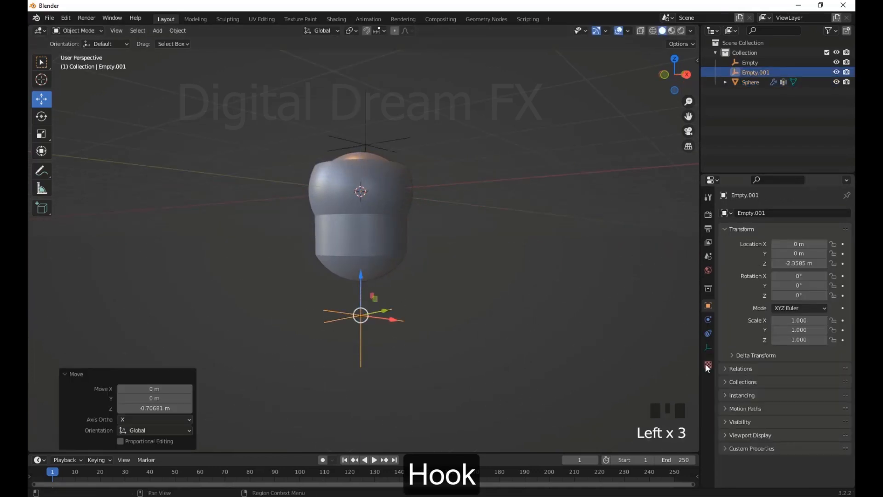
key(s)
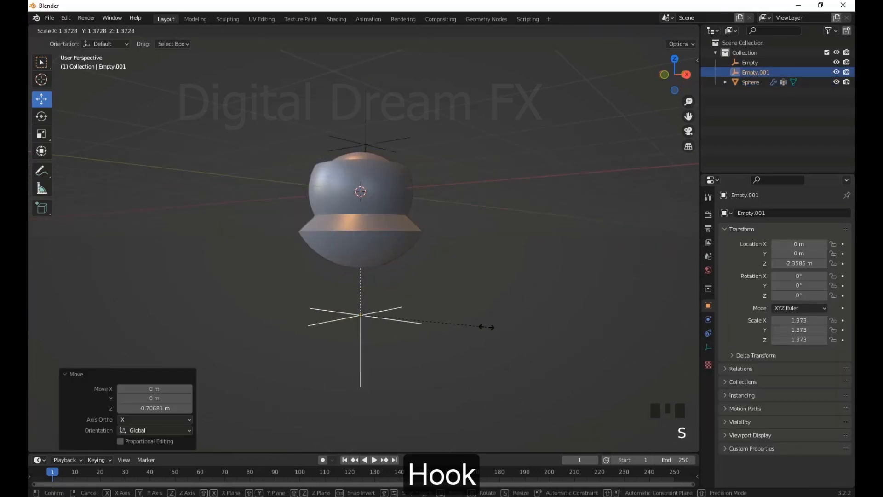
click(413, 322)
Scale the upper empty to about 0.36 and lower it about 0.01 m to shrink the sphere's top cap
scroll(451, 295, up, 3)
middle_drag(451, 294, 441, 294)
click(412, 148)
key(s)
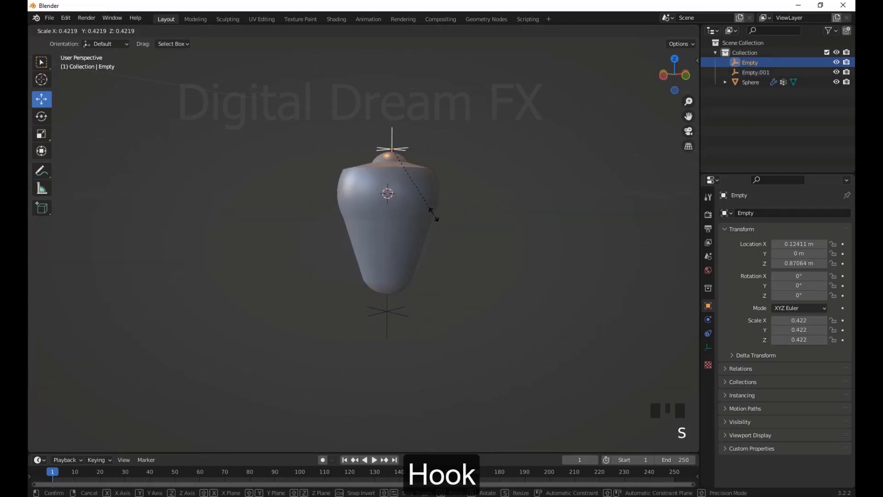
click(426, 207)
mouse_move(392, 116)
mouse_down()
mouse_move(393, 91)
mouse_move(393, 118)
mouse_up()
scroll(412, 299, up, 4)
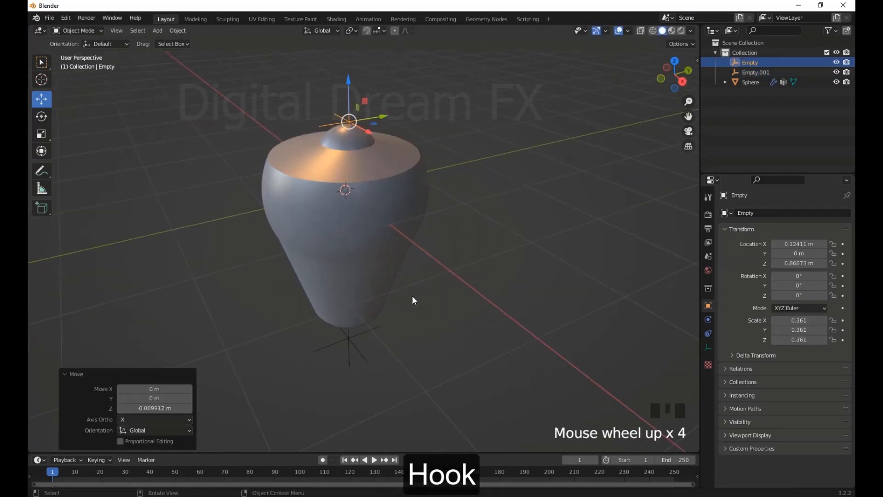
scroll(467, 371, down, 2)
middle_drag(467, 371, 484, 317)
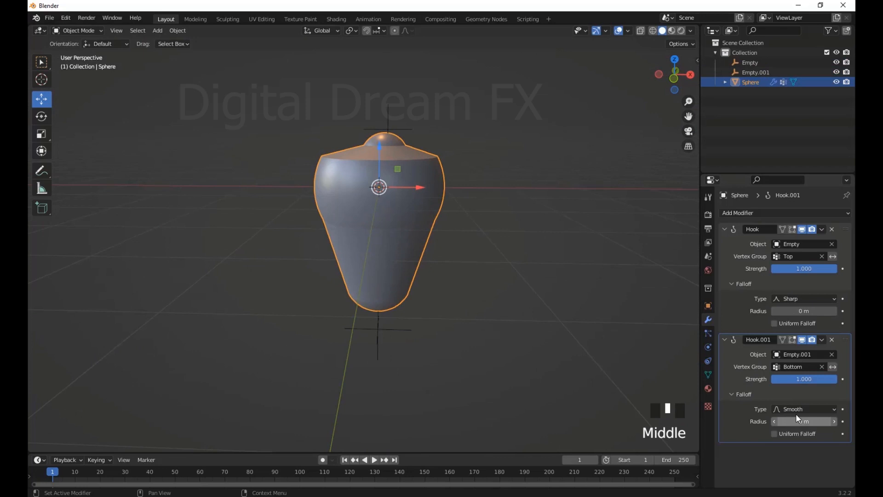
Choose a falloff type for the second Hook modifier and raise the lower empty along Z
click(800, 409)
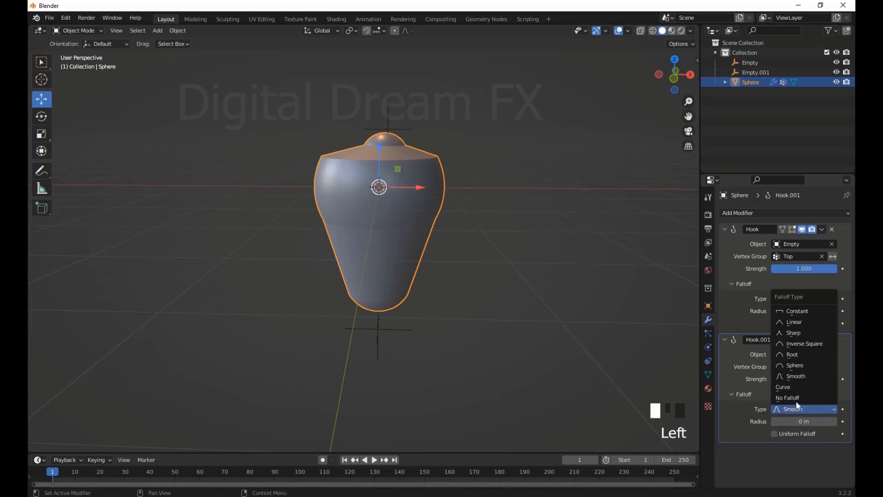
click(797, 370)
click(411, 330)
drag(378, 288, 378, 240)
scroll(416, 322, down, 2)
mouse_move(422, 332)
middle_down()
mouse_move(451, 333)
mouse_move(408, 349)
mouse_move(426, 321)
middle_up()
scroll(408, 348, up, 3)
Try moving the upper empty upward to test the hook, and undo the move
click(399, 102)
drag(397, 103, 381, 79)
key(ctrl+z)
scroll(444, 277, down, 2)
scroll(444, 277, down, 1)
shift+middle_drag(414, 385, 463, 358)
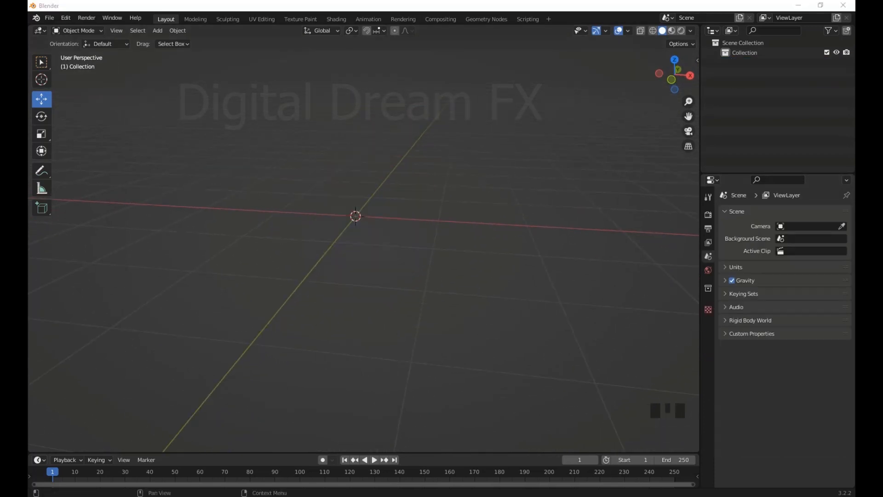
middle_drag(501, 239, 449, 313)
Add a single-vertex mesh object at the origin of the empty scene
key(KP_1)
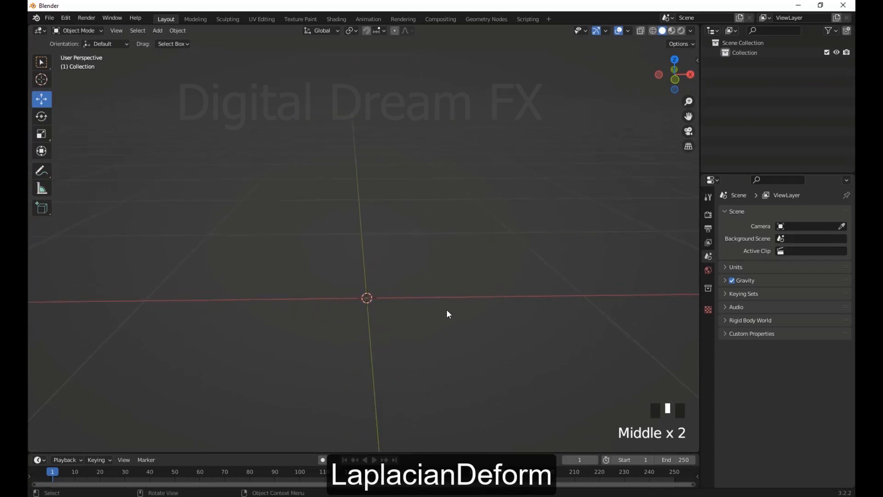
key(shift+a)
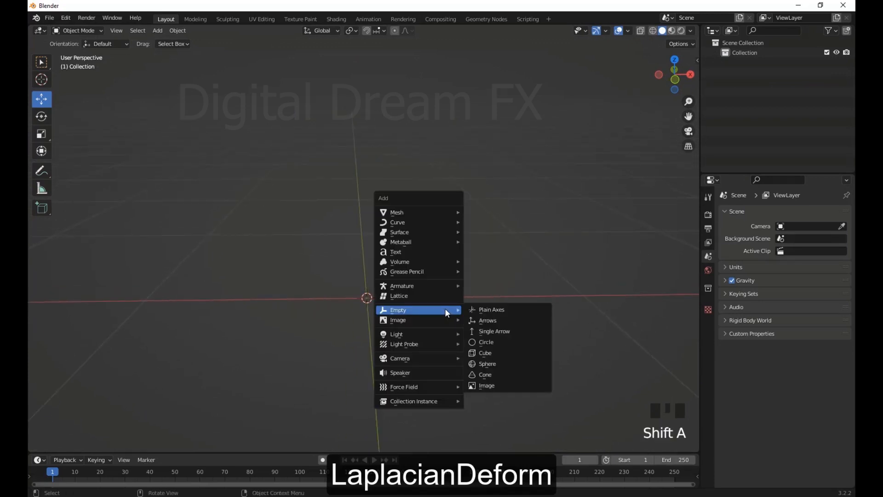
mouse_move(421, 210)
mouse_move(506, 333)
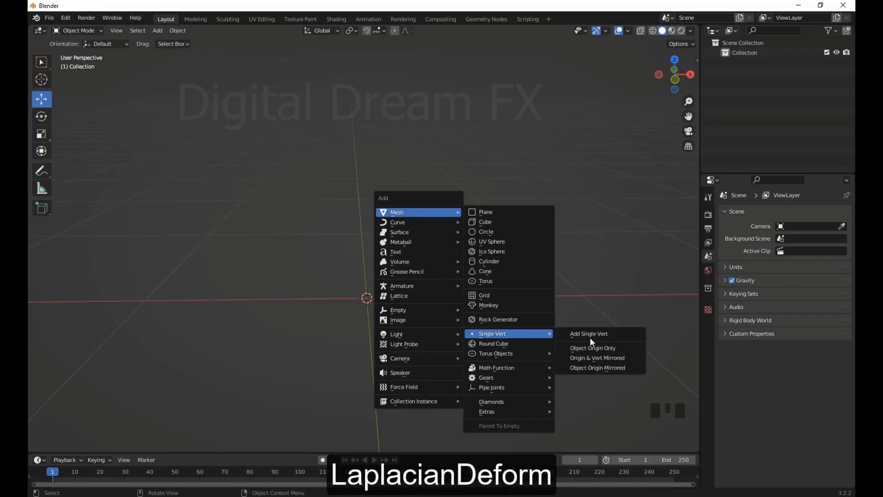
click(590, 335)
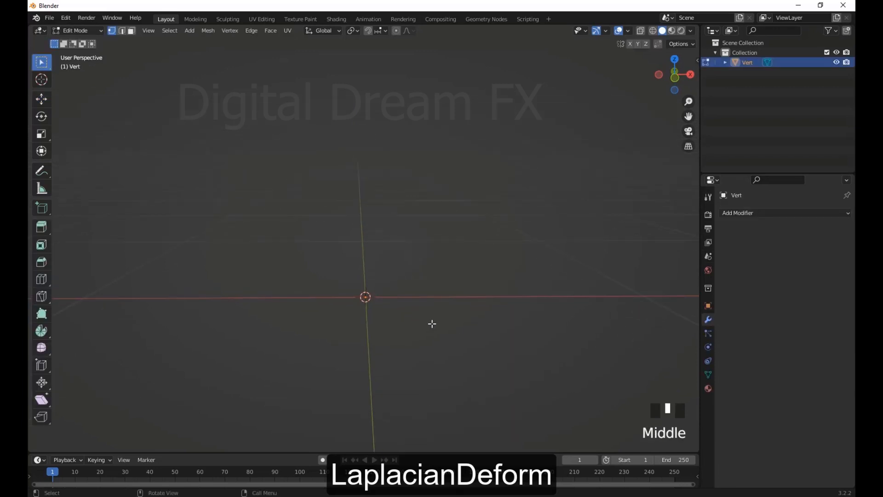
Extrude the vertex repeatedly into a bent chain of five edges rising from the origin, and return to Object Mode
click(457, 298)
key(e)
click(499, 231)
key(e)
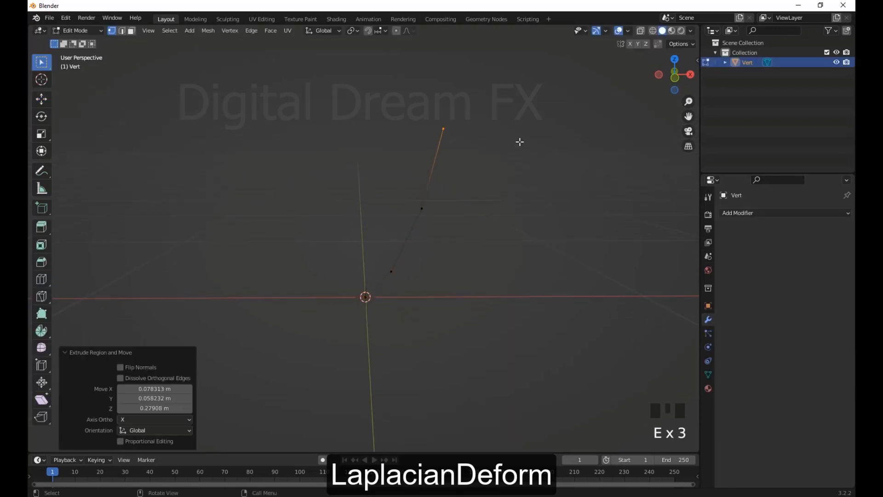
click(520, 139)
key(e)
click(589, 101)
middle_drag(625, 47, 489, 275)
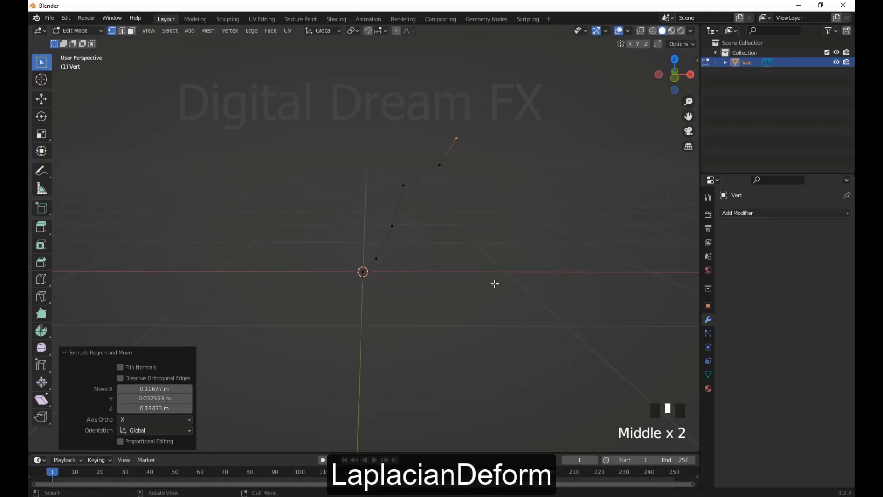
key(Tab)
Add a Skin modifier and a Subdivision Surface modifier to the edge chain
click(360, 146)
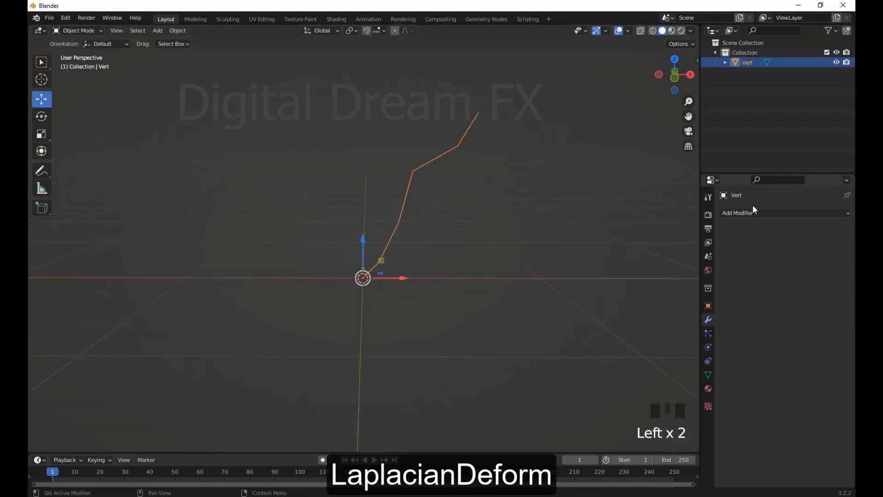
click(749, 213)
click(649, 371)
middle_drag(506, 294, 491, 311)
click(765, 213)
click(667, 393)
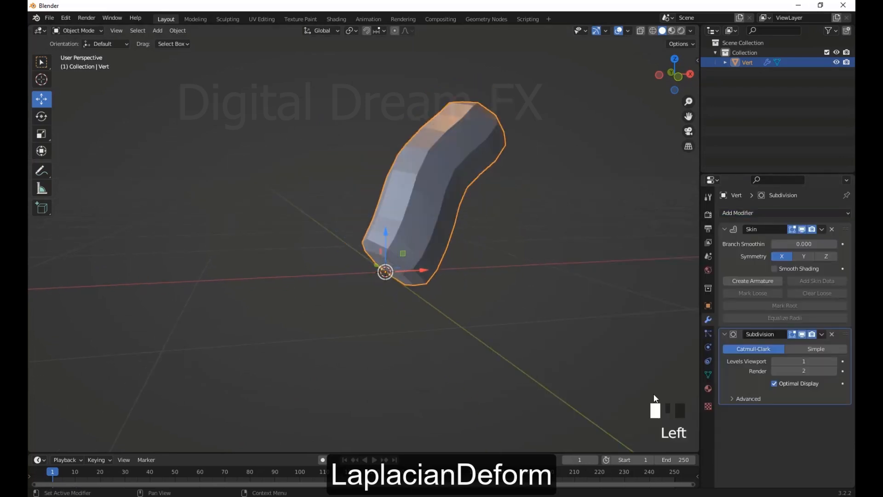
Extrude the chain's end vertex diagonally upward by about 1.67 m in Edit Mode, and return to Object Mode
middle_drag(391, 301, 451, 331)
scroll(477, 300, up, 2)
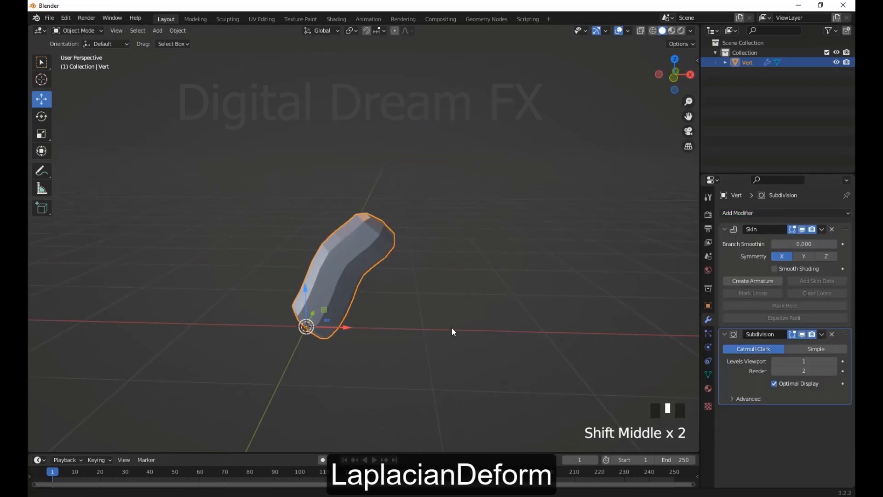
key(Tab)
drag(379, 188, 378, 187)
shift+middle_drag(378, 187, 430, 299)
key(e)
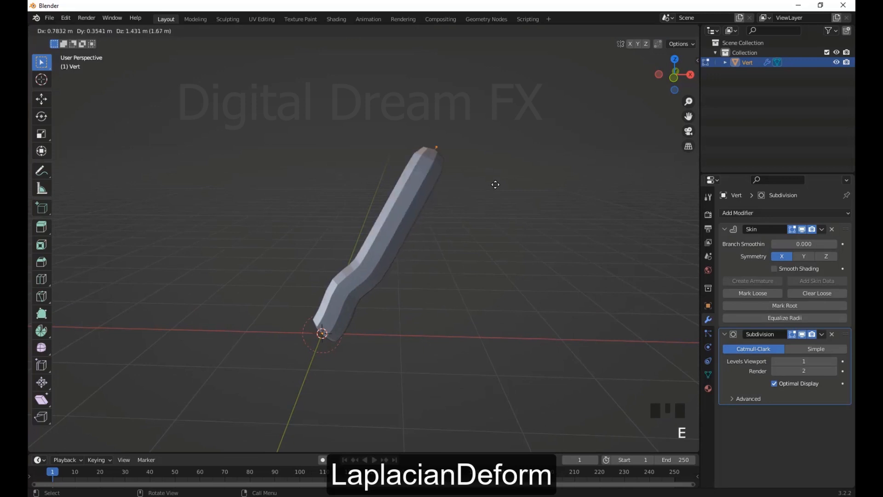
click(496, 184)
middle_drag(497, 184, 461, 285)
key(Tab)
click(453, 278)
Create an armature for the skinned mesh from its Skin modifier
click(373, 226)
scroll(473, 316, up, 2)
middle_drag(404, 258, 518, 335)
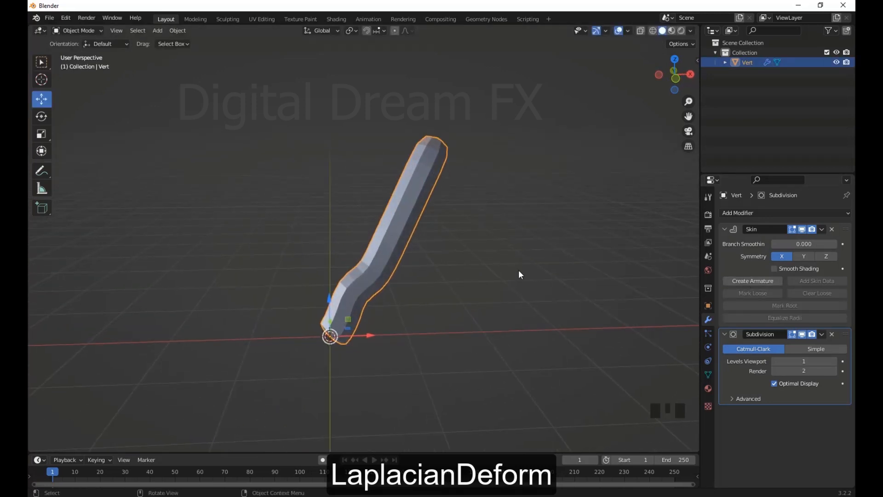
click(755, 280)
middle_drag(460, 285, 393, 299)
Subdivide the armature's long upper bone with one cut in Edit Mode
click(382, 241)
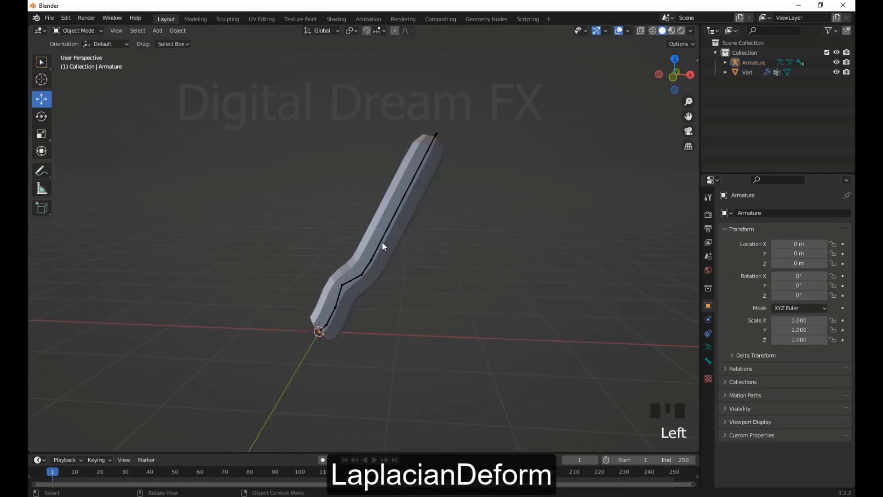
middle_drag(381, 242, 445, 279)
click(414, 192)
click(414, 192)
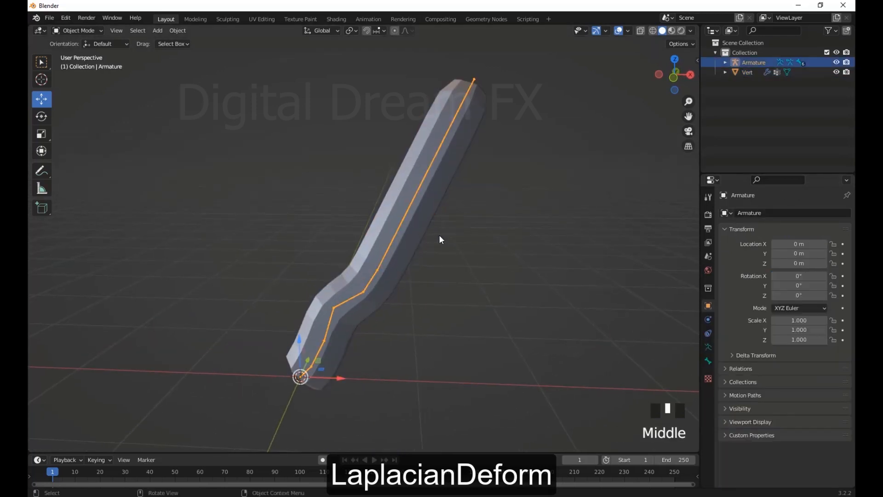
click(84, 31)
click(85, 52)
middle_drag(341, 267, 379, 240)
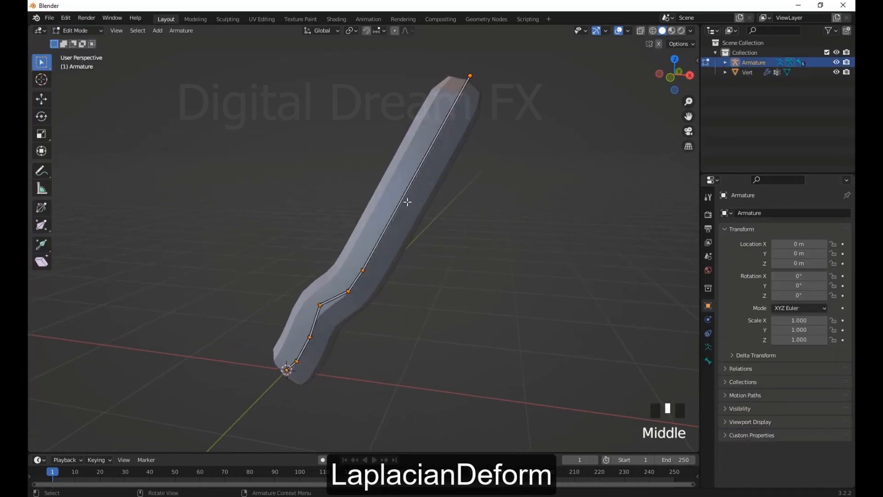
scroll(328, 76, down, 2)
drag(327, 75, 495, 270)
right_click(479, 193)
click(479, 194)
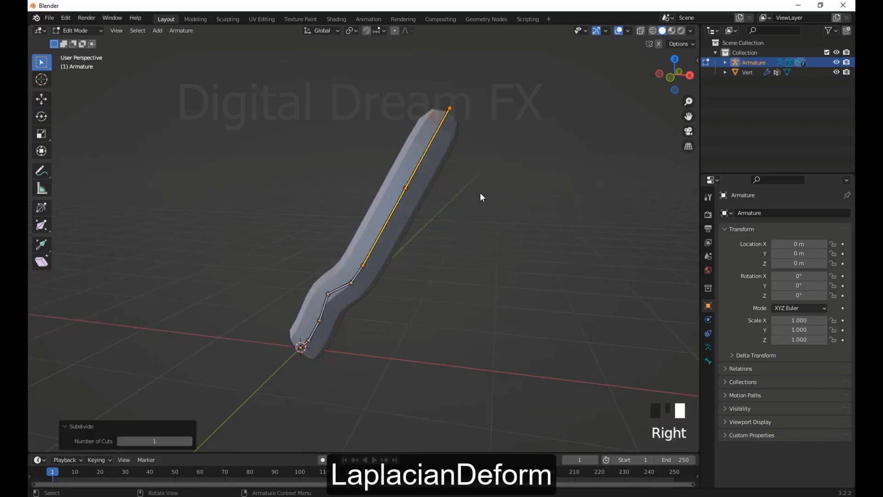
Try moving the joint in the middle of the subdivided upper bone
click(378, 160)
click(405, 187)
key(g)
right_click(474, 230)
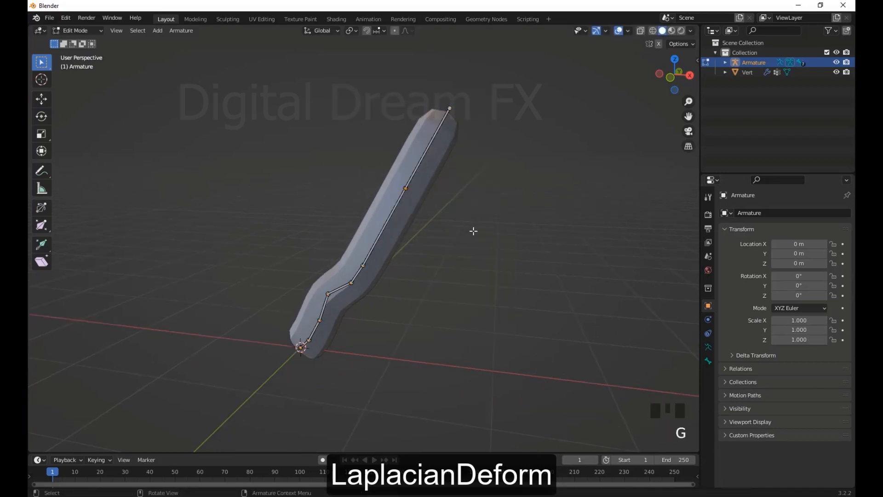
Try rotating the top bone in Pose Mode, and return to Object Mode
scroll(497, 300, up, 2)
middle_drag(473, 230, 462, 278)
click(426, 245)
click(92, 31)
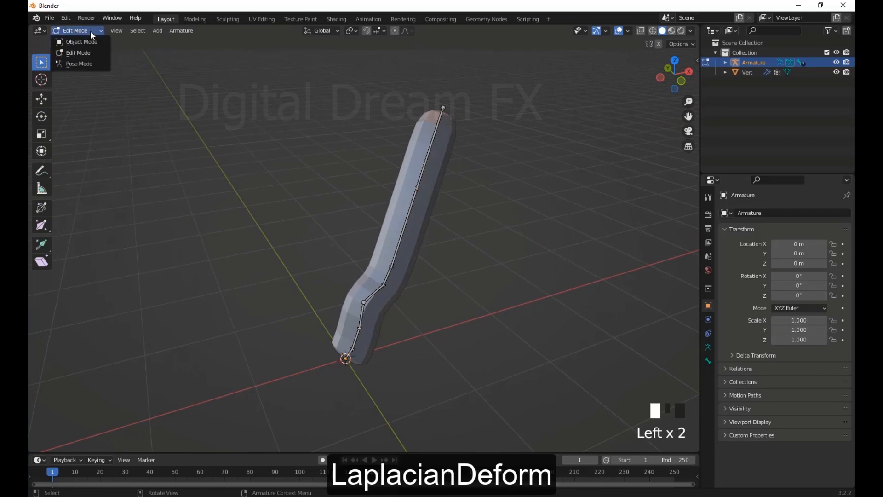
click(85, 64)
middle_drag(434, 203, 450, 253)
key(r)
right_click(541, 315)
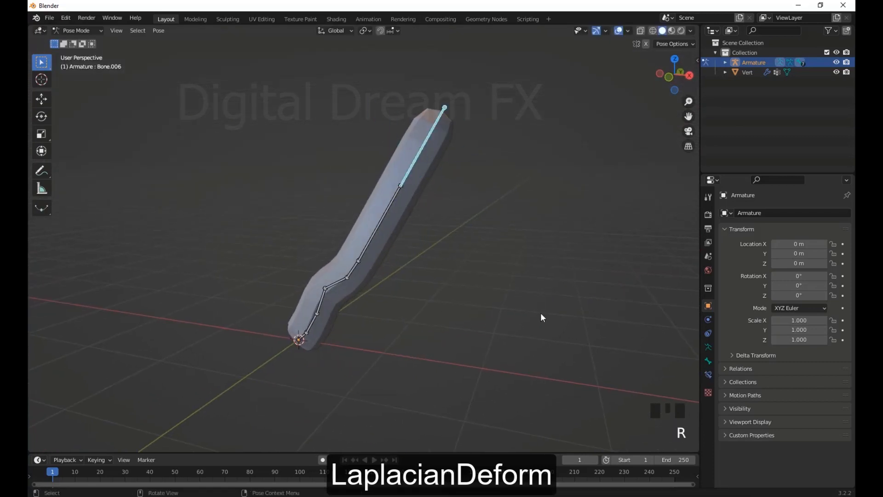
scroll(542, 316, down, 3)
middle_drag(542, 316, 515, 300)
click(87, 31)
click(89, 46)
Parent the skinned mesh to the armature with automatic weights
click(421, 272)
click(374, 213)
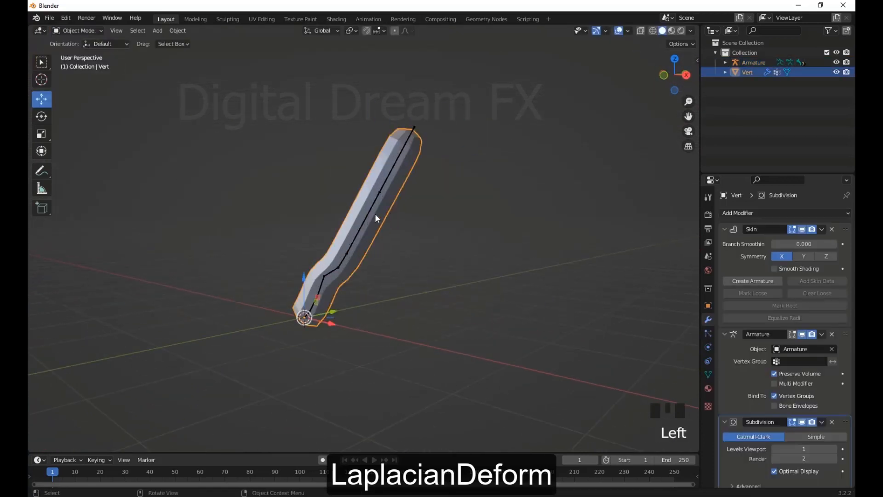
shift+click(374, 203)
shift+middle_drag(373, 203, 727, 241)
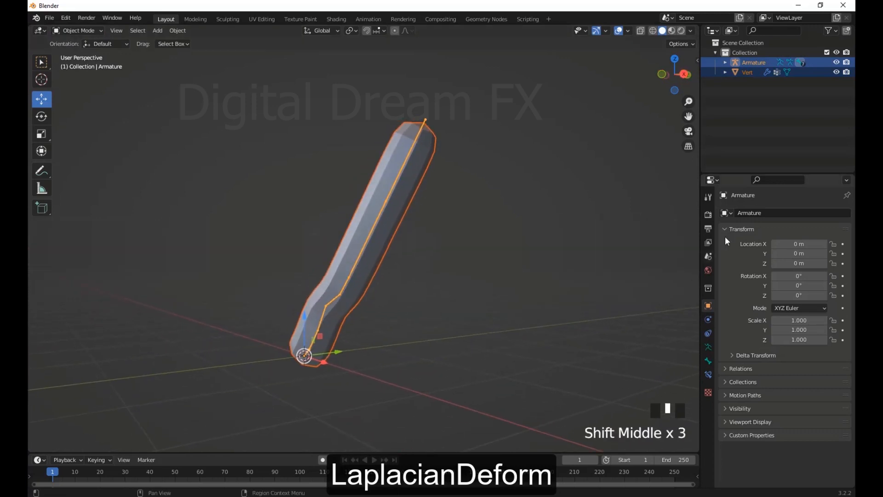
middle_drag(552, 336, 433, 285)
key(ctrl+p)
click(442, 306)
Put the armature in Pose Mode and try rotating its top bone
click(78, 31)
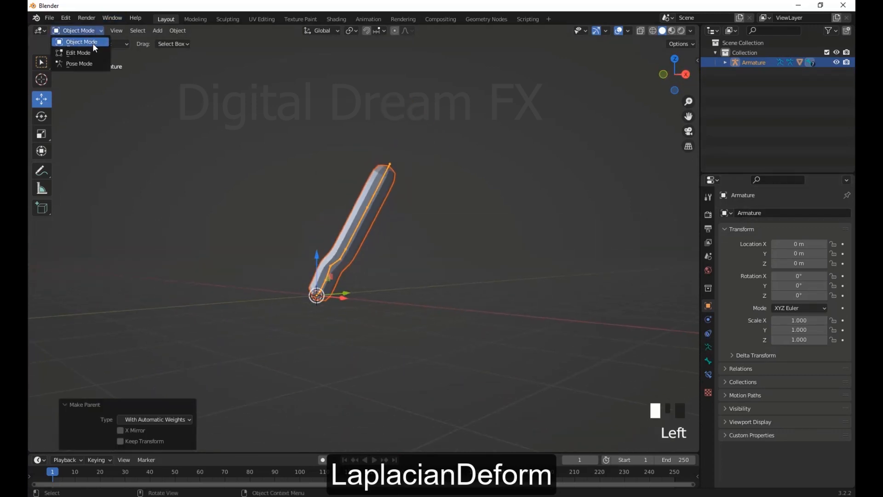
click(480, 245)
click(358, 228)
scroll(395, 235, up, 2)
click(92, 32)
click(88, 65)
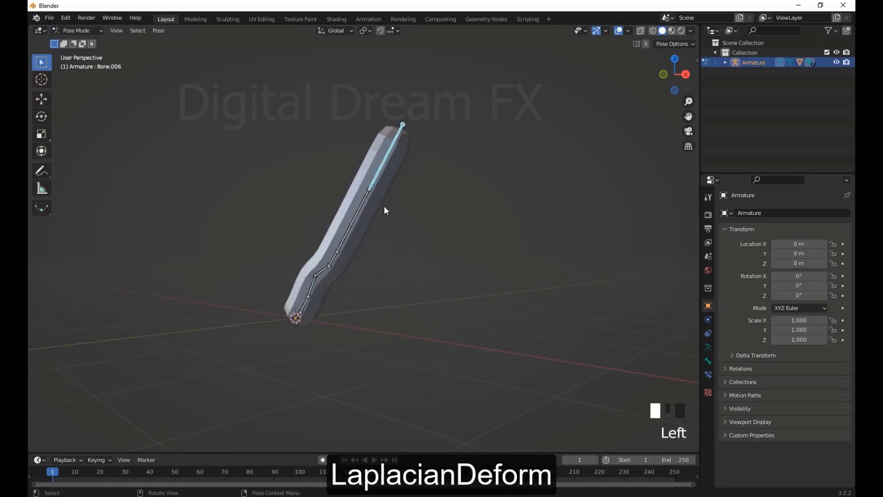
key(r)
right_click(400, 215)
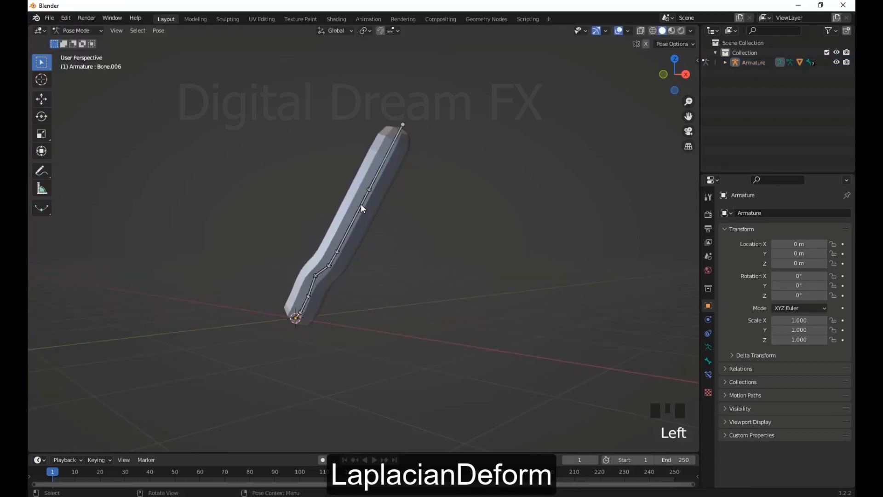
Try rotating the long upper bones and a short bone at the bend of the armature in Pose Mode
click(361, 208)
key(r)
click(400, 130)
key(r)
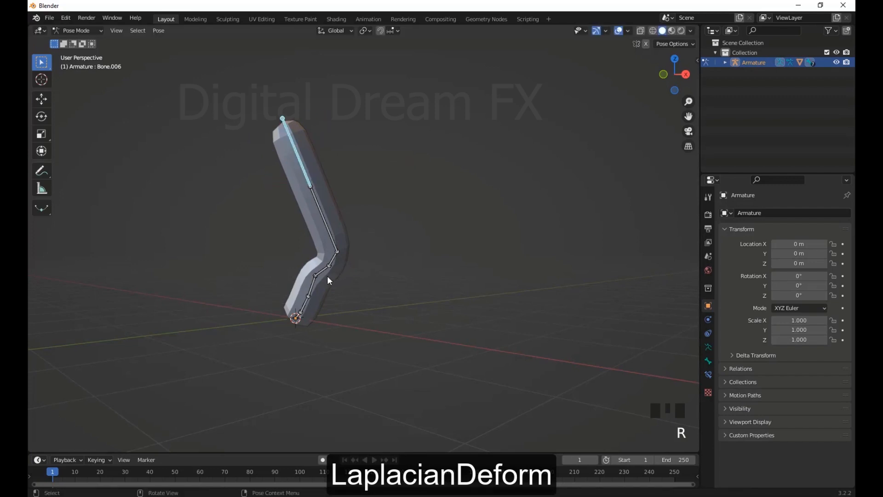
click(325, 274)
key(r)
click(344, 210)
click(280, 249)
key(r)
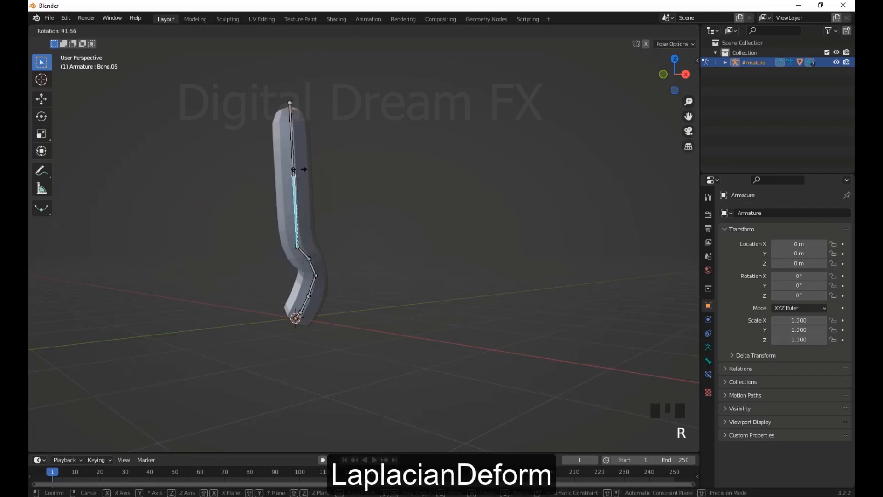
click(327, 177)
middle_drag(369, 294, 321, 301)
Try rotating a bone near the armature's base and one at the bend to form a sharper S-shape
click(305, 295)
key(r)
click(346, 329)
click(340, 286)
key(r)
click(334, 243)
click(311, 325)
middle_drag(330, 332, 324, 323)
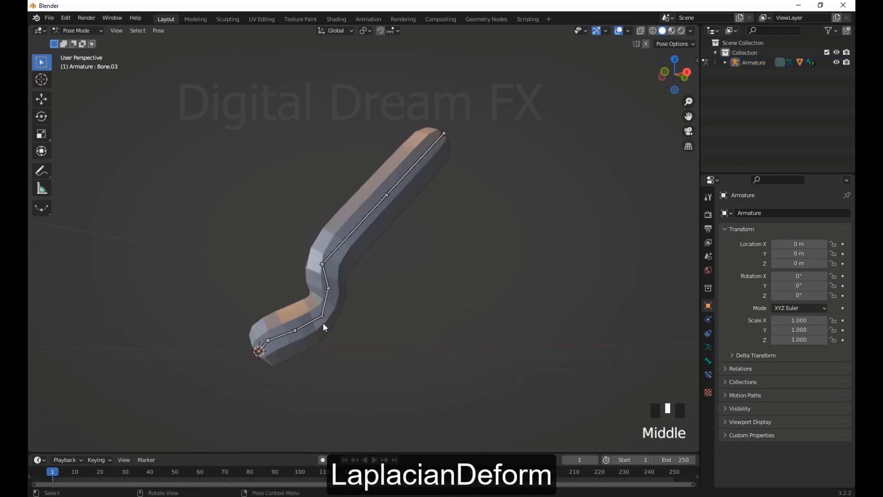
Return to Object Mode, select the skinned mesh and enter its Edit Mode
key(Tab)
scroll(348, 270, down, 2)
click(77, 30)
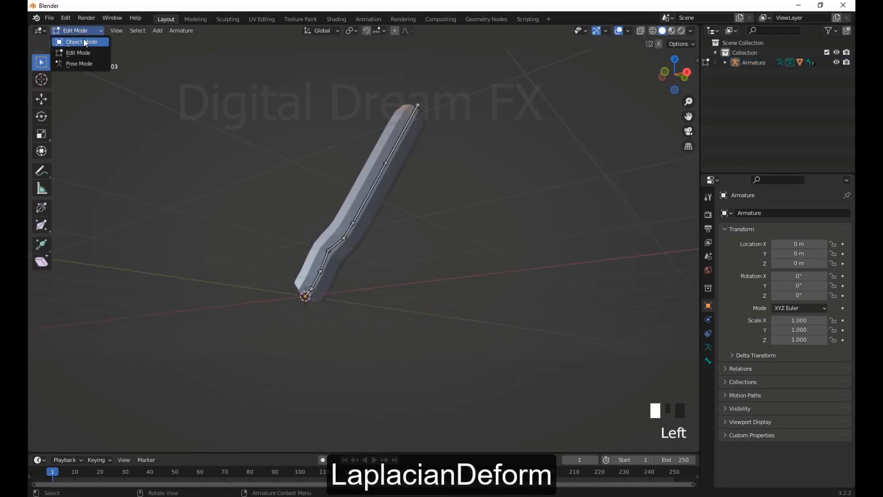
click(69, 40)
scroll(394, 290, up, 3)
click(334, 259)
middle_drag(316, 244, 311, 282)
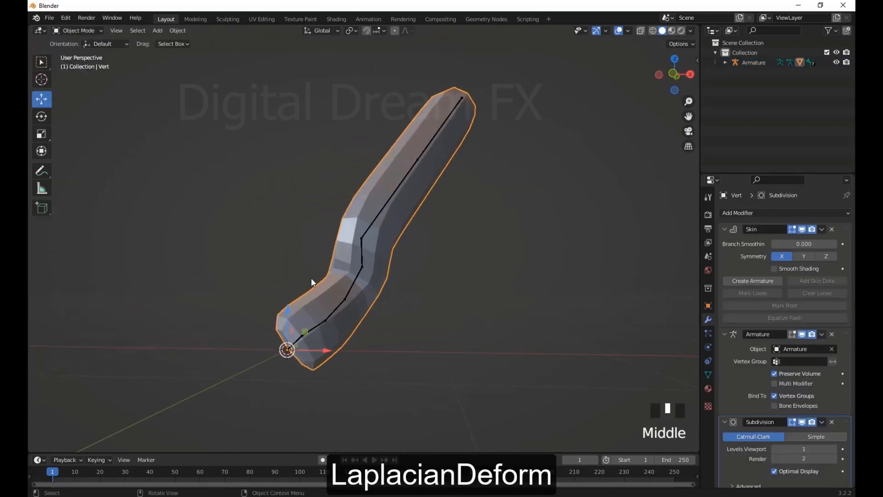
scroll(394, 293, up, 2)
shift+middle_drag(394, 294, 368, 285)
key(Tab)
click(372, 286)
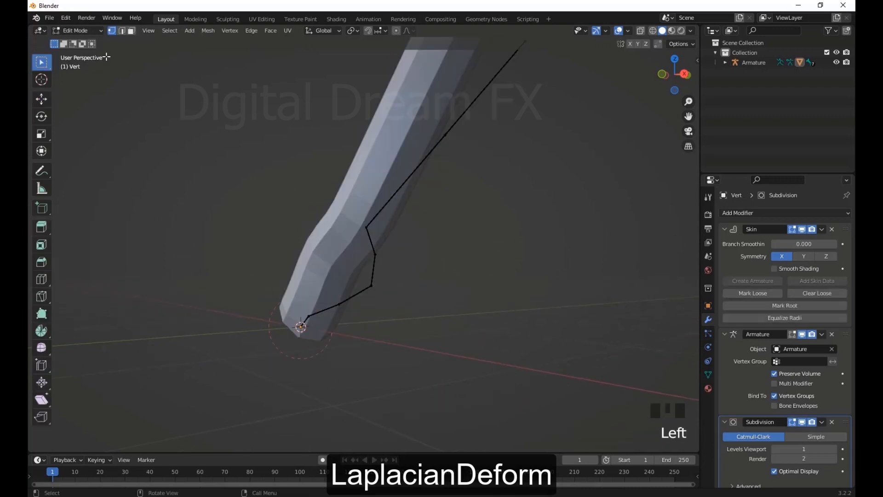
Leave the mesh's Edit Mode and put the armature back in Pose Mode
click(82, 31)
key(Tab)
click(371, 279)
click(87, 30)
click(87, 62)
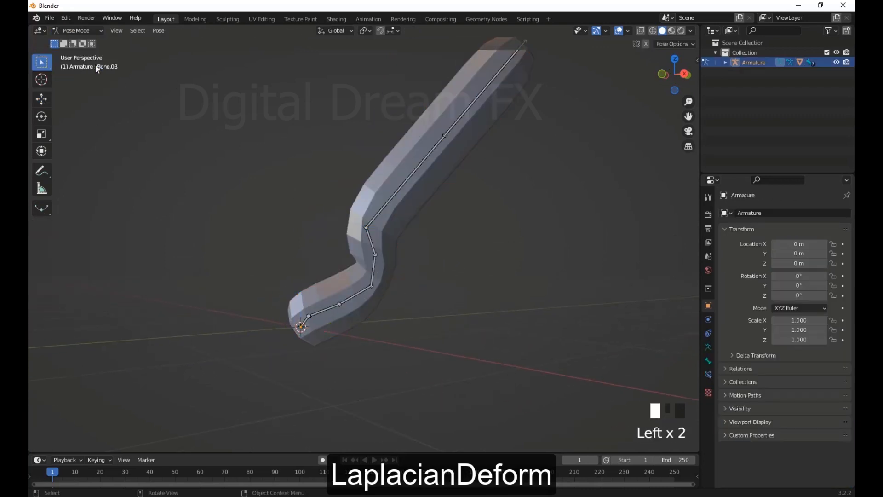
scroll(391, 237, down, 2)
key(a)
right_click(455, 255)
key(ctrl+a)
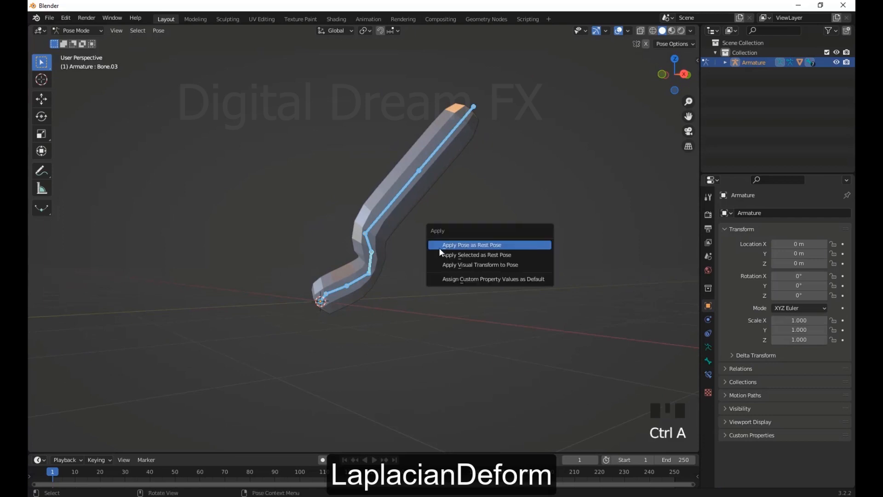
click(514, 251)
click(507, 219)
Select all of the armature's bones and clear their pose rotation
scroll(244, 91, down, 3)
drag(244, 89, 548, 339)
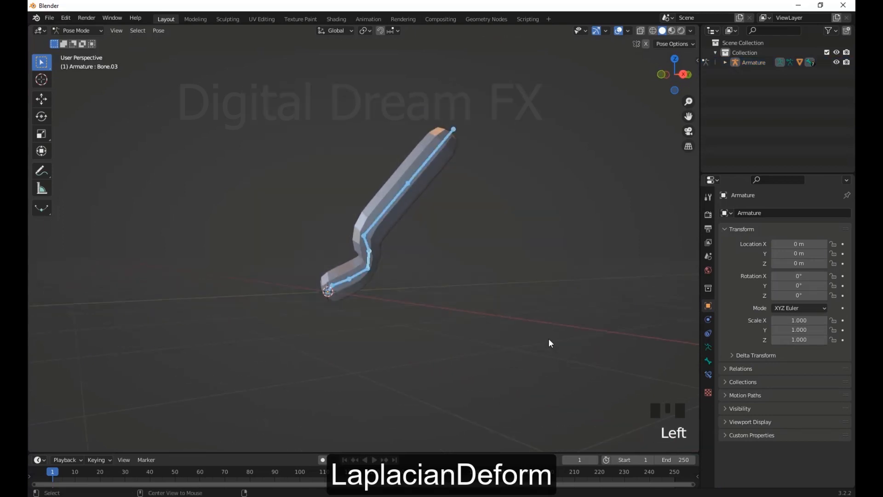
key(alt+r)
alt+scroll(549, 339, down, 2)
Return to Object Mode and add a Laplacian Deform modifier to the skinned mesh
scroll(548, 339, down, 1)
middle_drag(465, 322, 435, 309)
scroll(430, 299, up, 4)
click(389, 241)
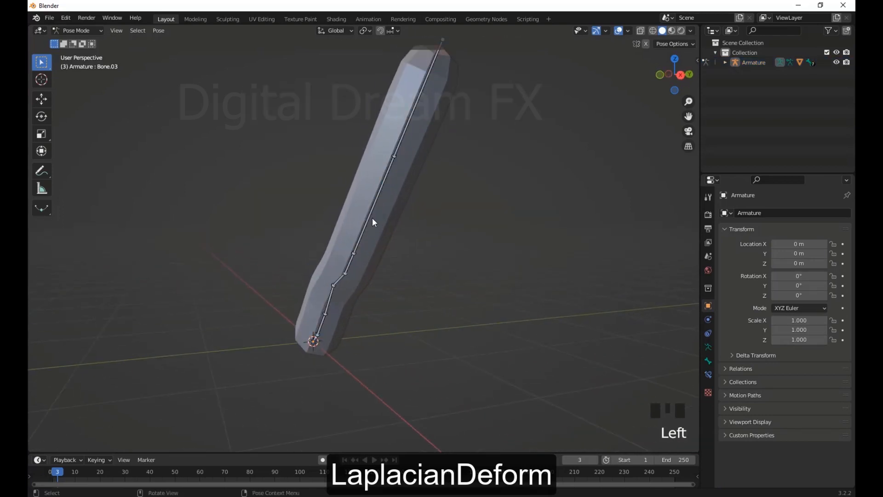
click(83, 32)
click(86, 42)
click(390, 193)
scroll(391, 193, down, 2)
middle_drag(391, 193, 434, 195)
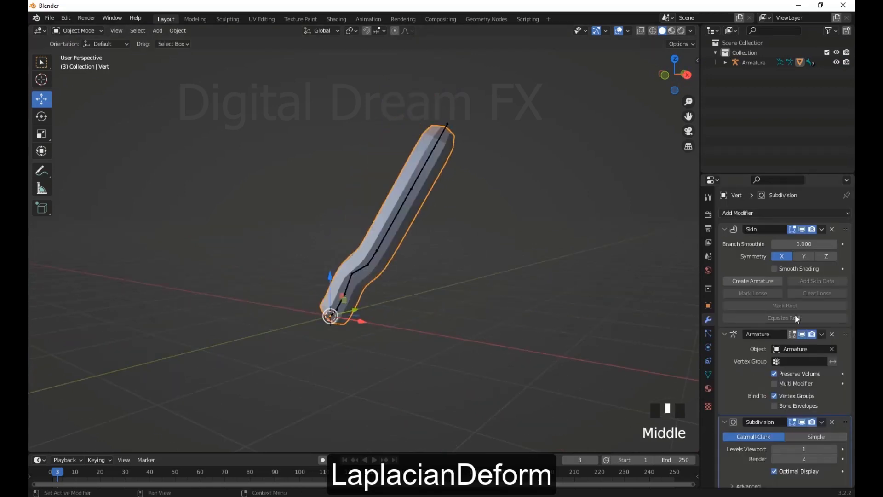
click(788, 213)
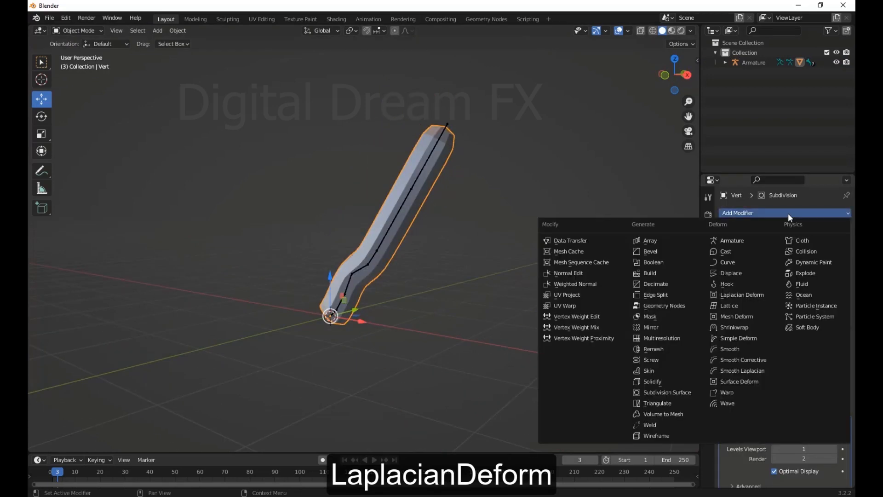
click(733, 294)
Enlarge the properties editor and collapse the Skin and Armature modifier settings
drag(773, 174, 773, 65)
click(725, 226)
click(727, 119)
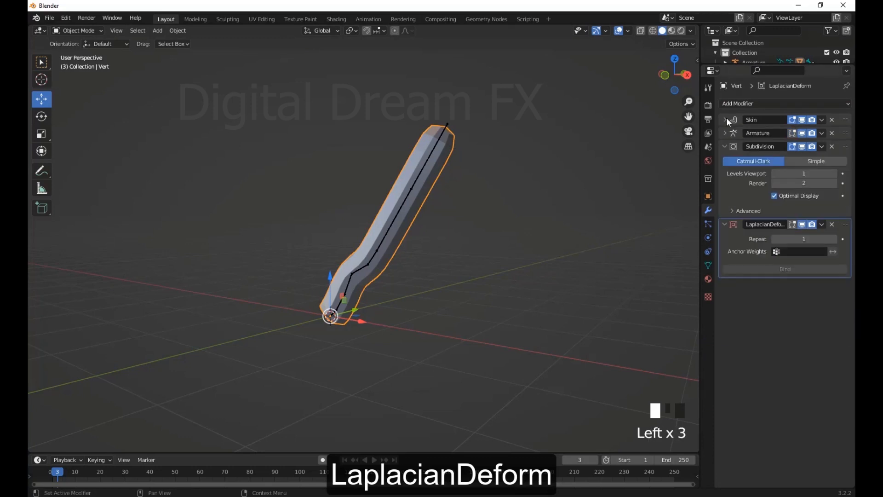
Show the mesh's vertex groups and try selecting its surface vertices in Edit Mode
middle_drag(546, 300, 562, 330)
click(708, 265)
key(Tab)
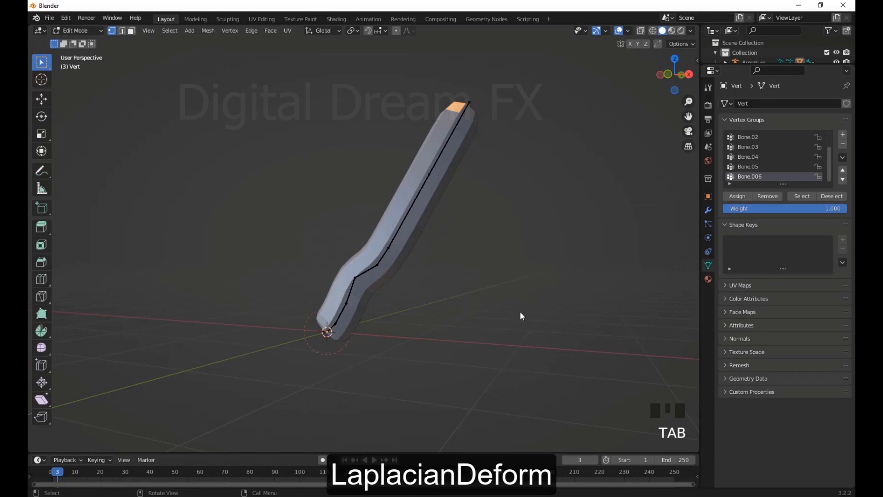
key(Tab)
right_click(412, 231)
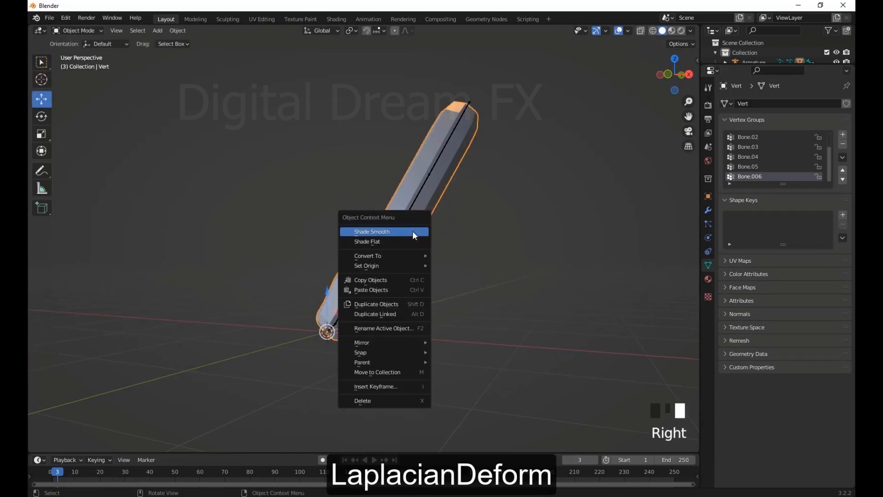
middle_drag(412, 231, 501, 325)
double_click(416, 226)
click(78, 53)
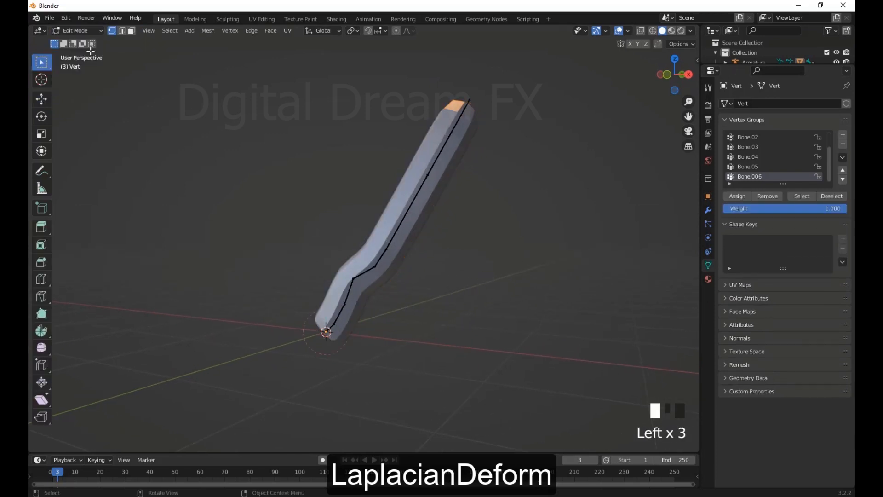
middle_drag(359, 276, 427, 217)
drag(331, 138, 517, 286)
middle_drag(516, 286, 437, 276)
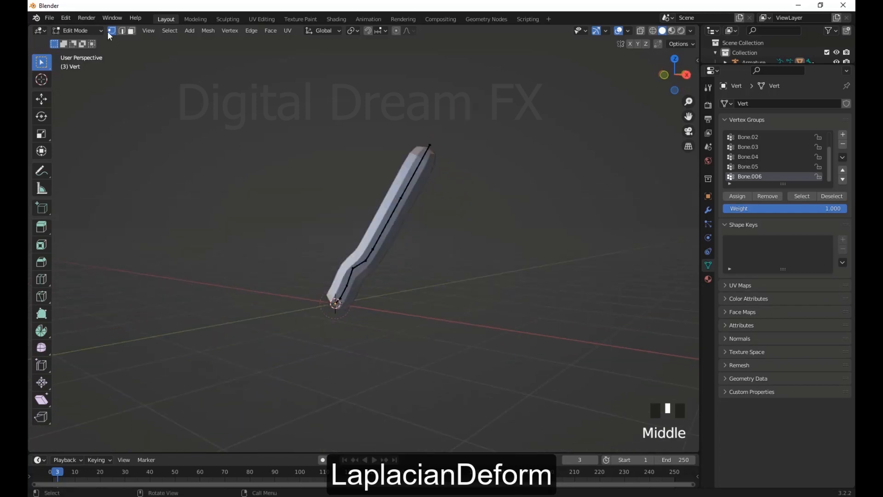
Return to Object Mode and apply the Skin modifier of the mesh
click(78, 30)
click(90, 43)
click(402, 208)
scroll(586, 364, up, 2)
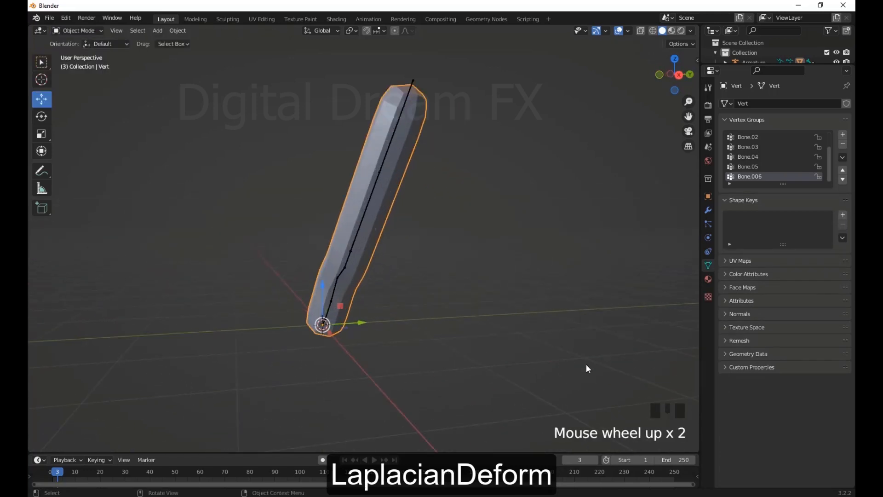
middle_drag(586, 363, 742, 288)
click(708, 209)
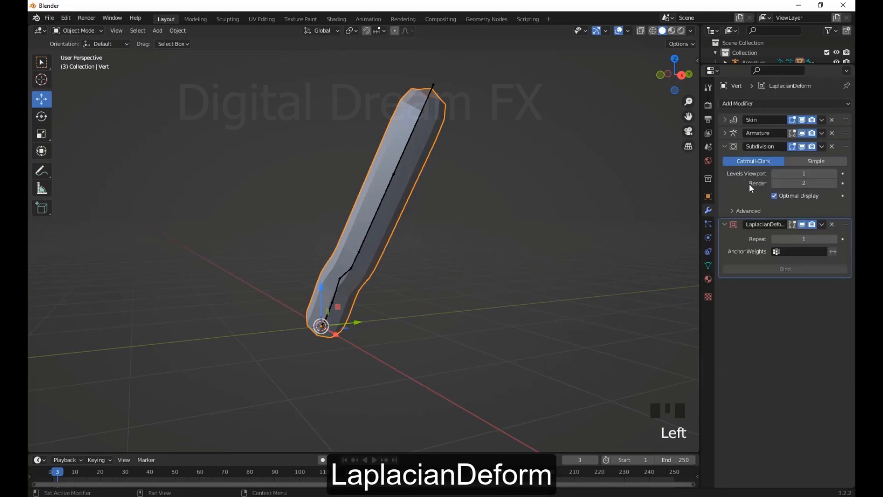
click(823, 120)
click(808, 129)
Create a vertex group named aLL mESH, assign all of the mesh's vertices to it and return to Object Mode
middle_drag(676, 221, 491, 258)
key(Tab)
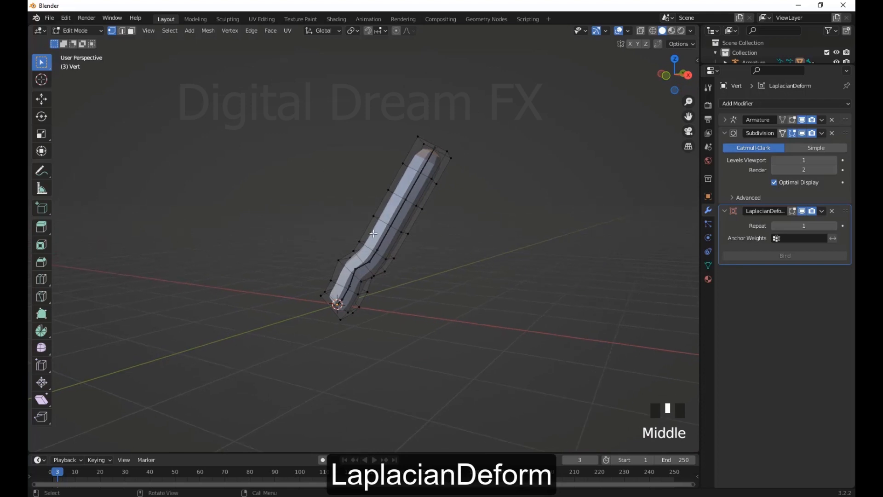
key(a)
middle_drag(460, 215, 639, 303)
click(708, 265)
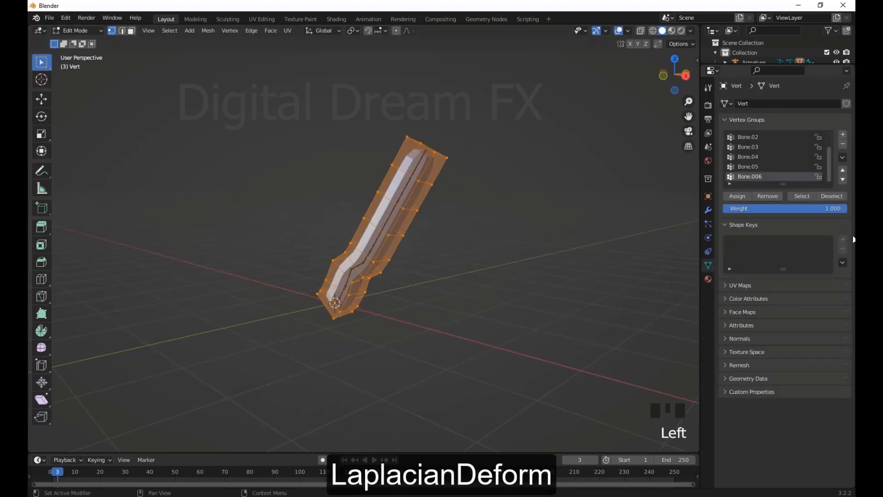
scroll(834, 149, down, 1)
click(843, 134)
click(745, 196)
scroll(487, 295, down, 2)
middle_drag(501, 288, 477, 299)
key(Tab)
Set the Laplacian Deform modifier's anchor weights to the aLL mESH group and bind it
click(391, 230)
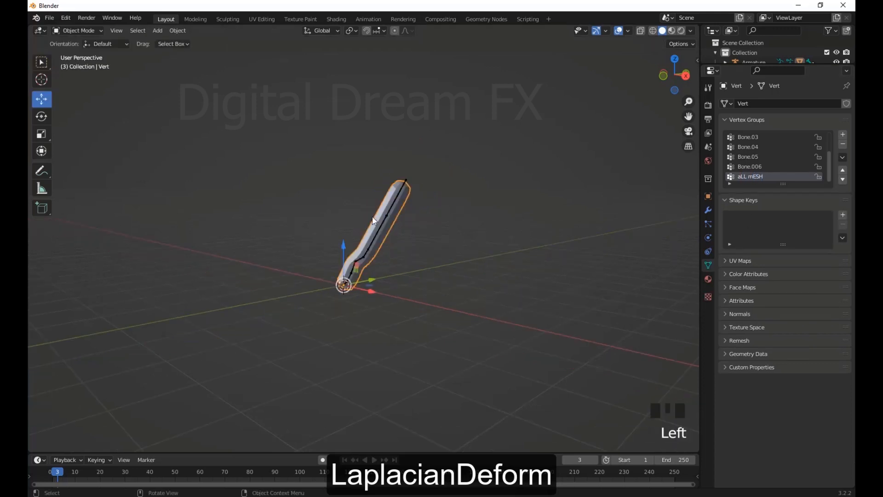
scroll(452, 257, up, 2)
scroll(452, 257, up, 2)
middle_drag(452, 256, 387, 275)
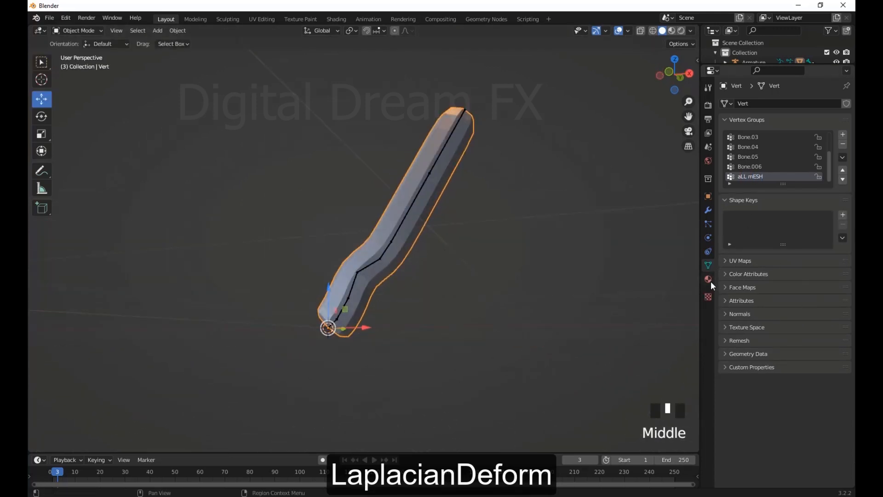
click(708, 211)
click(790, 239)
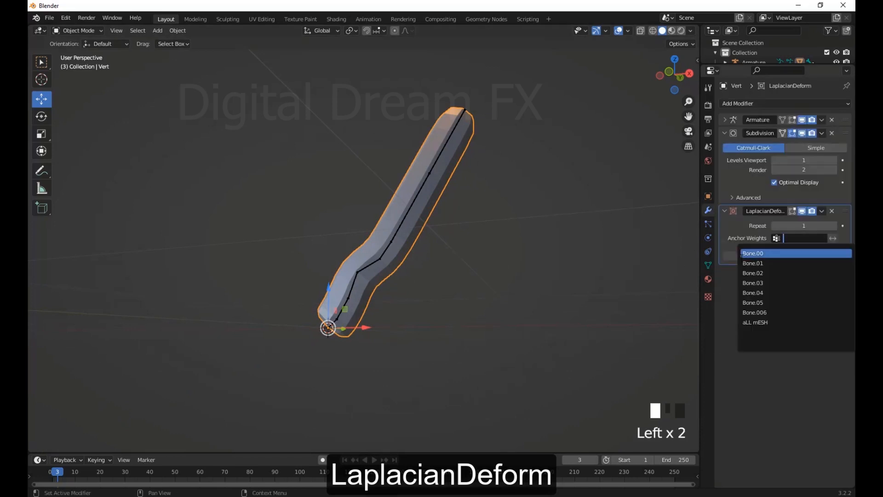
click(771, 322)
click(785, 256)
Put the armature in Pose Mode and rotate the short bone Bone.03 at the bend downward
scroll(611, 315, up, 2)
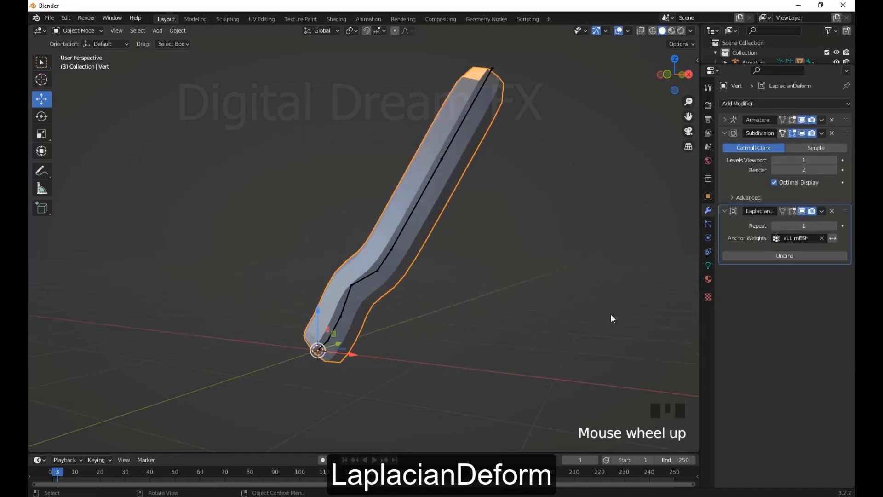
middle_drag(611, 315, 463, 225)
click(477, 266)
middle_drag(476, 266, 411, 279)
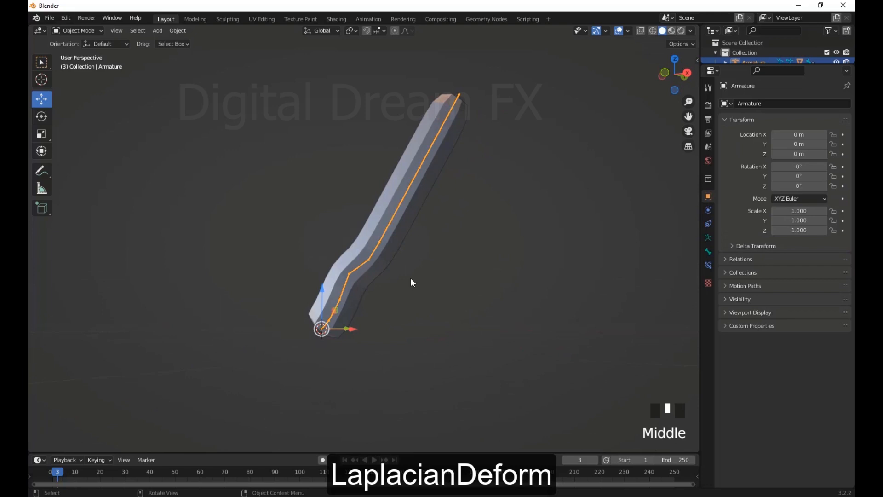
drag(77, 31, 69, 62)
click(364, 264)
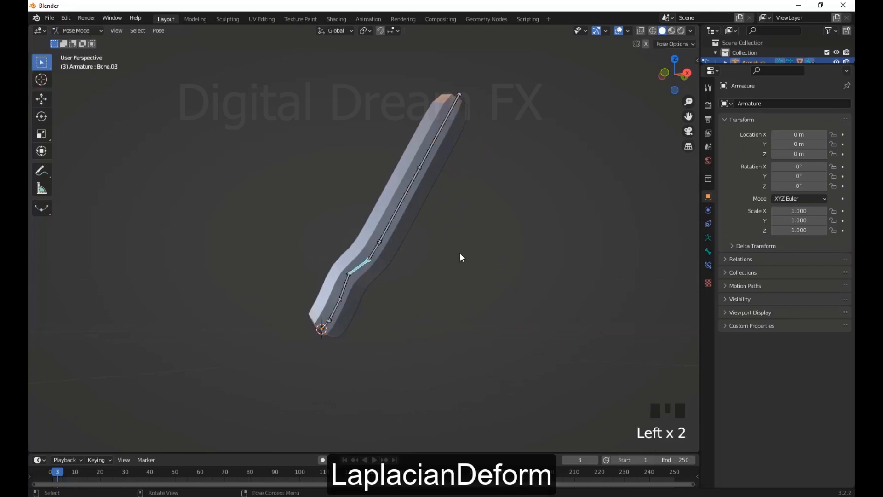
key(r)
click(436, 369)
Rotate Bone.05, the lower of the two long upper bones, further down and then back upward
click(415, 280)
key(r)
click(404, 316)
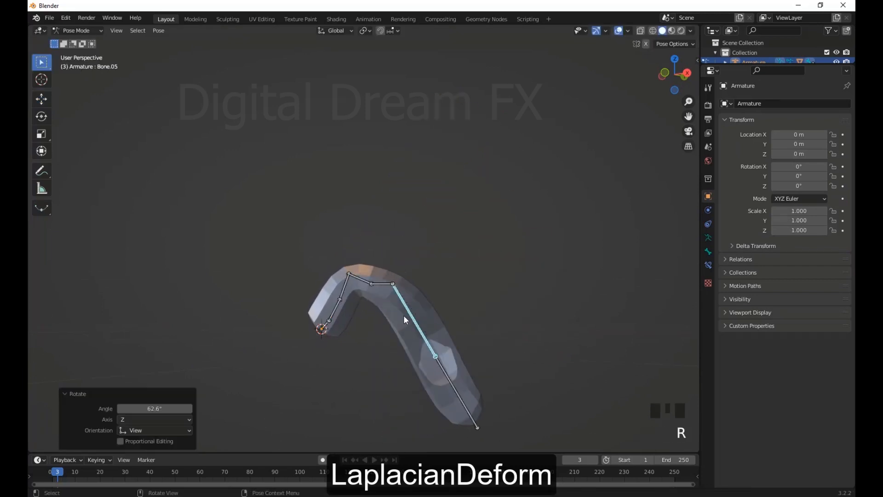
middle_drag(405, 315, 378, 323)
key(r)
click(399, 215)
middle_drag(398, 280, 482, 333)
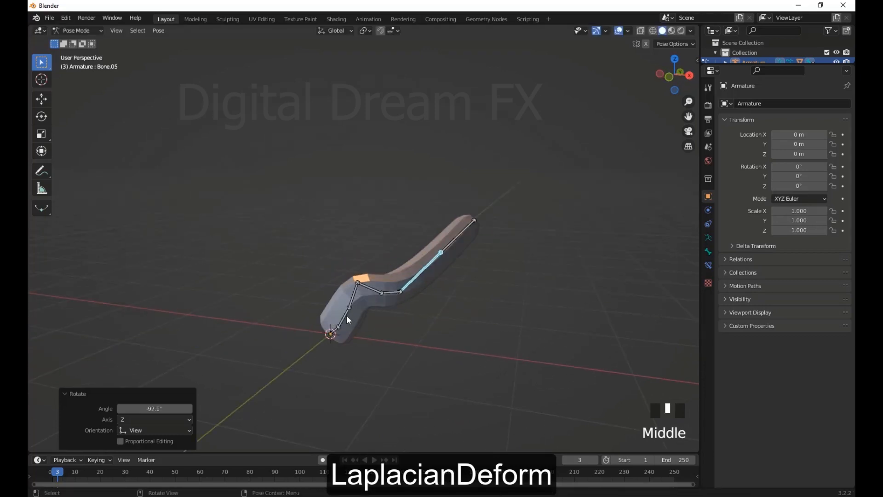
Rotate a bone near the armature's base and one at the bend, then select Bone.04
click(346, 317)
key(r)
click(385, 268)
click(341, 258)
key(r)
click(352, 254)
middle_drag(377, 276, 376, 315)
click(338, 247)
key(Tab)
key(Tab)
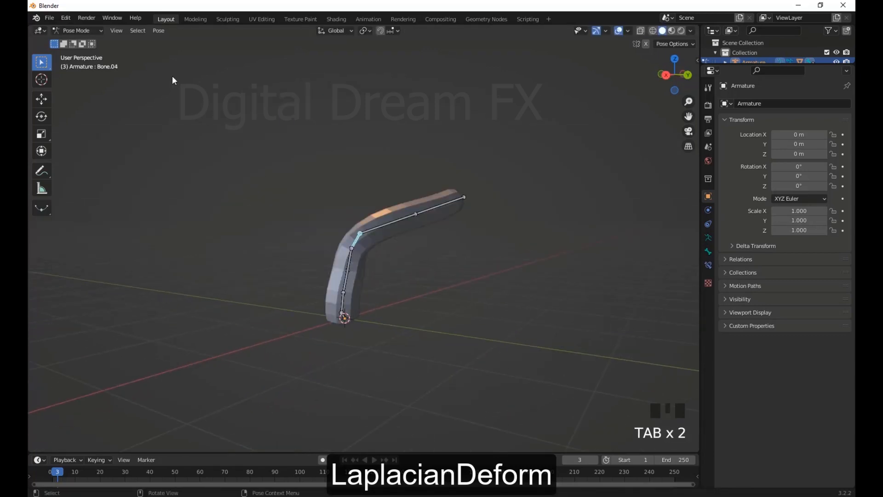
Shade the deformed mesh smooth and return the armature to Pose Mode
click(484, 300)
click(395, 261)
middle_drag(402, 283, 429, 335)
click(352, 305)
key(ctrl+Tab)
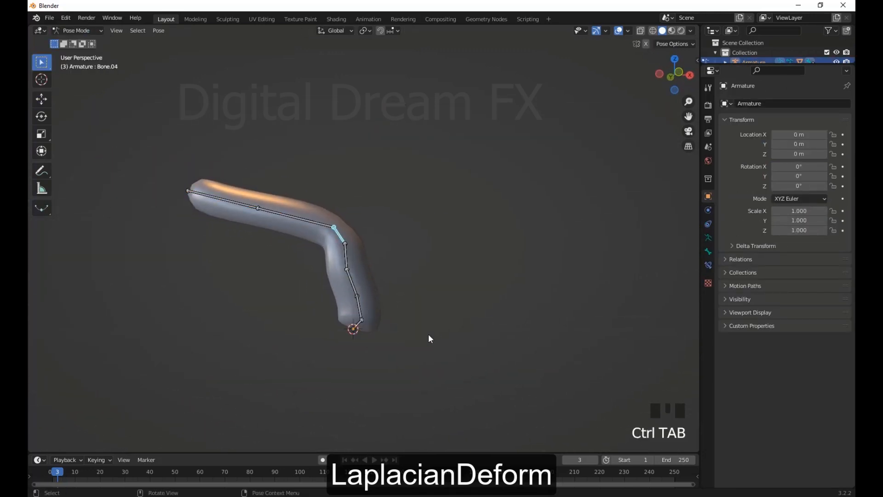
Rotate a lower bone and Bone.03 of the armature to bend the smooth-shaded mesh
click(351, 274)
key(r)
click(416, 314)
click(372, 256)
key(r)
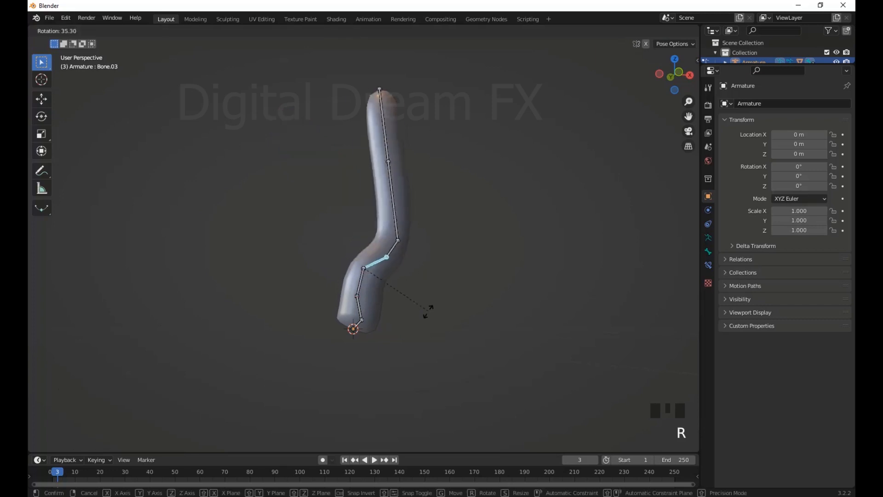
click(427, 316)
Rotate the bones above the bend, including Bone.04, and return to Object Mode
click(401, 228)
key(r)
click(448, 278)
click(390, 258)
key(r)
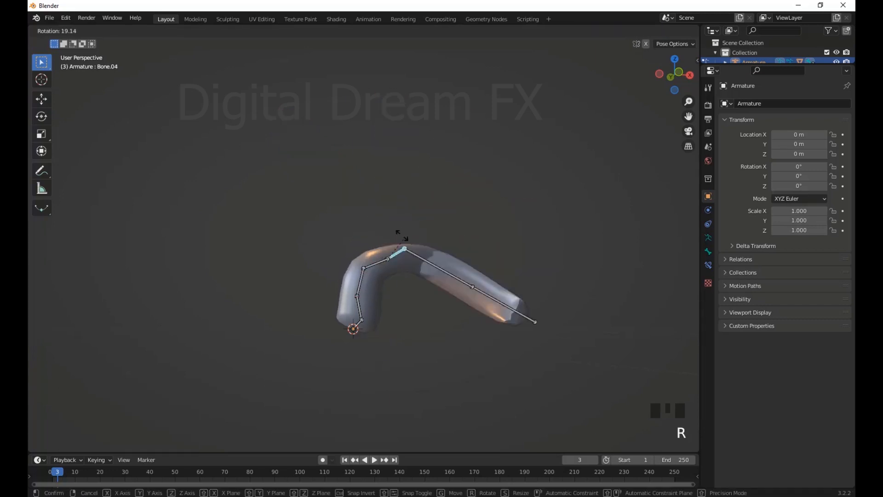
click(365, 199)
middle_drag(364, 199, 535, 332)
click(76, 31)
click(69, 41)
scroll(490, 338, up, 1)
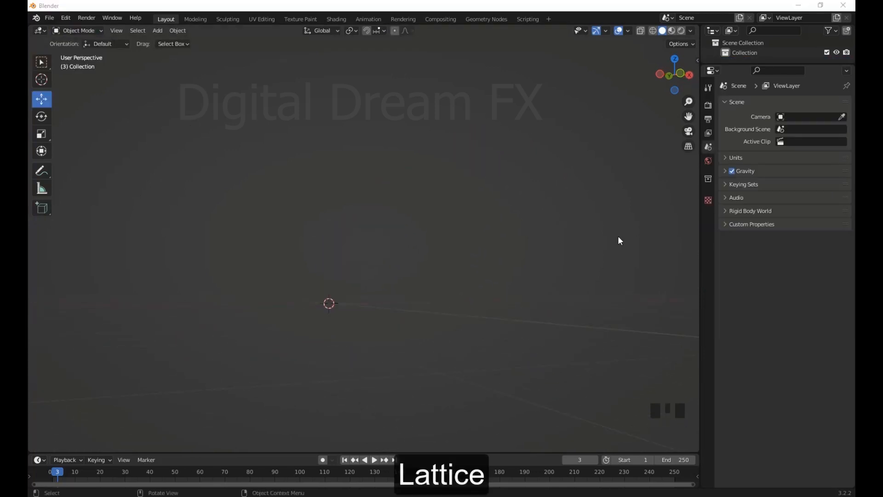
Add a Monkey mesh at the world origin
shift+middle_drag(456, 259, 463, 238)
key(shift+a)
mouse_move(462, 238)
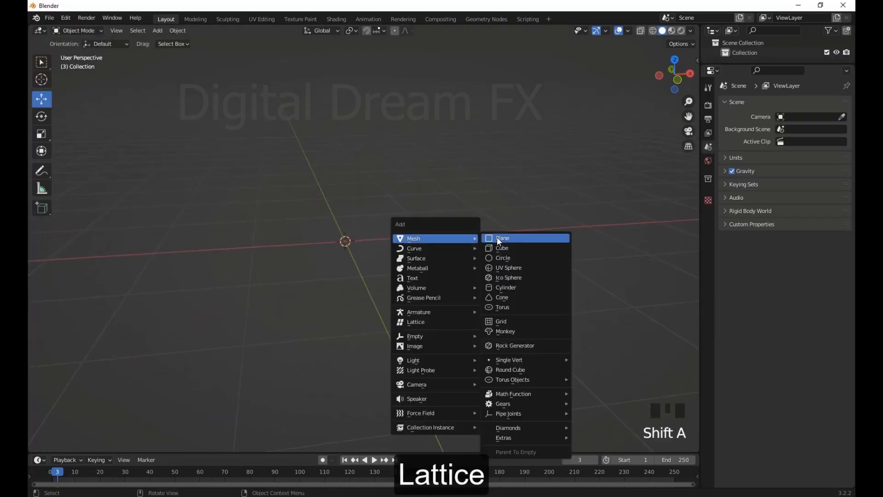
click(516, 331)
scroll(358, 233, up, 2)
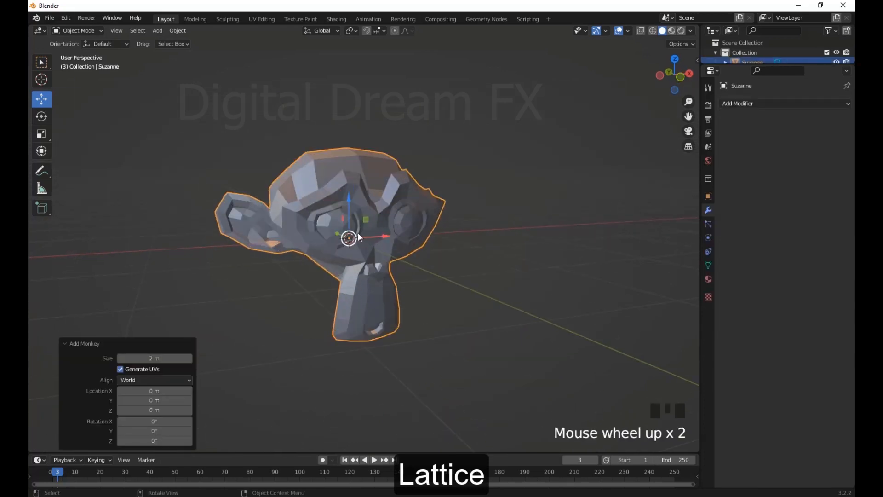
Give the monkey head a level 2 subdivision and shade it smooth
middle_drag(358, 233, 322, 218)
key(ctrl+2)
right_click(351, 137)
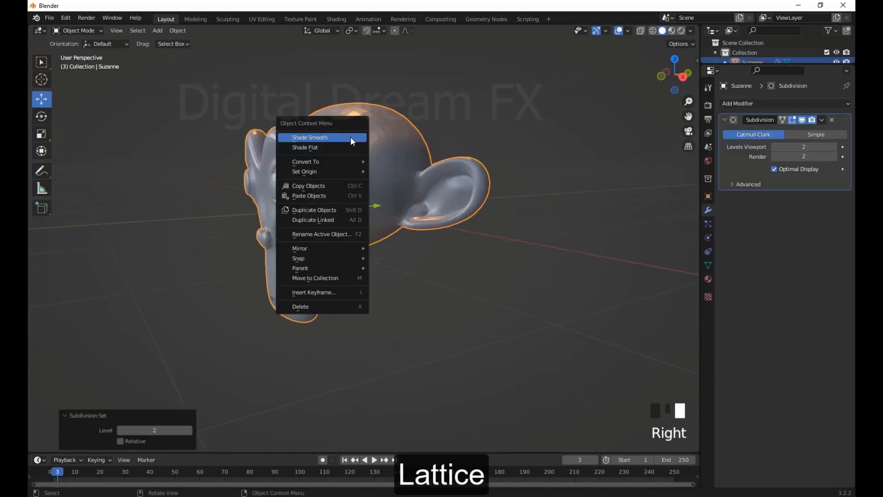
click(350, 137)
Apply the Subdivision modifier to the monkey head
scroll(402, 184, down, 2)
scroll(411, 195, up, 1)
shift+middle_drag(411, 195, 468, 178)
click(490, 149)
click(443, 184)
scroll(443, 184, down, 3)
middle_drag(405, 234, 511, 267)
shift+middle_drag(688, 237, 692, 239)
click(822, 121)
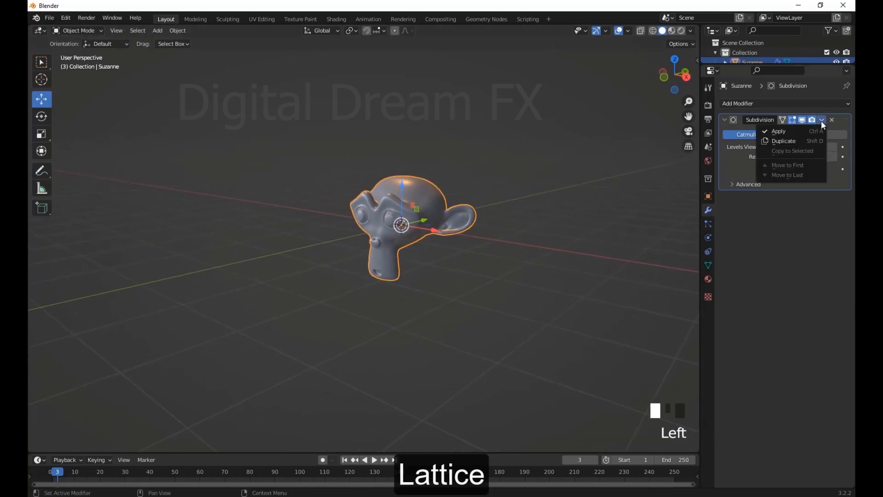
click(758, 130)
Add a Lattice modifier to the monkey head and keep the head selected
shift+middle_drag(566, 270, 606, 281)
click(751, 105)
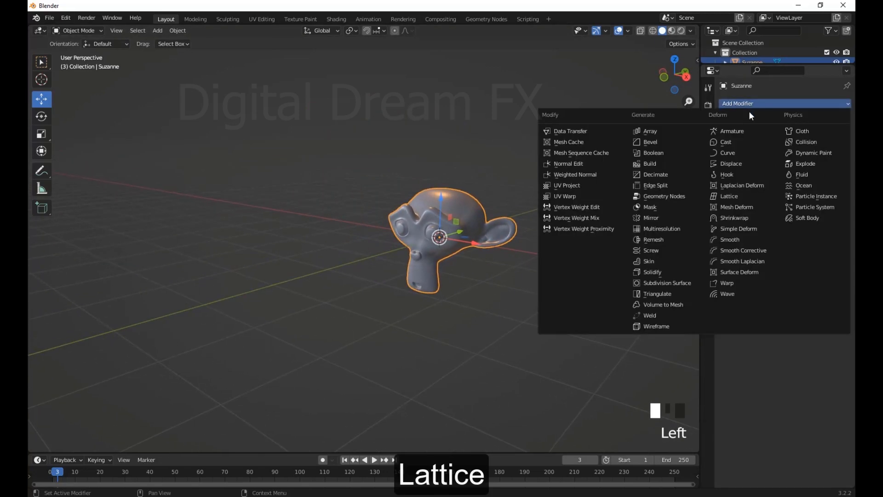
click(729, 197)
shift+middle_drag(510, 274, 496, 252)
click(492, 263)
click(502, 217)
shift+middle_drag(556, 220, 530, 238)
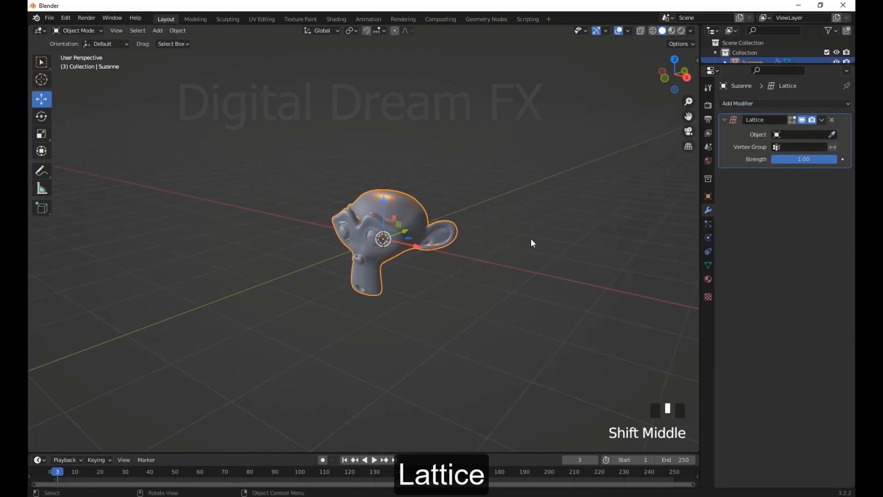
Add a lattice object at the origin and scale it up by about 1.99 around the monkey head in side view
key(shift+a)
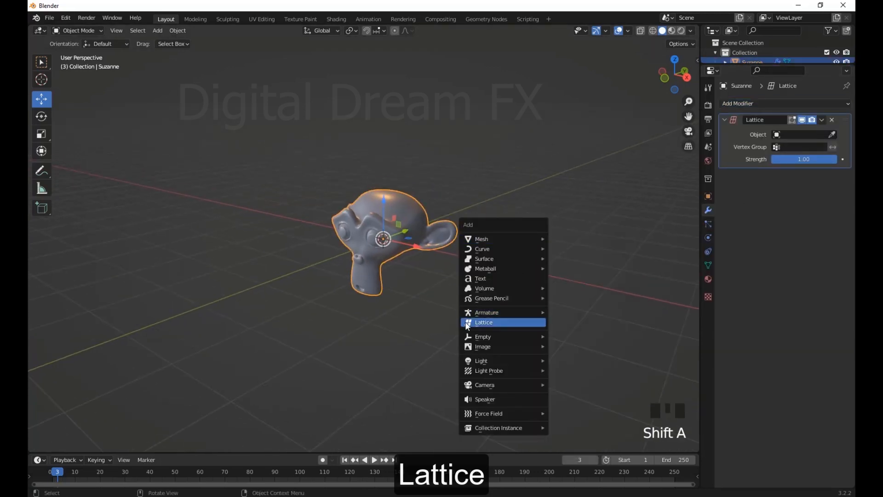
click(484, 326)
middle_drag(483, 326, 428, 343)
key(KP_3)
key(s)
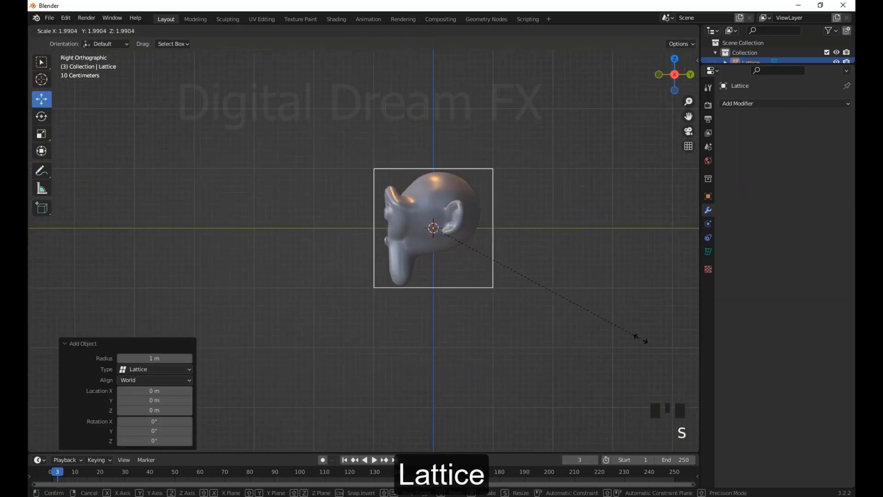
click(641, 339)
Widen the lattice along X by a factor of about 1.39 in front view so it encloses both ears
scroll(491, 281, down, 2)
middle_drag(490, 281, 608, 288)
scroll(603, 285, up, 1)
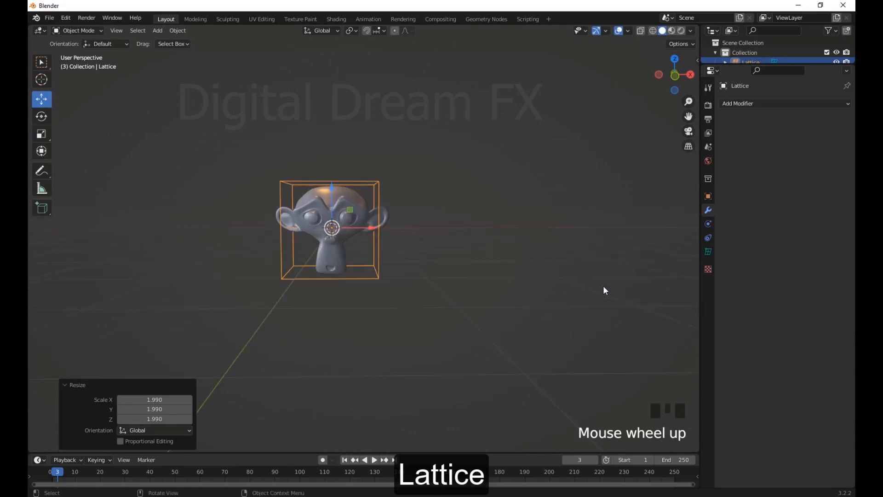
key(KP_1)
key(s)
key(x)
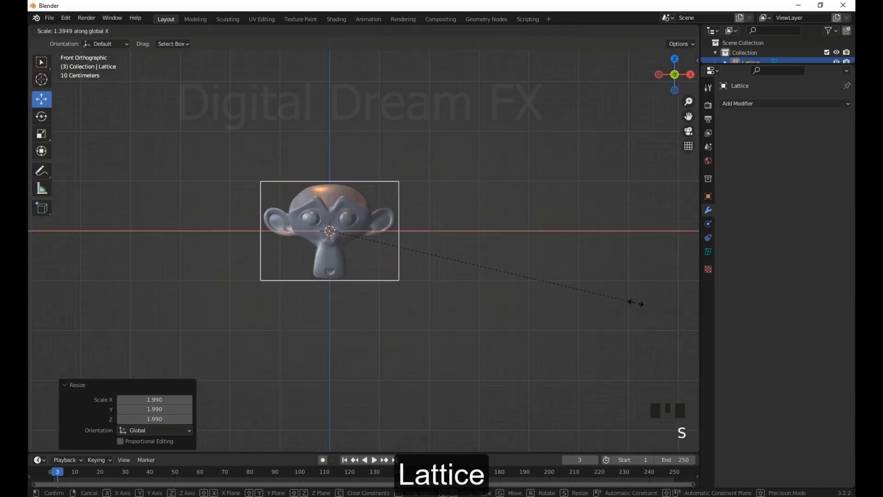
click(633, 302)
Select the monkey head and assign the lattice as its Lattice modifier's target object
scroll(479, 303, down, 3)
middle_drag(479, 304, 302, 323)
scroll(450, 283, up, 3)
middle_drag(450, 283, 506, 322)
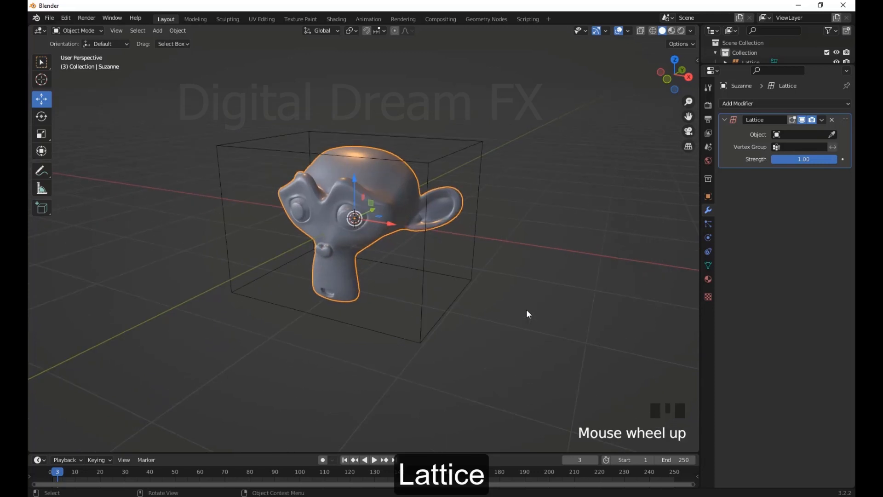
shift+middle_drag(528, 314, 485, 318)
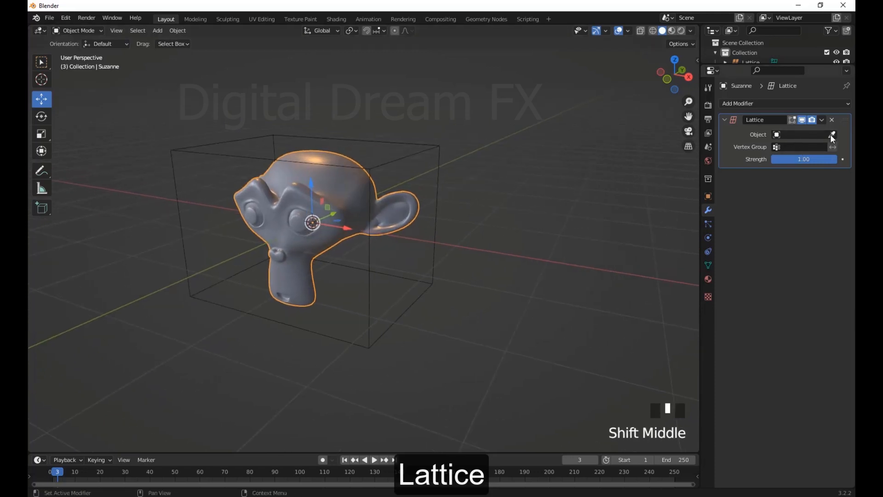
middle_drag(544, 276, 617, 273)
middle_drag(472, 253, 479, 254)
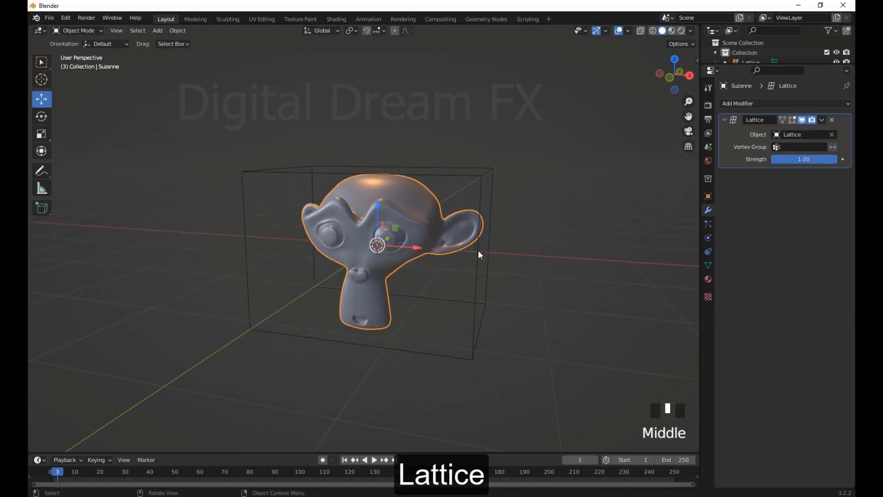
Select the lattice cage and switch it to Edit Mode
click(481, 180)
right_click(480, 179)
middle_drag(569, 332, 562, 335)
click(74, 31)
click(84, 57)
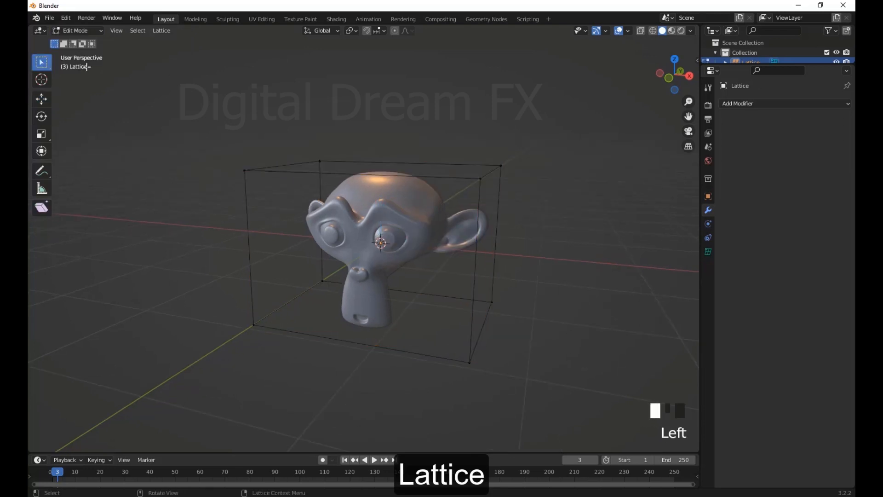
Try moving the two upper corner points of the lattice on the +X side to deform the head
drag(505, 183, 522, 195)
key(g)
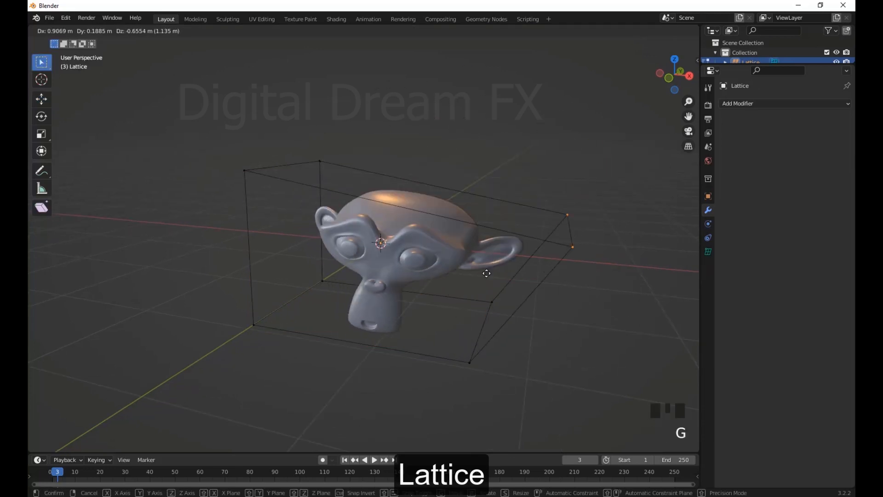
right_click(474, 214)
key(g)
key(Escape)
scroll(526, 284, down, 2)
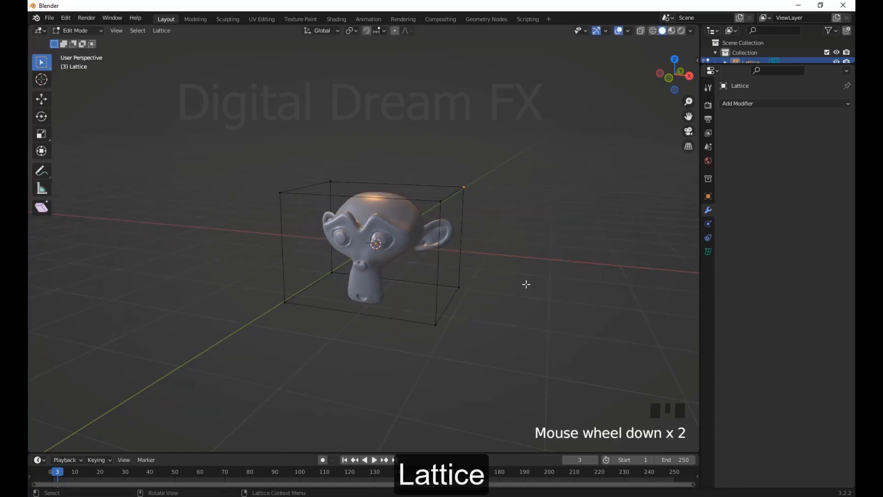
Select the four lower lattice points and scale them outward by about 1.94
middle_drag(527, 283, 615, 408)
drag(619, 409, 268, 304)
middle_drag(362, 352, 458, 371)
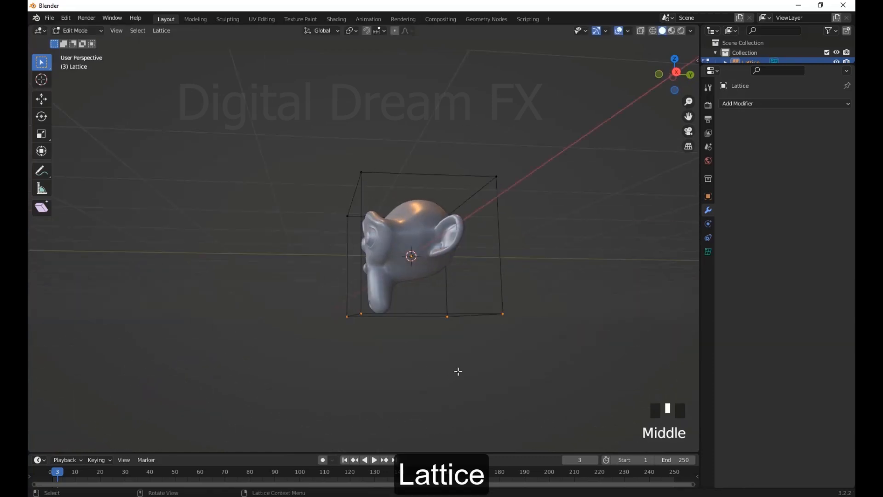
key(s)
click(633, 374)
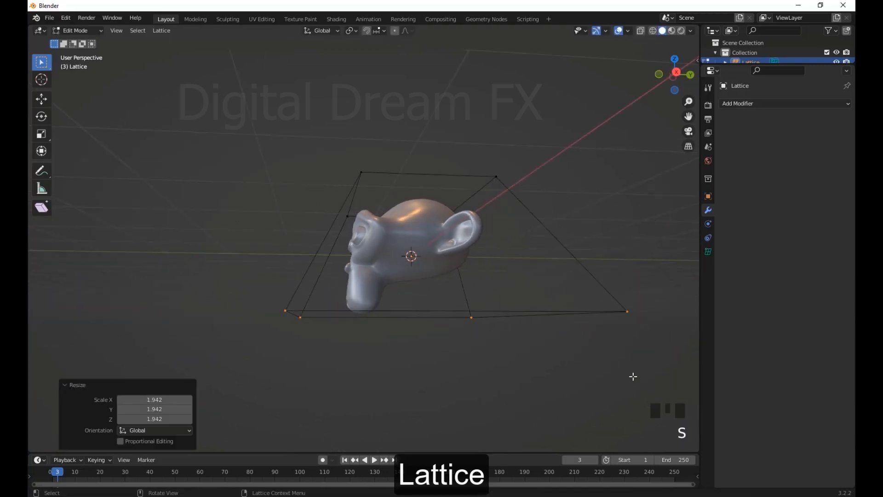
middle_drag(633, 374, 620, 363)
Try scaling the four upper lattice points outward, then restore the original cage shape in Object Mode
drag(472, 245, 264, 155)
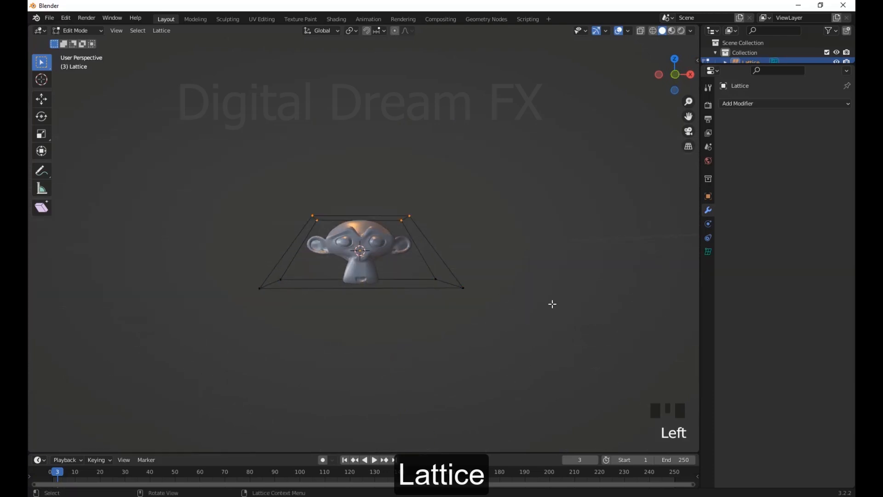
key(s)
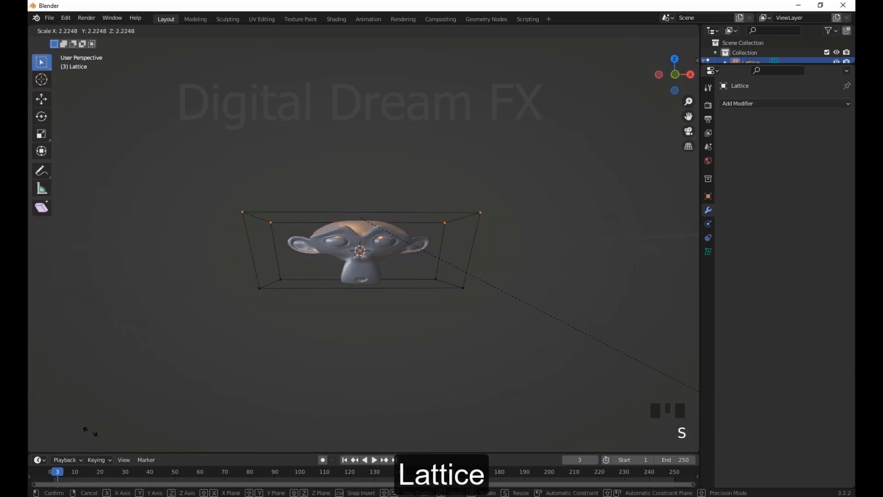
right_click(342, 192)
middle_drag(342, 192, 425, 283)
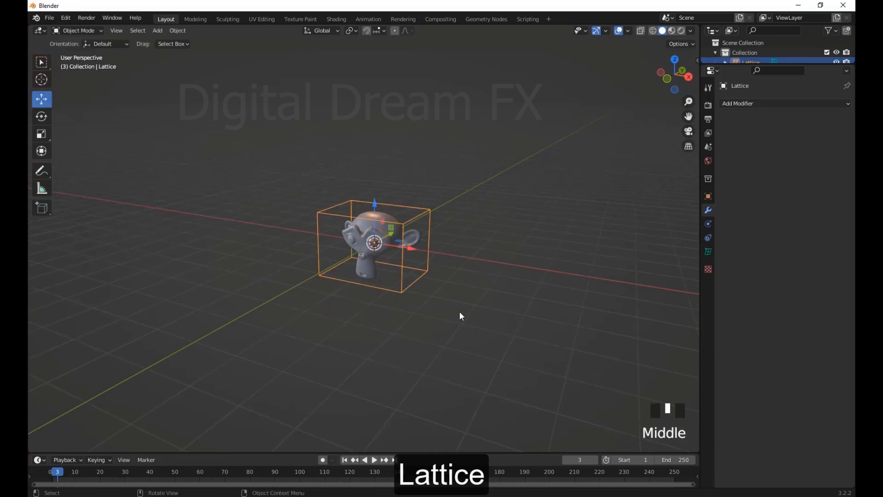
Open the lattice's object data settings and set Resolution U to 5
scroll(460, 313, up, 3)
click(440, 193)
shift+middle_drag(539, 288, 505, 255)
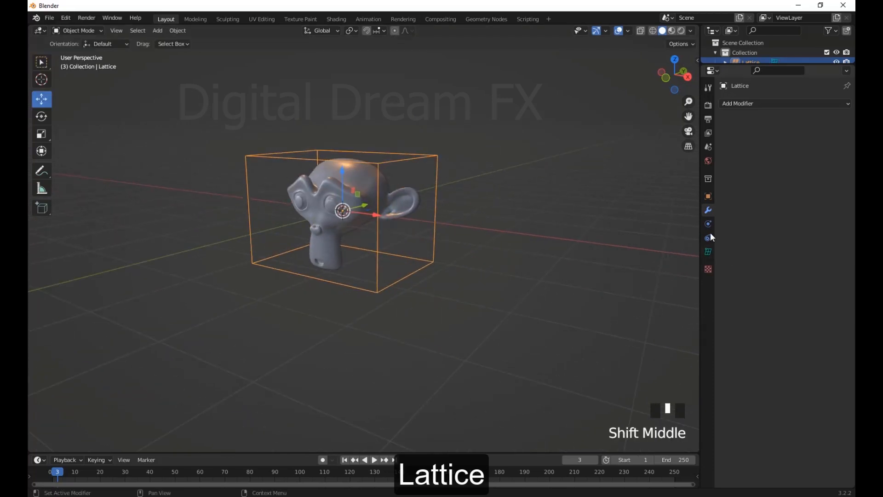
click(709, 253)
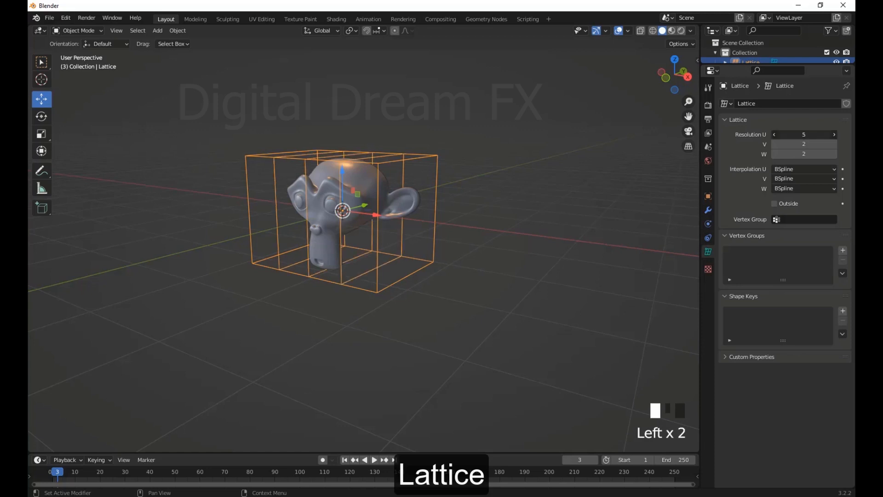
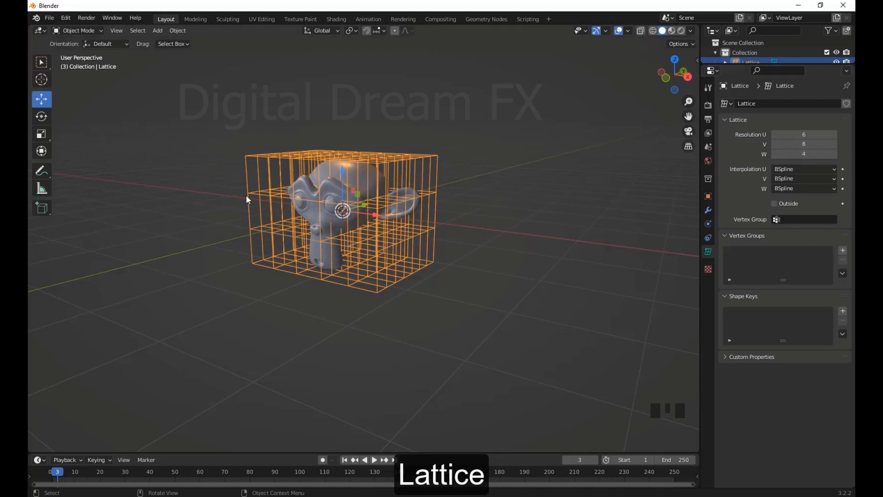
In Edit Mode, select the lattice's top layer of points and scale it inward
middle_drag(247, 200, 144, 124)
click(79, 33)
click(78, 53)
scroll(425, 266, up, 3)
middle_drag(391, 239, 423, 252)
drag(185, 98, 494, 170)
middle_drag(494, 169, 542, 241)
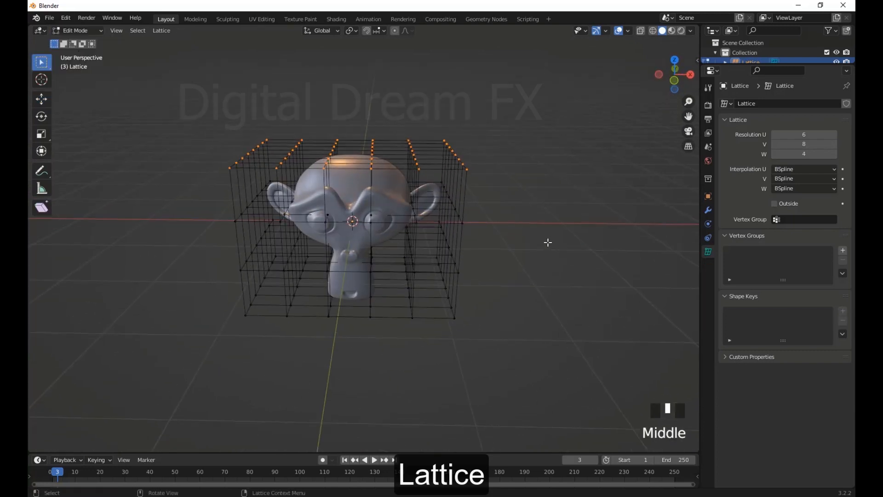
key(s)
click(453, 193)
Select the lattice's bottom layer of points, scale it by 0.425, and scale it back outward into a wide base
middle_drag(453, 194, 493, 330)
drag(494, 330, 191, 272)
key(s)
click(414, 294)
middle_drag(414, 294, 441, 303)
key(s)
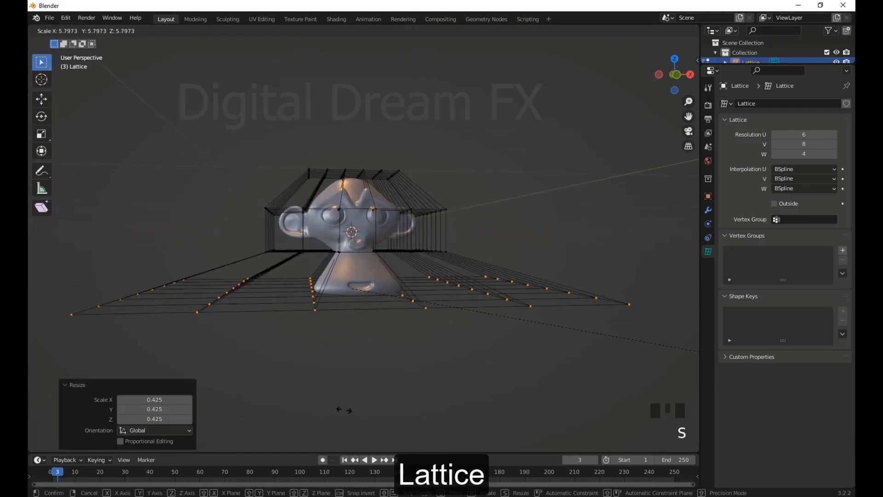
click(28, 355)
Select the two upper layers of lattice points and scale them inward together
middle_drag(27, 355, 254, 172)
drag(178, 104, 508, 242)
key(s)
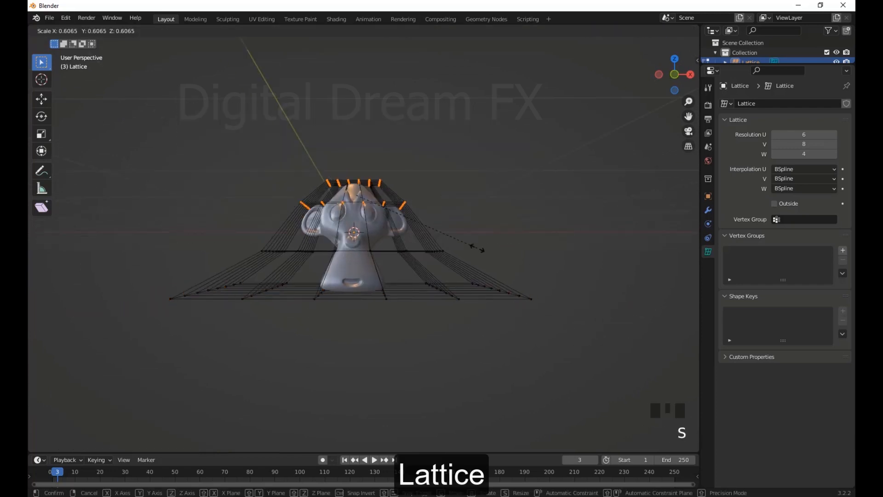
click(469, 305)
Select the bottom layer of lattice points and move it down and toward +Y
middle_drag(469, 305, 372, 299)
drag(585, 354, 249, 262)
key(g)
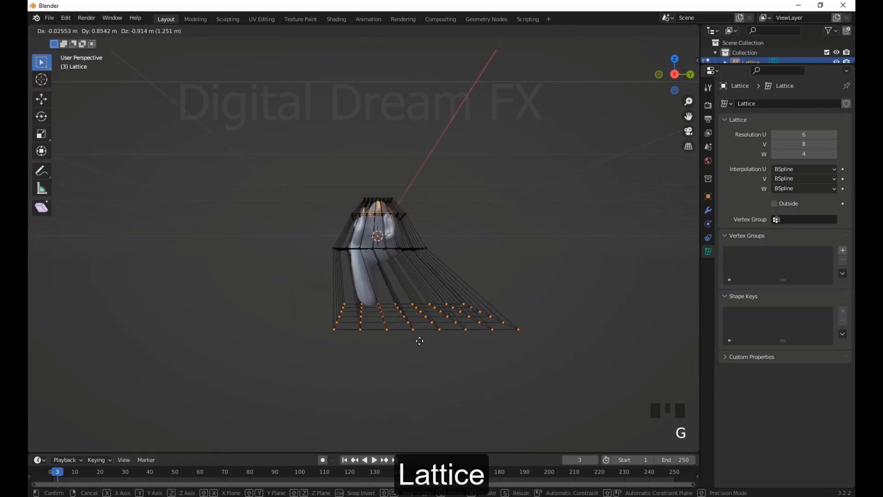
click(416, 336)
middle_drag(416, 336, 523, 324)
Return to Object Mode and apply the Lattice modifier on the monkey head
key(Tab)
scroll(495, 303, down, 2)
click(362, 213)
click(709, 211)
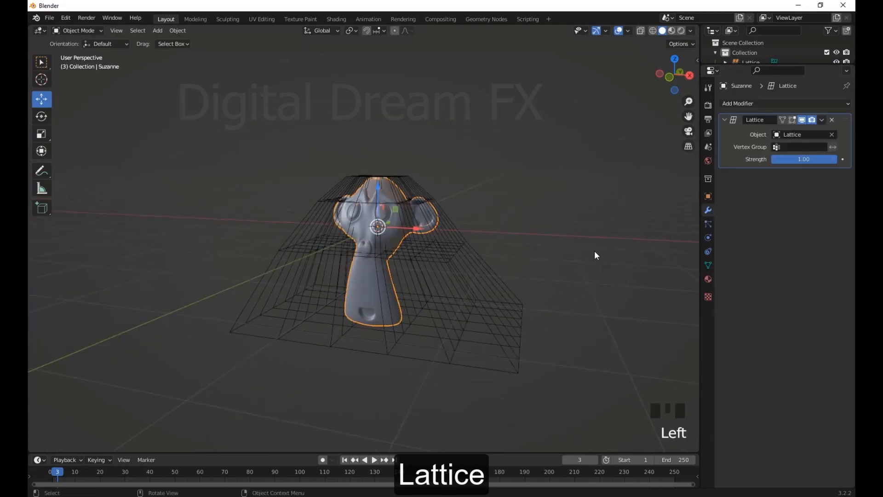
middle_drag(591, 253, 601, 251)
click(823, 119)
click(797, 133)
Delete the lattice and the monkey head to empty the scene
click(709, 179)
click(485, 306)
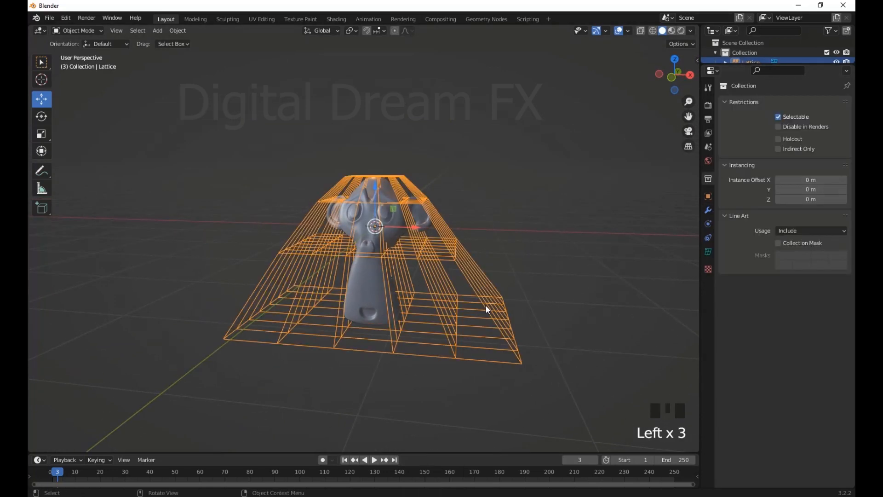
key(Delete)
click(363, 240)
middle_drag(362, 240, 452, 339)
scroll(437, 337, up, 6)
scroll(515, 317, down, 3)
scroll(460, 339, up, 2)
scroll(473, 356, down, 1)
shift+middle_drag(510, 336, 528, 332)
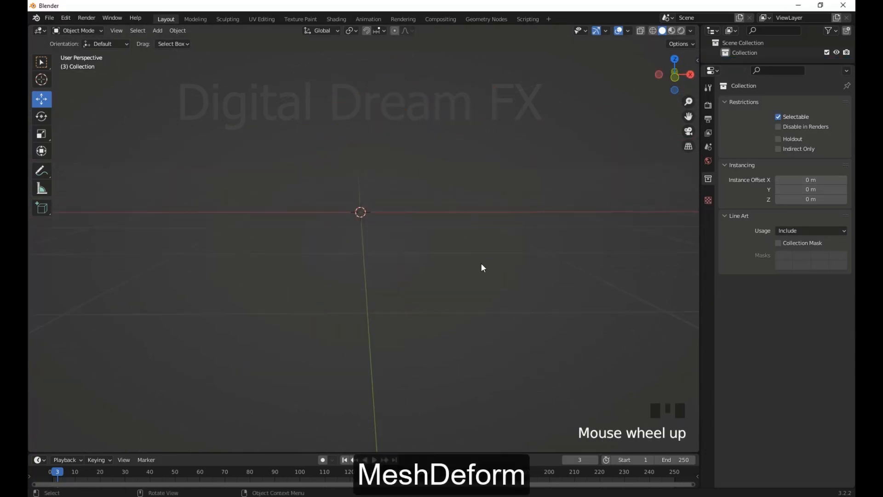
Add a monkey mesh, smooth it with a level 2 Subdivision modifier, and apply the modifier
key(shift+a)
mouse_move(390, 205)
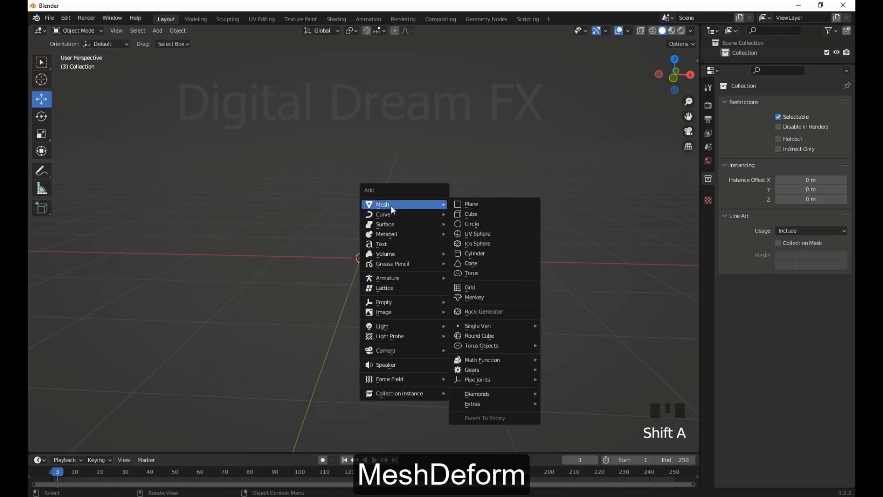
click(468, 297)
middle_drag(468, 297, 542, 313)
key(ctrl+2)
scroll(478, 281, down, 2)
click(708, 210)
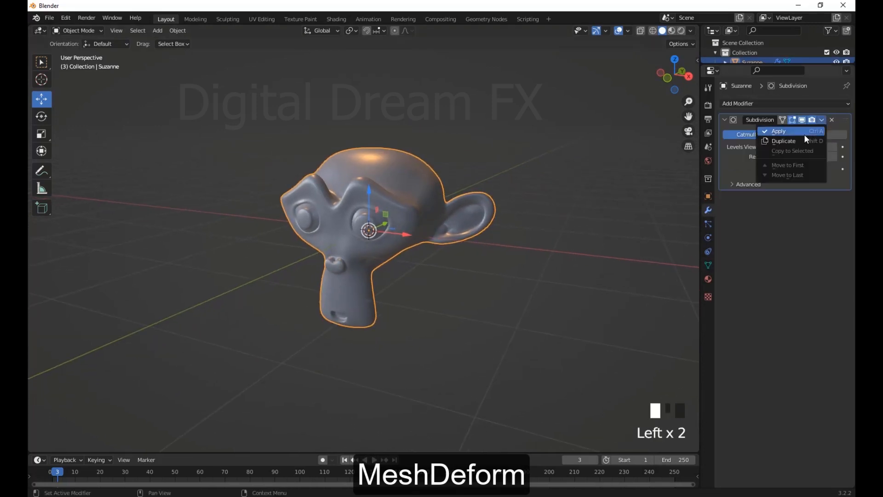
click(804, 134)
scroll(465, 317, down, 2)
middle_drag(465, 318, 413, 264)
scroll(413, 265, down, 1)
click(483, 266)
key(shift+a)
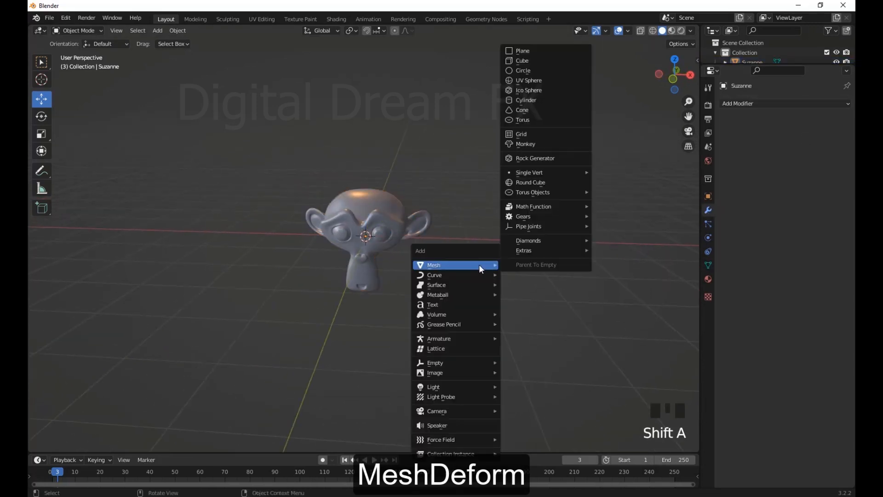
click(743, 104)
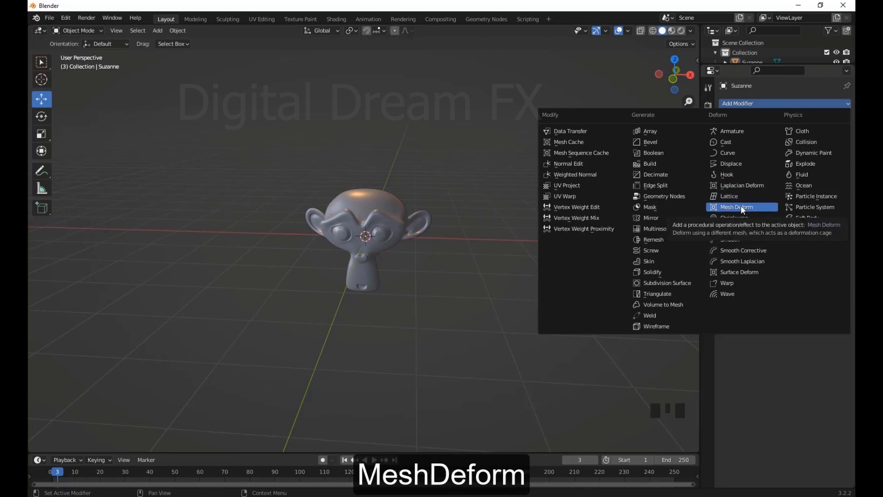
click(443, 240)
middle_click(443, 241)
Add a cube around the monkey head and show the scene in wireframe from the front view
key(shift+a)
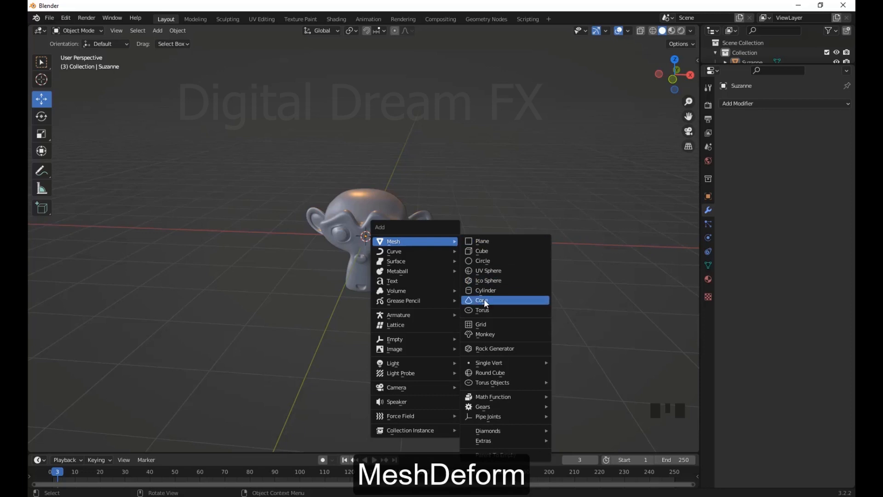
click(481, 252)
middle_drag(418, 295, 410, 299)
key(KP_1)
key(shift+z)
scroll(531, 279, up, 5)
shift+middle_drag(516, 275, 521, 290)
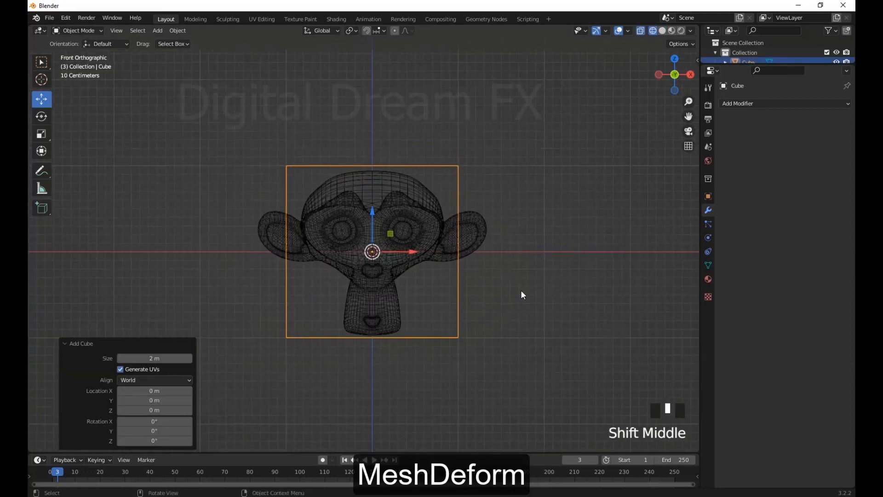
Scale the cube by 1.414 along X and 1.037 along Z to enclose the monkey head
key(s)
key(x)
click(584, 298)
scroll(584, 298, down, 2)
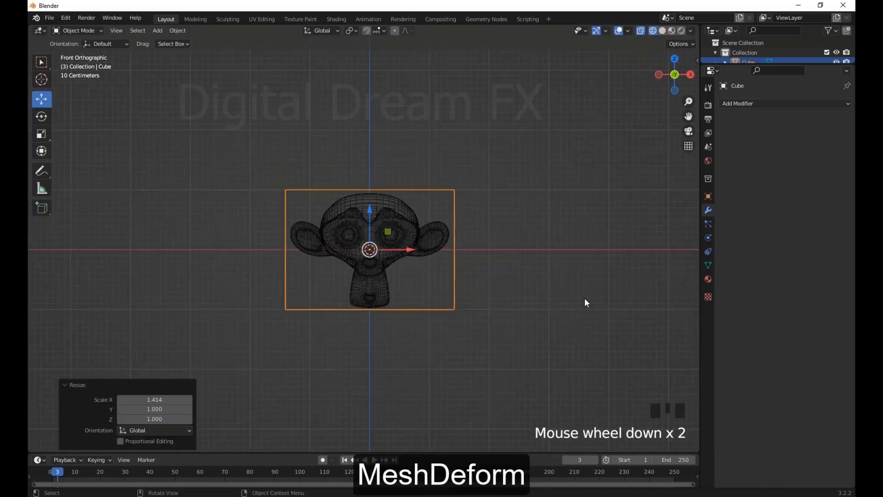
key(s)
key(z)
click(592, 302)
scroll(592, 302, down, 1)
Check the cube's fit around the monkey head from the right side view
key(KP_3)
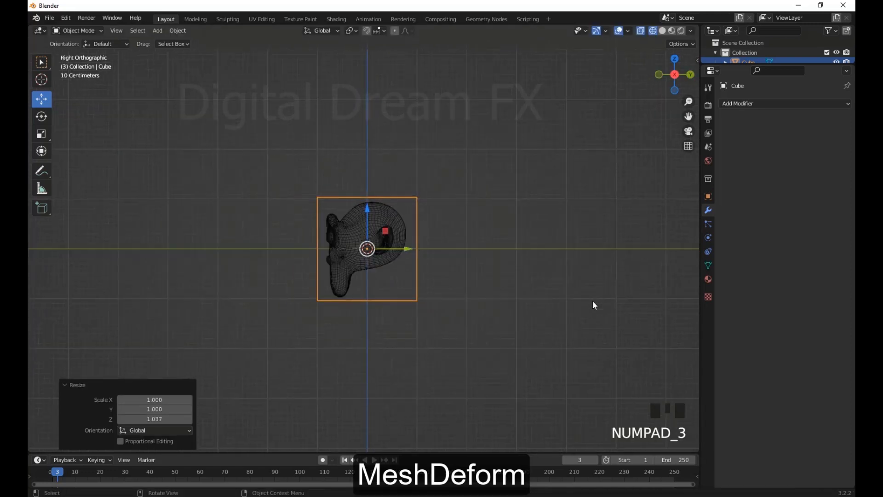
click(593, 302)
middle_drag(368, 248, 425, 258)
scroll(425, 258, up, 3)
click(465, 296)
scroll(492, 298, down, 1)
middle_drag(492, 301, 502, 271)
In Edit Mode, subdivide the whole cube twice with one cut each, and return to Object Mode
key(Tab)
right_click(499, 240)
click(498, 239)
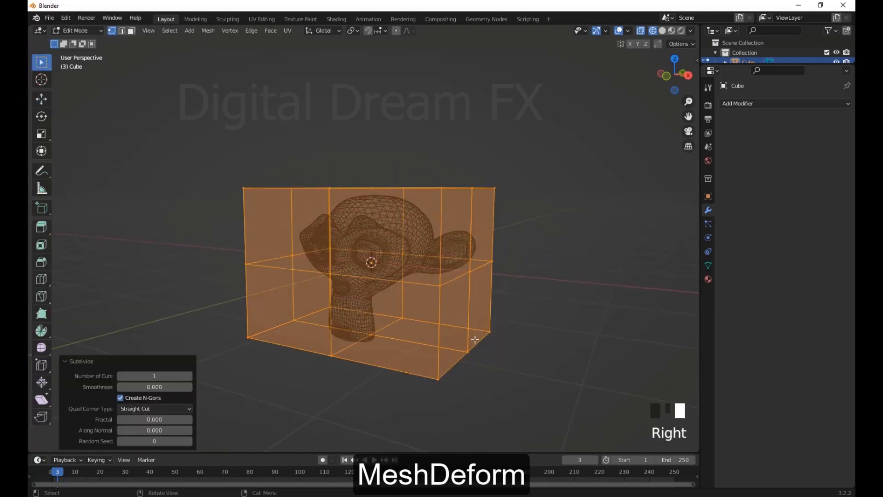
middle_drag(475, 339, 497, 339)
right_click(503, 274)
click(503, 274)
middle_drag(503, 274, 424, 295)
click(480, 341)
scroll(480, 341, down, 2)
scroll(438, 312, up, 3)
key(Tab)
Switch the viewport back to solid shading and set the cube's viewport display to Wire
middle_drag(536, 294, 506, 323)
key(shift+z)
scroll(520, 315, down, 2)
double_click(428, 212)
middle_drag(428, 212, 446, 208)
click(708, 195)
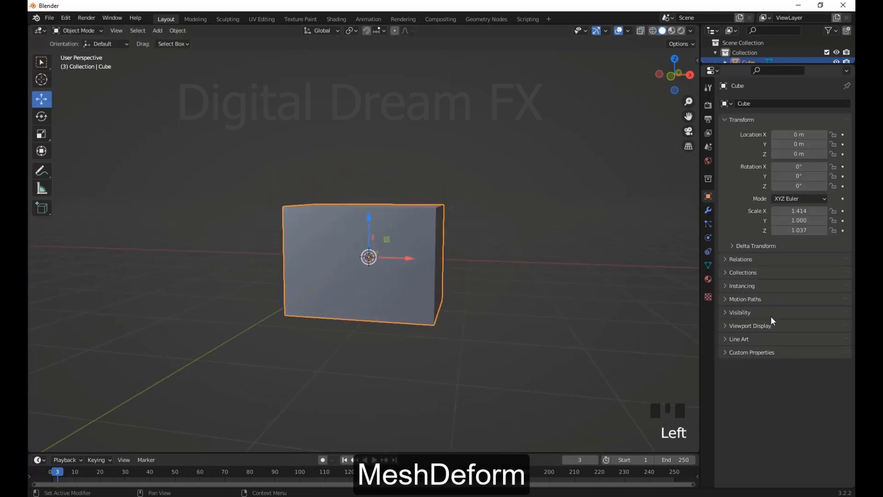
click(755, 325)
click(799, 428)
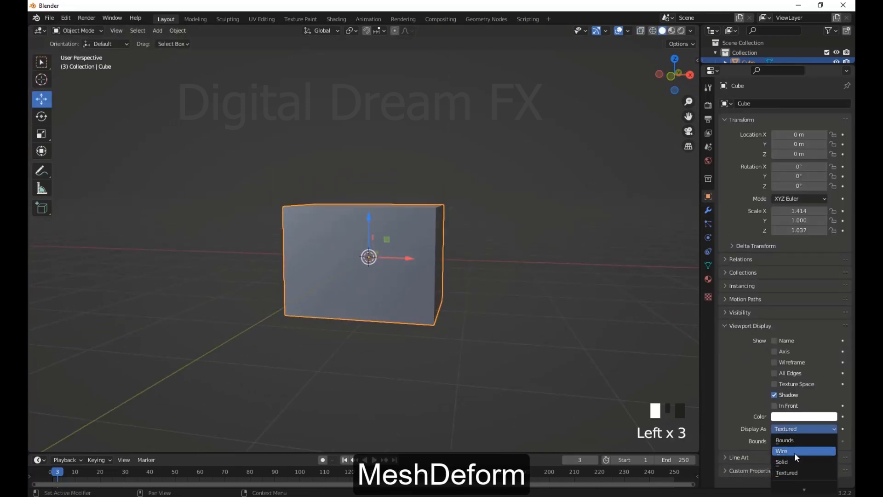
click(794, 451)
scroll(432, 336, up, 3)
scroll(418, 313, up, 1)
middle_drag(418, 314, 366, 205)
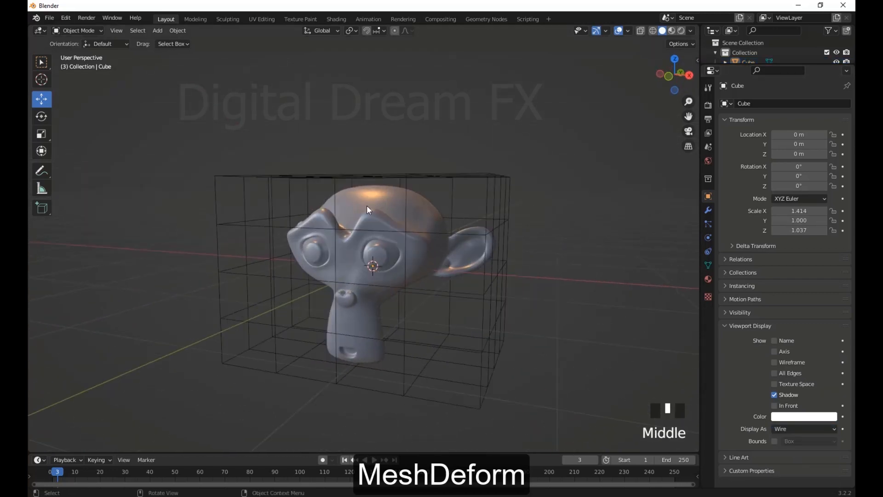
Add a Mesh Deform modifier to the monkey head with the cube as its cage object
click(367, 205)
click(708, 210)
click(766, 103)
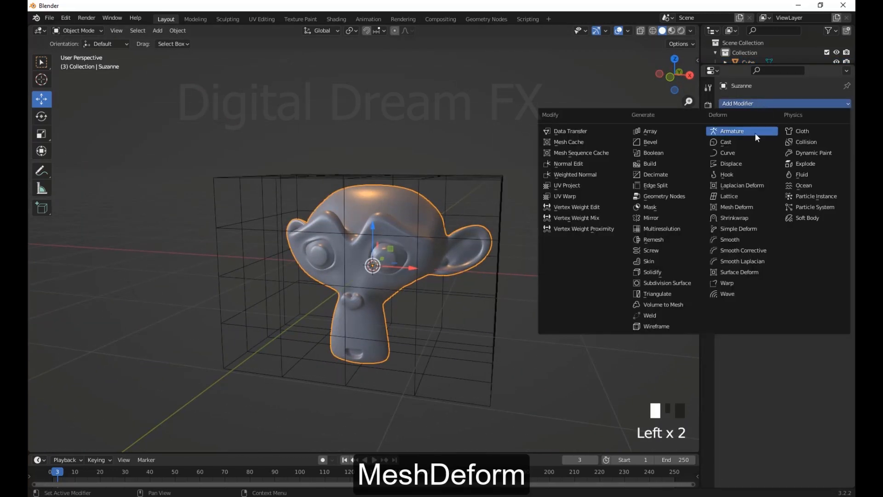
click(740, 207)
mouse_move(580, 283)
middle_down()
mouse_move(523, 286)
mouse_move(575, 285)
middle_up()
click(503, 167)
scroll(518, 213, down, 2)
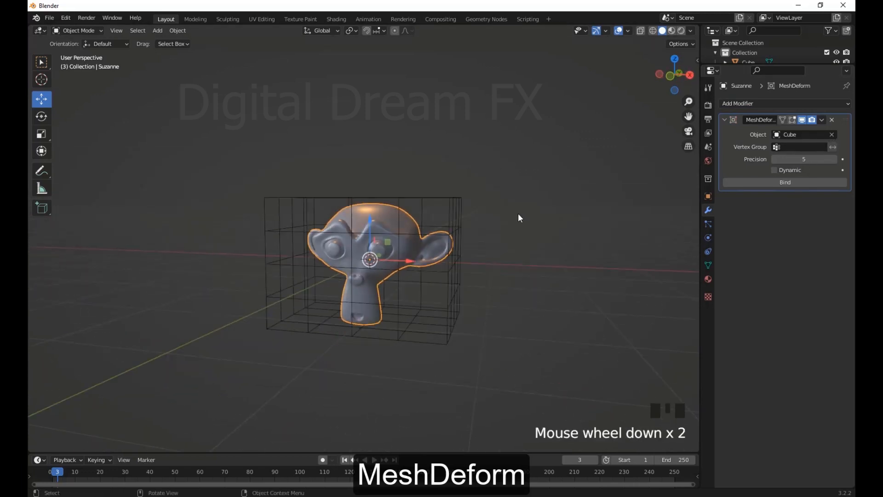
Try moving the cube cage's top centre vertices in Edit Mode before binding, and return to Object Mode
middle_drag(518, 213, 562, 249)
click(505, 182)
right_click(563, 195)
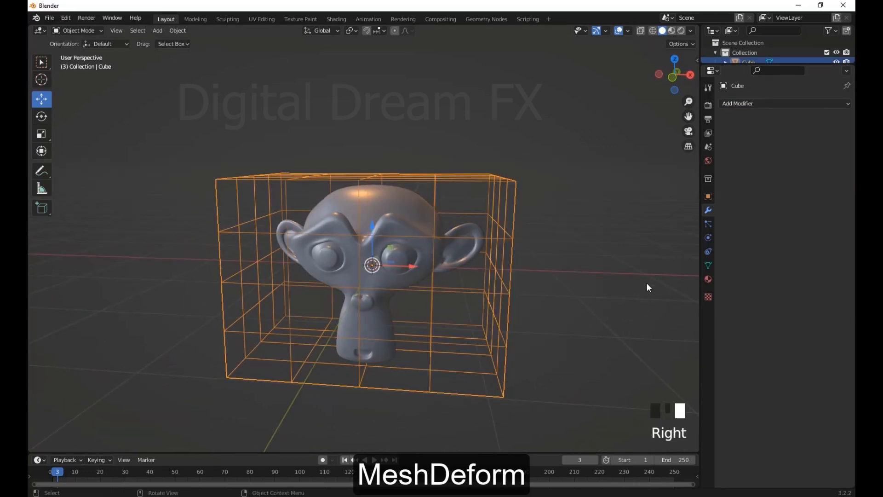
middle_click(619, 280)
key(Tab)
key(g)
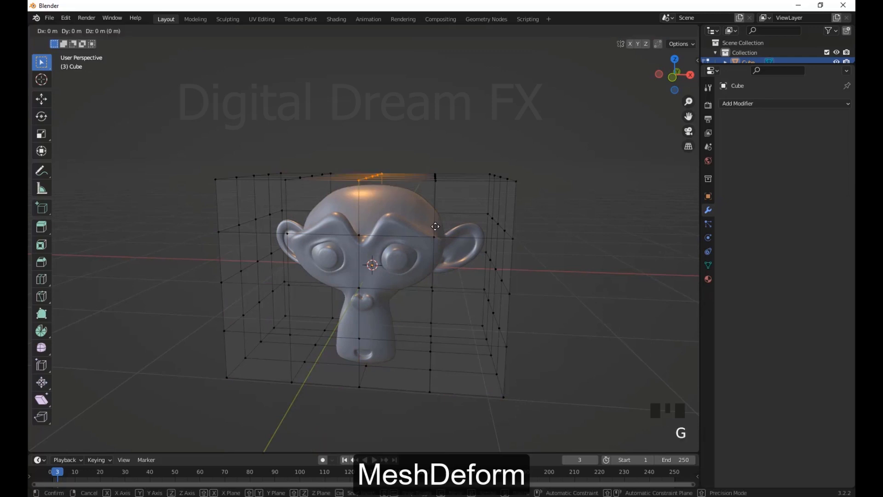
right_click(435, 184)
scroll(479, 252, up, 2)
middle_drag(506, 255, 587, 275)
key(Tab)
Select the monkey head and bind it to the cube cage in the Mesh Deform modifier
click(482, 259)
scroll(521, 267, down, 2)
scroll(524, 269, up, 2)
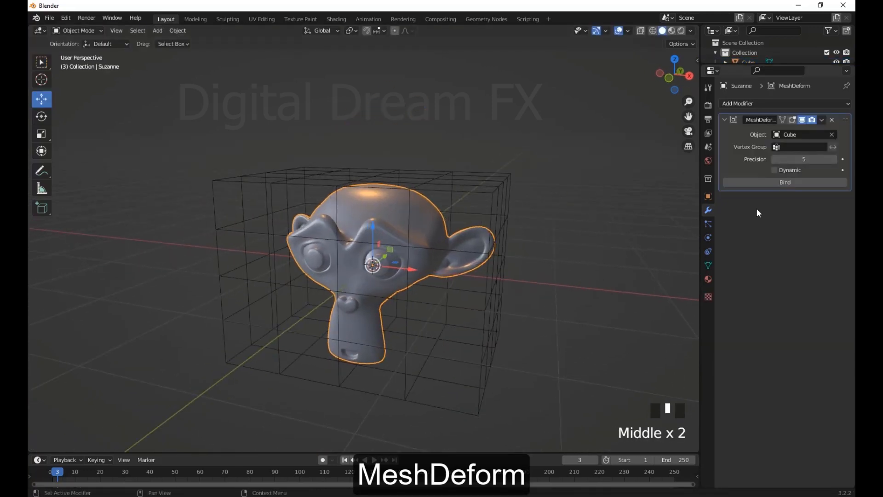
click(788, 184)
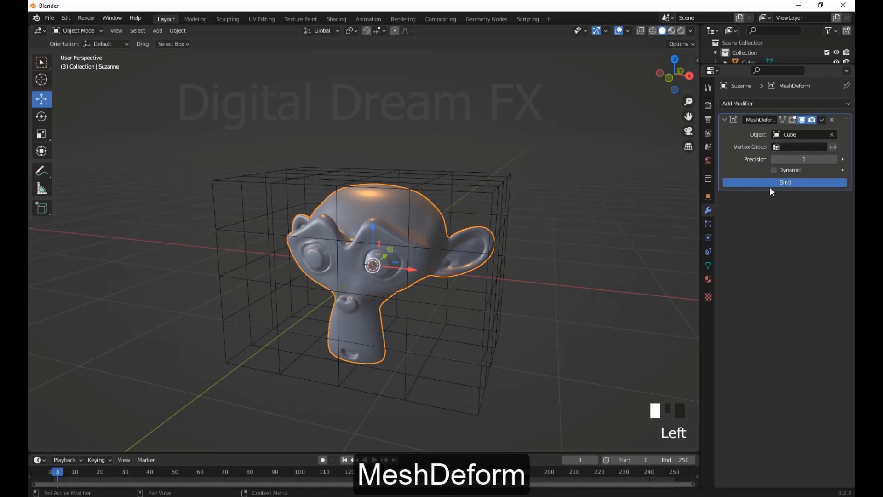
Select the cube cage and switch it to Edit Mode
middle_click(567, 249)
middle_drag(567, 249, 503, 191)
click(506, 185)
right_click(508, 180)
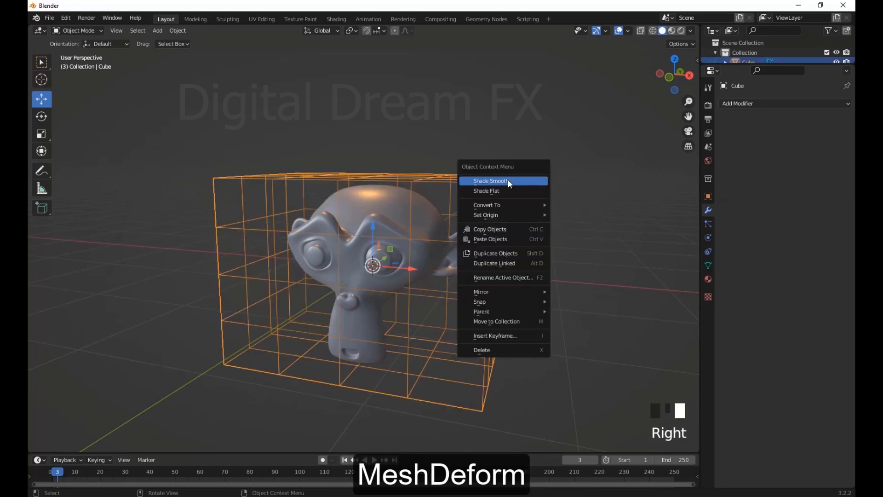
middle_click(602, 209)
click(79, 30)
click(87, 51)
Try moving the top centre row of cage vertices to deform the bound head
middle_drag(322, 152, 401, 165)
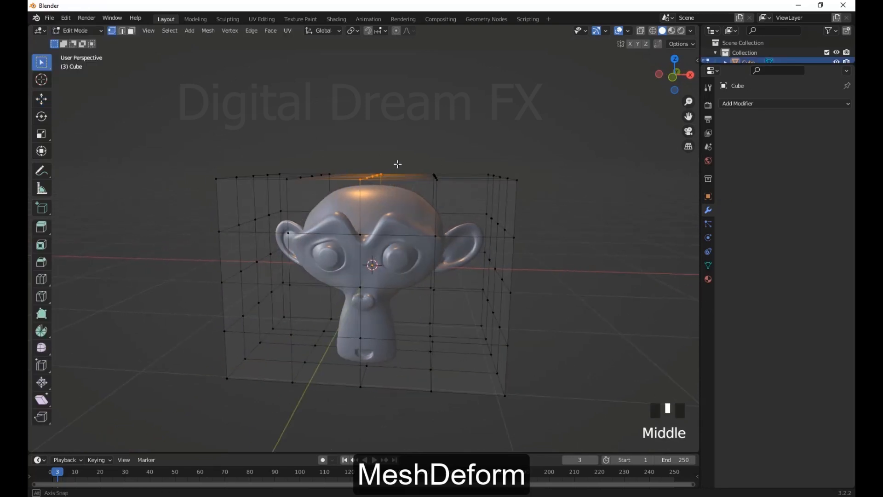
drag(350, 136, 399, 190)
key(g)
right_click(505, 225)
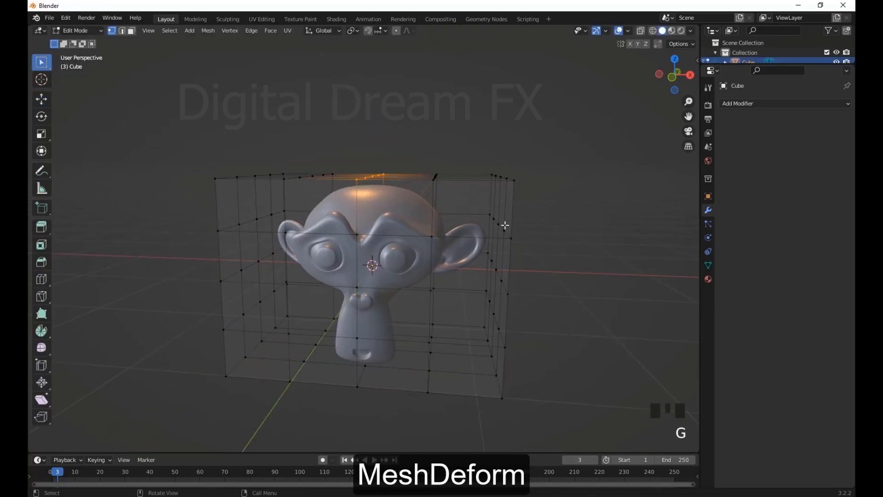
Try moving the upper cage vertices on the +X side to deform the head
middle_drag(505, 225, 506, 220)
scroll(504, 223, down, 2)
drag(487, 212, 438, 178)
key(g)
right_click(511, 271)
Try moving the upper edge vertices of the cage on the -X side to deform the head
scroll(471, 272, down, 1)
scroll(460, 273, up, 3)
middle_drag(388, 283, 435, 290)
drag(246, 168, 315, 203)
middle_drag(410, 288, 387, 293)
key(g)
right_click(325, 272)
Select the middle horizontal layer of cage vertices and scale it outward by 1.195
scroll(460, 303, down, 2)
middle_drag(529, 325, 514, 321)
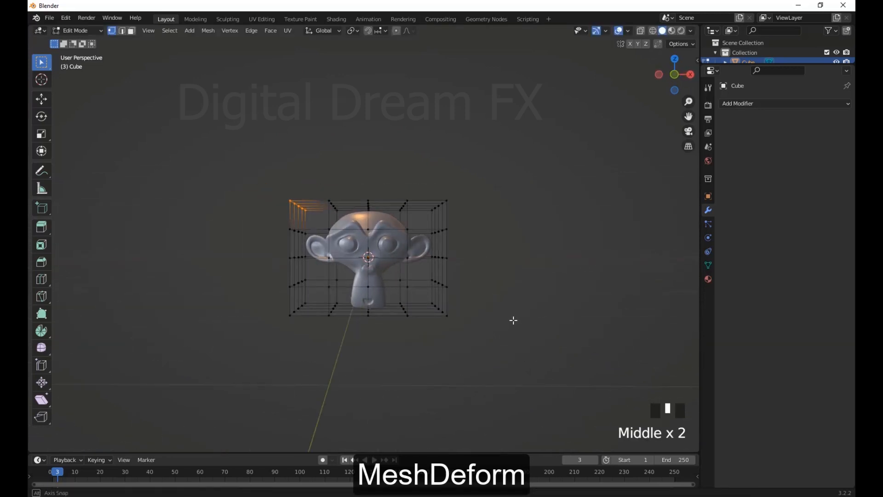
drag(266, 267, 248, 271)
middle_drag(249, 271, 557, 359)
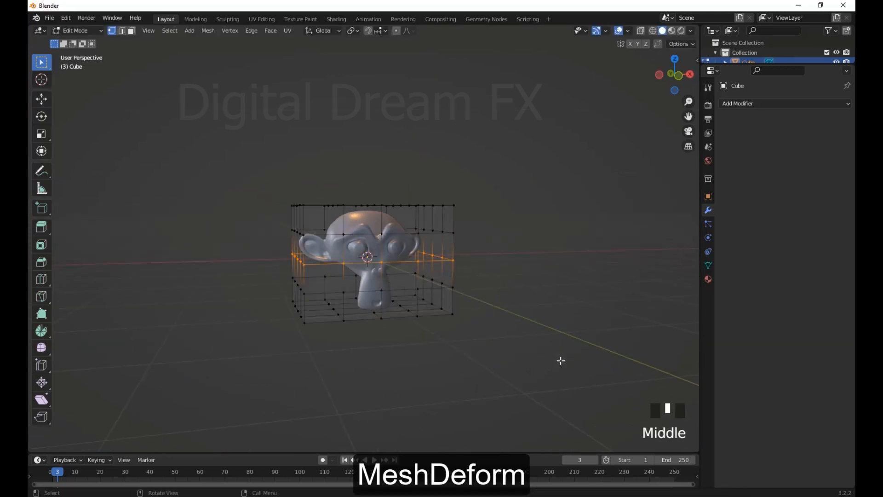
key(s)
click(442, 349)
middle_drag(442, 349, 340, 317)
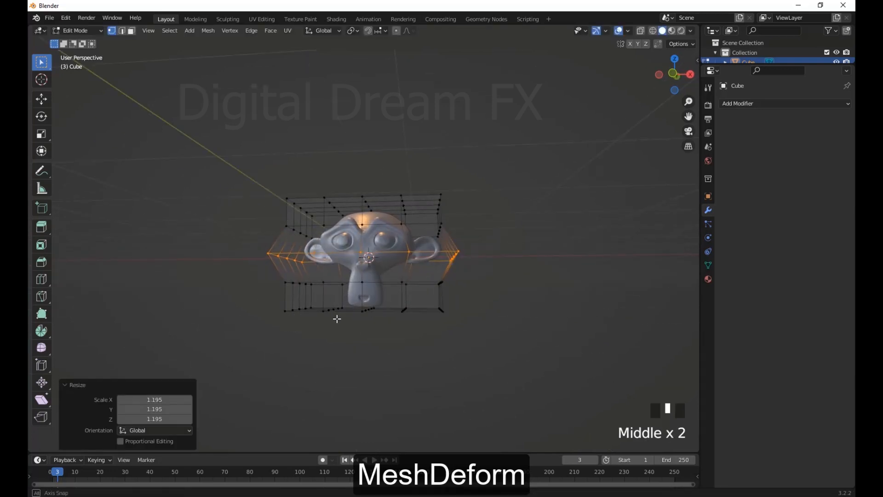
Select the lower layers of cage vertices, scale them outward to flare the base, and return to Object Mode
drag(549, 385, 250, 302)
middle_drag(250, 303, 273, 307)
key(s)
click(569, 388)
drag(479, 302, 271, 272)
key(s)
middle_drag(491, 343, 362, 230)
click(155, 430)
key(Tab)
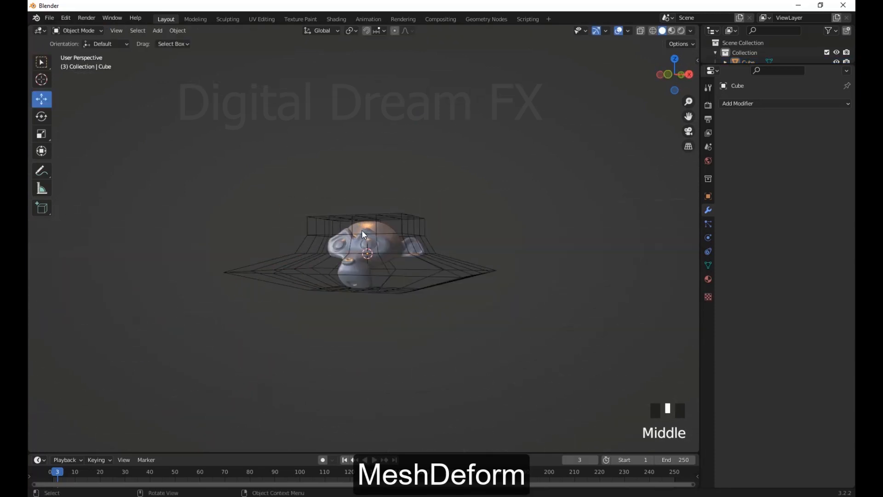
Select the monkey head and apply its Mesh Deform modifier
click(361, 230)
middle_drag(443, 323, 501, 281)
click(822, 119)
click(800, 134)
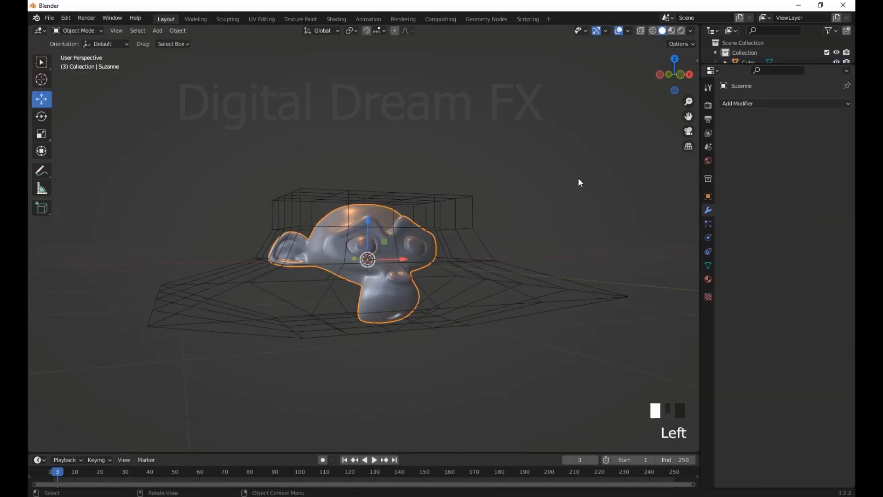
Delete the cube cage around the monkey head
click(438, 200)
key(x)
click(396, 229)
middle_drag(395, 228, 483, 341)
scroll(469, 367, up, 3)
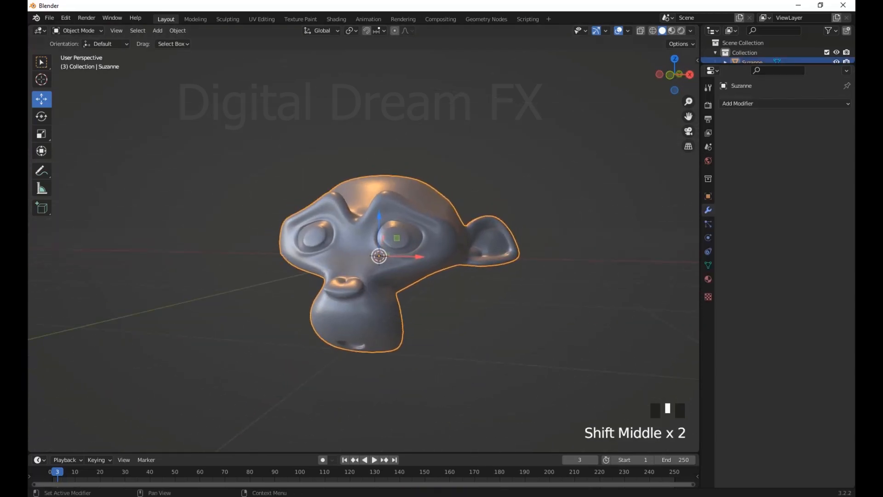
middle_drag(459, 205, 405, 276)
click(545, 260)
click(745, 105)
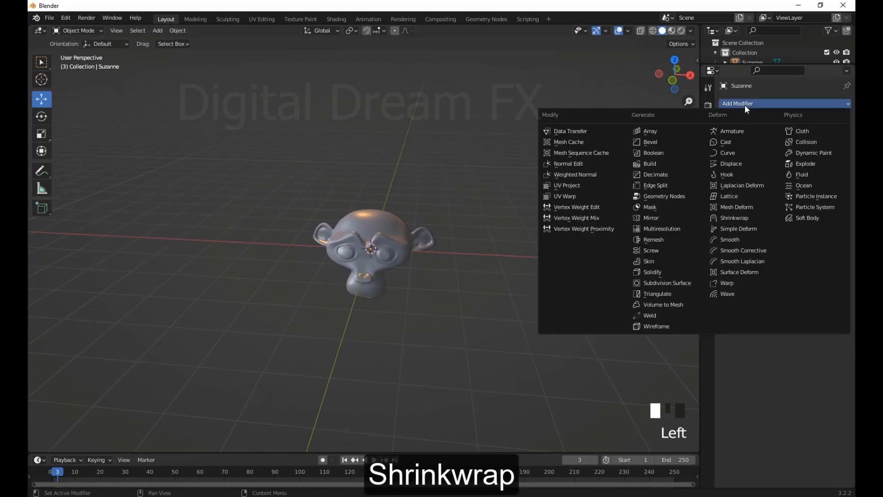
scroll(452, 217, up, 2)
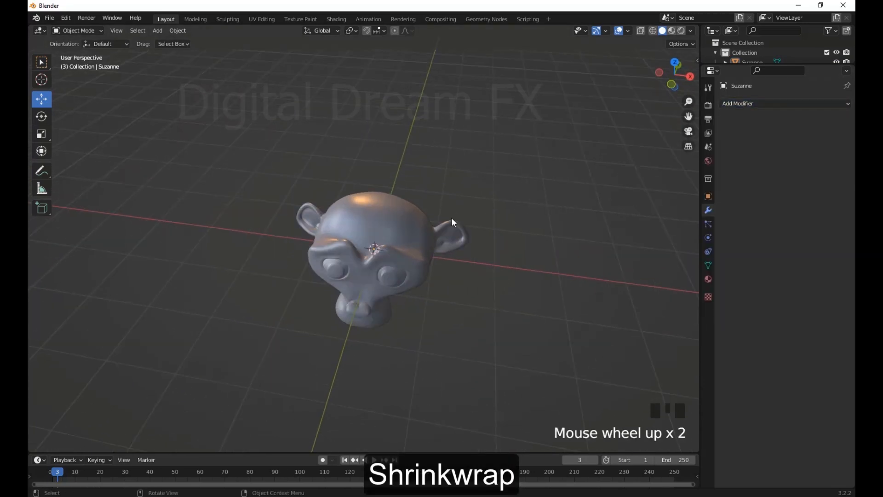
Add a mesh plane at the origin and scale it down by a factor of 0.147
double_click(374, 228)
middle_drag(374, 228, 536, 261)
key(shift+a)
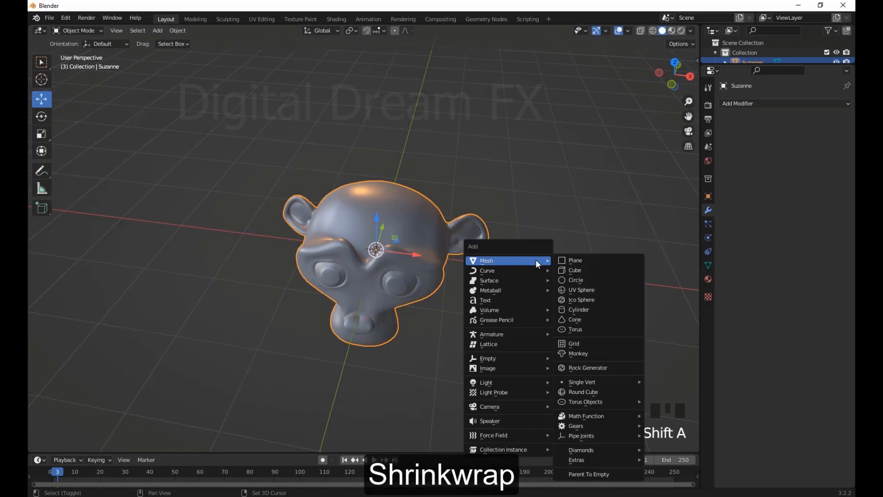
click(577, 260)
scroll(462, 256, down, 3)
middle_drag(462, 256, 488, 297)
key(s)
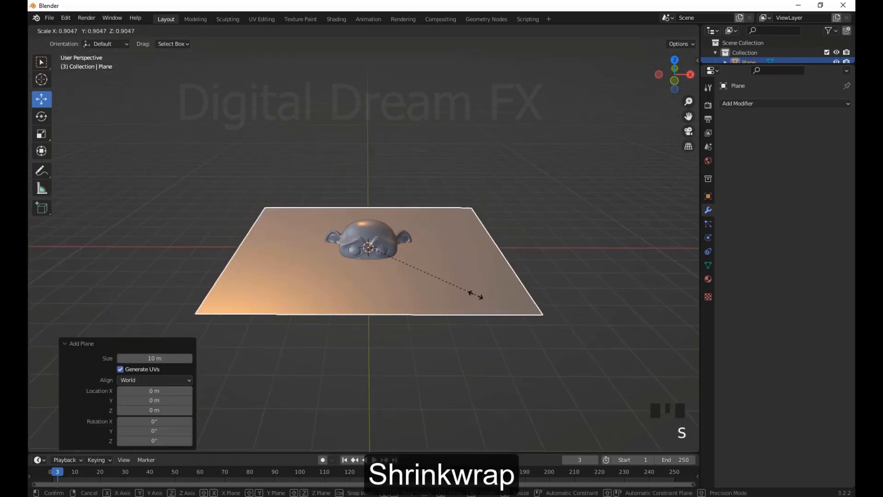
click(374, 217)
Move the plane up along Z to hover just above the top of the monkey head
drag(372, 213, 380, 151)
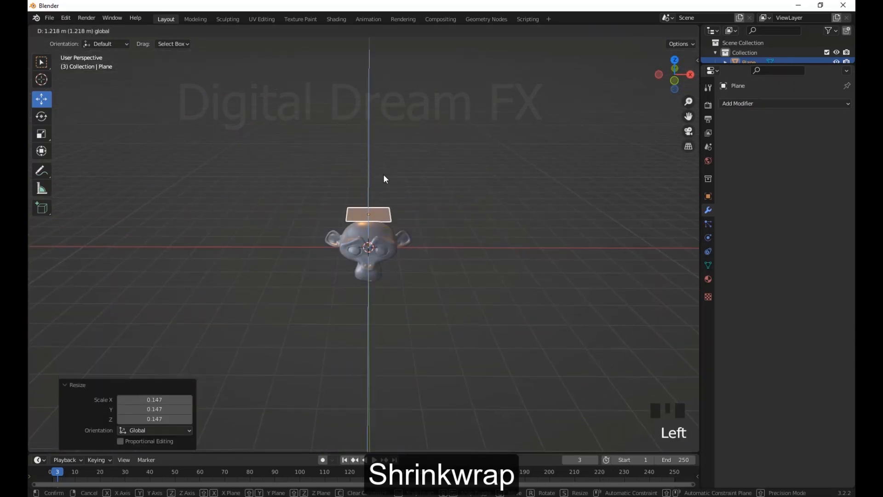
scroll(407, 208, up, 9)
scroll(391, 74, down, 1)
drag(389, 77, 389, 98)
middle_drag(414, 175, 451, 187)
Subdivide the whole plane repeatedly in Edit Mode, one cut at a time, into a dense grid
key(Tab)
right_click(443, 180)
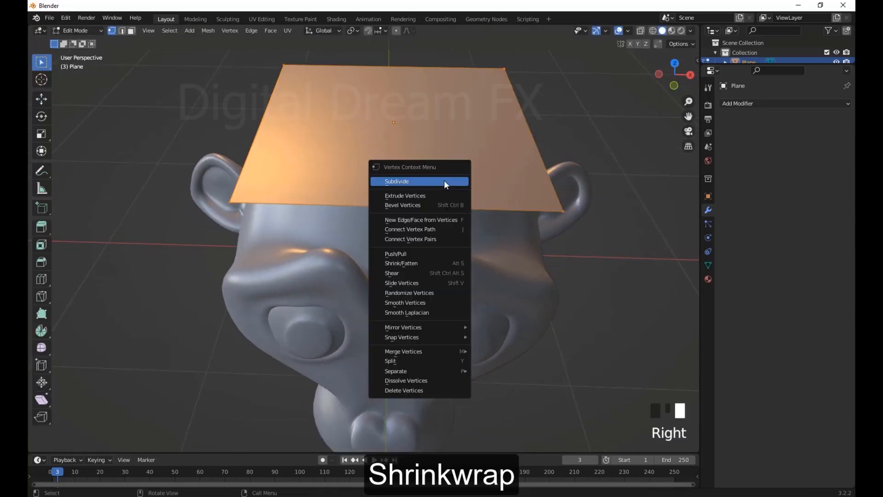
click(444, 180)
right_click(444, 181)
click(445, 181)
right_click(444, 181)
click(445, 180)
right_click(446, 180)
click(446, 180)
right_click(447, 179)
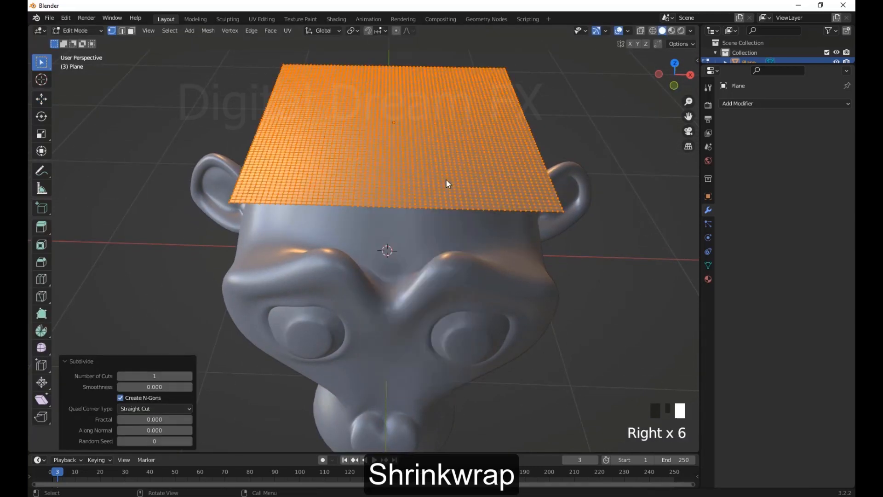
middle_drag(446, 181, 515, 208)
click(524, 206)
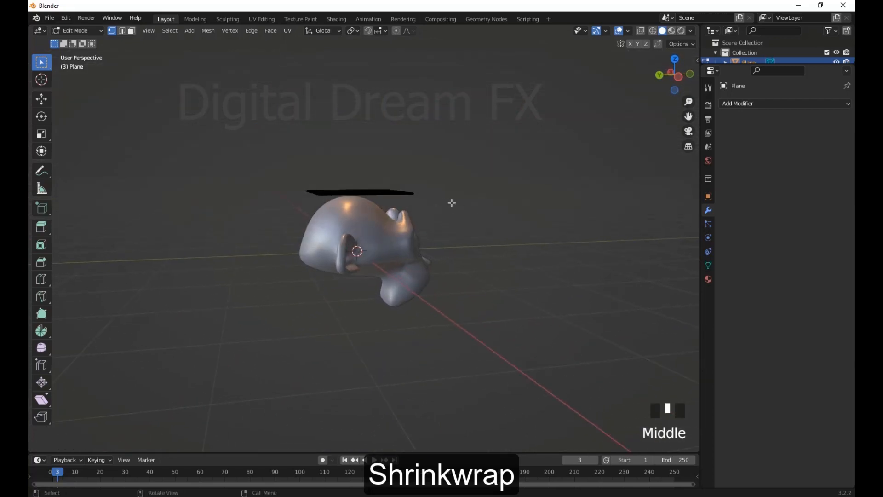
middle_drag(452, 203, 448, 199)
Return to Object Mode and shift the plane slightly along Y towards the back of the head
key(Tab)
drag(316, 193, 304, 194)
middle_drag(298, 213, 374, 248)
scroll(363, 244, up, 5)
click(473, 191)
click(428, 171)
middle_drag(442, 179, 471, 174)
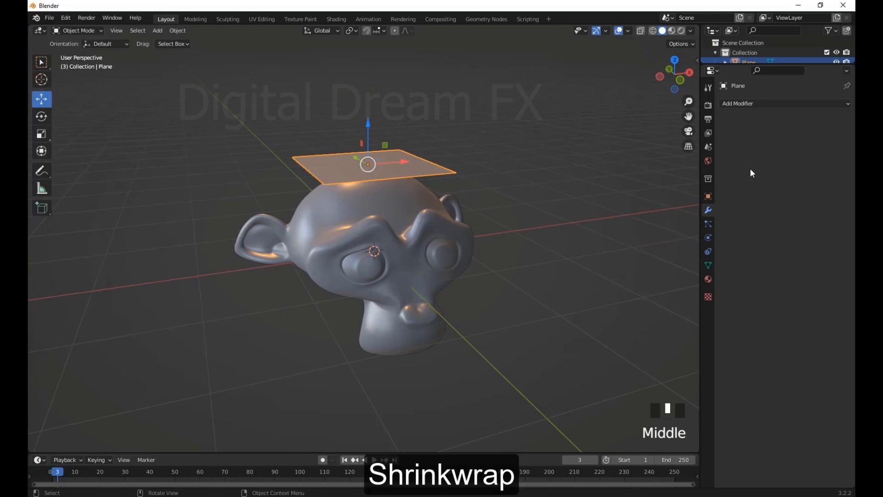
Add a Shrinkwrap modifier to the plane with Suzanne as the target
click(771, 108)
click(739, 216)
middle_drag(617, 239, 605, 242)
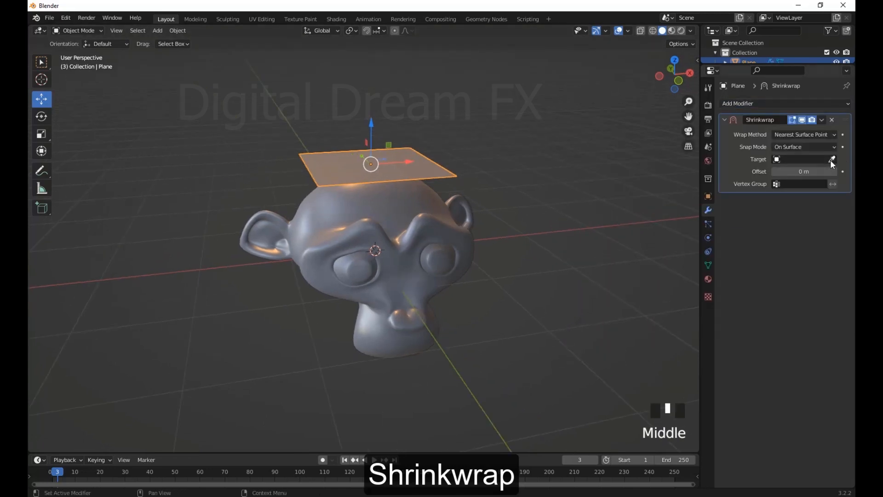
click(466, 214)
scroll(445, 242, down, 1)
scroll(482, 277, up, 4)
middle_drag(482, 276, 459, 247)
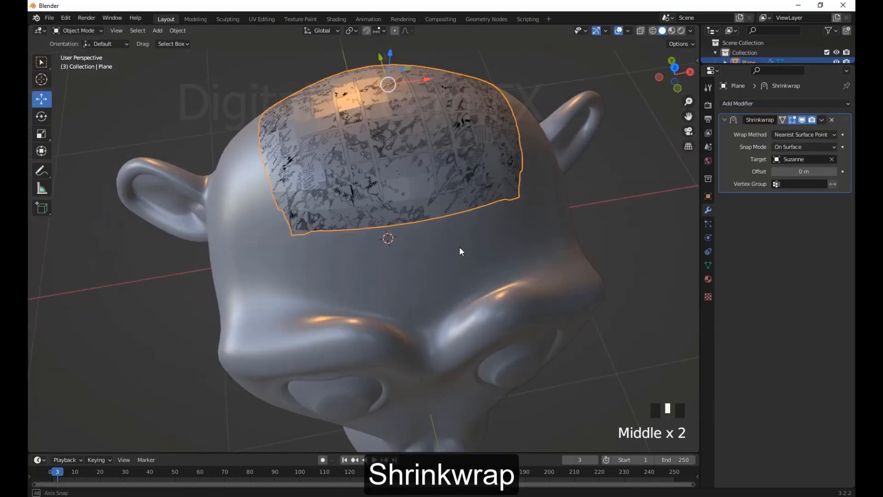
Try sliding the plane about 0.048 m along X, and try a Shrinkwrap offset of 0.14 m
mouse_move(426, 78)
mouse_down()
mouse_move(543, 75)
mouse_move(437, 79)
mouse_up()
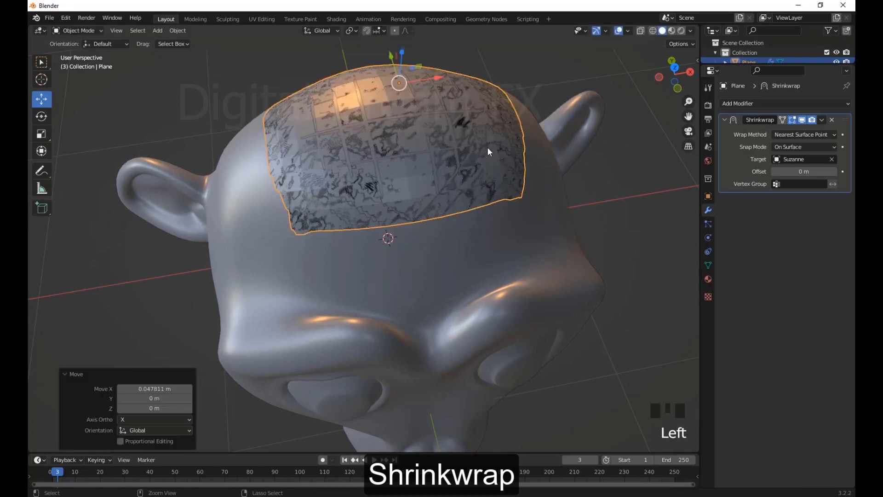
middle_drag(489, 150, 561, 239)
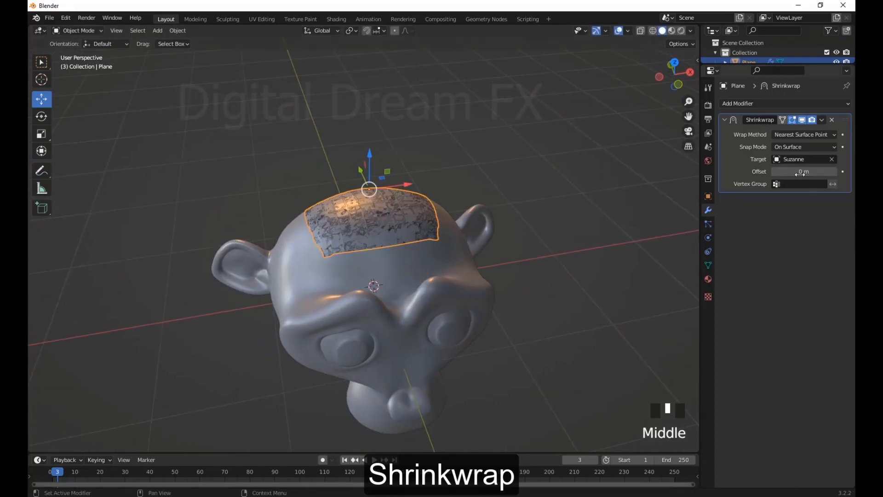
drag(804, 171, 828, 171)
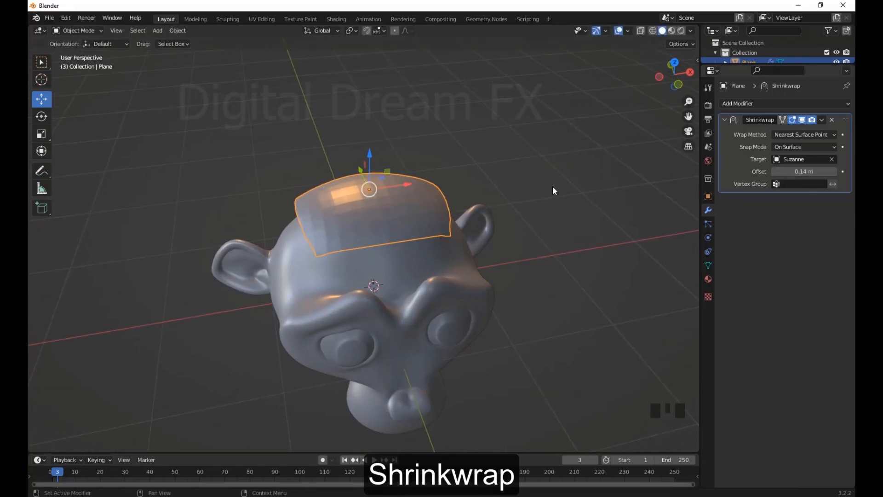
Set the plane's Shrinkwrap offset to 0.01 m
right_click(416, 191)
click(415, 191)
scroll(488, 217, down, 2)
middle_drag(499, 221, 427, 195)
scroll(426, 194, up, 3)
shift+middle_drag(425, 194, 701, 213)
right_click(426, 204)
click(774, 171)
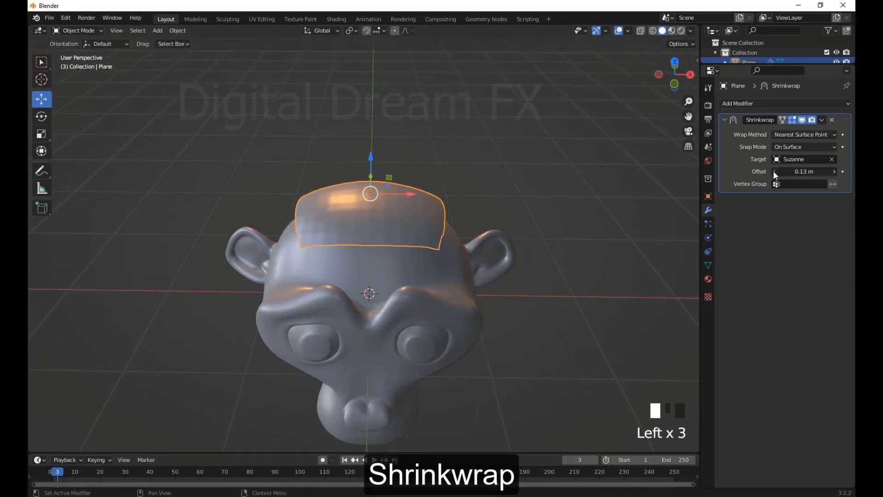
click(775, 171)
click(774, 171)
click(774, 171)
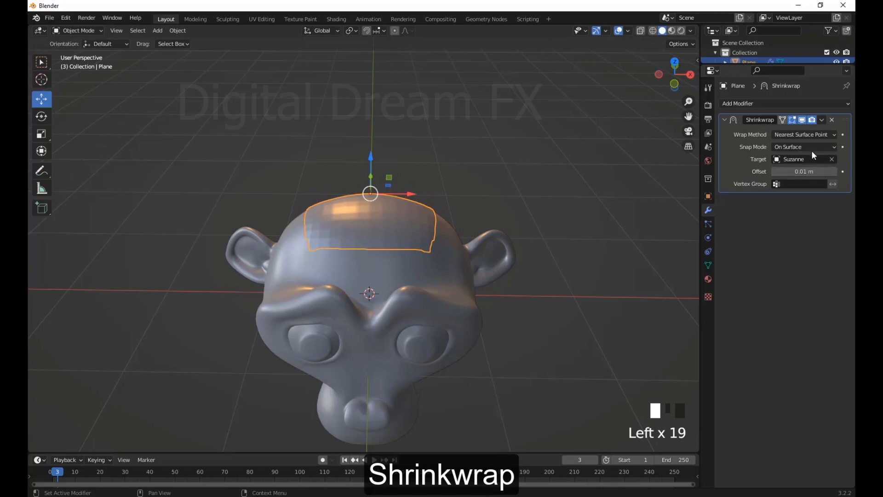
Try the Inside, Outside, Outside Surface and Above Surface snap modes of the Shrinkwrap modifier
drag(811, 150, 791, 167)
middle_drag(556, 230, 482, 217)
drag(785, 145, 781, 180)
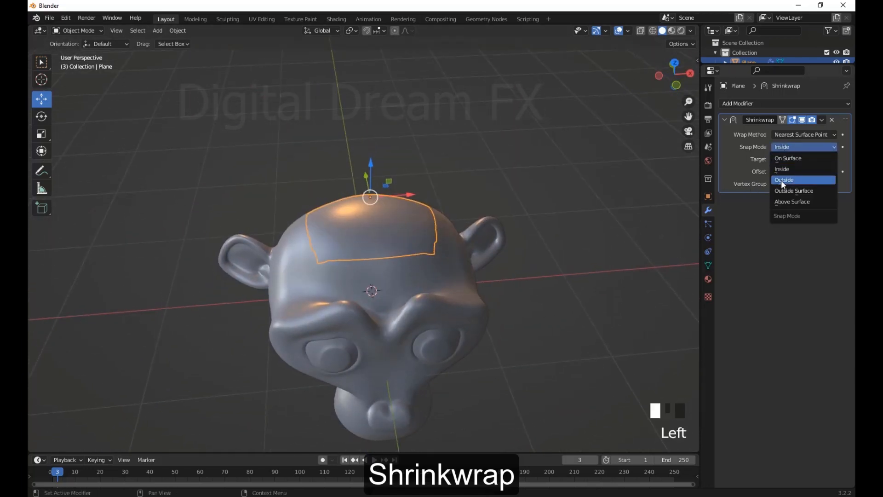
click(781, 181)
middle_drag(496, 234, 502, 198)
click(785, 190)
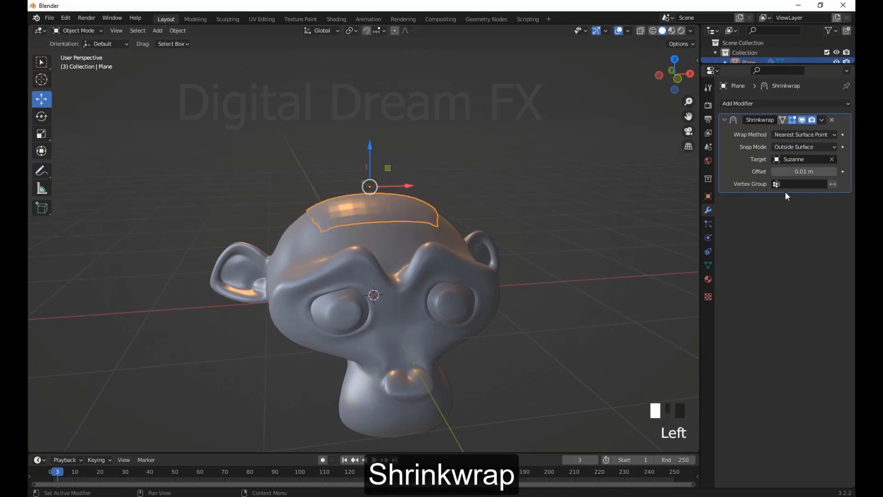
middle_drag(690, 193, 668, 184)
click(785, 204)
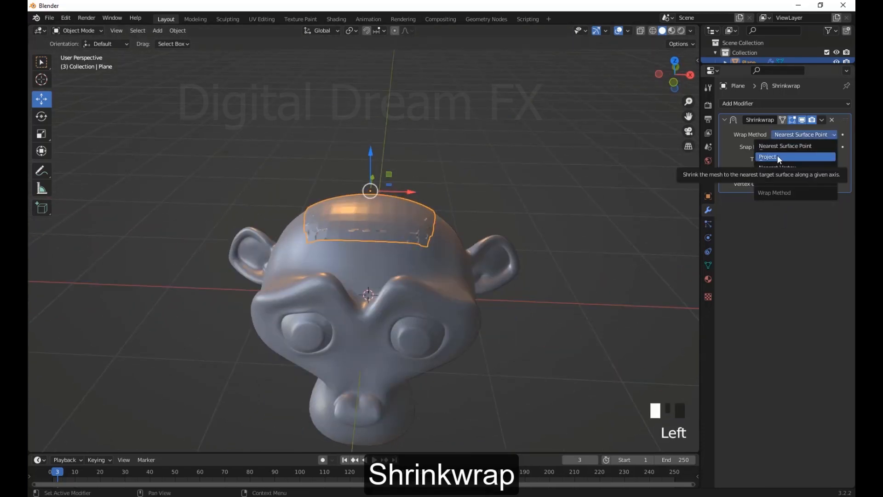
Try the Project wrap method, and set the Shrinkwrap back to Nearest Surface Point with the On Surface snap mode
click(778, 159)
click(804, 135)
click(799, 145)
click(804, 147)
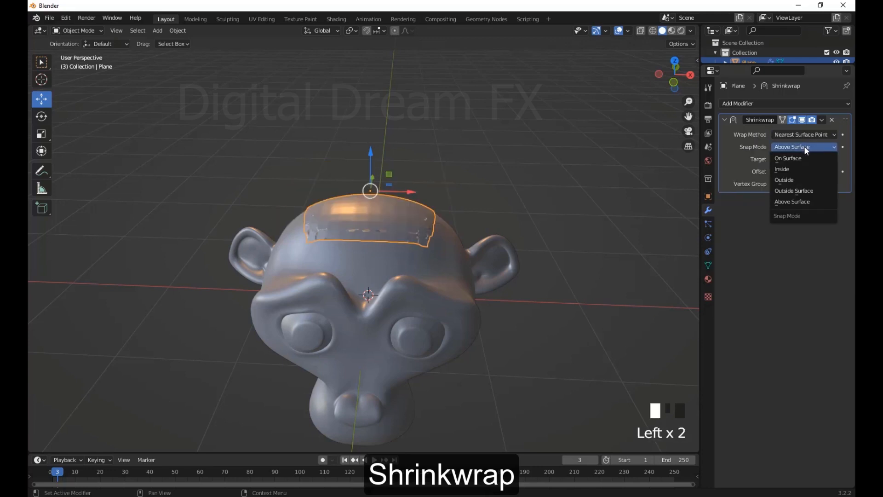
click(801, 158)
Slide the wrapped plane about 0.209 m along Y towards the back of the head
middle_drag(667, 198, 330, 182)
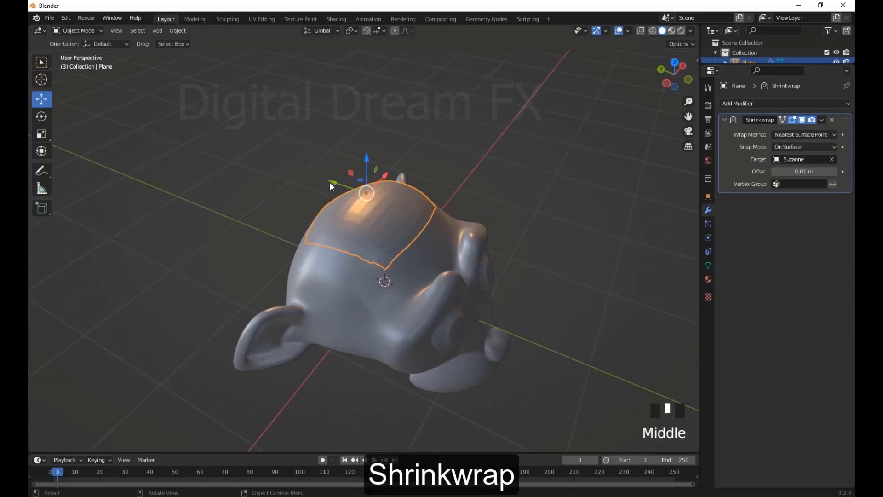
drag(330, 182, 307, 209)
middle_drag(307, 210, 452, 198)
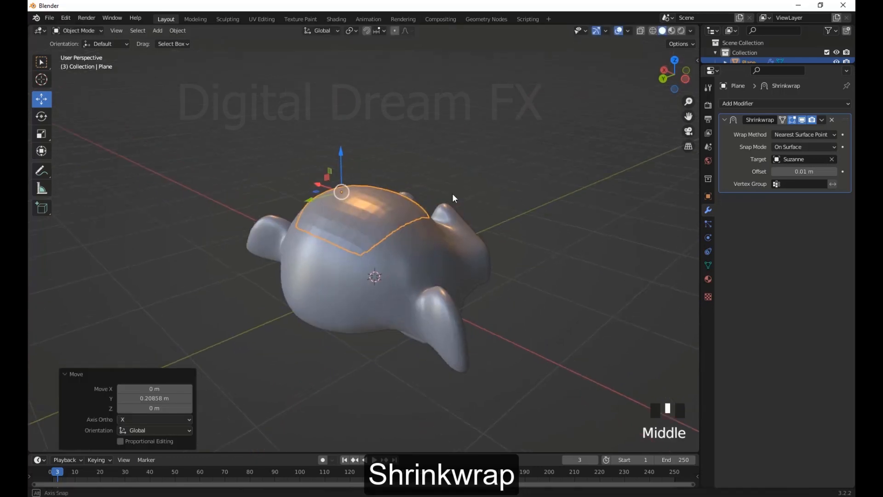
Try moving the wrapped plane down along Z and undo the move
drag(344, 151, 325, 200)
drag(344, 160, 347, 186)
key(ctrl+z)
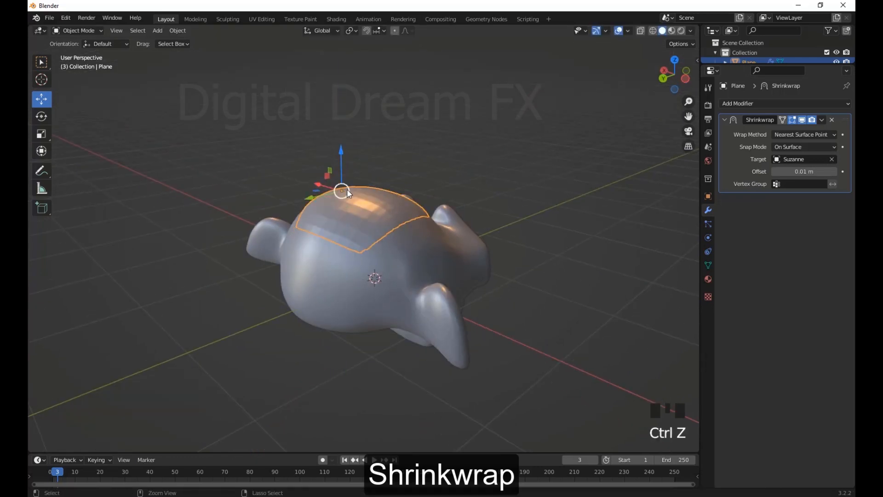
Slide the wrapped plane back and forth along Y, finishing with a move of about -0.167 m
middle_drag(347, 189, 312, 193)
drag(312, 193, 185, 267)
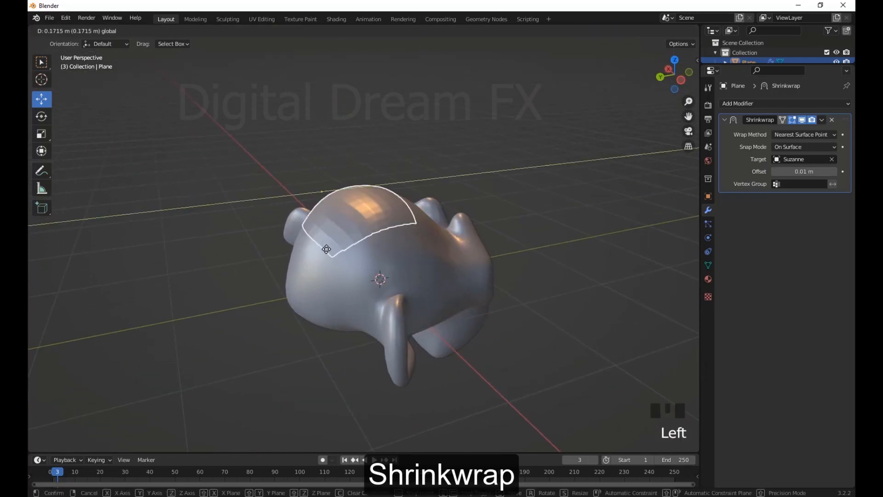
drag(336, 249, 337, 250)
Examine how the plane wraps over the monkey head from several angles and distances
middle_drag(510, 225, 437, 233)
scroll(460, 232, up, 1)
scroll(501, 230, down, 1)
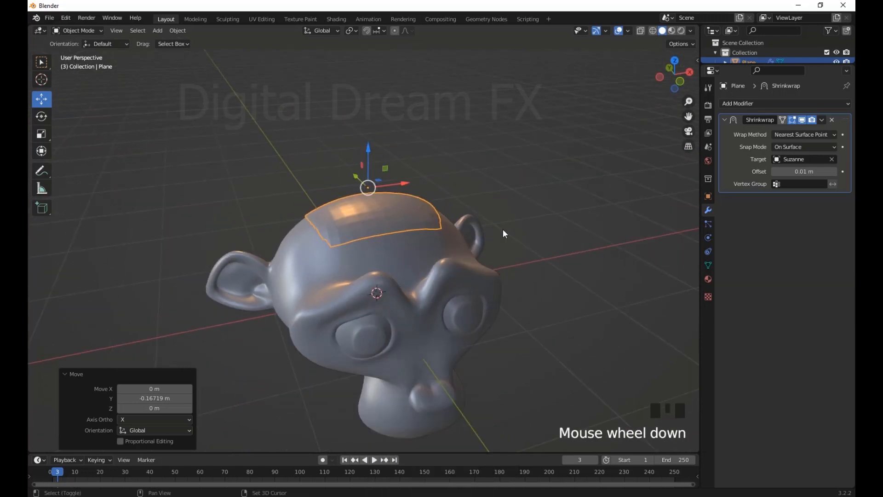
shift+middle_drag(540, 239, 535, 211)
shift+middle_drag(542, 220, 497, 223)
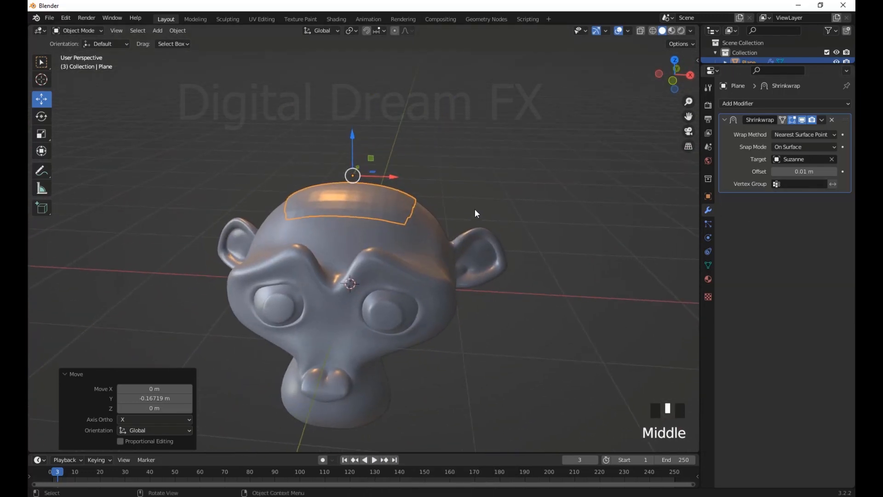
scroll(492, 216, down, 1)
scroll(517, 255, up, 3)
shift+middle_drag(542, 223, 554, 240)
mouse_move(554, 240)
middle_down()
mouse_move(563, 248)
mouse_move(566, 230)
middle_up()
shift+middle_drag(567, 230, 569, 159)
scroll(567, 184, down, 2)
shift+middle_drag(565, 211, 565, 197)
scroll(563, 210, down, 1)
shift+middle_drag(571, 230, 547, 235)
scroll(536, 205, down, 2)
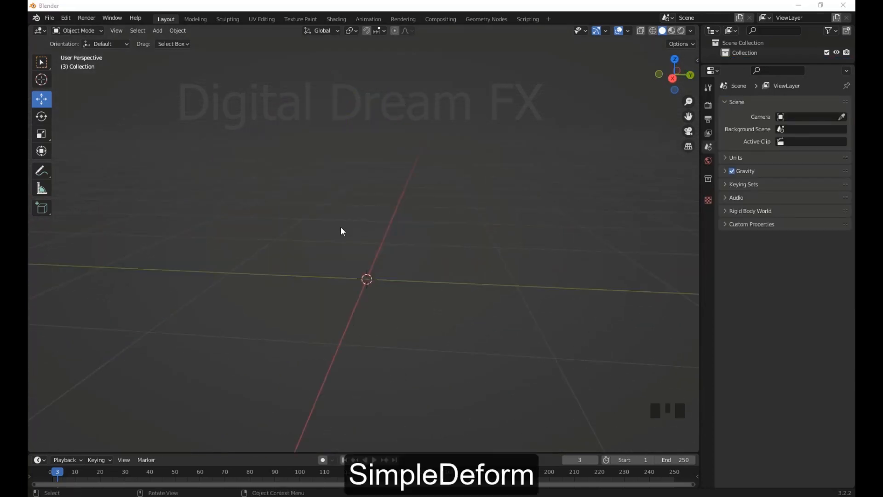
Add a cylinder with 32 vertices, a 1 m radius and a 2 m depth at the origin
key(shift+a)
mouse_move(318, 129)
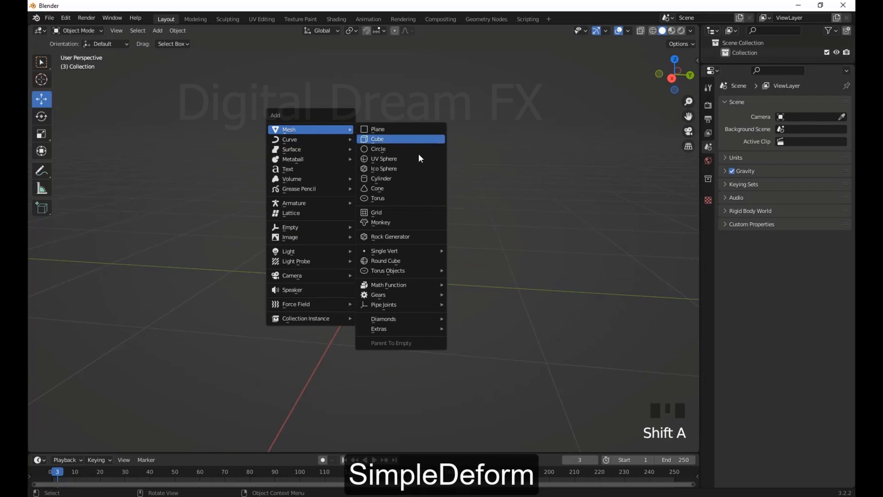
click(393, 179)
scroll(352, 229, down, 3)
scroll(394, 244, up, 6)
scroll(390, 230, down, 5)
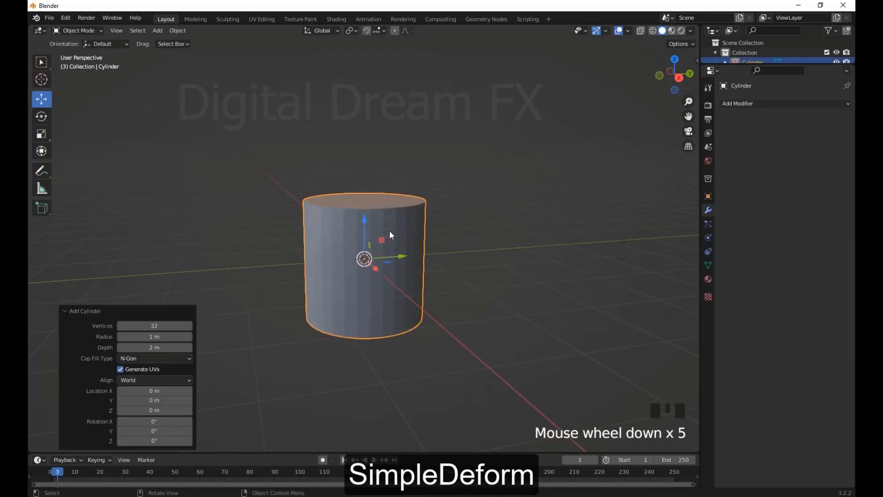
Stretch the cylinder along Z by a factor of 2.139
key(s)
key(z)
click(447, 267)
scroll(447, 267, down, 3)
scroll(430, 277, up, 4)
middle_drag(447, 268, 403, 294)
double_click(328, 208)
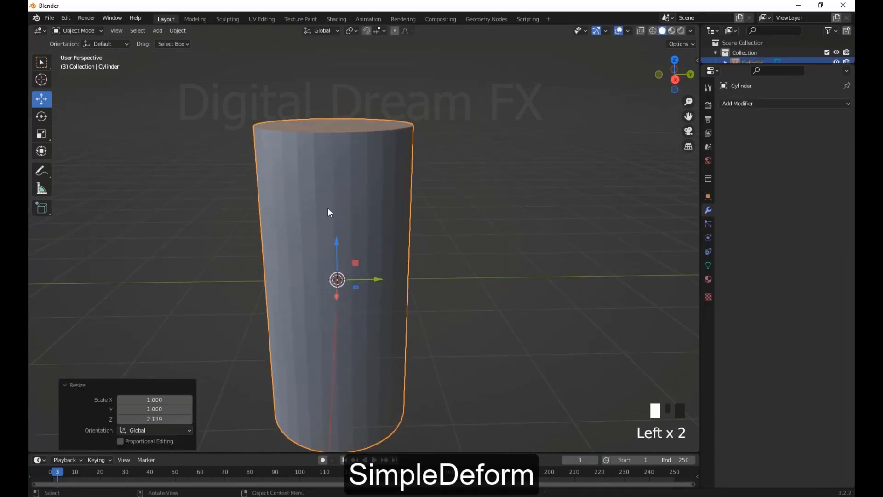
scroll(386, 246, down, 2)
middle_drag(388, 246, 332, 177)
Enter Edit Mode on the cylinder and deselect its two end caps, keeping only the side faces selected
key(Tab)
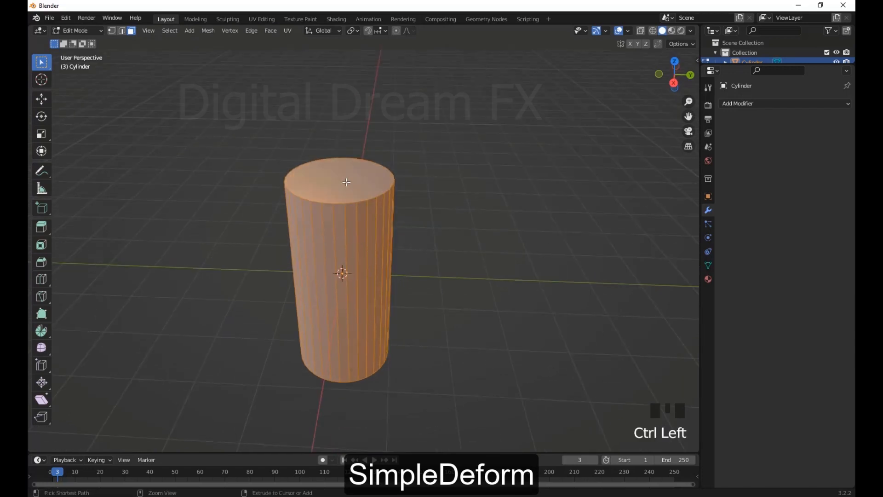
middle_drag(424, 237, 329, 217)
ctrl+click(344, 223)
scroll(368, 246, down, 3)
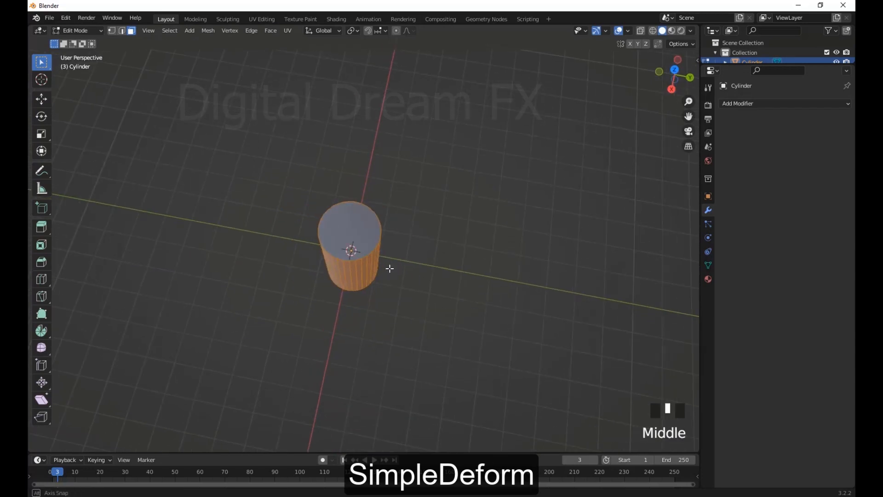
middle_drag(388, 266, 400, 161)
ctrl+click(350, 285)
scroll(440, 280, down, 3)
middle_drag(444, 221, 427, 293)
scroll(371, 280, up, 3)
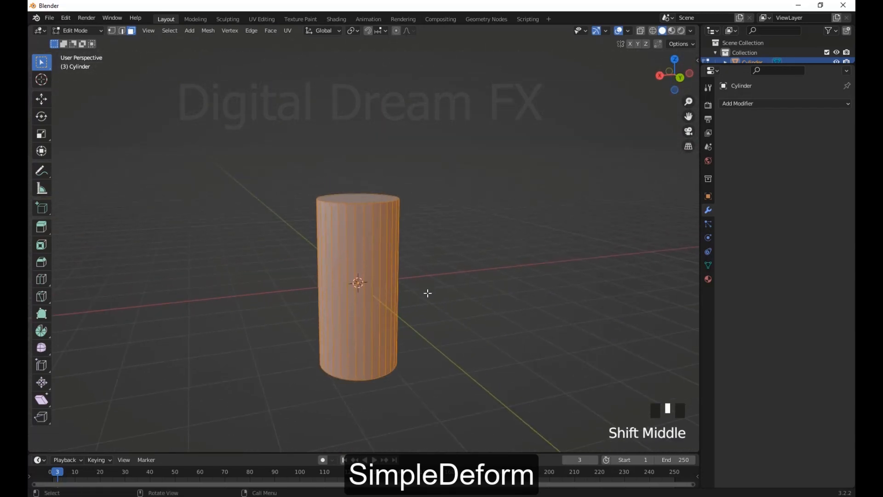
click(170, 30)
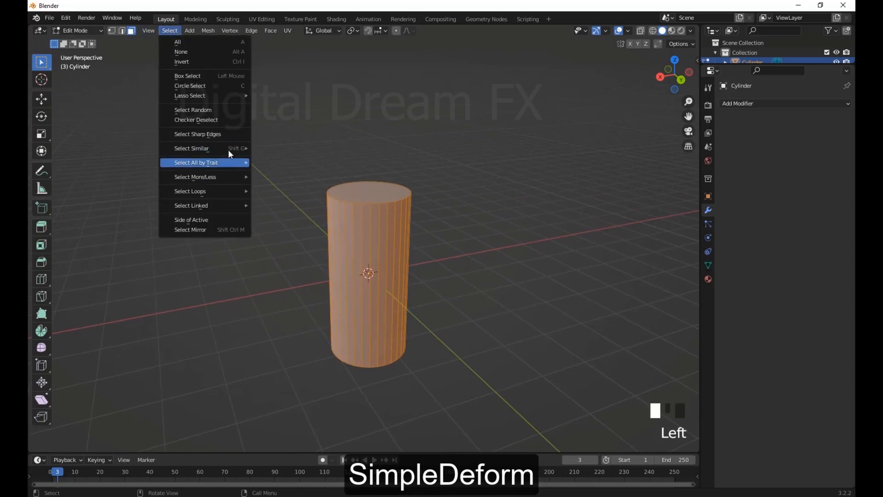
mouse_move(209, 166)
click(197, 110)
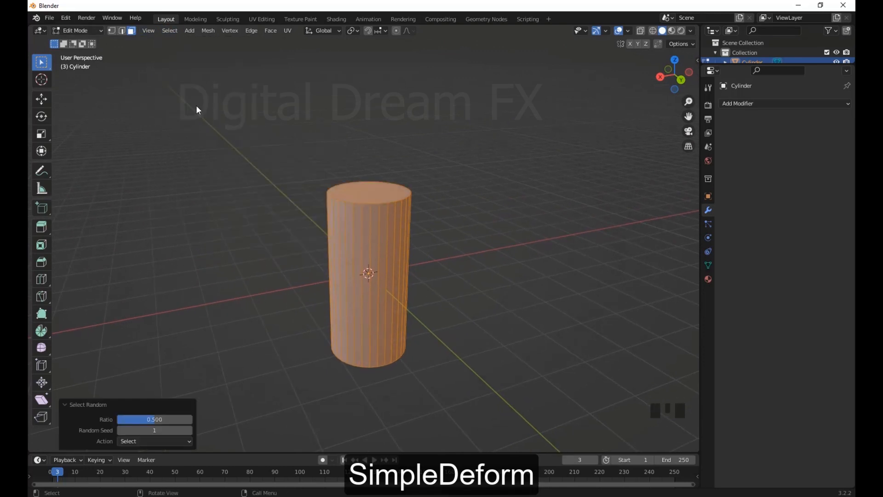
Apply Checker Deselect to the side faces with 1 deselected, 1 selected and an offset of 0
click(166, 32)
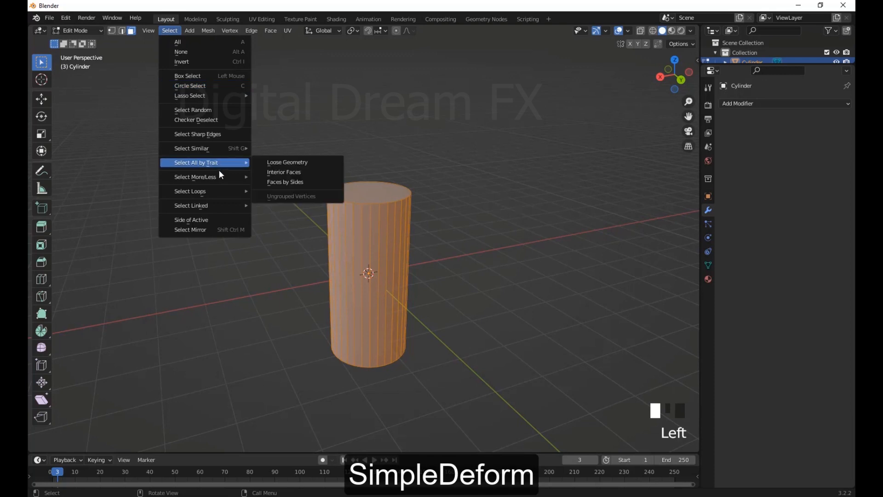
mouse_move(217, 178)
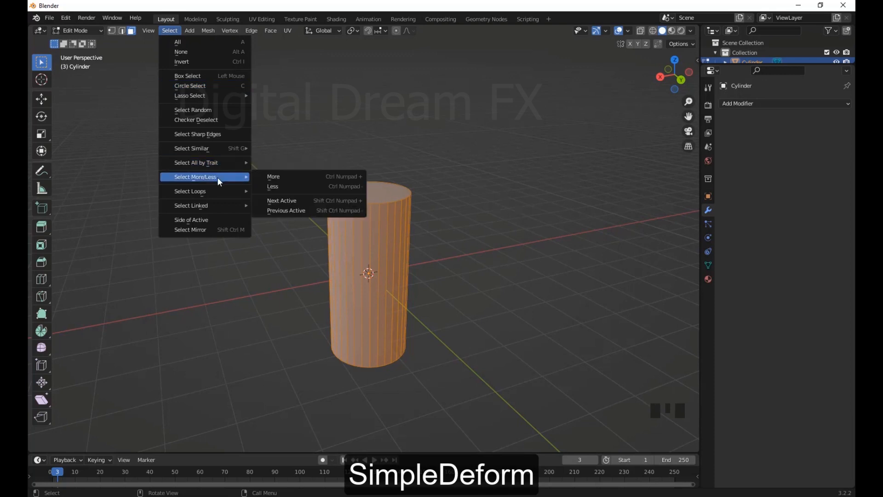
click(205, 119)
middle_drag(205, 118, 311, 334)
scroll(311, 335, up, 4)
scroll(384, 292, up, 2)
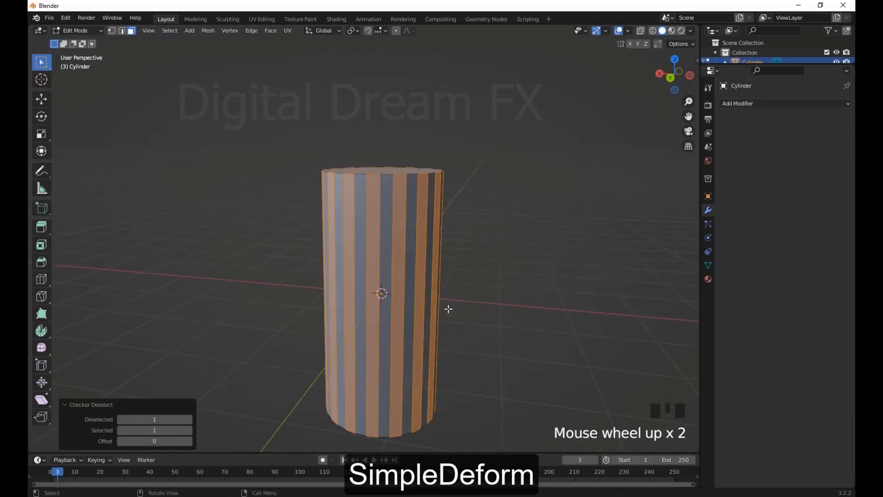
Extrude the alternating side faces outward along their normals to form vertical ridges
middle_drag(450, 308, 481, 327)
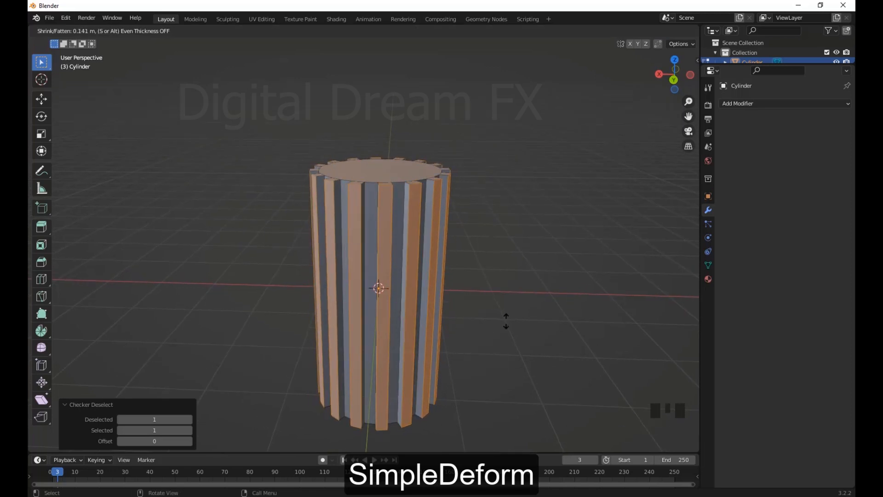
scroll(504, 321, down, 3)
click(441, 312)
scroll(428, 332, up, 6)
Add multiple evenly spaced horizontal loop cuts along the ridged cylinder's height and return to Object Mode
middle_drag(414, 349, 443, 333)
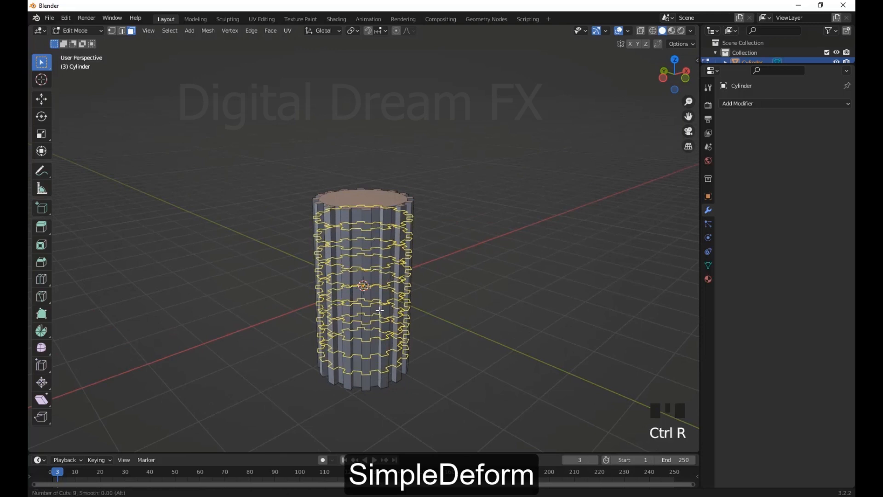
scroll(379, 311, up, 4)
click(449, 342)
middle_drag(449, 339, 354, 341)
scroll(447, 307, up, 5)
key(Tab)
Add a Simple Deform modifier to the ridged cylinder and set its twist axis to Z
click(378, 260)
scroll(378, 259, down, 2)
middle_drag(379, 259, 386, 260)
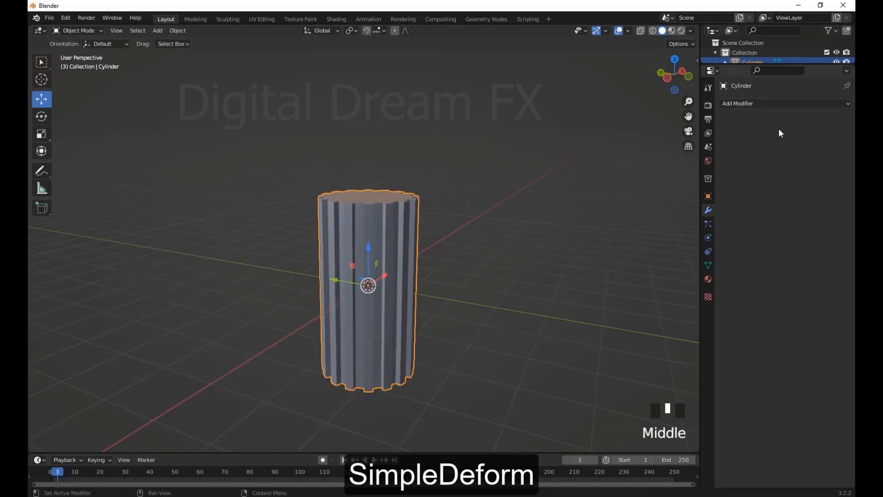
click(762, 106)
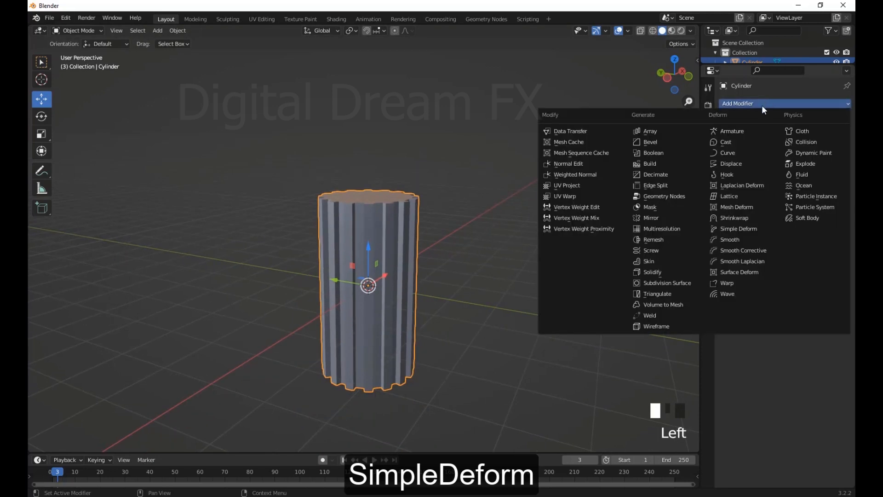
click(738, 229)
middle_drag(575, 276, 513, 324)
scroll(566, 280, up, 2)
click(828, 171)
scroll(510, 299, down, 3)
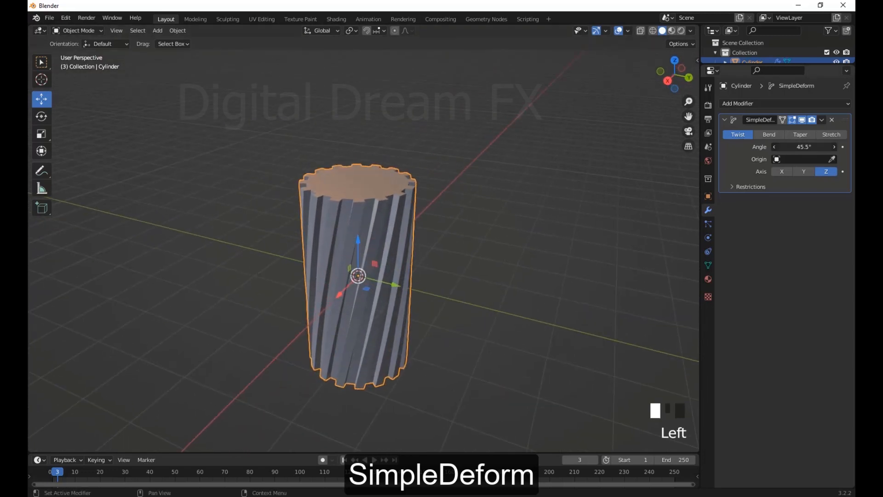
Try a twist angle of about -358°, set it to 330°, and inspect the spiralled ridges up close
drag(804, 146, 750, 147)
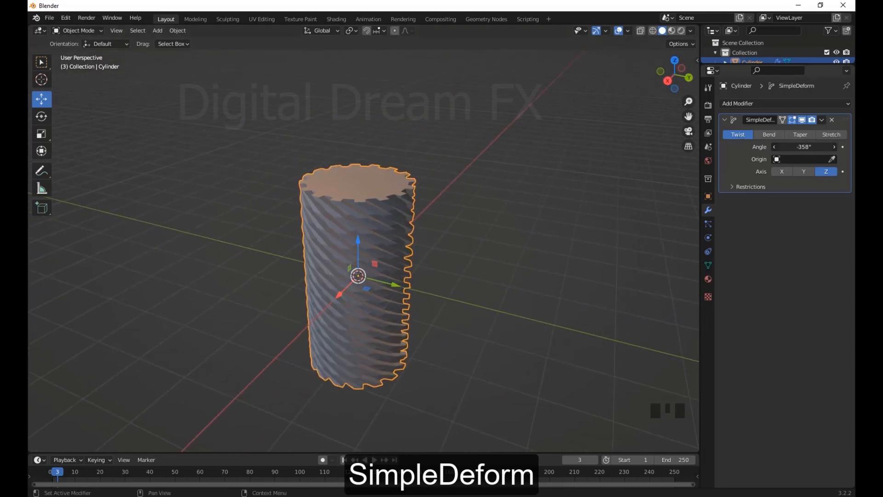
drag(804, 146, 835, 147)
middle_drag(509, 207, 463, 182)
scroll(412, 139, up, 5)
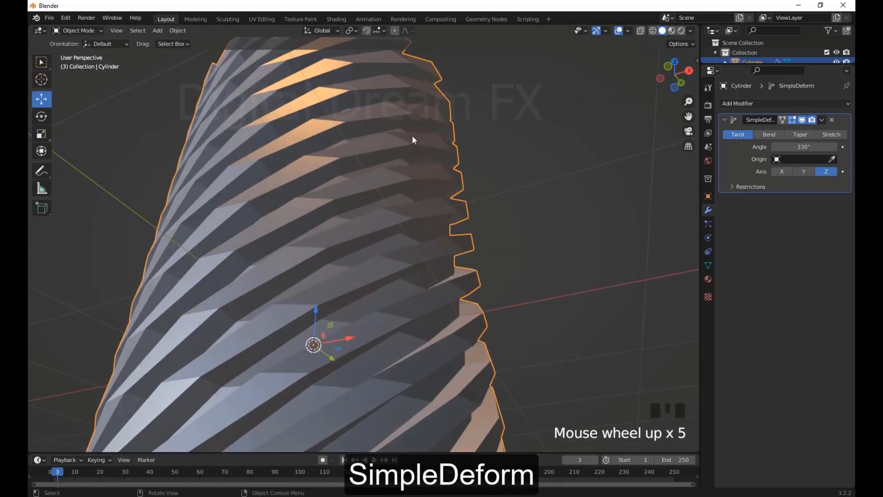
scroll(368, 174, down, 7)
middle_drag(221, 296, 410, 331)
scroll(411, 329, down, 4)
shift+middle_drag(490, 325, 462, 301)
Add a Plain Axes empty at the origin and raise it along Z to about 3.15 m
double_click(258, 261)
click(259, 262)
key(shift+a)
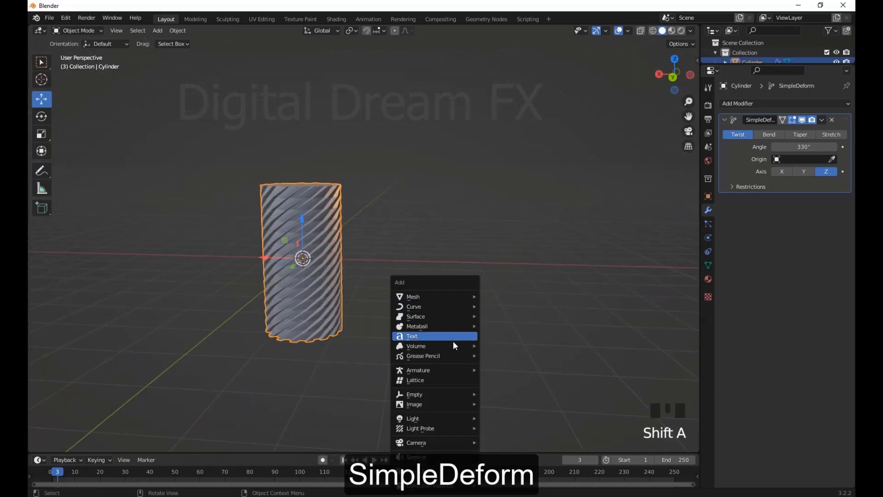
mouse_move(437, 415)
click(507, 394)
middle_drag(508, 395, 333, 233)
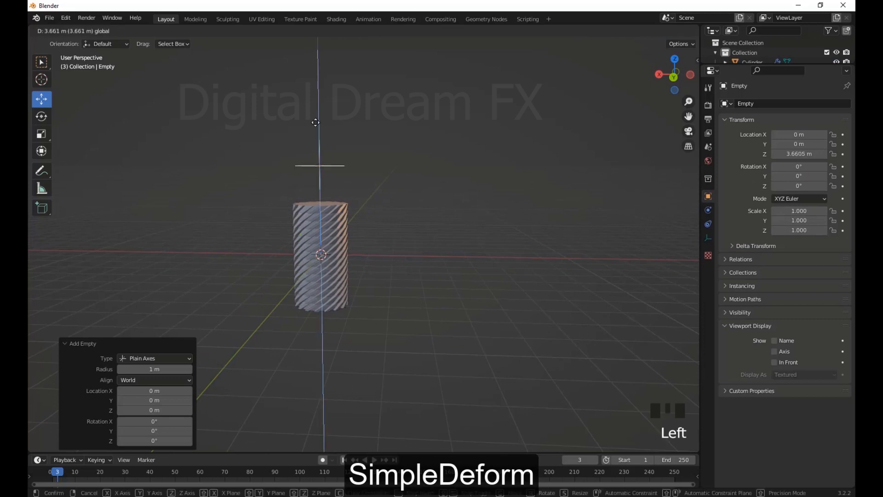
click(315, 122)
Set the empty as the origin object of the cylinder's Simple Deform modifier
click(311, 263)
shift+middle_drag(311, 263, 345, 272)
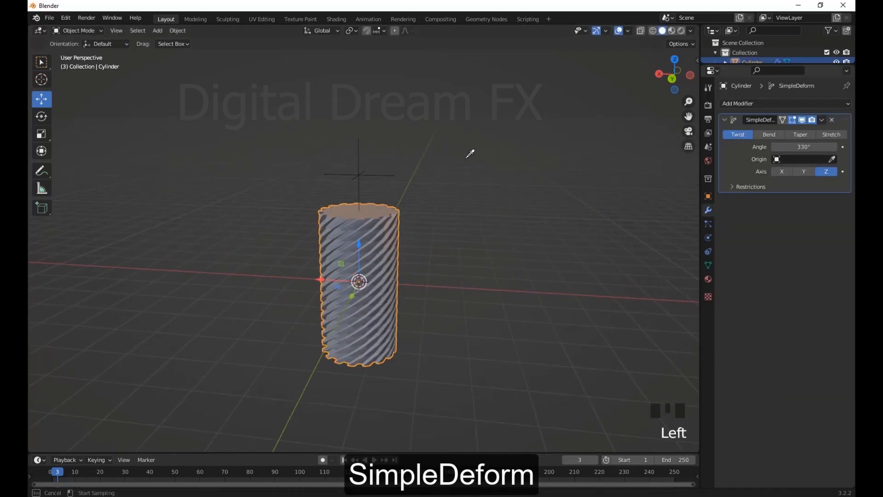
click(359, 171)
scroll(406, 217, down, 2)
shift+middle_drag(407, 217, 394, 207)
Move the empty back and forth along X and Z to test the twist, leaving it offset along X
click(363, 193)
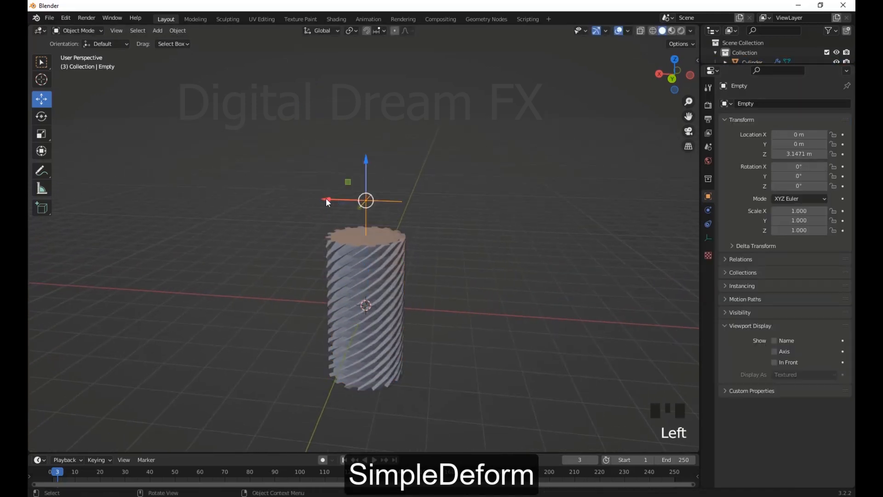
drag(327, 199, 295, 215)
middle_drag(295, 215, 336, 205)
drag(364, 168, 422, 317)
middle_drag(431, 322, 406, 352)
click(398, 315)
middle_drag(517, 347, 521, 348)
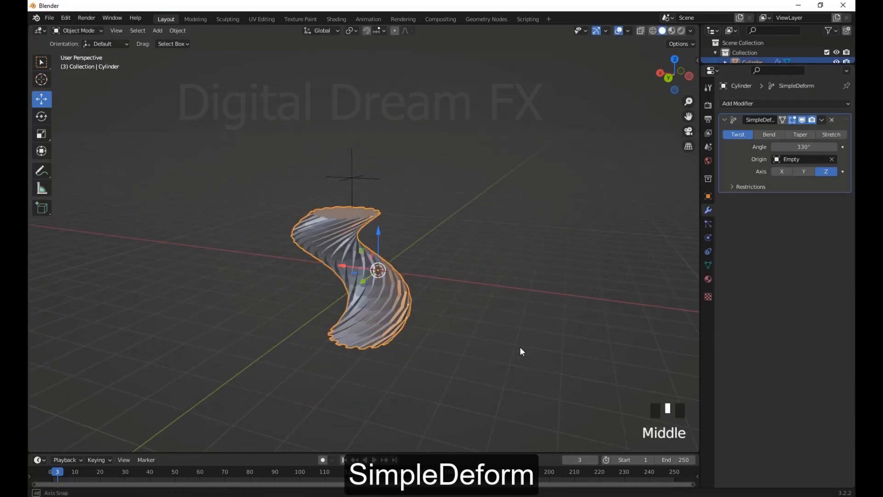
Try the twist around the Y and X axes and set the axis back to Z
click(808, 172)
click(783, 173)
click(807, 172)
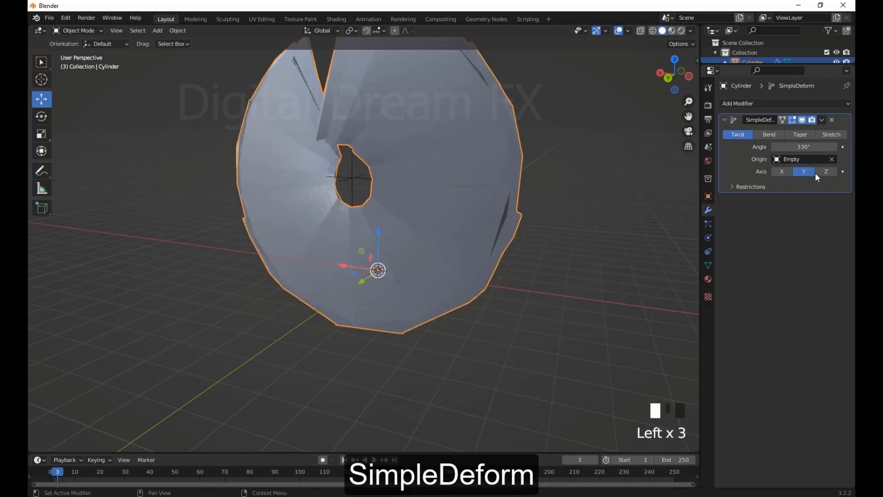
click(824, 172)
Clear the origin object from the cylinder's Simple Deform modifier
click(832, 159)
scroll(424, 278, up, 2)
middle_drag(483, 272, 443, 285)
middle_drag(443, 285, 488, 286)
Switch the Simple Deform modifier to Bend and try bending the cylinder around the Y and X axes
click(771, 134)
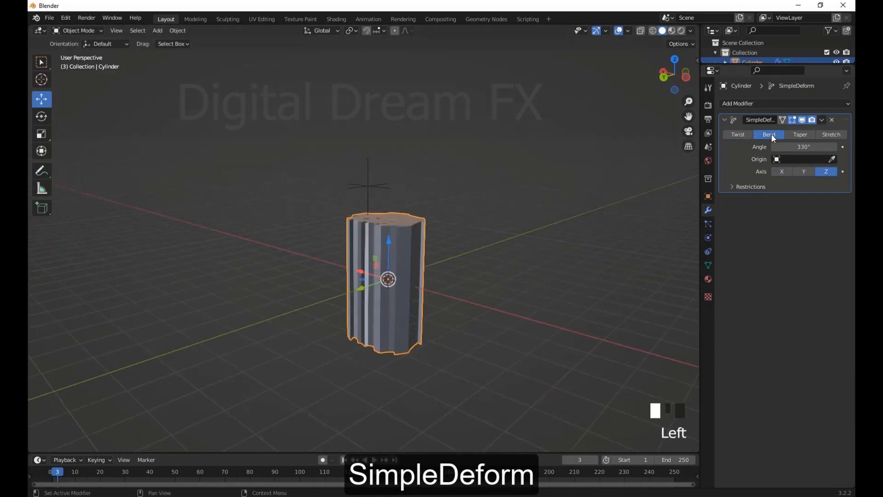
middle_drag(435, 324, 458, 370)
scroll(480, 358, up, 2)
click(807, 172)
click(784, 173)
middle_drag(348, 391, 449, 357)
scroll(449, 357, up, 1)
shift+middle_drag(449, 357, 430, 345)
Vary the bend angle and inspect the bent cylinder
drag(804, 147, 752, 147)
scroll(418, 277, down, 3)
scroll(439, 316, up, 4)
middle_drag(418, 277, 399, 284)
Switch the modifier to Taper along Z and try a factor of -0.936, settling on 1.014
click(801, 135)
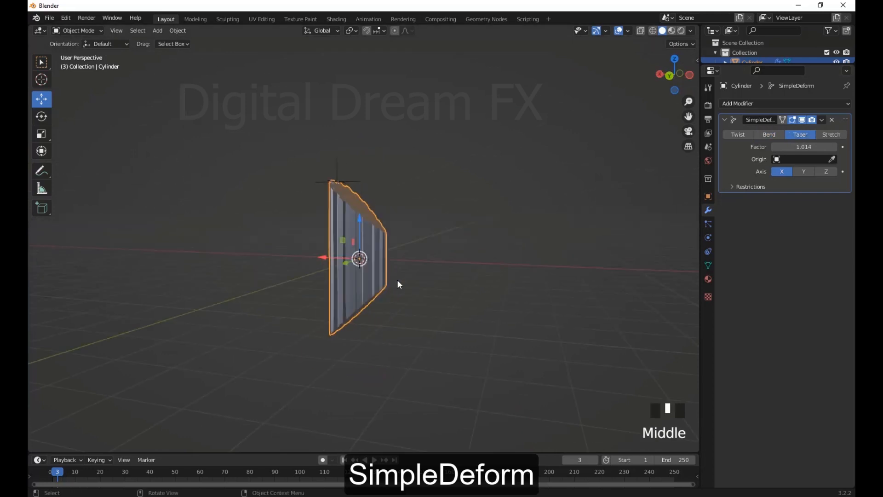
click(825, 172)
middle_drag(464, 198, 500, 232)
drag(804, 147, 782, 147)
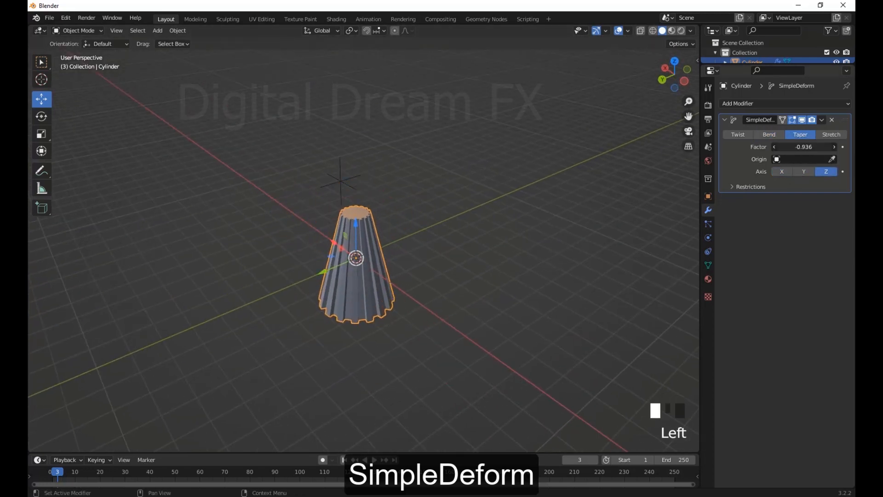
middle_drag(583, 158, 495, 197)
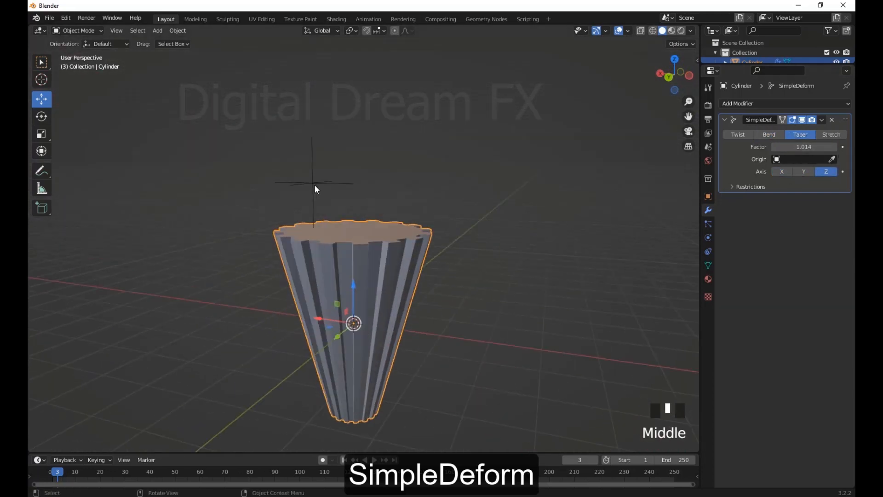
Set the empty as the taper's origin and move it about -0.944 m along X and up and down along Z
shift+middle_drag(314, 184, 361, 197)
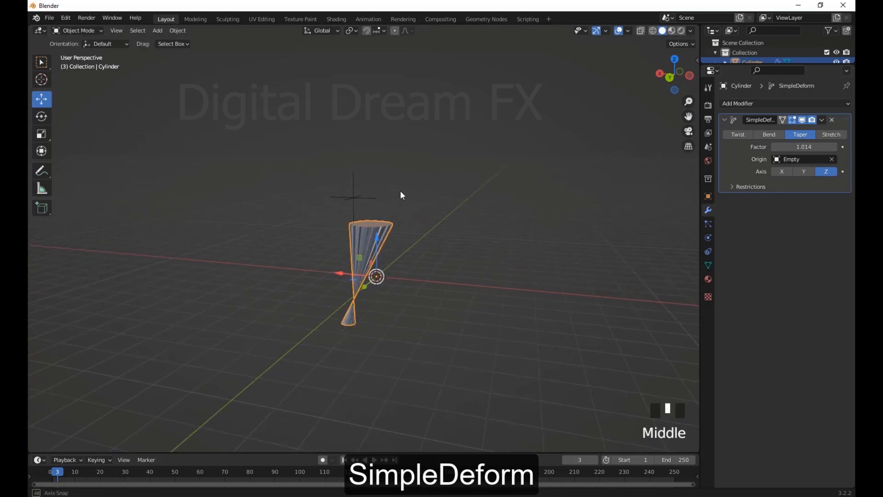
click(353, 198)
drag(354, 200, 352, 201)
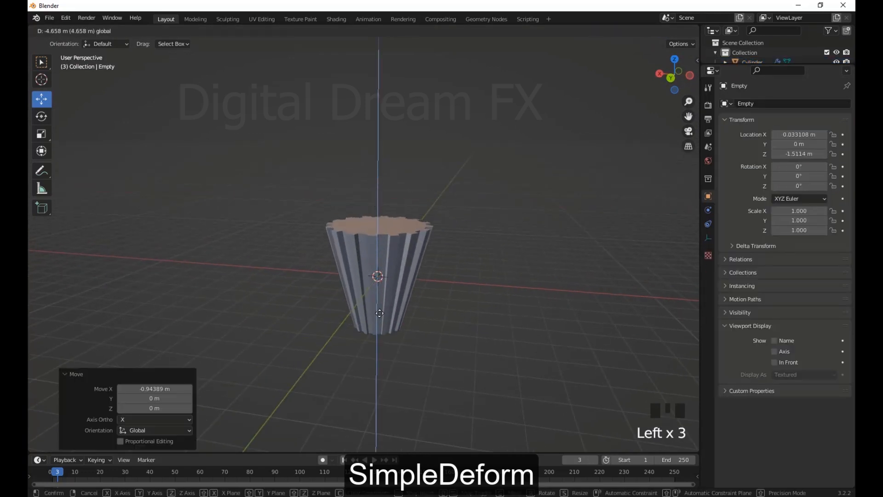
drag(379, 313, 403, 212)
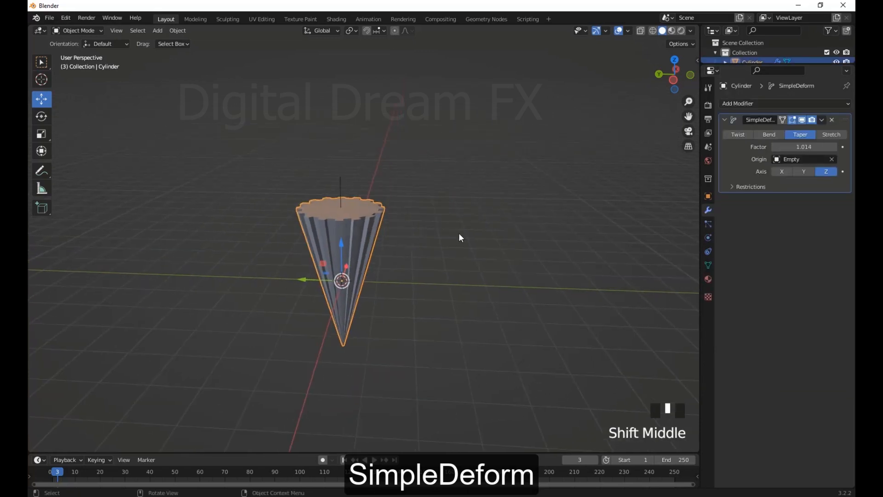
Delete the tapered cylinder and the empty from the scene
shift+middle_drag(459, 232, 482, 209)
key(Delete)
scroll(396, 243, down, 3)
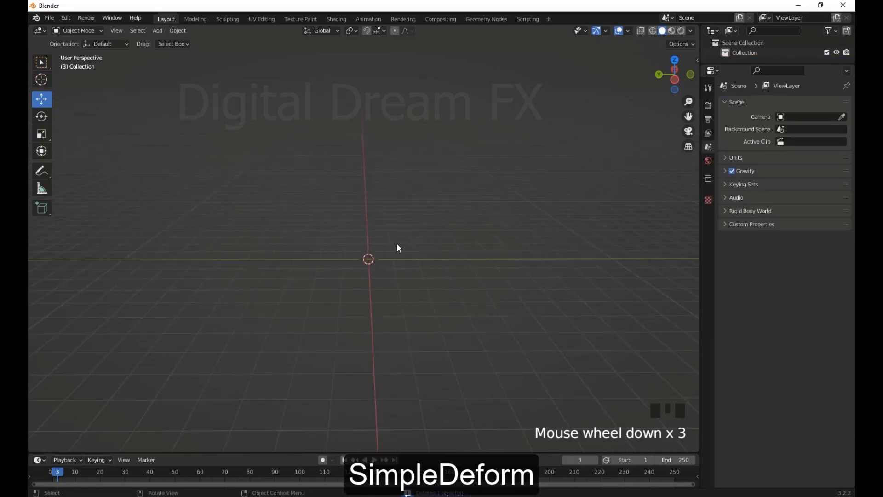
shift+middle_drag(397, 243, 475, 183)
Add a torus at the origin and enter Edit Mode on it
key(shift+a)
mouse_move(363, 124)
click(436, 193)
scroll(416, 228, down, 2)
scroll(418, 230, up, 6)
key(Tab)
scroll(489, 212, up, 1)
Try Checker Deselect on the torus's edges
click(167, 31)
click(206, 133)
middle_drag(456, 249, 476, 248)
scroll(477, 257, up, 3)
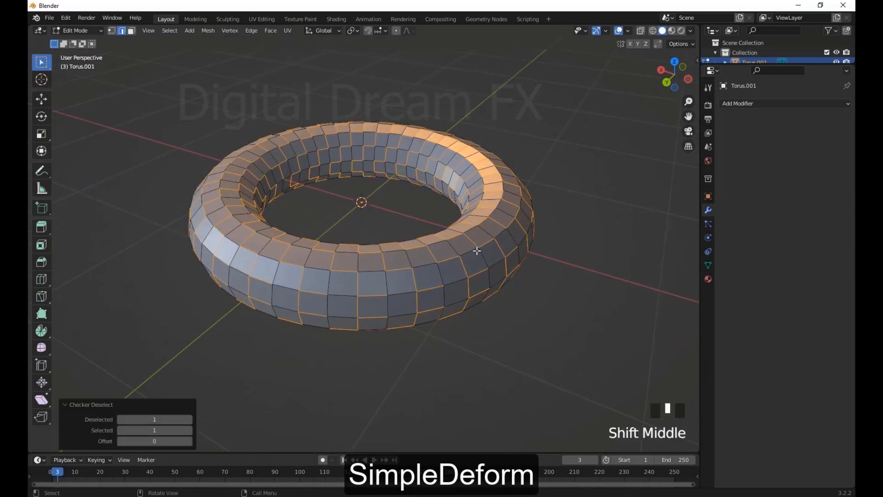
Select all of the torus's faces in face mode and apply Checker Deselect to them
key(3)
key(a)
click(178, 31)
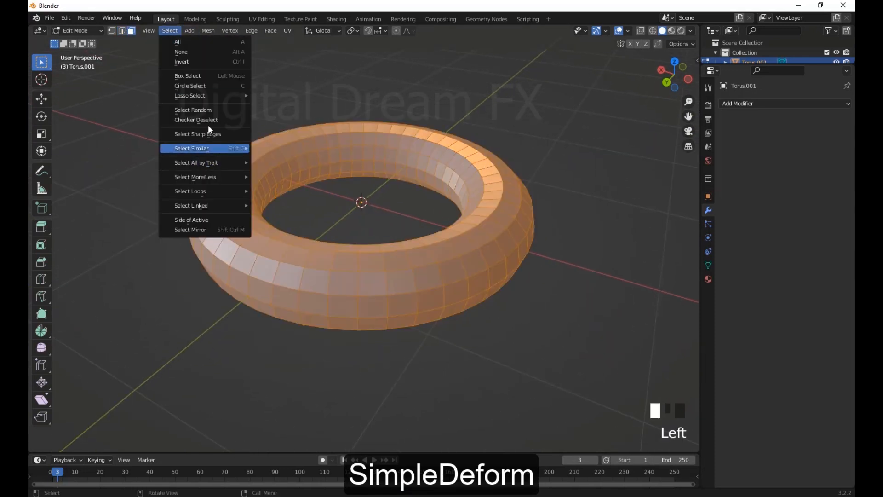
click(207, 147)
middle_drag(478, 207, 516, 212)
shift+middle_drag(516, 212, 475, 252)
Inset and offset the selected torus faces into a stepped block pattern and return to Object Mode
key(i)
click(547, 209)
click(533, 232)
scroll(476, 252, down, 3)
scroll(476, 252, up, 4)
click(488, 210)
key(Tab)
scroll(545, 240, down, 2)
middle_drag(537, 253, 598, 207)
Add a Simple Deform modifier to the torus, trying the Y axis and setting the twist axis to Z
click(759, 104)
click(739, 228)
mouse_move(531, 200)
shift+middle_down()
mouse_move(493, 244)
mouse_move(524, 207)
shift+middle_up()
click(804, 171)
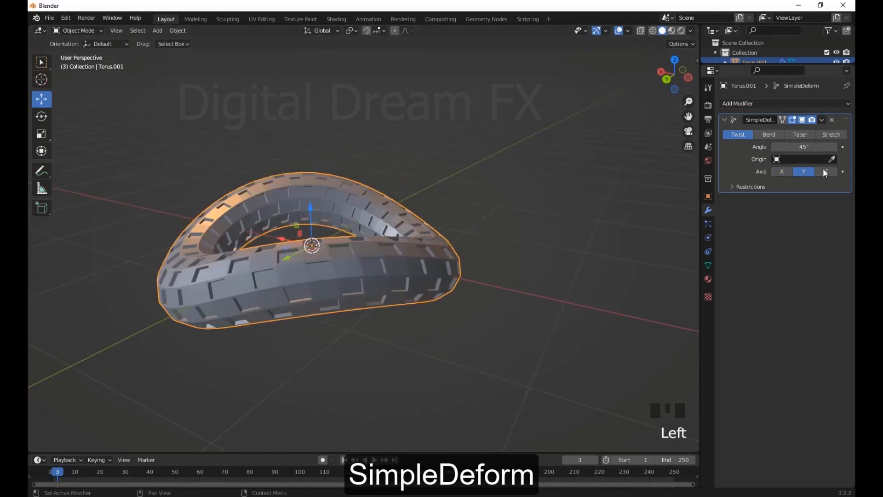
click(826, 171)
mouse_move(476, 172)
middle_down()
mouse_move(473, 215)
mouse_move(491, 180)
middle_up()
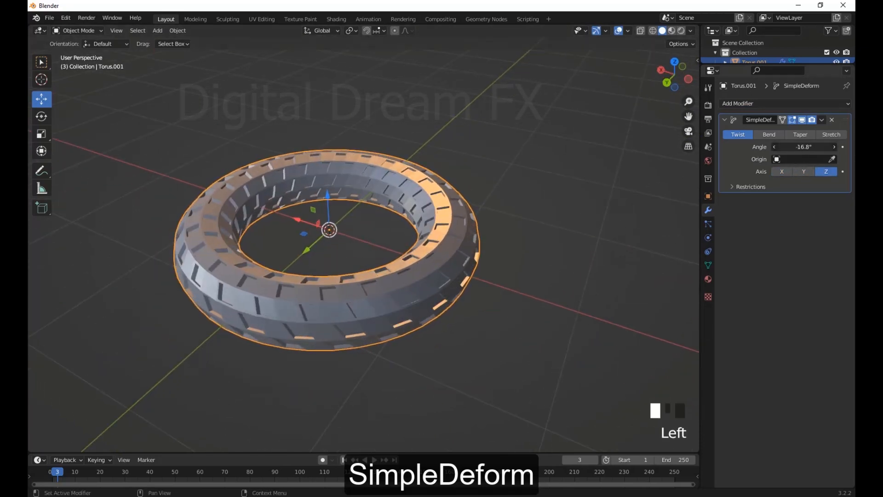
Set the torus's twist angle to about -39.4° and inspect the slanted blocks
drag(804, 147, 789, 147)
scroll(566, 154, down, 3)
middle_drag(566, 154, 518, 207)
scroll(534, 161, up, 5)
scroll(448, 194, down, 2)
Expand the Restrictions settings of the torus's Simple Deform modifier
click(739, 184)
click(738, 184)
click(738, 185)
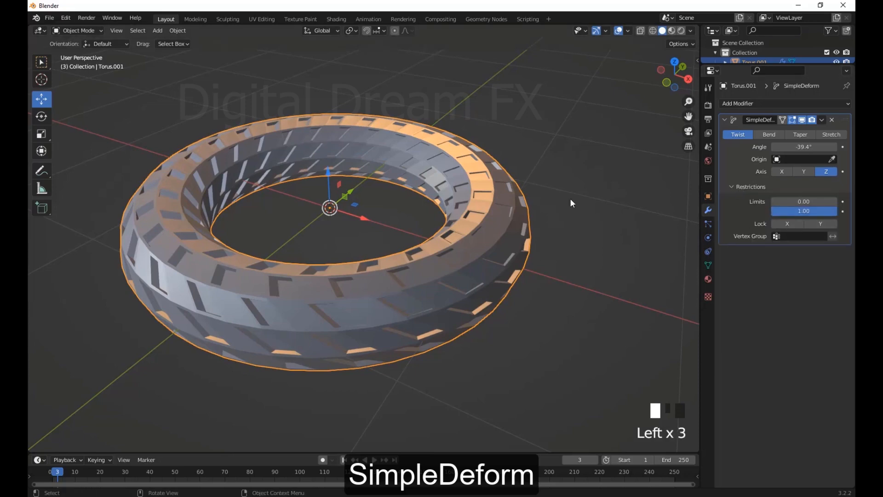
shift+middle_drag(570, 199, 561, 206)
shift+middle_drag(561, 206, 572, 199)
Try locking the X and Y axes of the torus's twist
click(787, 223)
click(787, 223)
click(819, 223)
click(819, 223)
click(819, 223)
middle_drag(472, 178, 522, 158)
click(818, 223)
Try different limits for the torus's twist and restore them to 0.00 and 1.00
middle_drag(529, 221, 539, 236)
scroll(538, 235, down, 1)
shift+middle_drag(539, 235, 536, 230)
drag(793, 201, 838, 211)
scroll(534, 217, down, 4)
middle_drag(520, 216, 557, 216)
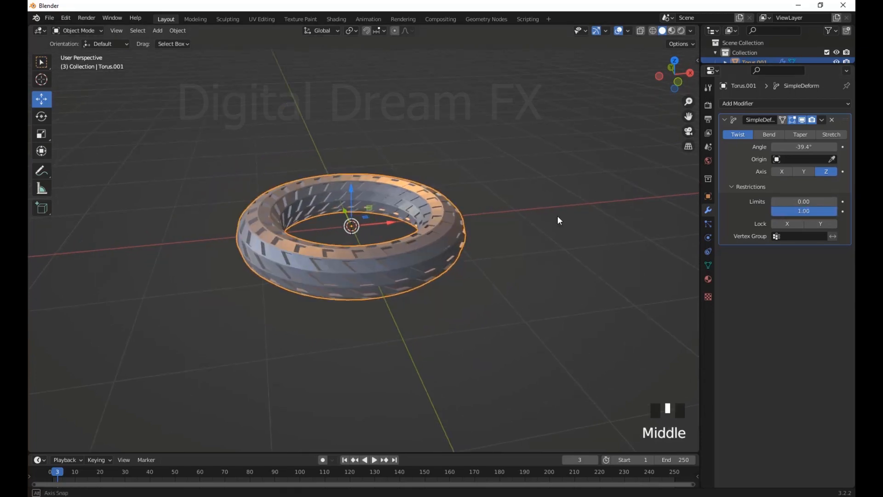
Try the Bend and Taper modes of the torus's Simple Deform modifier and inspect the tapered shape
scroll(616, 198, up, 4)
shift+middle_drag(653, 202, 638, 186)
scroll(595, 218, up, 2)
middle_drag(571, 193, 598, 192)
shift+middle_drag(607, 198, 669, 232)
click(775, 136)
click(800, 138)
middle_drag(686, 193, 798, 178)
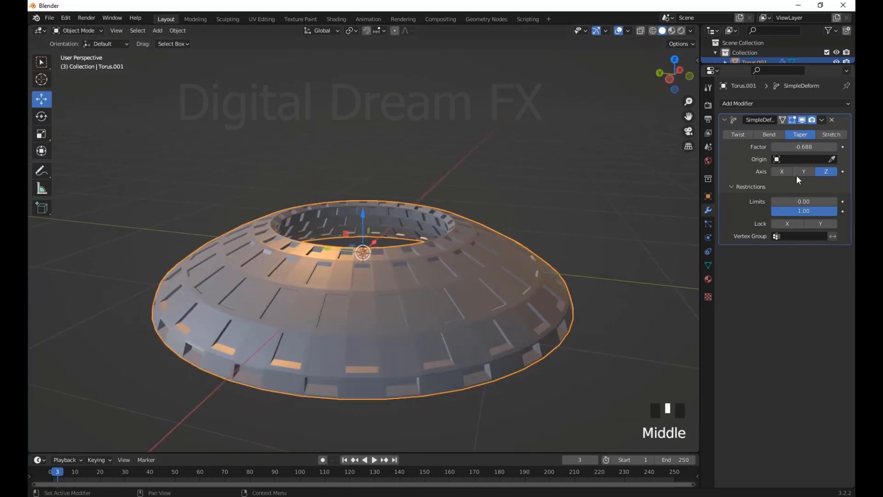
Set the upper limit of the torus's taper to 0.47 and inspect the restricted deformation
drag(834, 211, 802, 211)
scroll(359, 265, down, 5)
middle_drag(359, 265, 504, 290)
scroll(504, 289, up, 1)
shift+middle_drag(543, 281, 465, 242)
Switch the torus's Simple Deform mode to Bend and try bending it on the X and Y axes
click(742, 134)
click(768, 136)
middle_drag(554, 262, 585, 269)
click(784, 171)
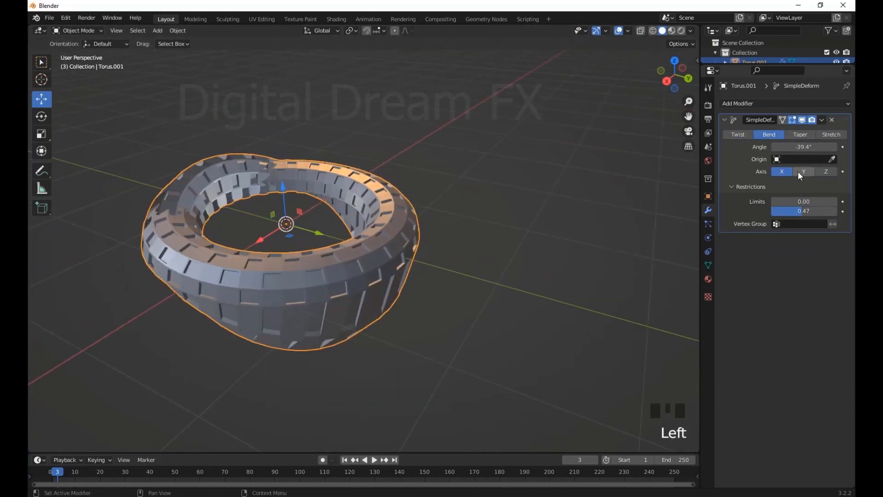
click(799, 172)
middle_drag(510, 248, 621, 241)
Compare the bend on all three axes, return it to Z and lower its upper limit
click(826, 172)
click(803, 171)
click(782, 171)
click(826, 172)
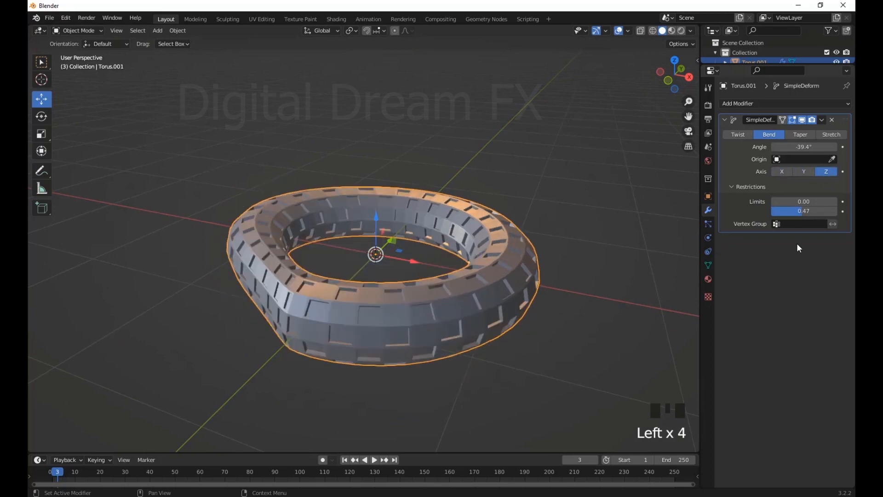
drag(802, 212, 785, 211)
shift+middle_drag(389, 222, 478, 267)
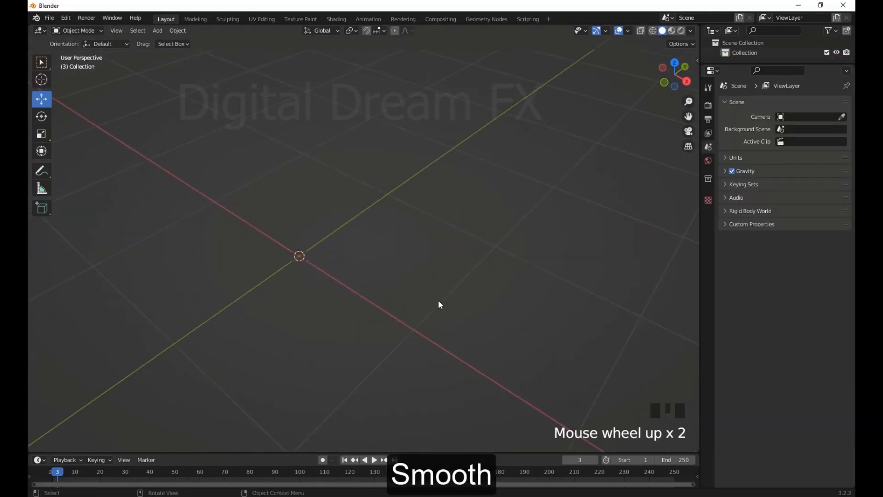
Add a plane at the origin and scale it up by about 4.133
key(shift+a)
click(440, 51)
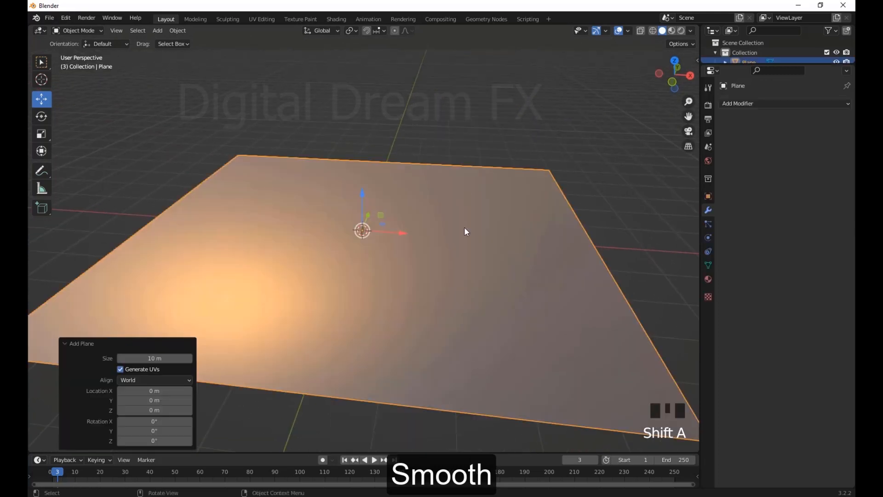
scroll(475, 282, down, 7)
key(s)
click(68, 355)
scroll(68, 355, down, 3)
shift+middle_drag(68, 355, 185, 313)
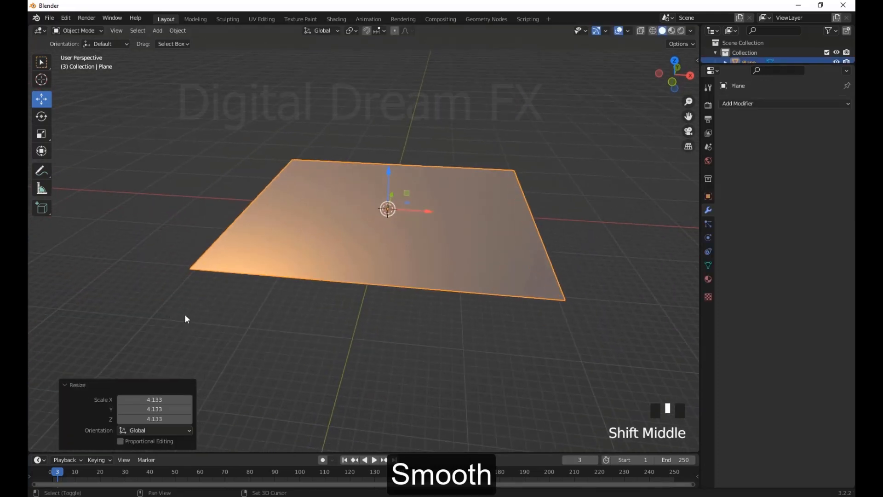
Subdivide the plane's mesh in Edit Mode with 100 cuts
key(Tab)
right_click(365, 255)
click(365, 255)
click(154, 376)
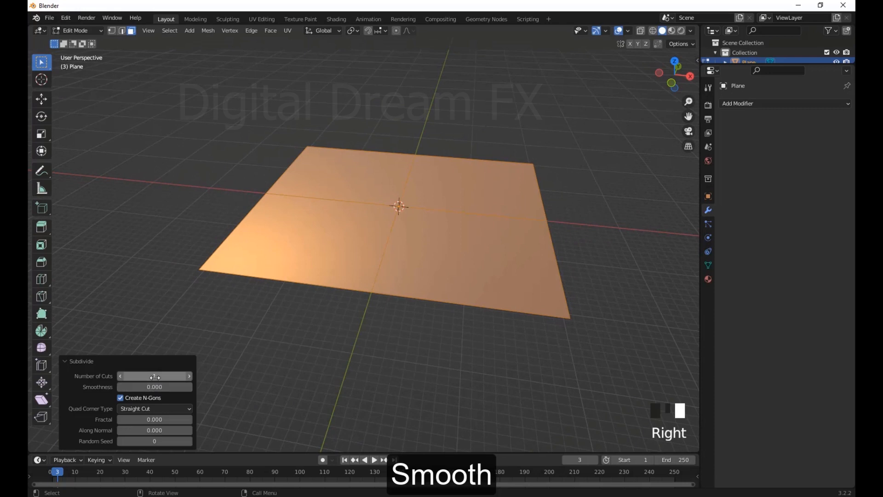
text(10)
key(Return)
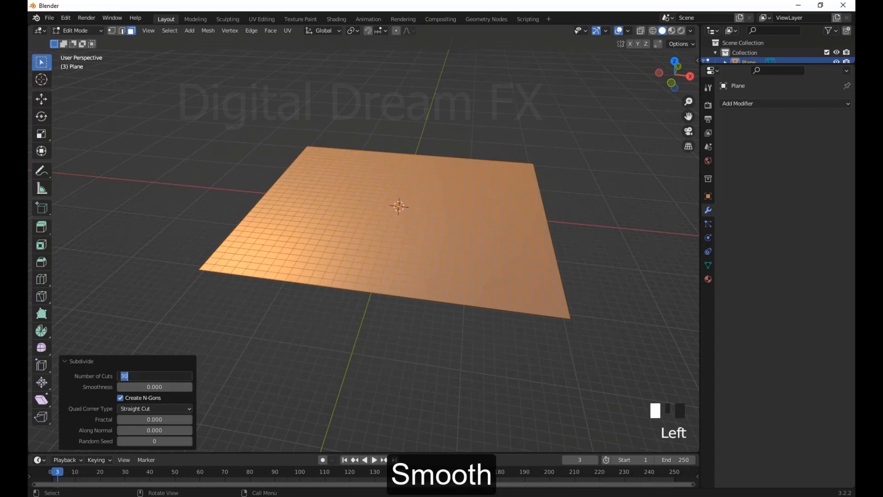
text(100)
key(Return)
Inspect the subdivided mesh up close and return the plane to Object Mode
middle_drag(303, 356, 317, 368)
click(309, 381)
scroll(391, 372, up, 4)
shift+middle_drag(433, 368, 457, 400)
scroll(414, 383, down, 4)
key(Tab)
scroll(488, 358, up, 3)
shift+middle_drag(519, 309, 489, 291)
scroll(552, 276, down, 3)
shift+middle_drag(610, 260, 616, 275)
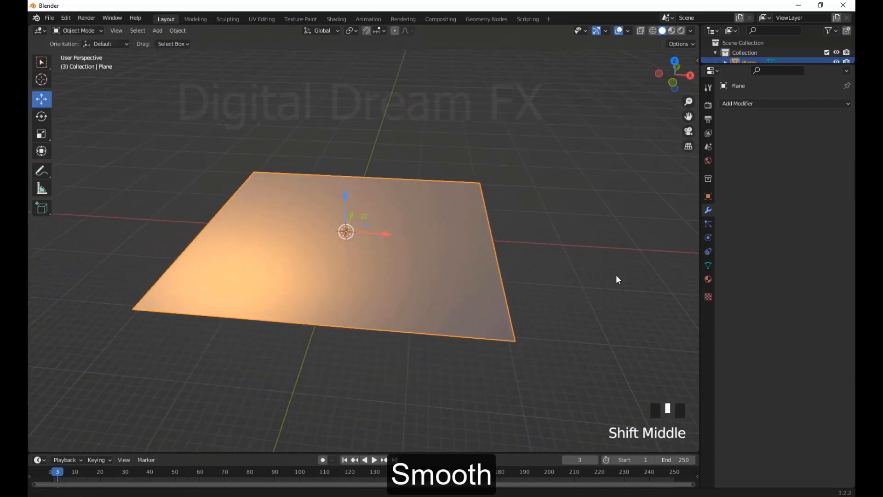
Add a Displace modifier to the plane and create a new texture for it
click(736, 103)
click(734, 163)
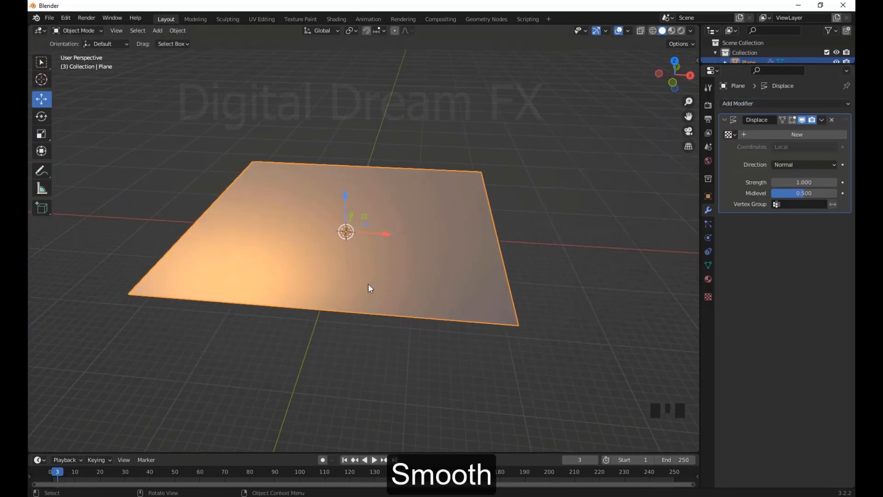
middle_drag(370, 288, 374, 299)
click(732, 134)
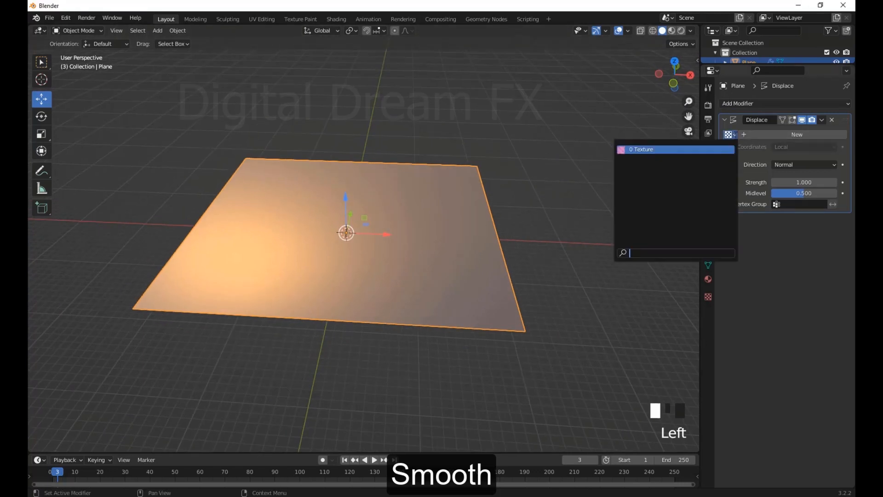
click(757, 134)
middle_drag(704, 202, 697, 219)
Set the type of the Displace modifier's texture to Noise and inspect the spiky surface
click(835, 135)
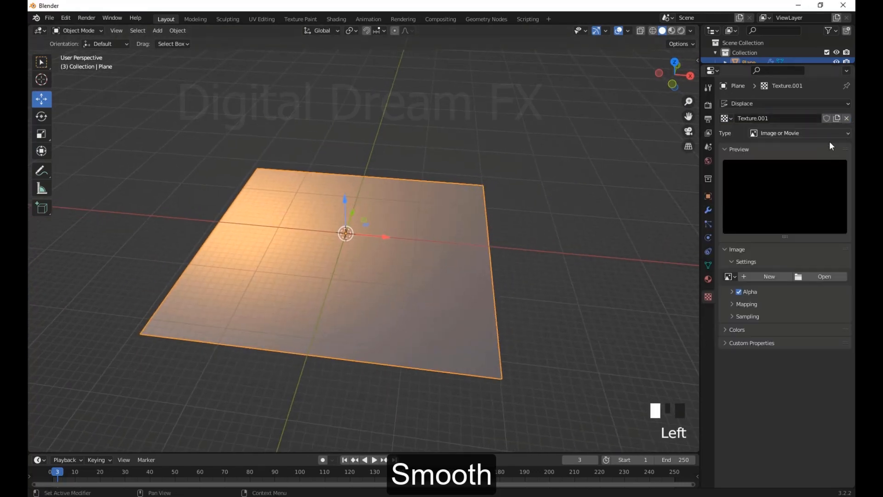
click(769, 132)
click(771, 231)
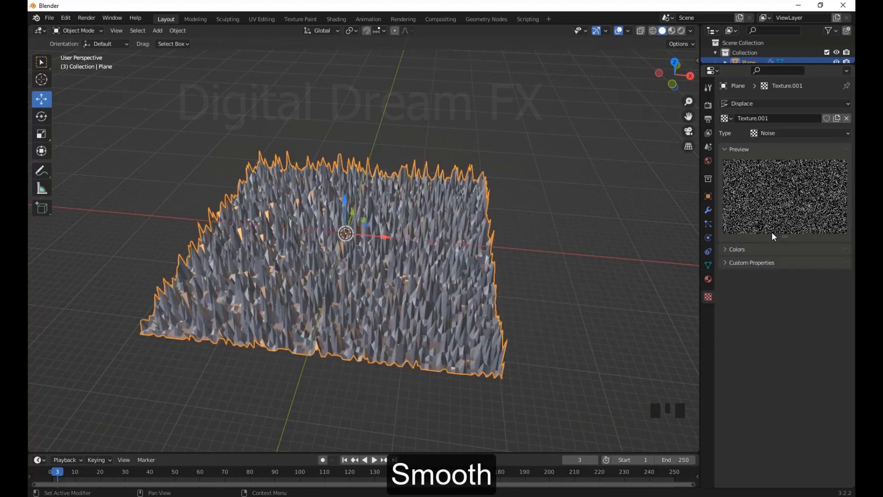
scroll(515, 235, up, 2)
middle_drag(515, 234, 654, 244)
Set the Displace strength to 0.200 and shade the plane smooth
click(707, 210)
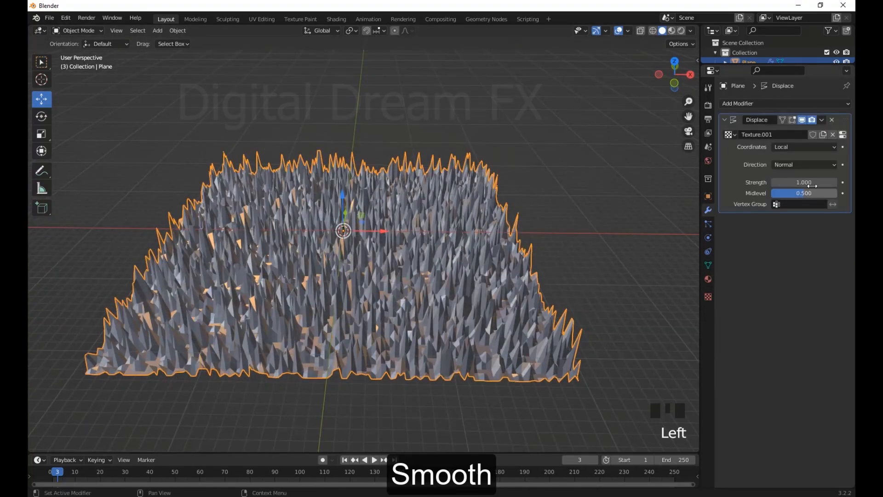
drag(812, 185, 804, 185)
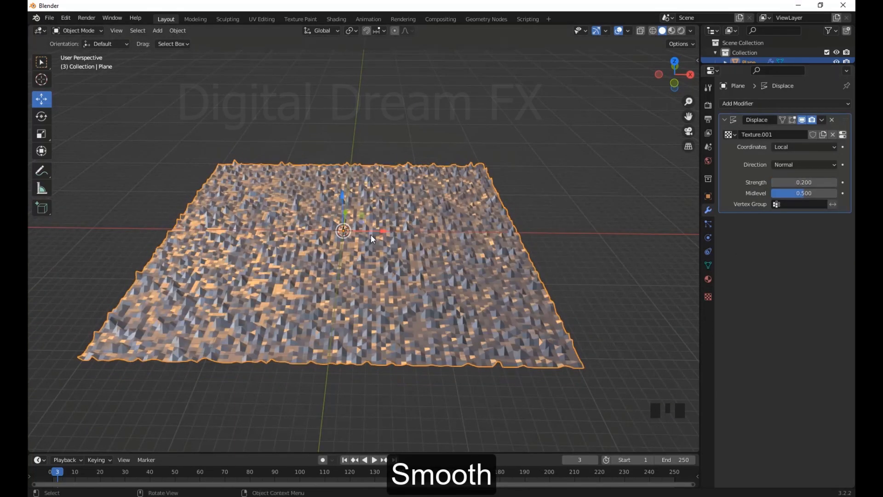
right_click(371, 233)
click(344, 230)
scroll(426, 267, up, 2)
middle_drag(426, 266, 423, 272)
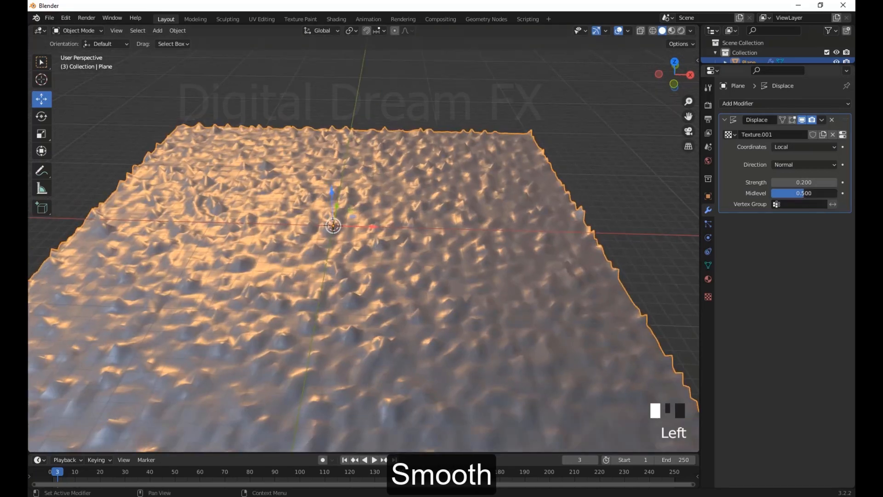
Set the Displace midlevel to about 0.456 and inspect the relief
drag(804, 193, 799, 193)
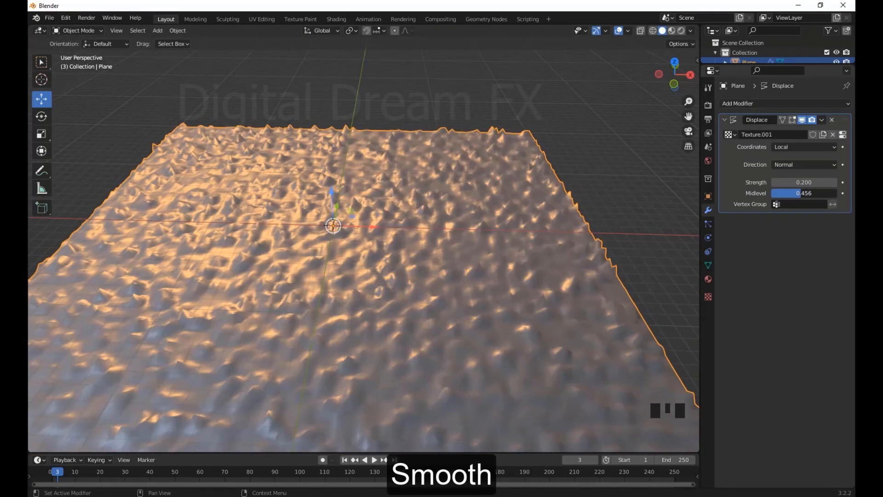
scroll(563, 233, down, 4)
middle_drag(564, 233, 545, 237)
scroll(529, 241, up, 3)
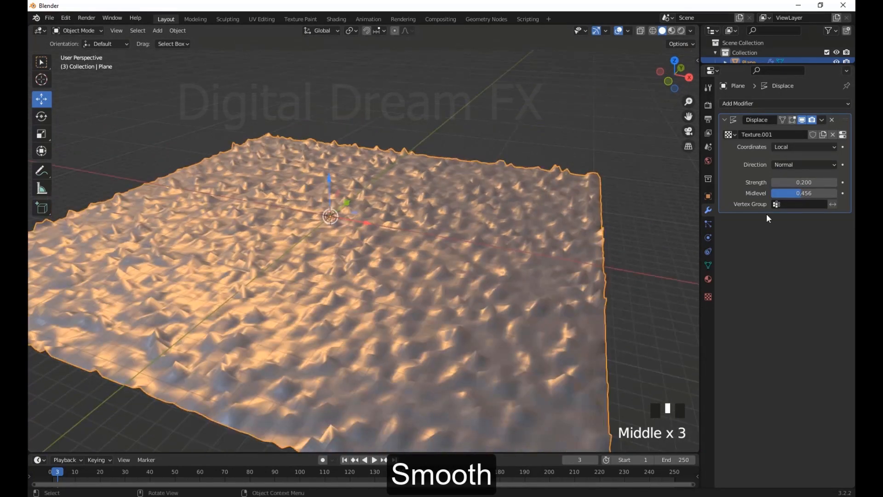
Try Object as the texture coordinates of the Displace modifier
click(783, 169)
click(800, 146)
click(794, 157)
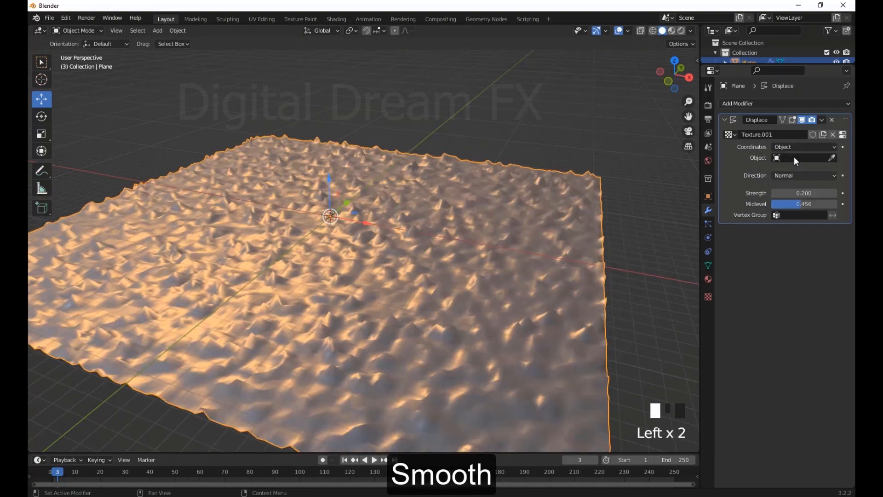
click(773, 159)
Set the Displace strength to -0.500 and the midlevel to 0.882, using Local texture coordinates
scroll(595, 261, down, 2)
scroll(595, 260, up, 2)
middle_drag(595, 260, 618, 260)
drag(804, 193, 785, 183)
scroll(454, 253, down, 2)
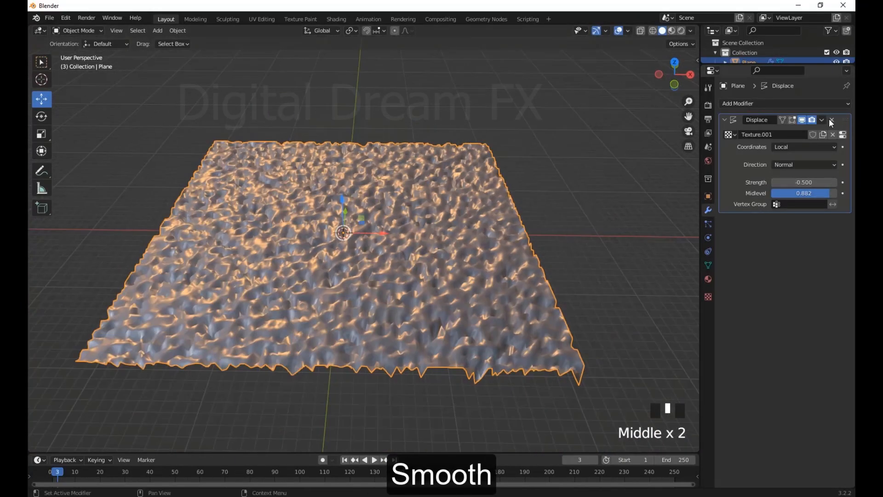
Apply the Displace modifier to the plane and view the result from another side
click(789, 133)
middle_drag(604, 192, 439, 329)
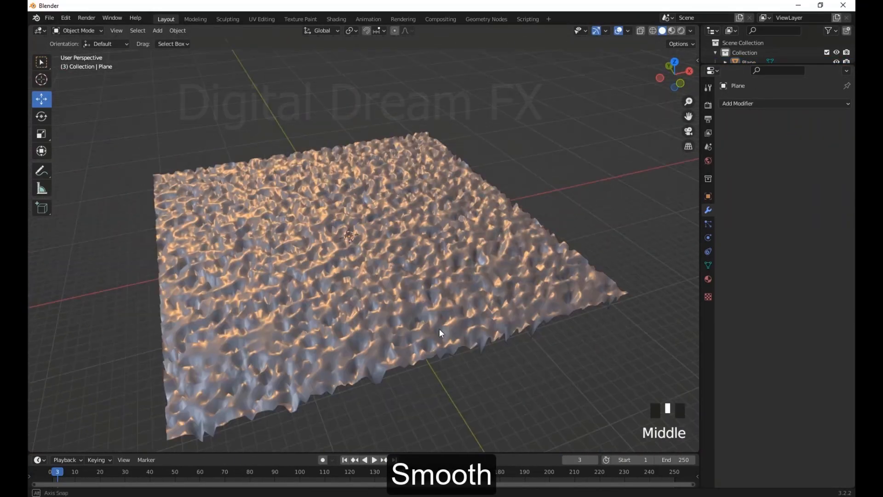
middle_drag(422, 279, 469, 277)
Try smoothing all of the plane's vertices in Edit Mode with the Smooth tool, then undo it
key(Tab)
key(a)
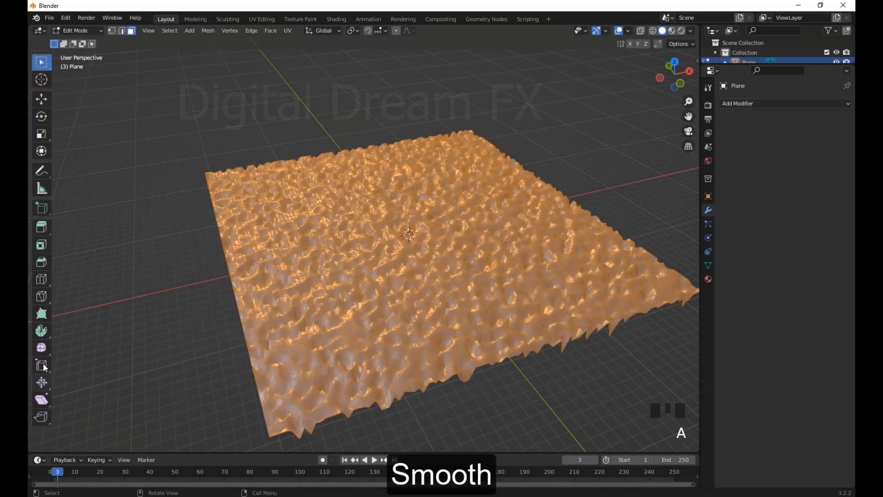
drag(43, 349, 93, 355)
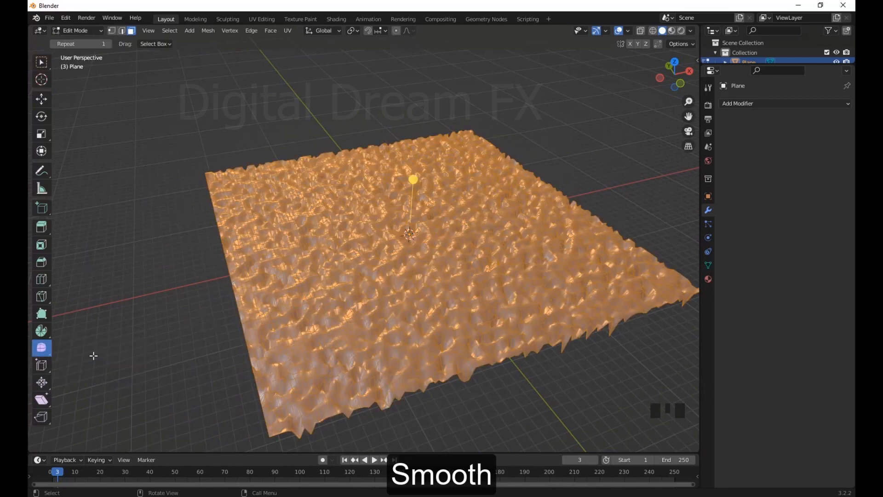
drag(413, 179, 508, 253)
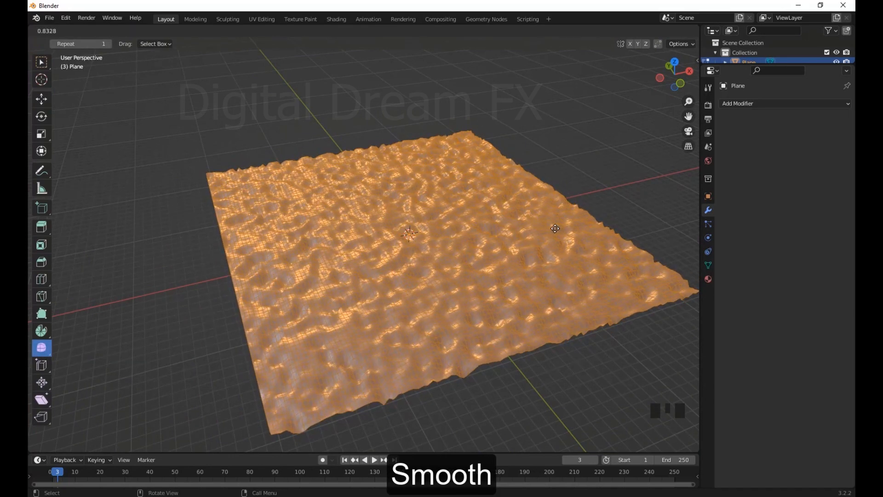
drag(555, 228, 552, 230)
scroll(552, 230, up, 6)
middle_drag(552, 230, 434, 314)
scroll(420, 236, down, 2)
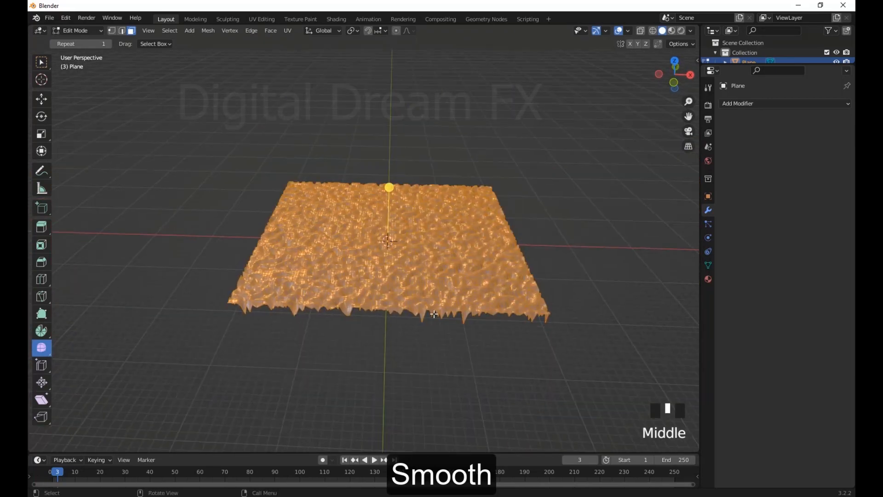
key(ctrl+z)
Return to Object Mode and add a Smooth modifier to the bumpy plane
click(412, 221)
middle_drag(412, 221, 443, 223)
key(Tab)
click(442, 223)
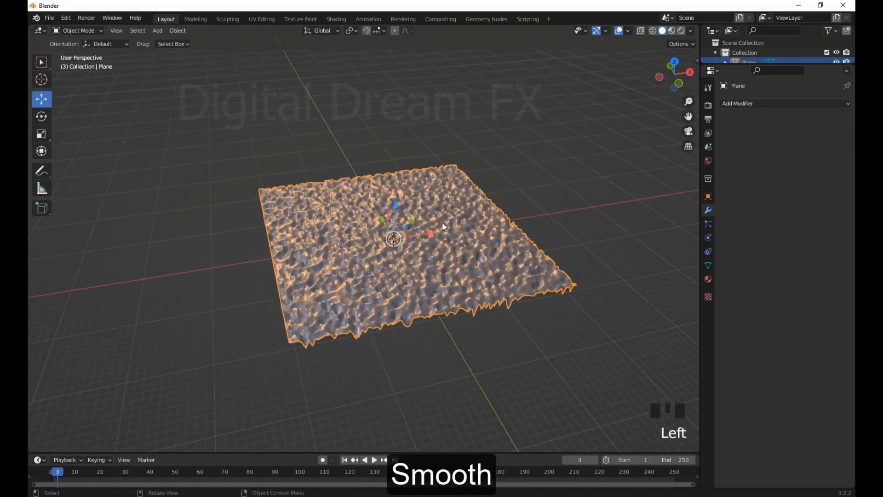
click(757, 103)
click(738, 239)
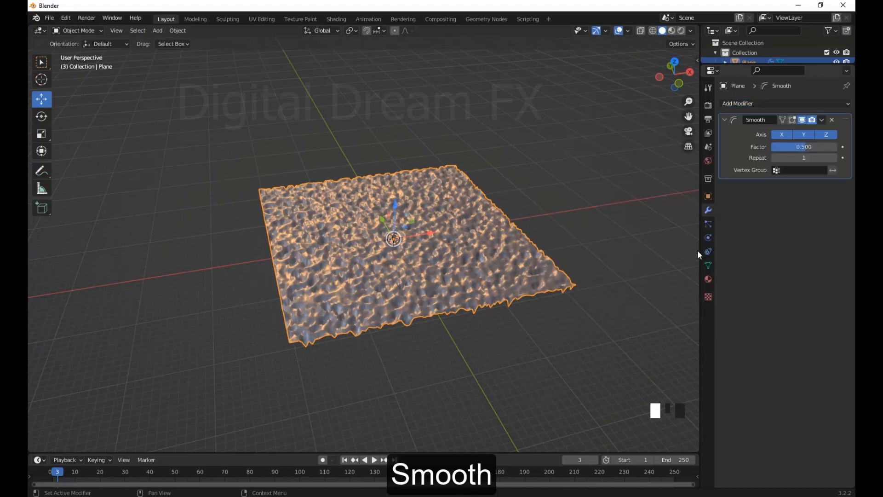
Try a different smoothing factor with the Smooth modifier limited to the X axis
scroll(533, 305, up, 3)
middle_drag(533, 306, 543, 303)
mouse_move(801, 148)
mouse_down()
mouse_move(847, 149)
mouse_move(795, 148)
mouse_up()
click(808, 132)
click(822, 134)
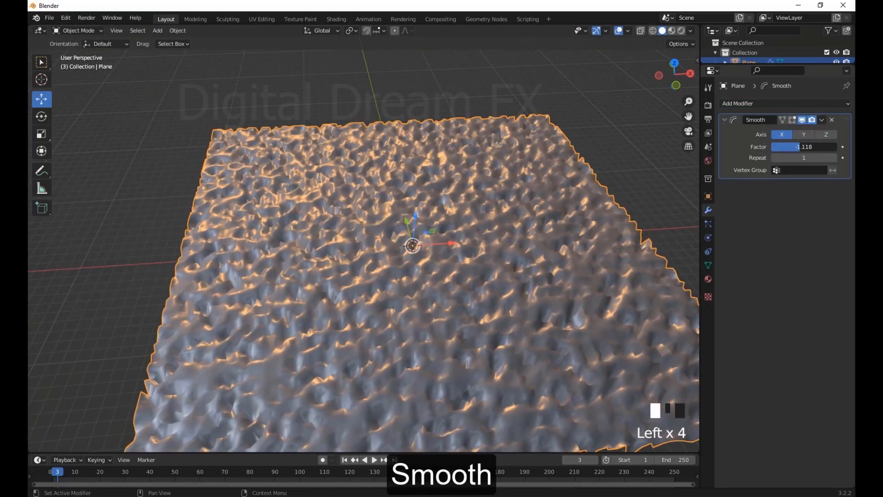
key(ctrl+z)
Limit the Smooth modifier to the Z axis, with a factor of about 1.529 and 4 repeats
click(803, 136)
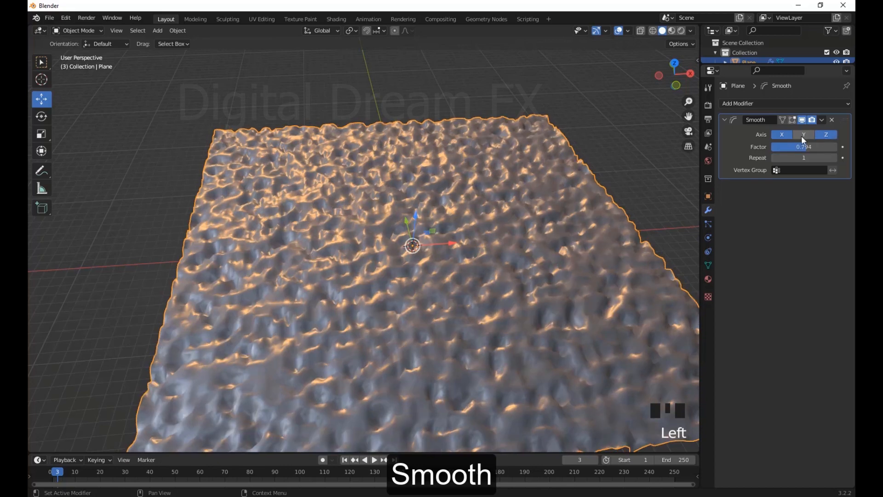
drag(806, 147, 828, 158)
scroll(556, 265, down, 2)
mouse_move(556, 266)
middle_down()
mouse_move(534, 275)
mouse_move(547, 276)
middle_up()
scroll(534, 274, up, 3)
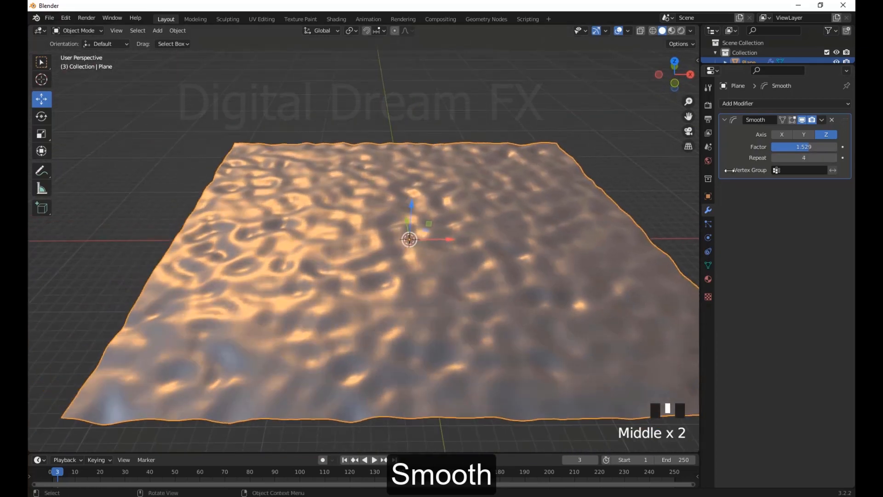
Compare the plane with the Smooth modifier hidden and shown, and examine the smoothed surface
click(802, 121)
click(802, 121)
middle_drag(382, 248, 424, 292)
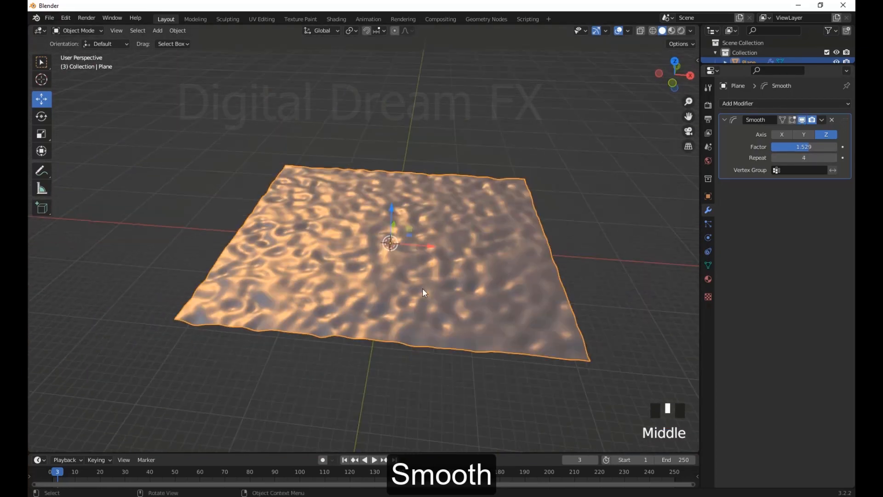
scroll(422, 288, up, 2)
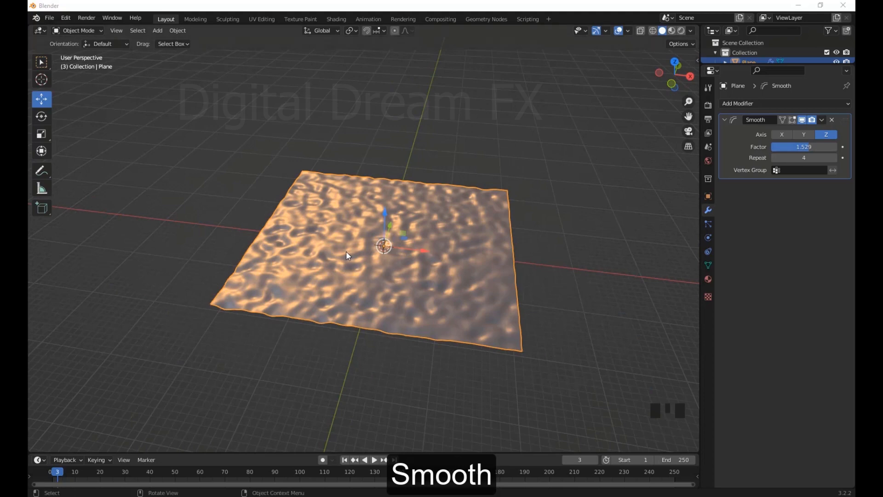
middle_drag(346, 256, 357, 246)
scroll(537, 274, up, 2)
middle_drag(537, 274, 525, 272)
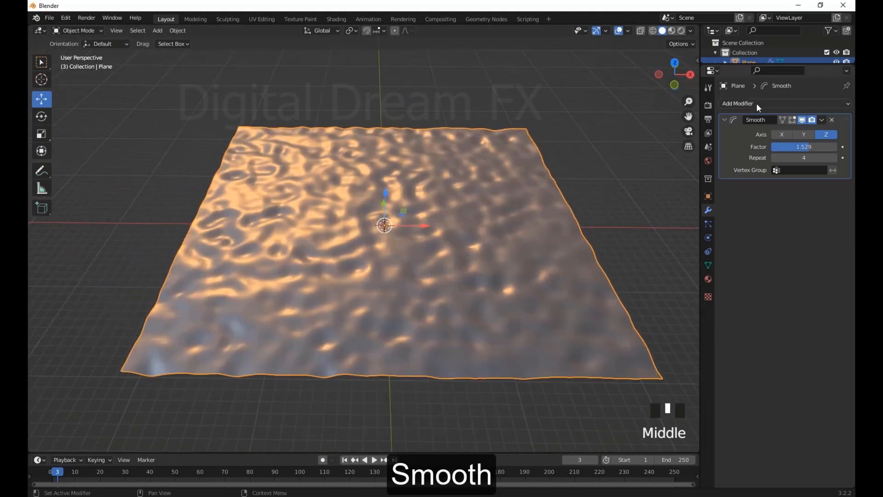
Add a Corrective Smooth modifier to the plane and collapse the Smooth modifier's settings
click(758, 104)
click(743, 251)
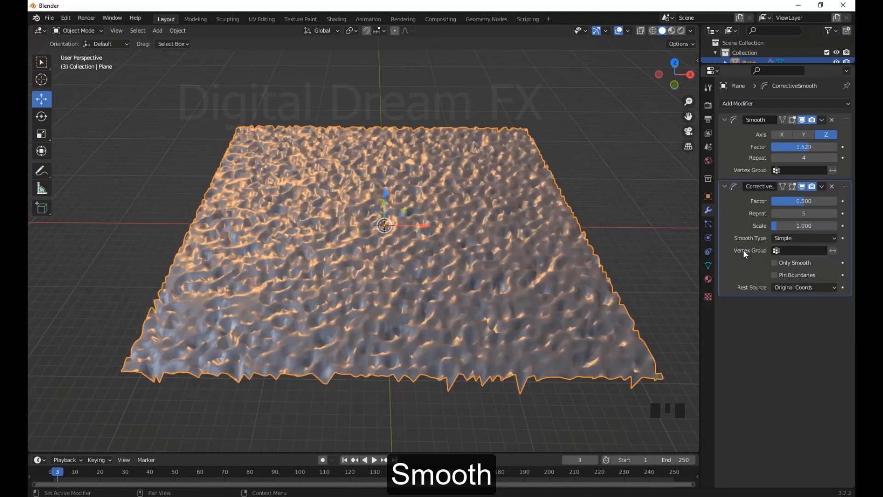
middle_drag(392, 242, 417, 237)
click(725, 120)
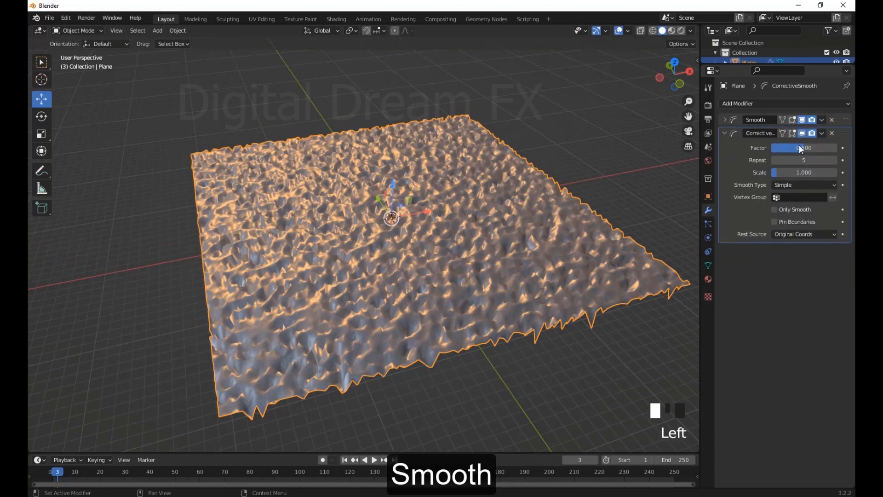
Set the plane's Corrective Smooth factor to about 0.625, repeat to 4 and scale to about 0.265
drag(804, 148, 797, 172)
middle_drag(322, 252, 428, 258)
scroll(357, 244, up, 3)
scroll(368, 243, down, 3)
Compare the plane with the Only Smooth and Pin Boundaries options each switched on and off
click(774, 210)
click(775, 209)
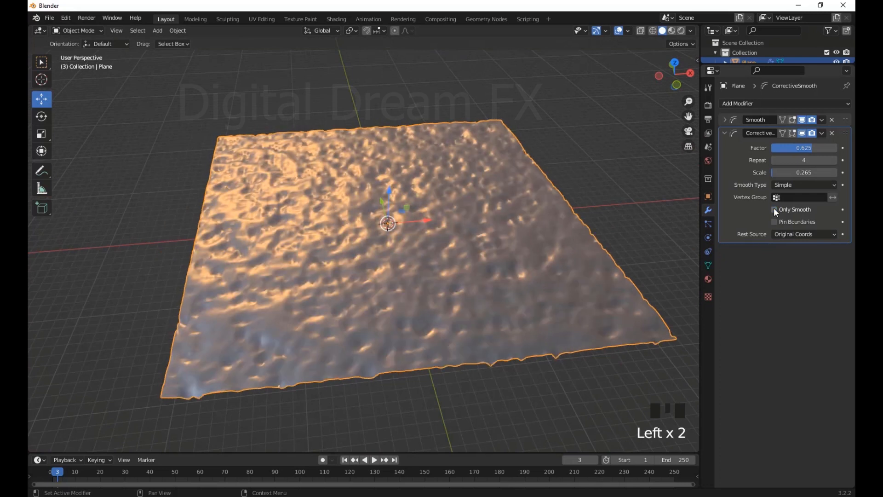
click(775, 221)
click(775, 222)
Set the Corrective Smooth rest source to Bind Coords, bind it, and examine the plane's surface
mouse_move(801, 234)
mouse_down()
mouse_move(794, 268)
mouse_move(797, 244)
mouse_up()
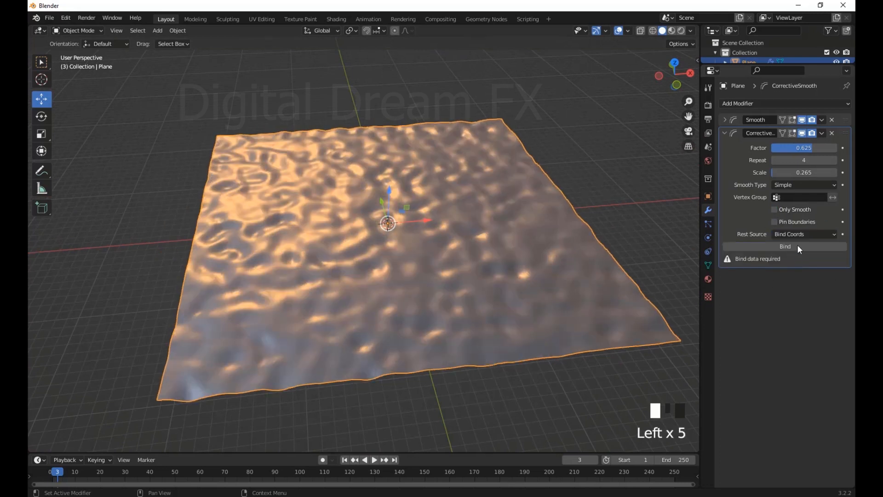
click(795, 246)
middle_drag(374, 196, 392, 204)
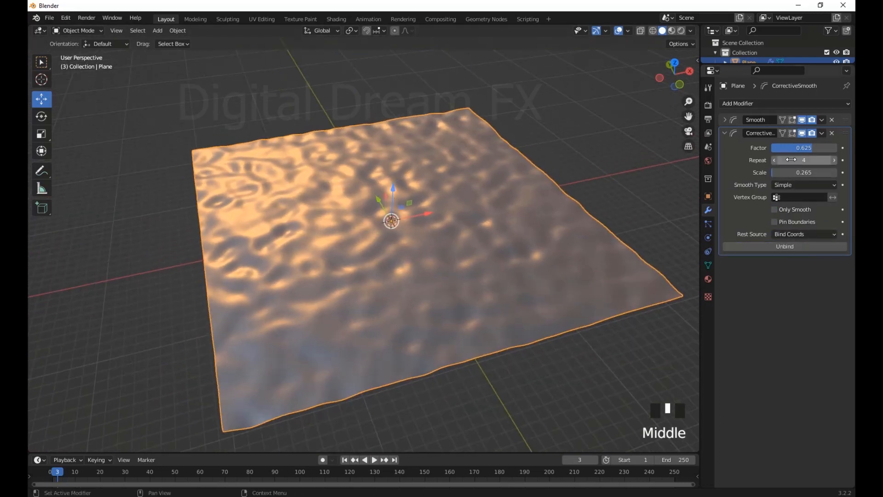
drag(812, 148, 814, 147)
middle_drag(286, 272, 405, 250)
scroll(207, 235, down, 2)
scroll(322, 239, up, 2)
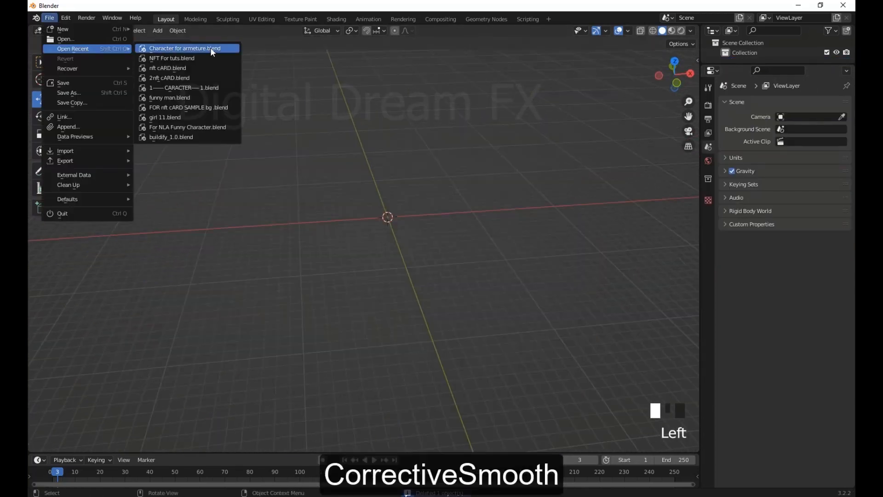
Open the recent file Character for armeture.blend and move the animation to frame 18
click(212, 49)
click(478, 272)
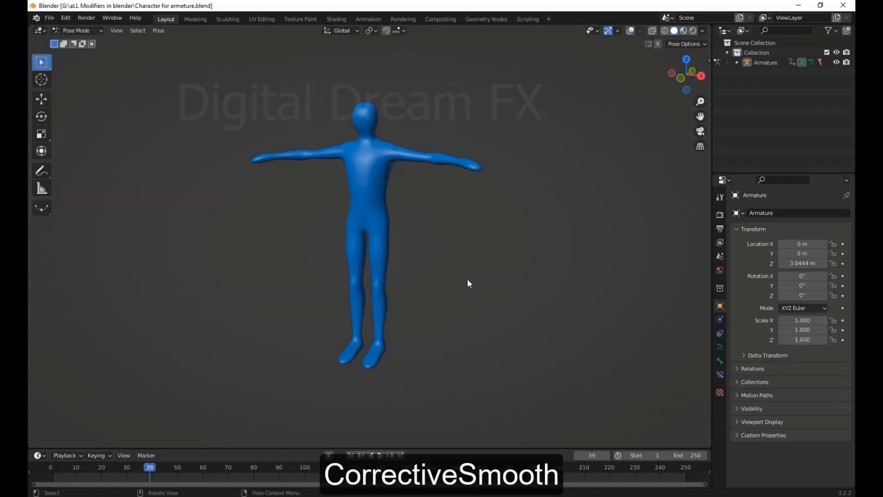
drag(148, 468, 96, 480)
middle_drag(418, 343, 367, 346)
scroll(391, 338, up, 5)
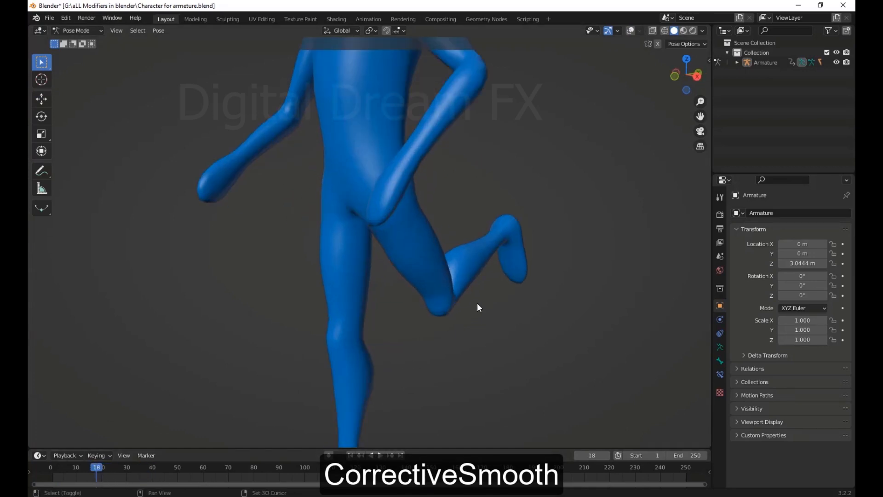
Examine the bent knee, hip and arm joints of the running character from several angles
shift+middle_drag(477, 303, 473, 363)
middle_drag(471, 347, 321, 219)
middle_drag(300, 262, 259, 243)
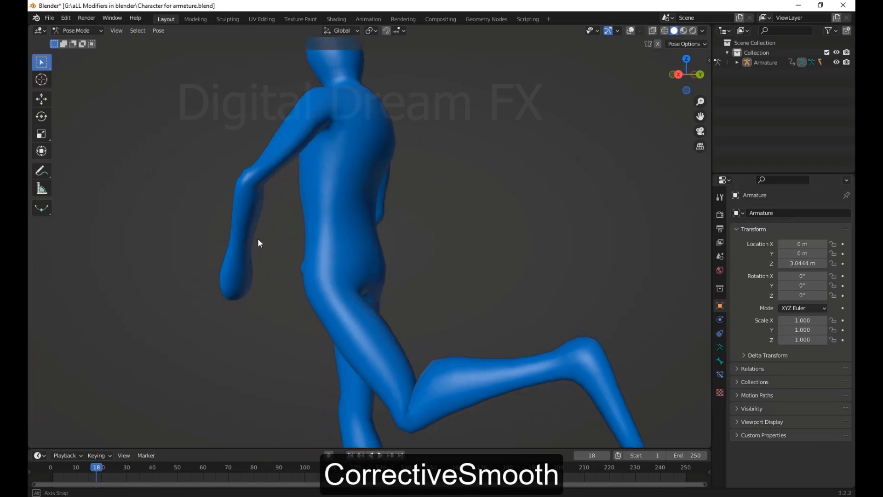
scroll(252, 296, down, 5)
middle_drag(252, 295, 410, 164)
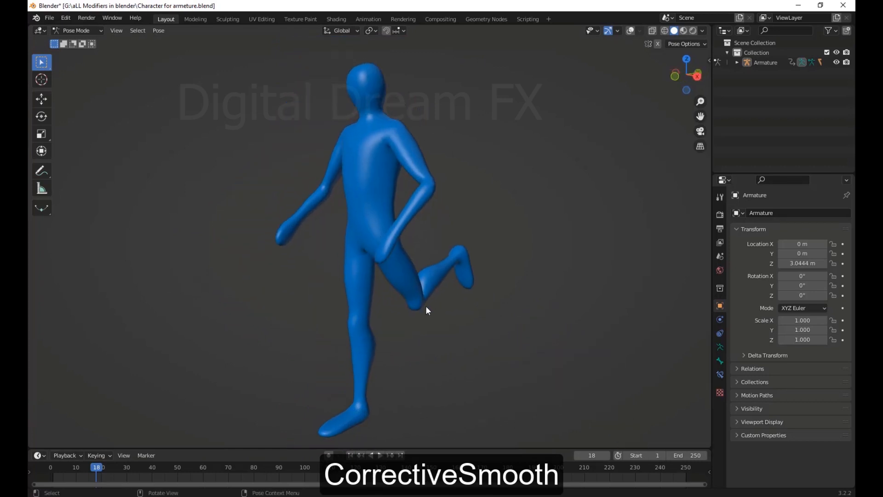
middle_drag(427, 308, 368, 395)
Return to frame 1, then select the character mesh in Object Mode with the viewport overlays shown
click(350, 455)
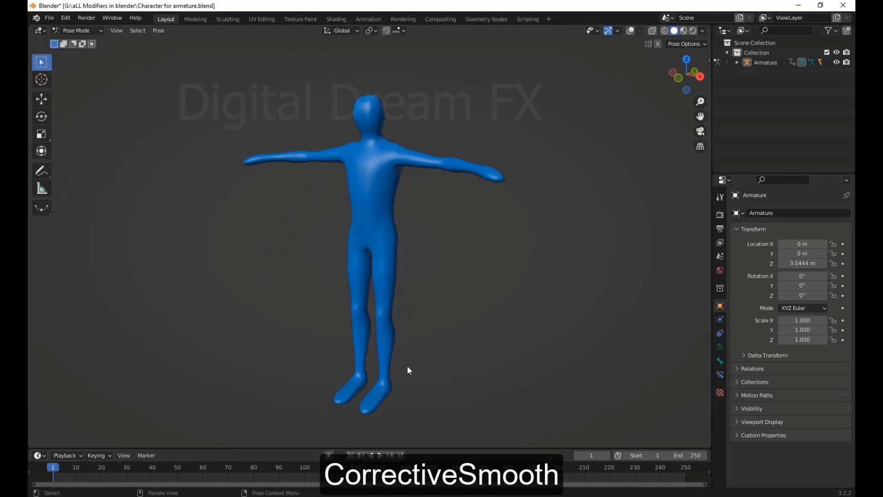
scroll(408, 368, up, 5)
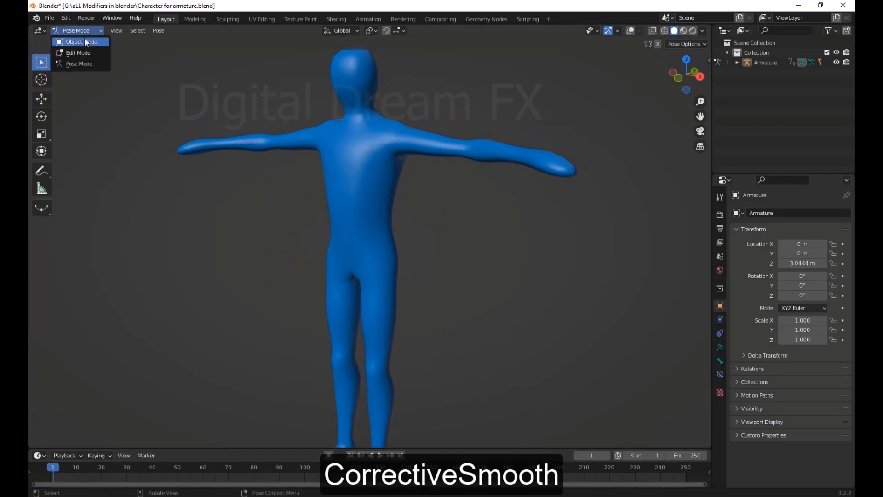
click(85, 42)
click(388, 210)
scroll(414, 248, down, 2)
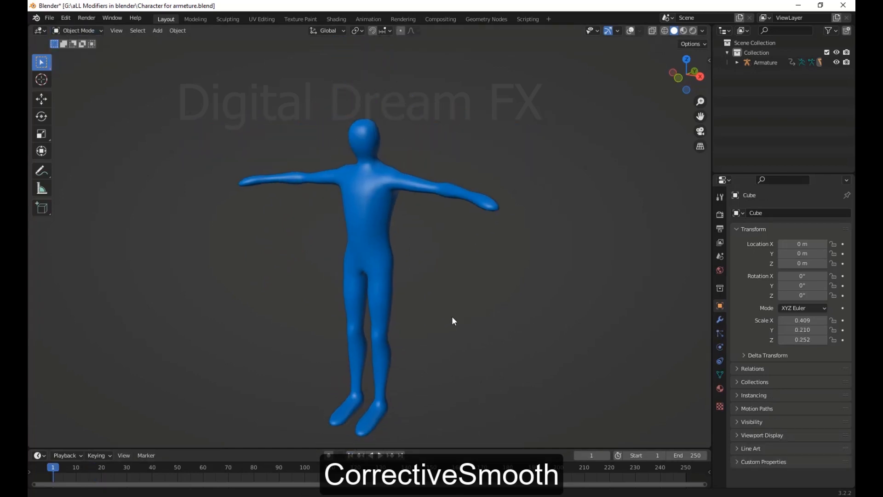
click(631, 31)
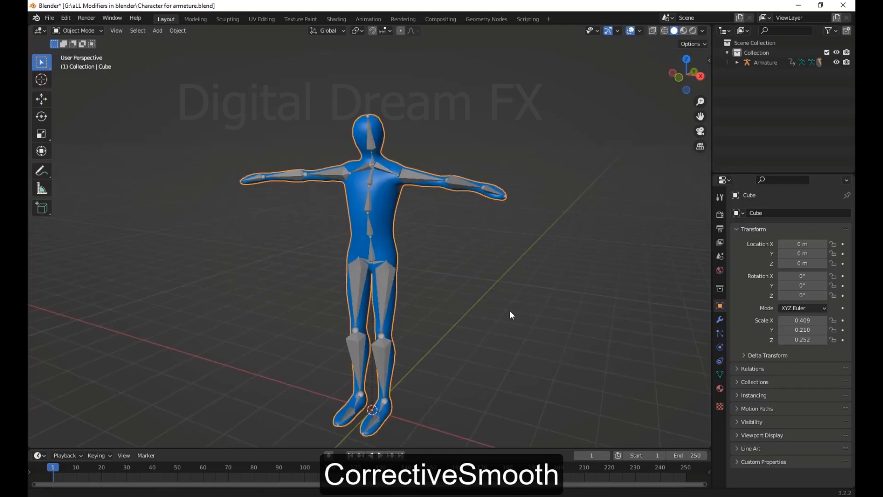
shift+middle_drag(500, 363, 505, 327)
scroll(505, 327, up, 2)
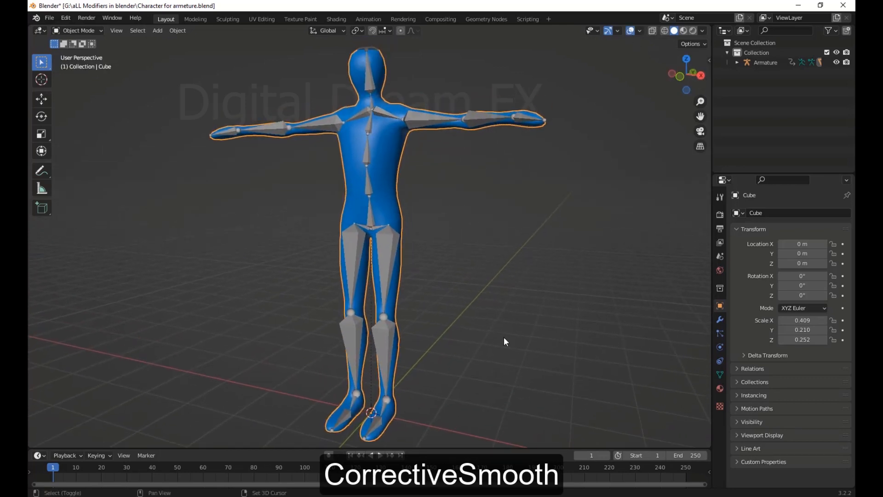
Add a Smooth Corrective modifier to the character mesh after its Armature modifier
click(720, 319)
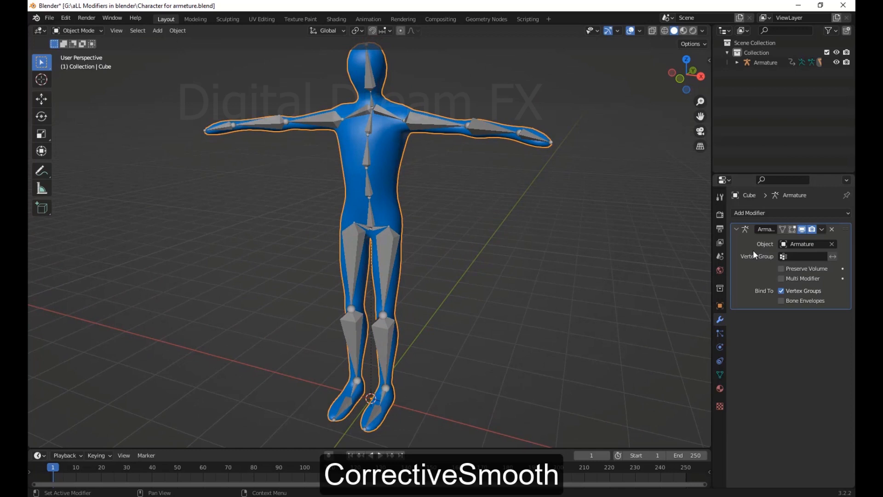
click(761, 214)
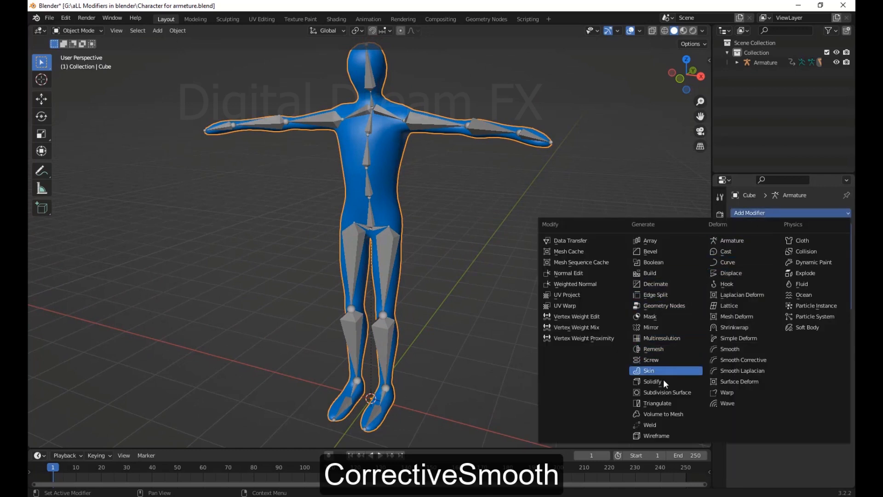
click(755, 360)
scroll(582, 324, up, 1)
shift+middle_drag(578, 340, 520, 401)
scroll(489, 351, down, 1)
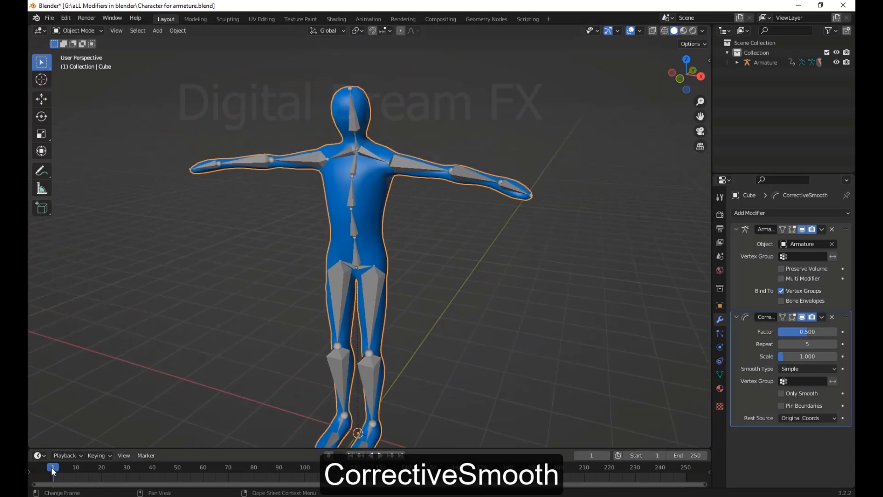
Move the animation to frame 20 and compare the character with Corrective Smooth hidden and shown
drag(51, 467, 103, 466)
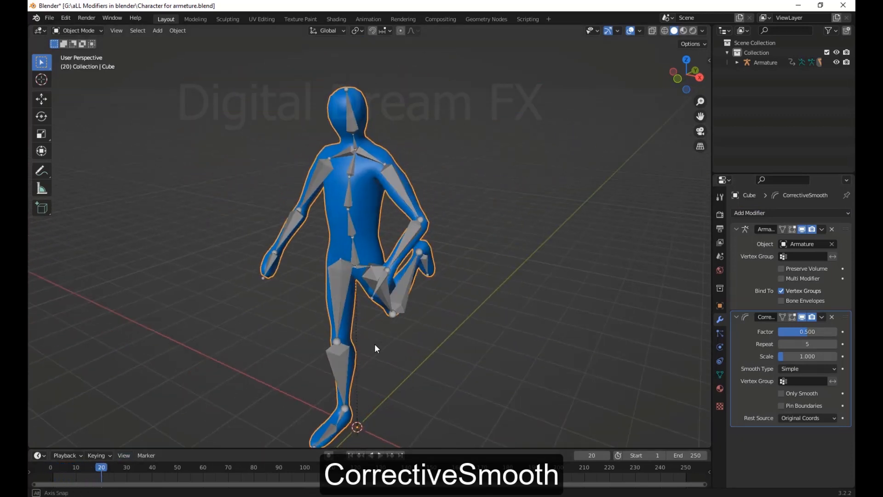
middle_drag(375, 349, 325, 339)
scroll(349, 341, up, 3)
middle_drag(382, 342, 497, 375)
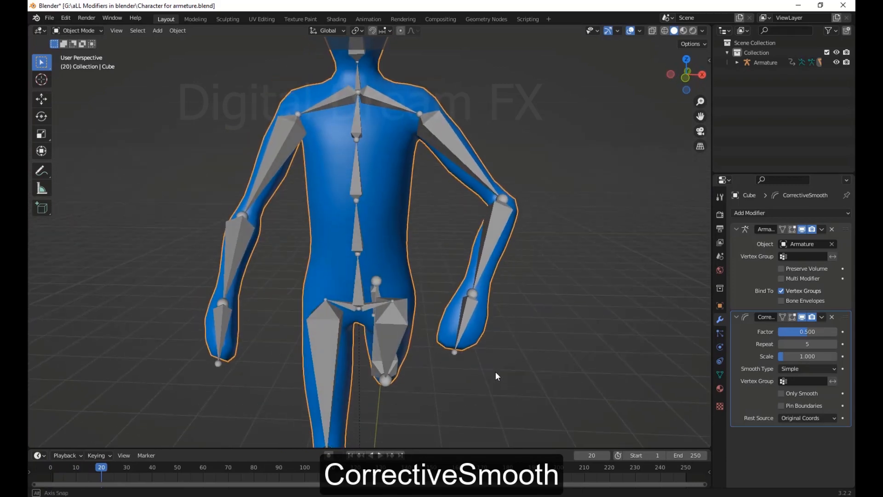
click(802, 317)
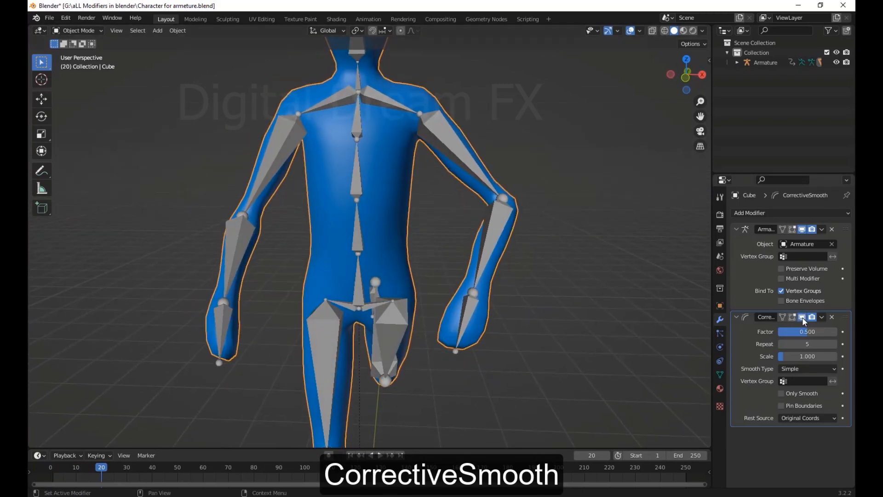
click(803, 316)
shift+middle_drag(645, 403, 639, 364)
Set the character's Corrective Smooth factor to about 0.131 and repeat to 14, and inspect it with overlays hidden
drag(803, 333, 780, 331)
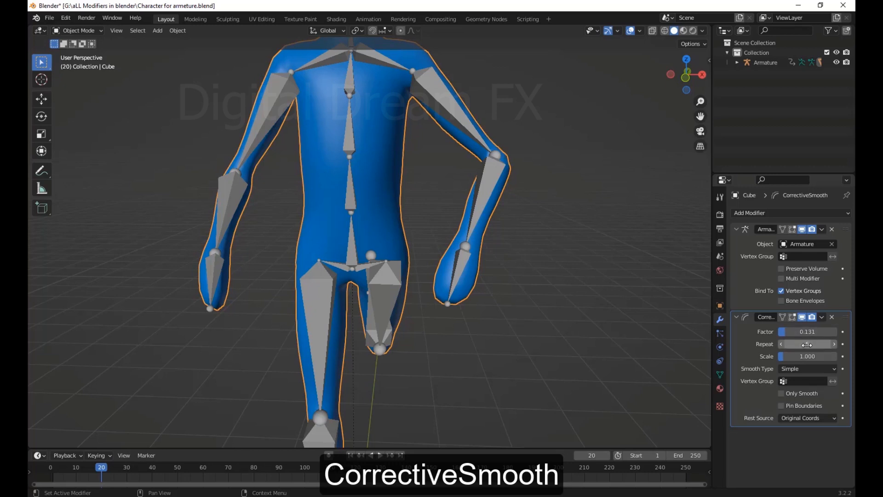
drag(807, 344, 826, 344)
middle_drag(621, 363, 611, 90)
click(631, 31)
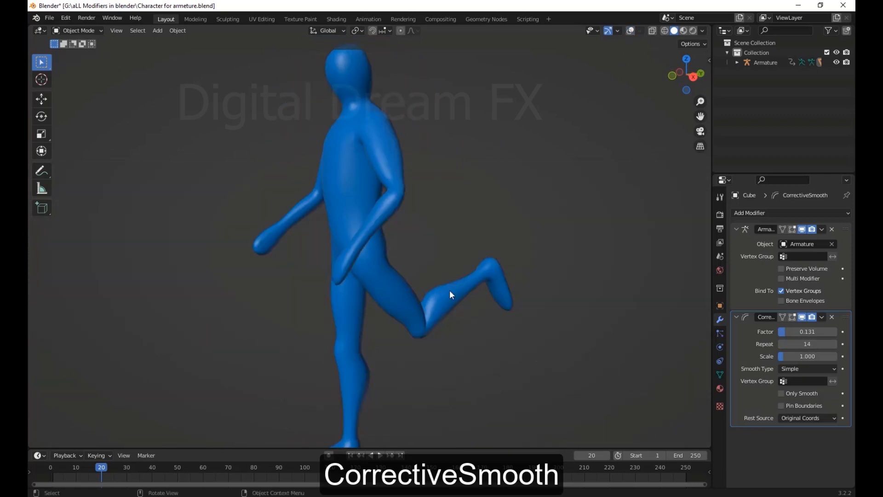
middle_drag(449, 290, 387, 321)
scroll(388, 318, up, 3)
scroll(388, 317, up, 3)
scroll(445, 355, up, 3)
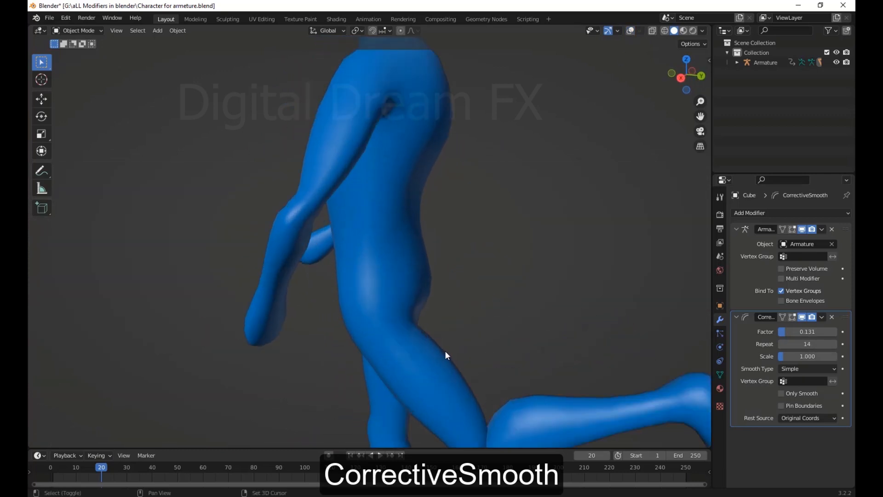
Set the character's Corrective Smooth factor to about 0.115 and repeat to 9, and inspect the joints from several angles
drag(787, 331, 779, 330)
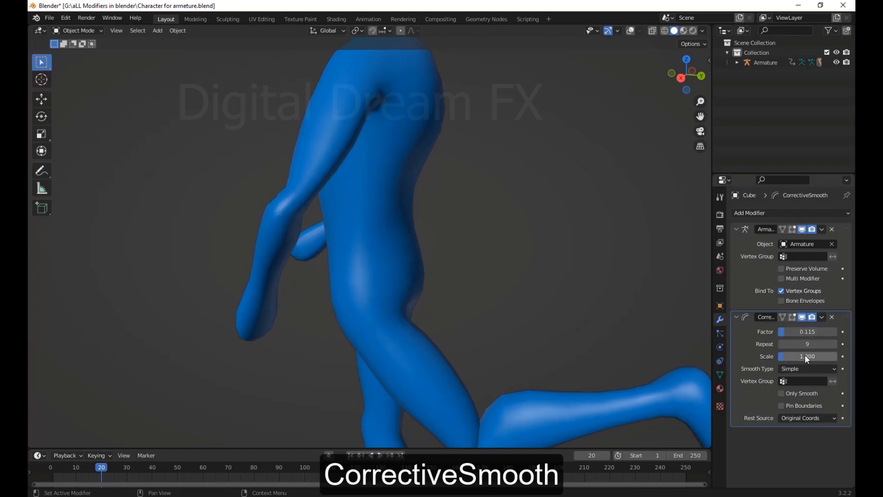
mouse_move(805, 358)
mouse_down()
mouse_move(780, 357)
mouse_move(800, 358)
mouse_up()
scroll(560, 336, down, 4)
middle_drag(560, 337, 577, 323)
scroll(532, 280, up, 3)
shift+middle_drag(518, 409, 481, 204)
scroll(409, 262, down, 3)
middle_drag(405, 267, 418, 357)
scroll(488, 287, down, 2)
scroll(498, 333, down, 1)
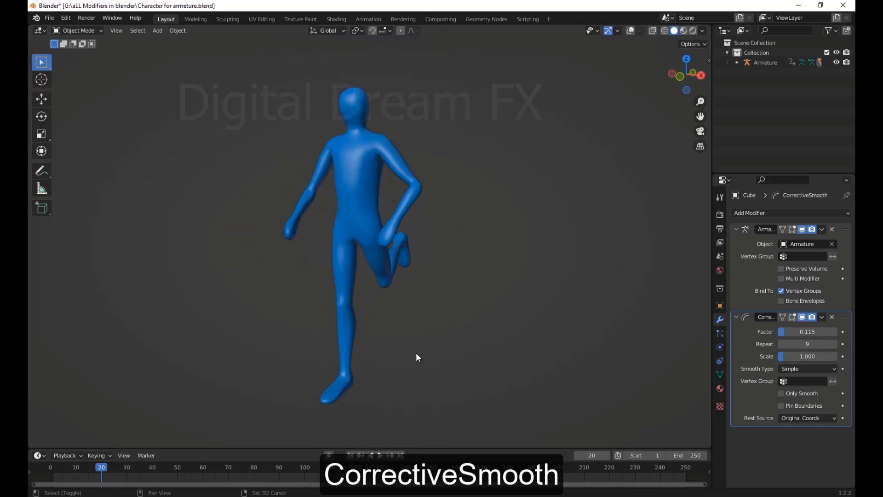
Play the character animation from the first frame, stop it around frame 51, and view the pose
click(351, 454)
click(379, 456)
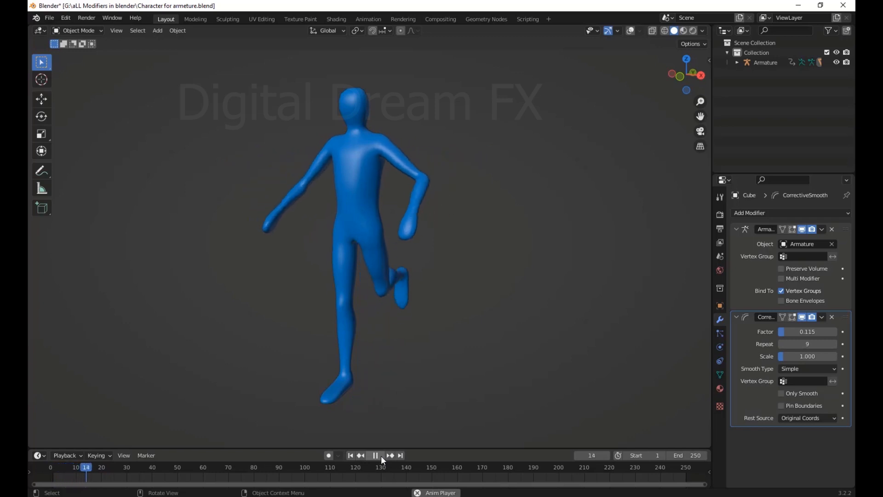
click(382, 457)
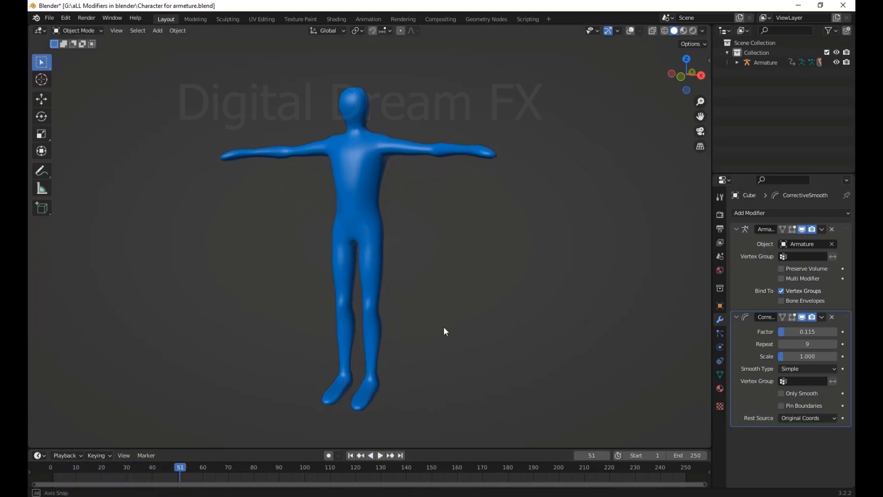
middle_drag(443, 327, 471, 322)
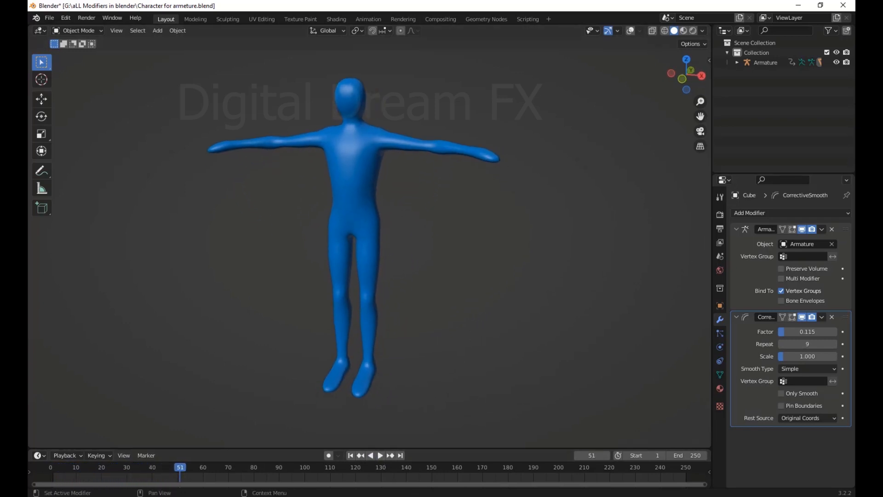
Start a new scene without its default objects and add a cylinder
click(48, 18)
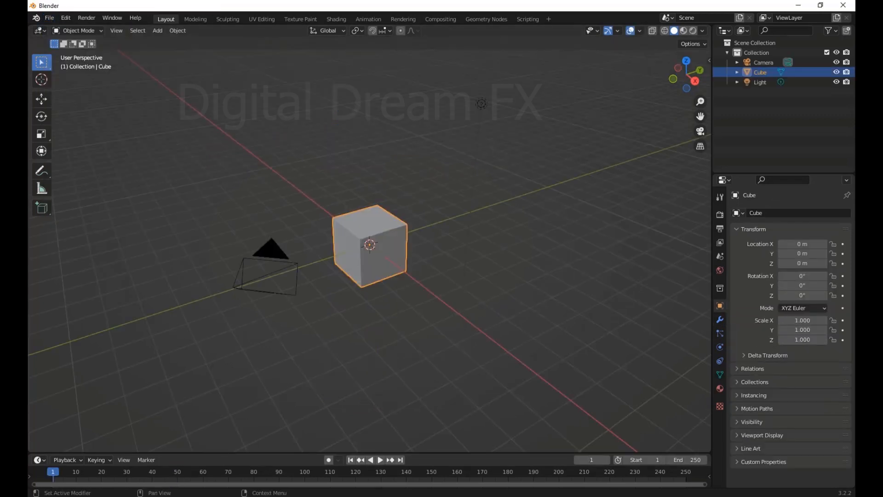
middle_drag(520, 203, 519, 189)
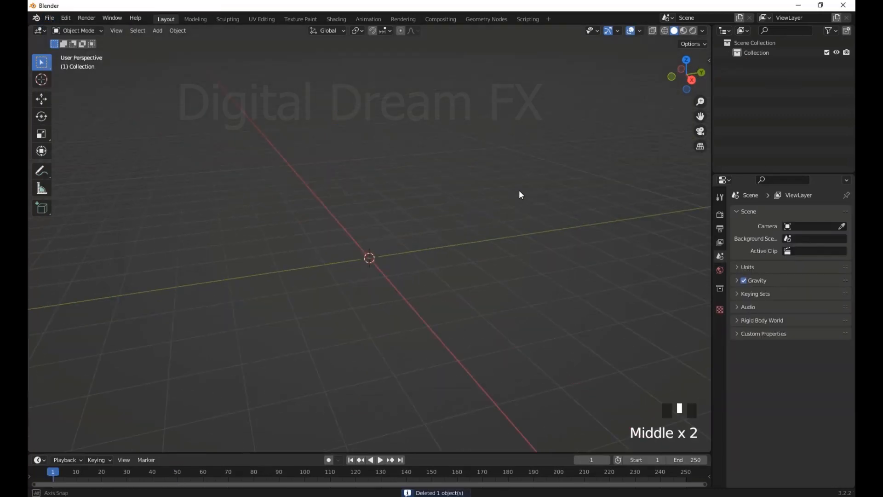
key(shift+a)
mouse_move(500, 221)
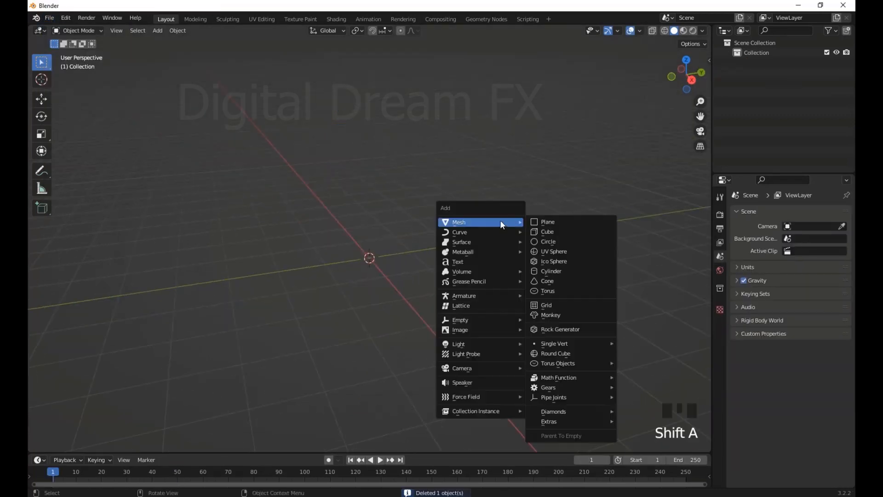
click(559, 271)
scroll(413, 313, up, 3)
Scale the cylinder along the Z axis by a factor of about 1.93
key(s)
key(z)
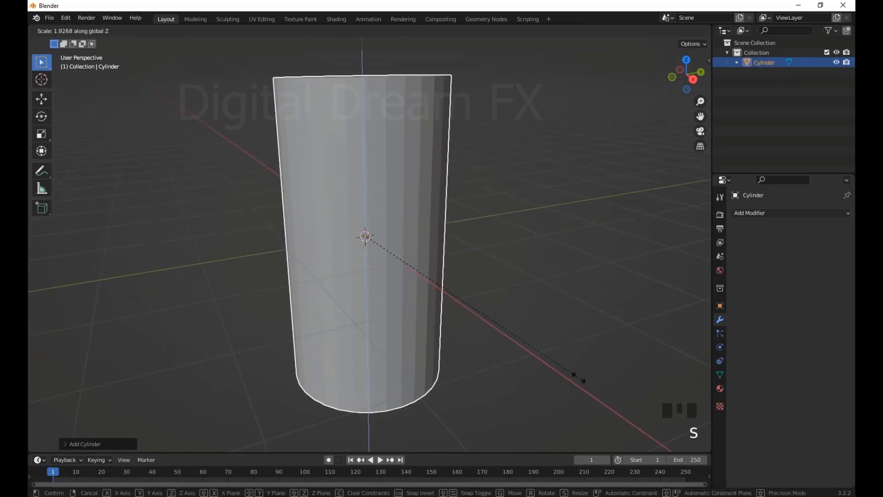
click(577, 376)
scroll(575, 371, down, 3)
middle_drag(572, 358, 492, 339)
Add 18 evenly spaced horizontal loop cuts around the cylinder in Edit Mode
key(Tab)
scroll(482, 325, up, 3)
scroll(431, 318, up, 14)
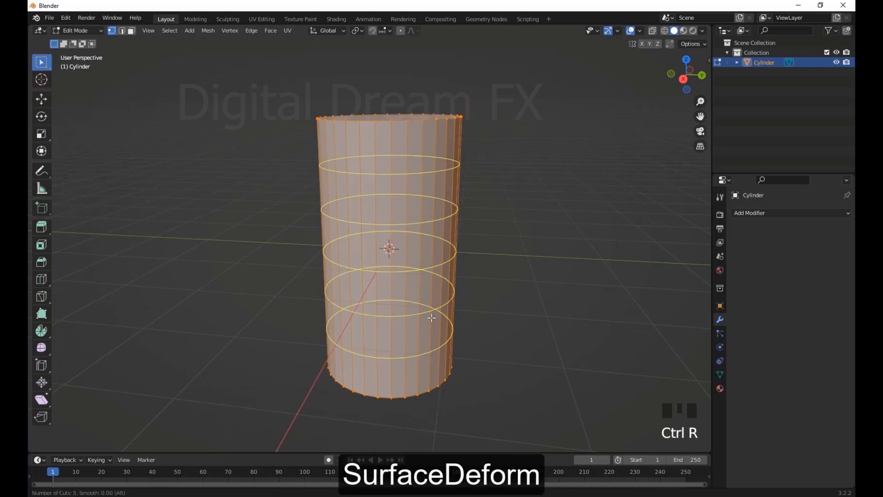
scroll(432, 317, up, 3)
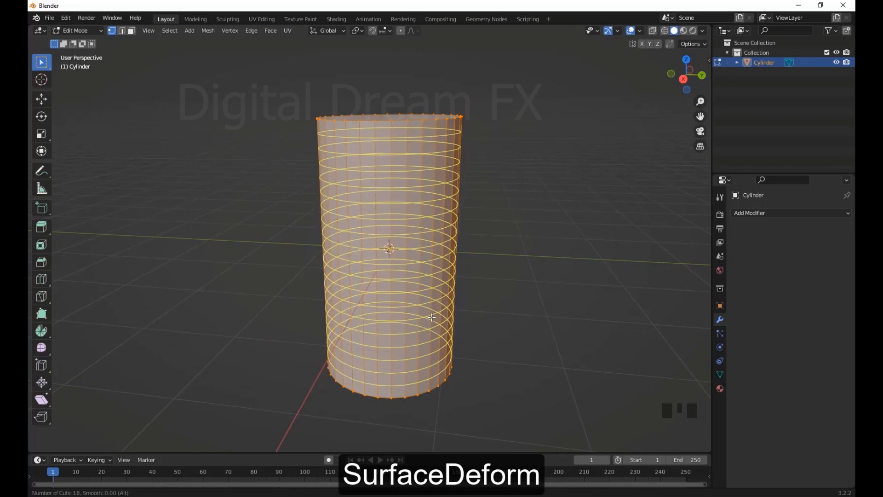
click(431, 317)
click(431, 317)
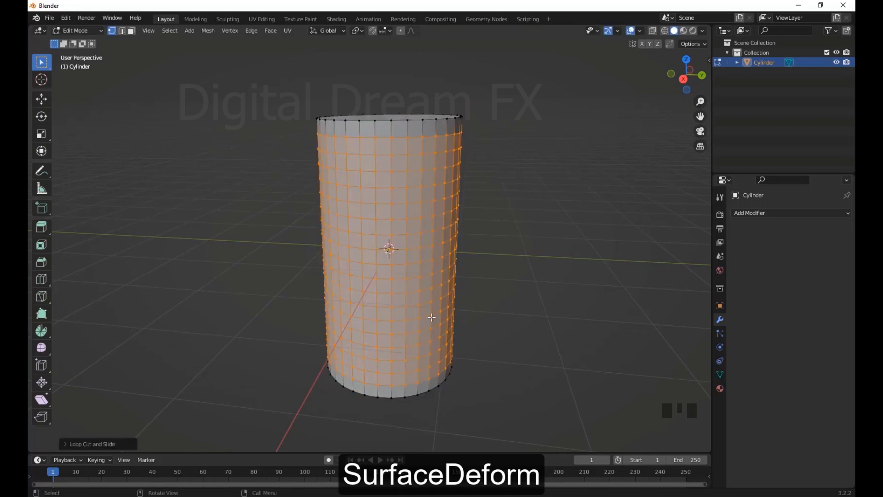
scroll(537, 337, down, 1)
middle_drag(537, 338, 508, 321)
click(97, 32)
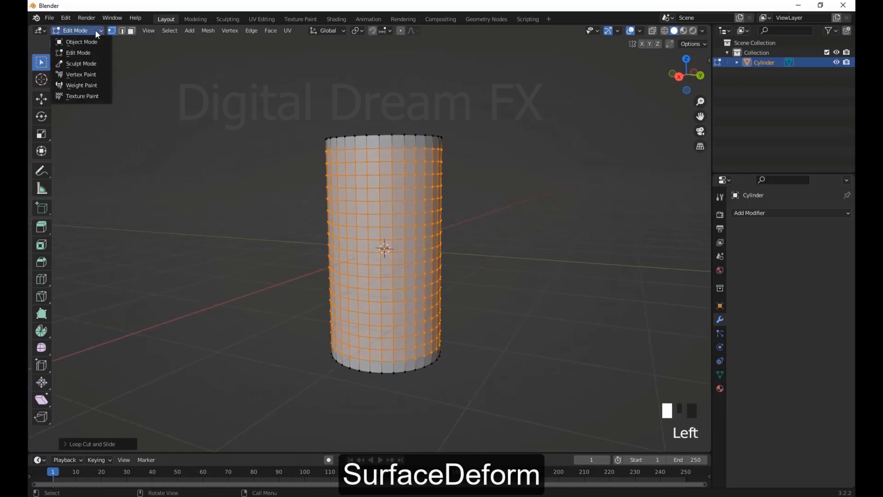
click(171, 33)
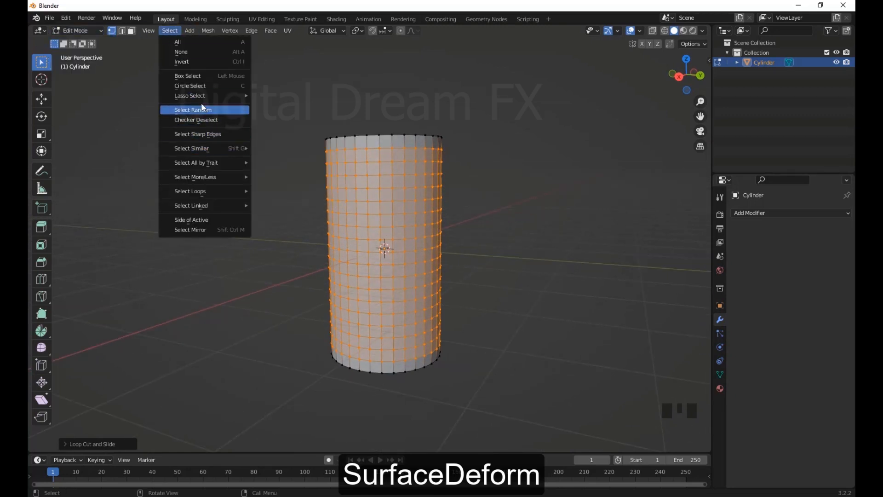
click(212, 111)
middle_drag(501, 276, 507, 304)
scroll(469, 268, down, 3)
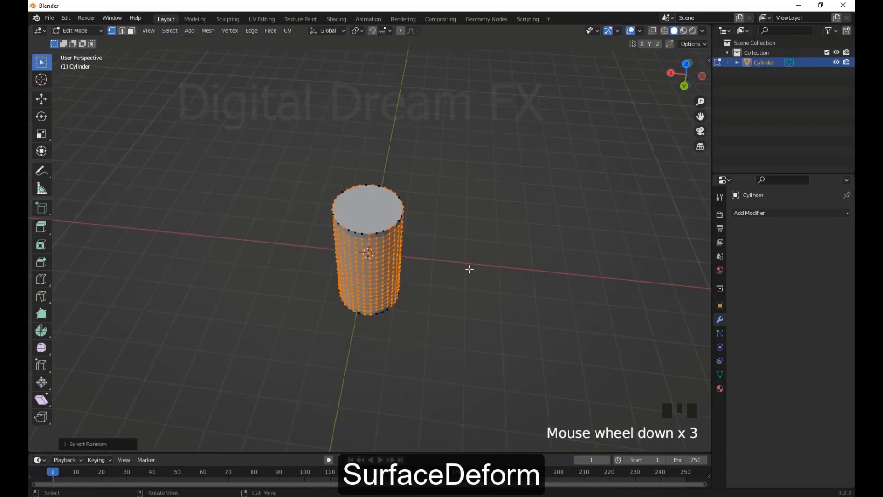
Clear the vertex selection and select random faces of the cylinder in face select mode
middle_drag(469, 269, 444, 245)
key(Tab)
click(405, 238)
key(Tab)
click(495, 239)
scroll(453, 250, up, 3)
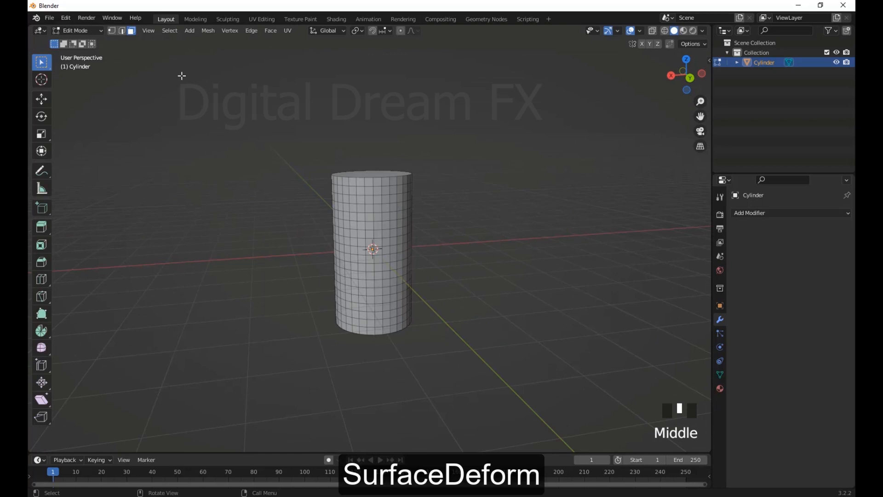
click(170, 31)
click(206, 110)
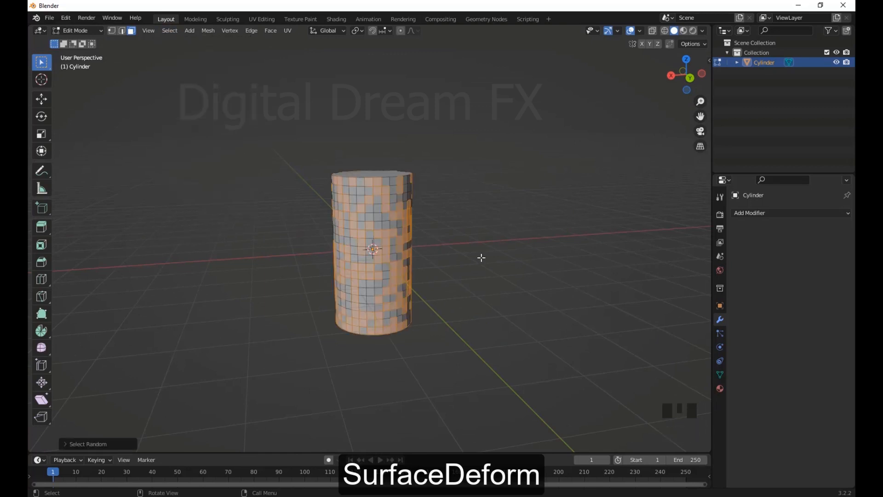
Inset the randomly selected cylinder faces individually and extrude them along their normals
middle_drag(481, 256, 436, 279)
key(i)
click(484, 265)
key(alt+e)
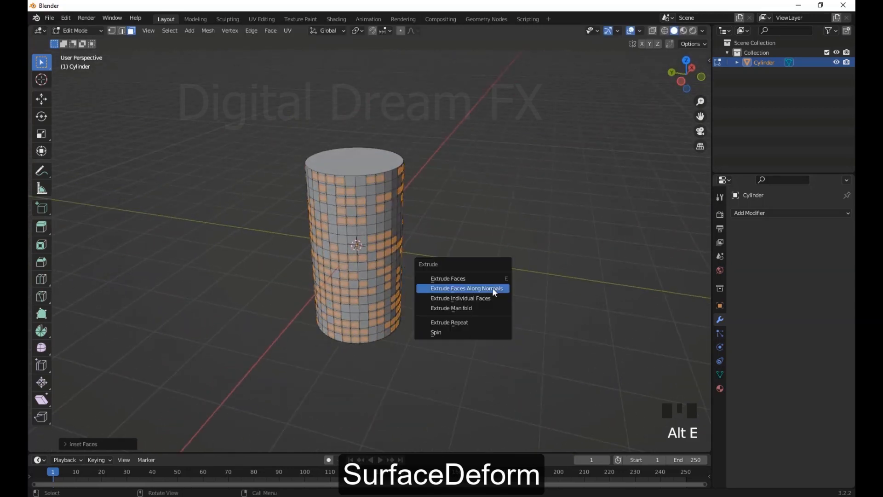
click(491, 289)
click(497, 290)
scroll(485, 264, down, 2)
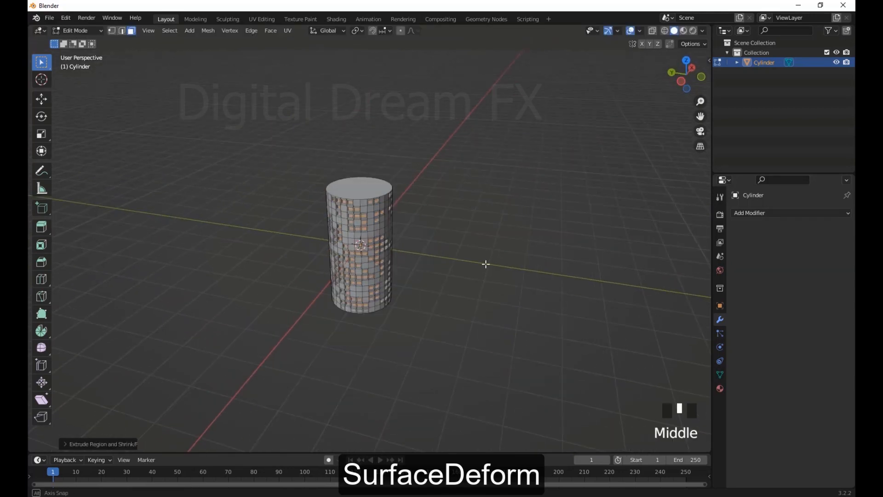
Delete the extruded faces to leave window-like openings in the cylinder wall
scroll(487, 272, up, 5)
mouse_move(485, 264)
middle_down()
mouse_move(514, 296)
mouse_move(484, 276)
middle_up()
key(Delete)
click(486, 268)
scroll(490, 284, up, 2)
click(484, 276)
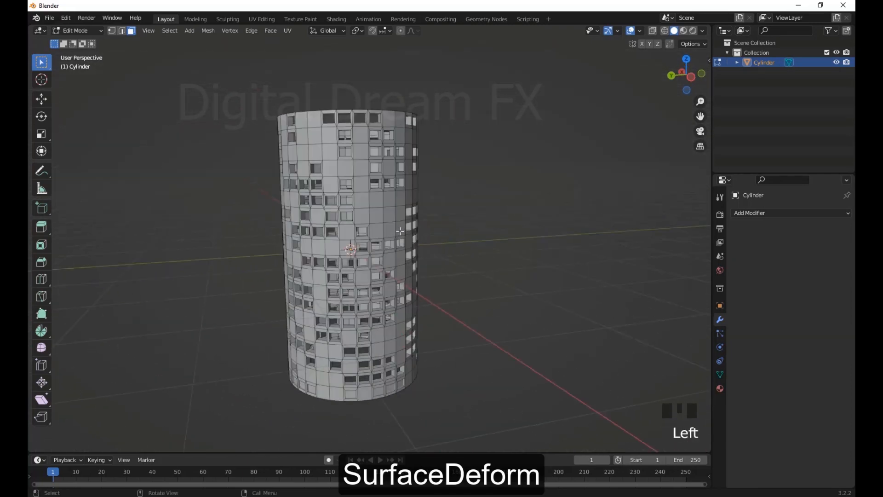
Delete the large top cap face of the cylinder and return to Object Mode
key(Tab)
middle_drag(400, 231, 443, 327)
key(Tab)
click(359, 195)
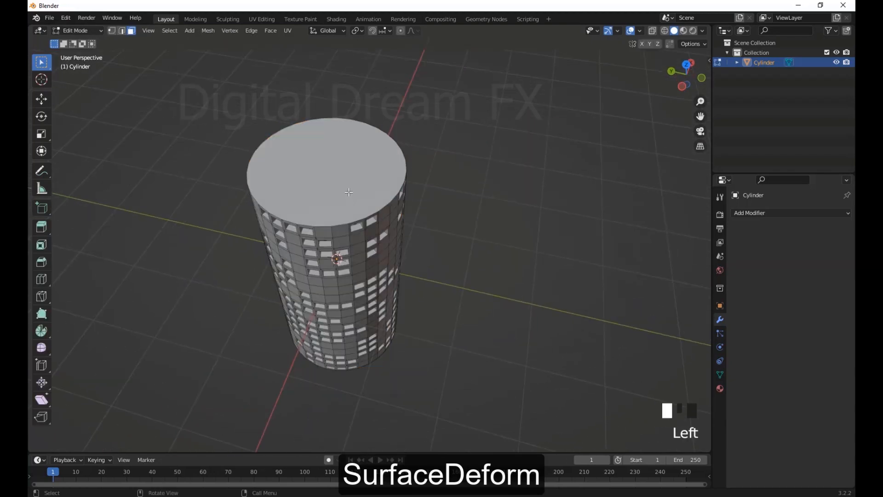
key(Delete)
click(405, 252)
middle_drag(406, 253, 400, 329)
click(363, 250)
key(Tab)
View the cylinder from the front and look over the available deform modifiers
scroll(486, 292, down, 2)
scroll(487, 291, down, 1)
key(KP_1)
click(784, 213)
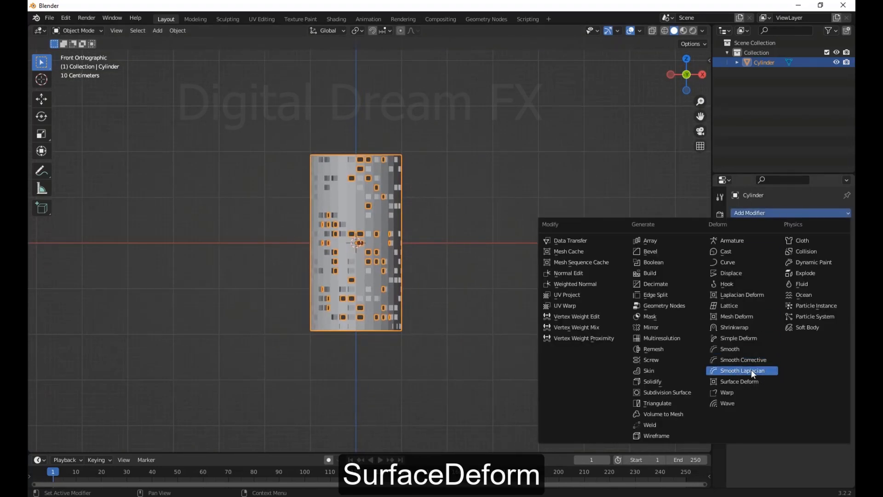
shift+middle_drag(454, 146, 441, 157)
scroll(441, 184, up, 2)
shift+middle_drag(443, 246, 473, 233)
Add a plane at the cylinder's centre and rotate it 90° about the X axis
key(shift+a)
mouse_move(474, 234)
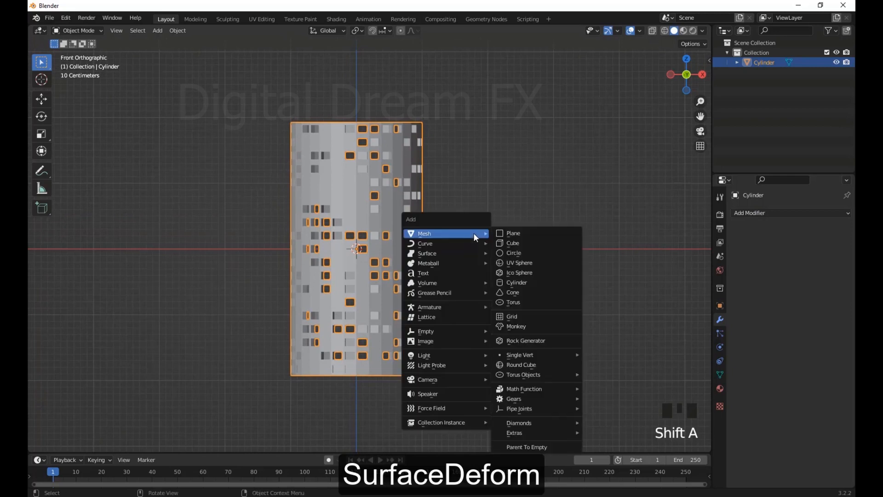
click(524, 236)
scroll(525, 237, down, 3)
text(r)
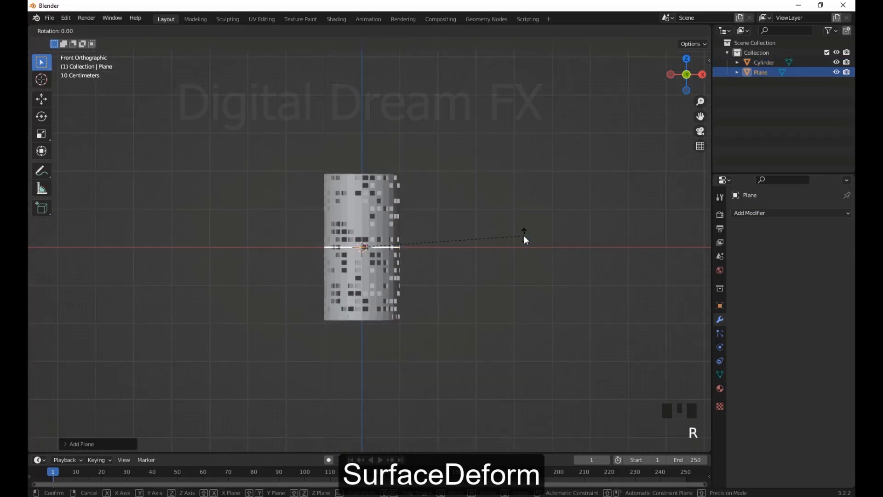
text(x90)
key(Return)
Scale the plane by about 2.4 along Z and by about 1.16 overall so it extends beyond the cylinder
key(s)
key(z)
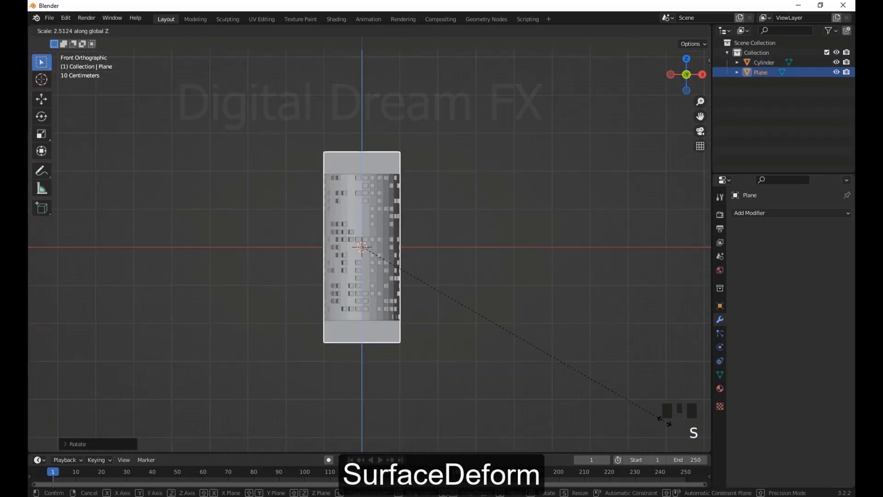
click(498, 339)
key(s)
click(527, 350)
scroll(496, 300, down, 1)
scroll(416, 324, up, 2)
middle_drag(496, 300, 460, 320)
Apply smooth shading to the plane and the cylinder
shift+middle_drag(471, 265, 462, 339)
mouse_move(400, 268)
shift+middle_down()
mouse_move(430, 247)
mouse_move(403, 258)
shift+middle_up()
right_click(401, 237)
click(402, 238)
click(403, 258)
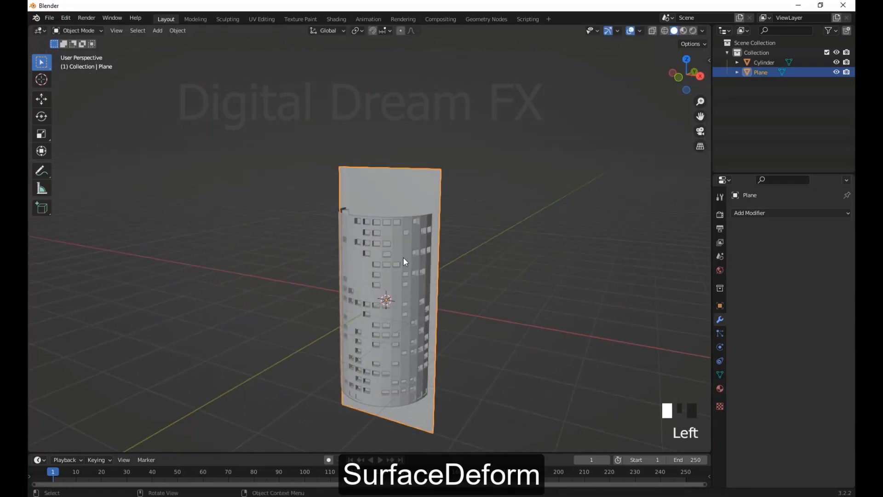
right_click(409, 267)
click(409, 268)
click(460, 221)
click(433, 191)
scroll(451, 248, up, 2)
mouse_move(474, 284)
shift+middle_down()
mouse_move(439, 294)
mouse_move(481, 284)
shift+middle_up()
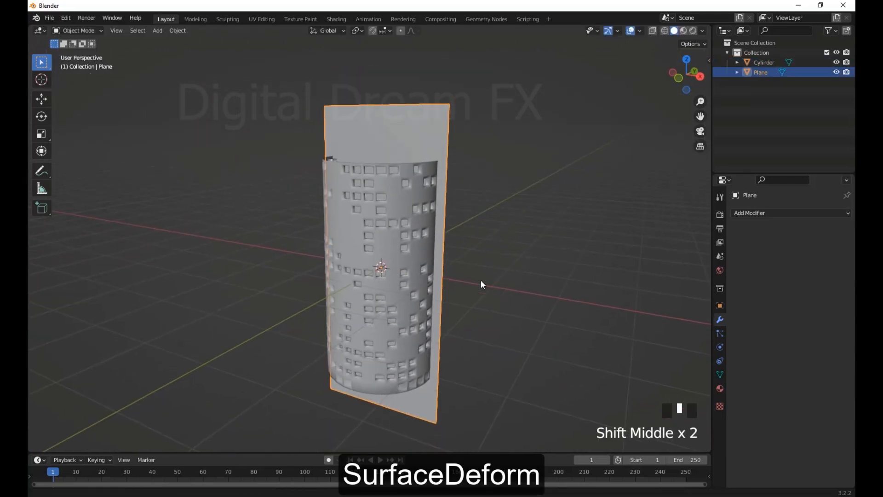
Switch the viewport lighting to MatCap and choose a bluish-grey matcap
click(378, 209)
click(703, 31)
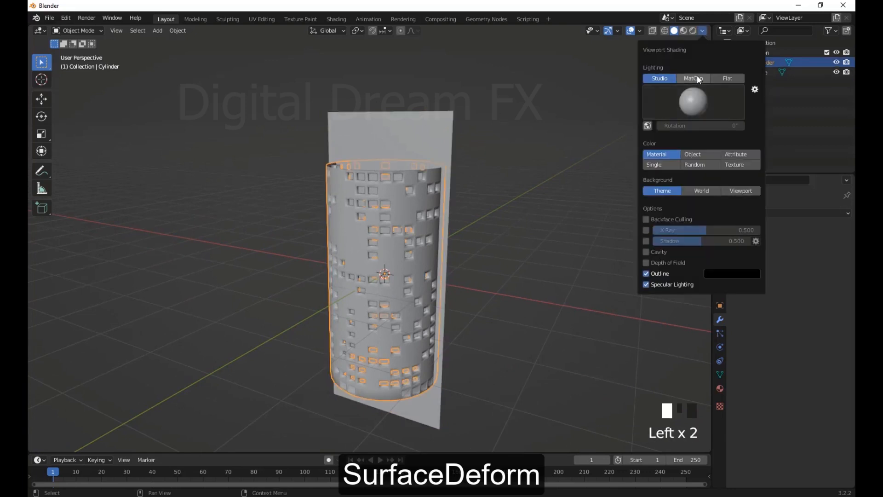
click(694, 78)
click(693, 100)
click(648, 139)
scroll(529, 197, up, 2)
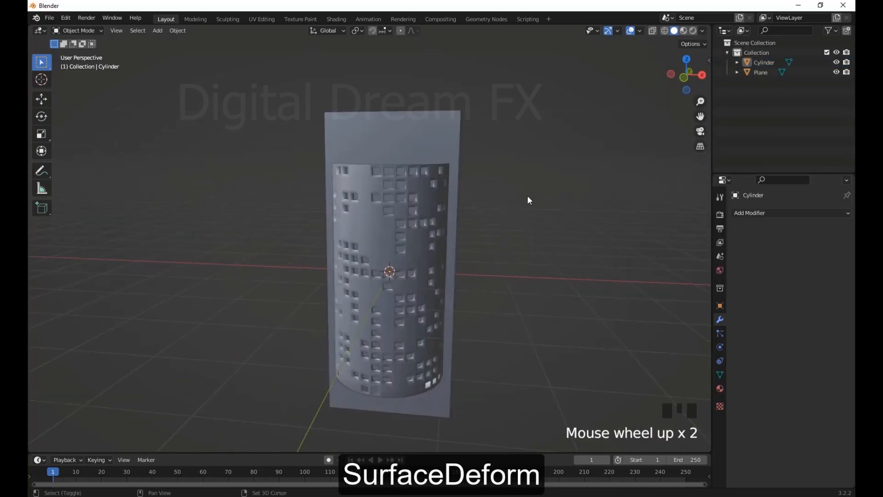
Add 19 evenly spaced horizontal loop cuts to the plane in Edit Mode
click(420, 134)
mouse_move(515, 198)
shift+middle_down()
mouse_move(517, 177)
mouse_move(517, 186)
shift+middle_up()
key(Tab)
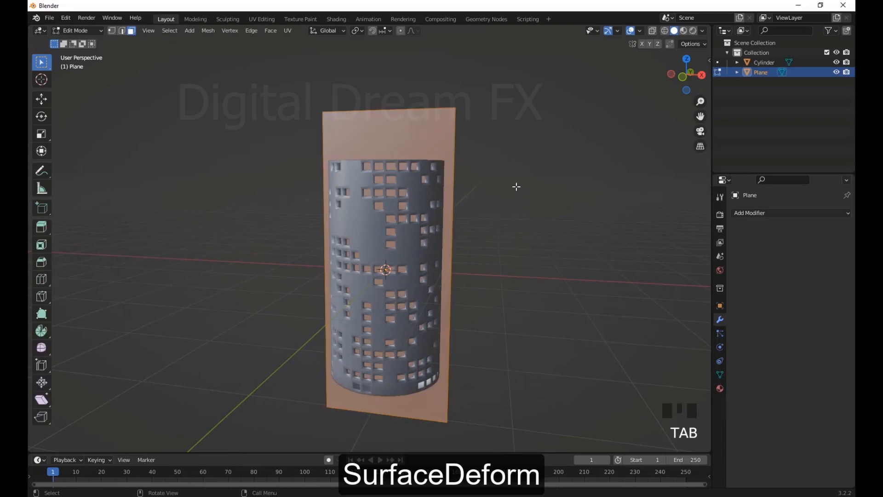
click(452, 235)
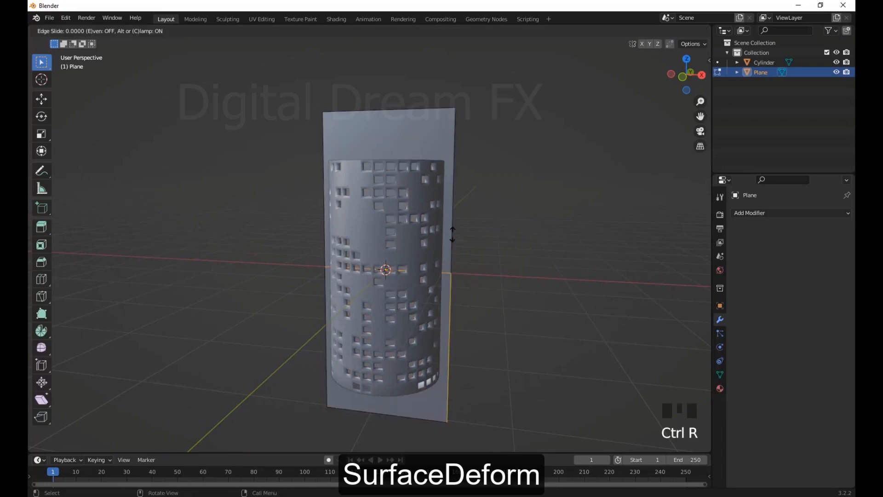
click(453, 235)
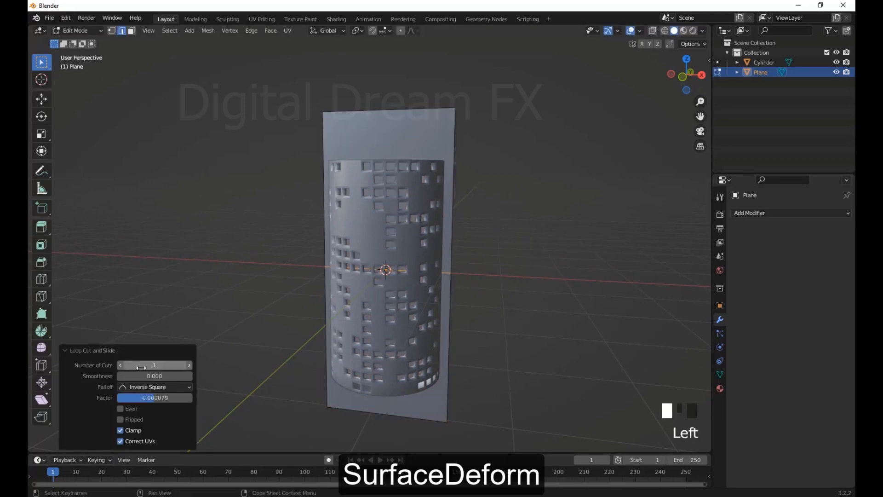
double_click(141, 367)
text(18)
key(Return)
middle_drag(401, 305, 407, 276)
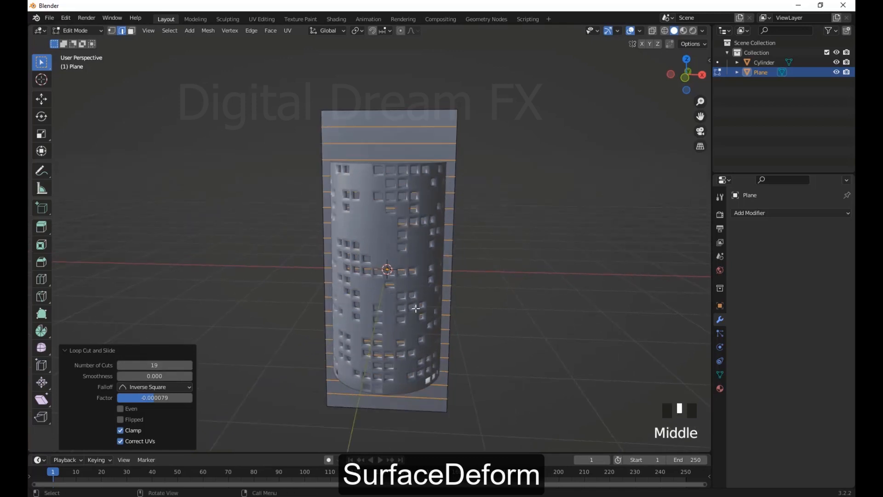
Add nine evenly spaced vertical loop cuts to the plane and leave Edit Mode
key(ctrl+r)
scroll(404, 201, up, 8)
click(403, 201)
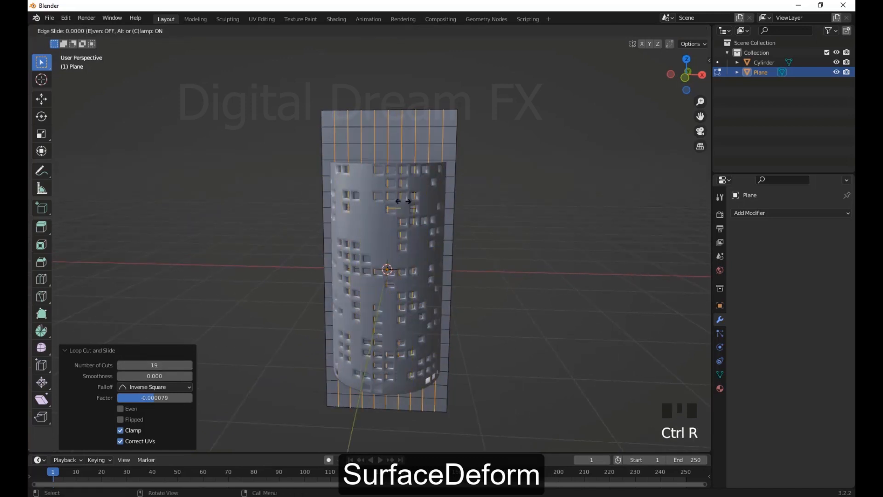
click(517, 256)
mouse_move(520, 260)
middle_down()
mouse_move(488, 261)
mouse_move(513, 255)
middle_up()
key(Tab)
Add a Surface Deform modifier to the cylinder
click(421, 259)
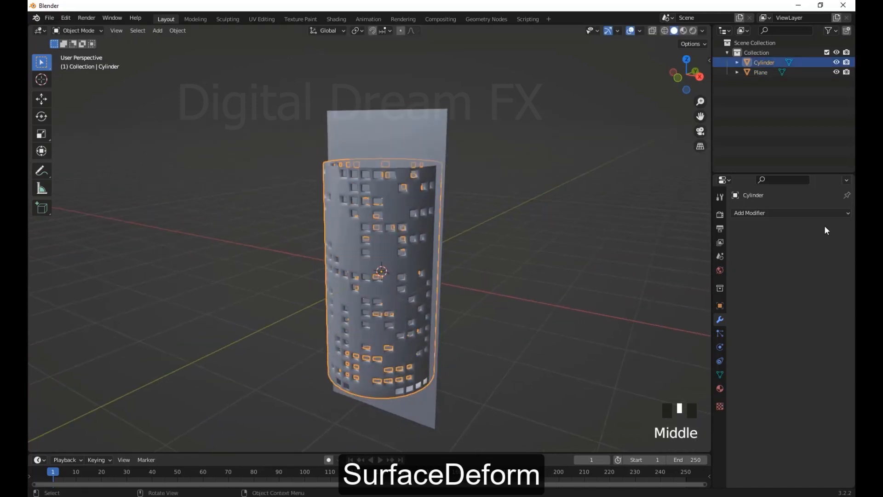
click(796, 213)
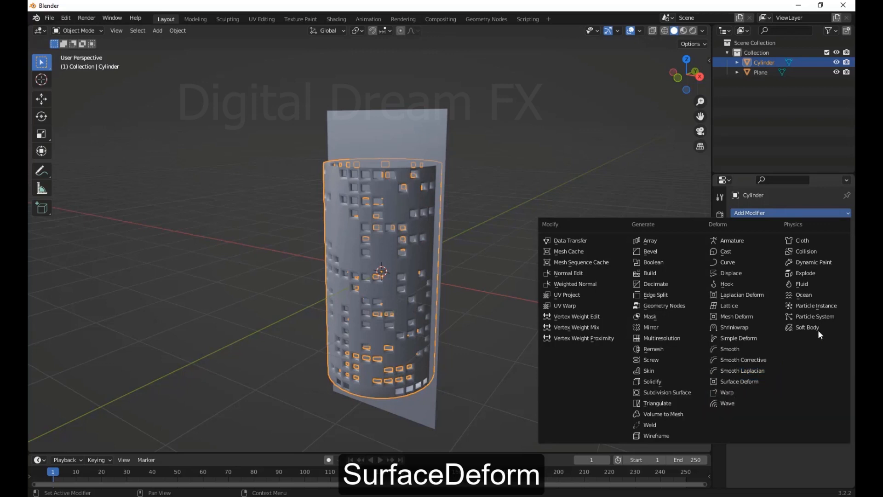
middle_drag(410, 131, 454, 139)
middle_drag(526, 224, 474, 212)
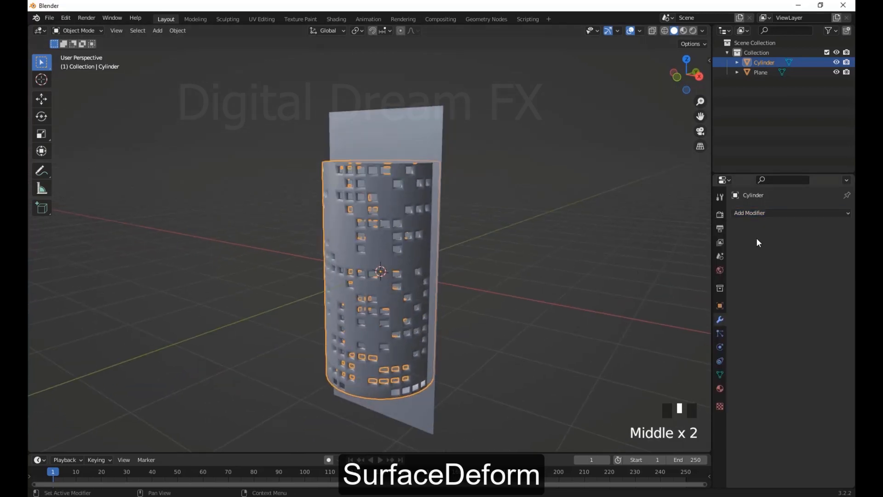
click(768, 213)
click(753, 381)
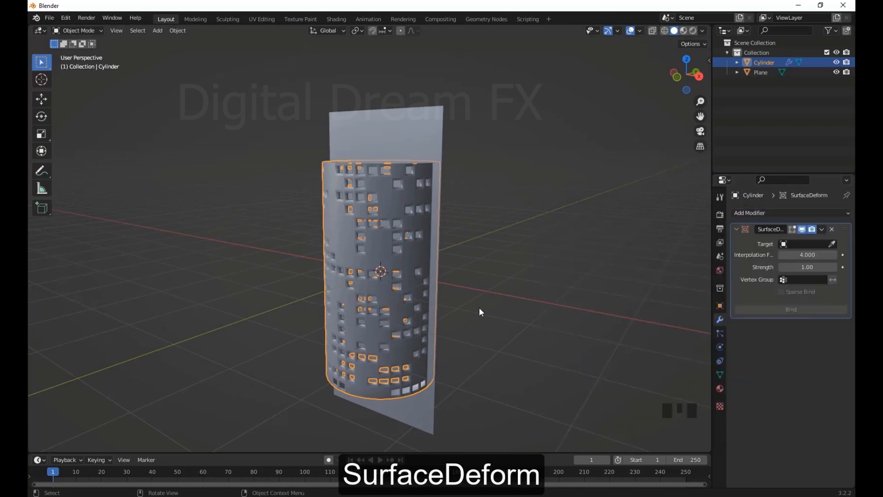
Set the Surface Deform target to the plane and bind the cylinder to it
middle_drag(479, 310, 504, 307)
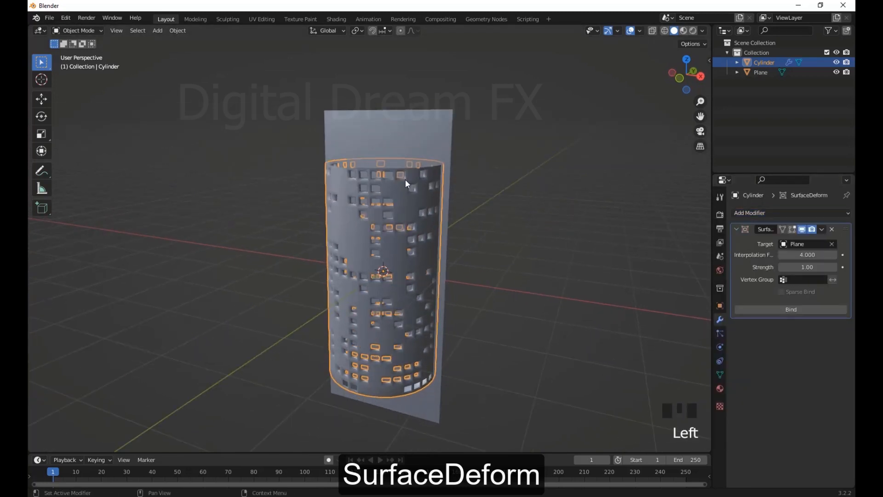
middle_drag(405, 181, 515, 283)
click(786, 309)
Set the plane's viewport display to Wire
click(468, 210)
middle_drag(504, 227, 511, 246)
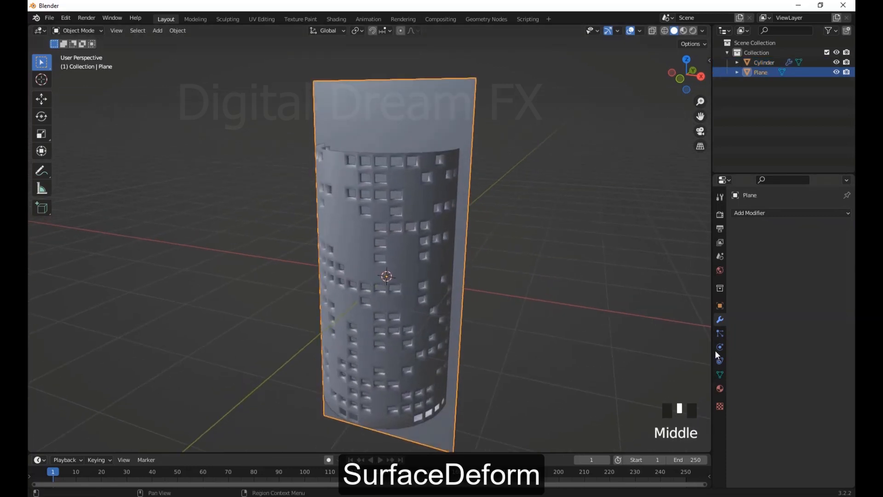
click(720, 305)
scroll(777, 442, down, 5)
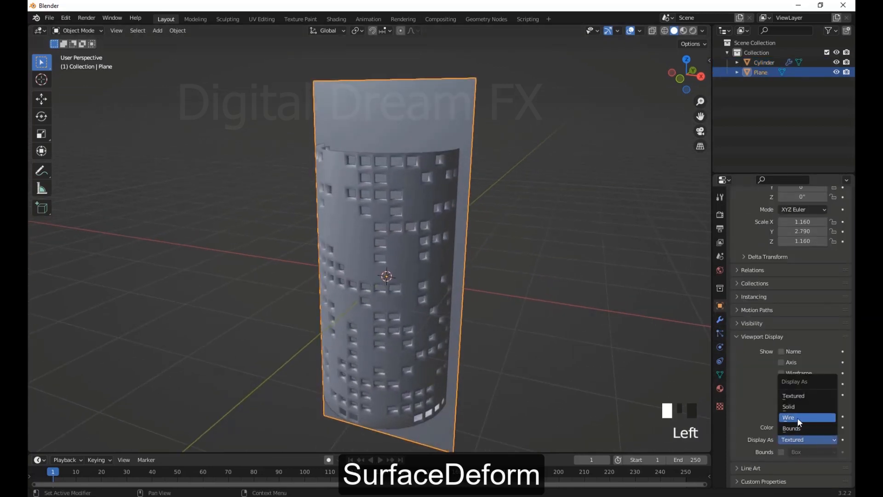
click(798, 418)
click(625, 334)
scroll(570, 276, down, 2)
middle_drag(543, 249, 511, 225)
Try moving a vertex in the middle of the plane to test the cylinder's deformation
drag(420, 110, 453, 165)
right_click(480, 160)
middle_drag(499, 179, 509, 190)
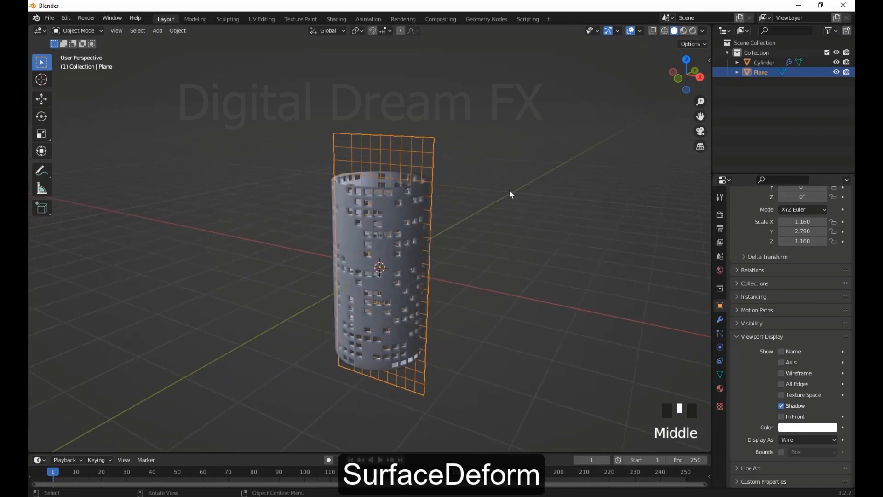
key(Tab)
middle_drag(451, 178, 480, 342)
key(g)
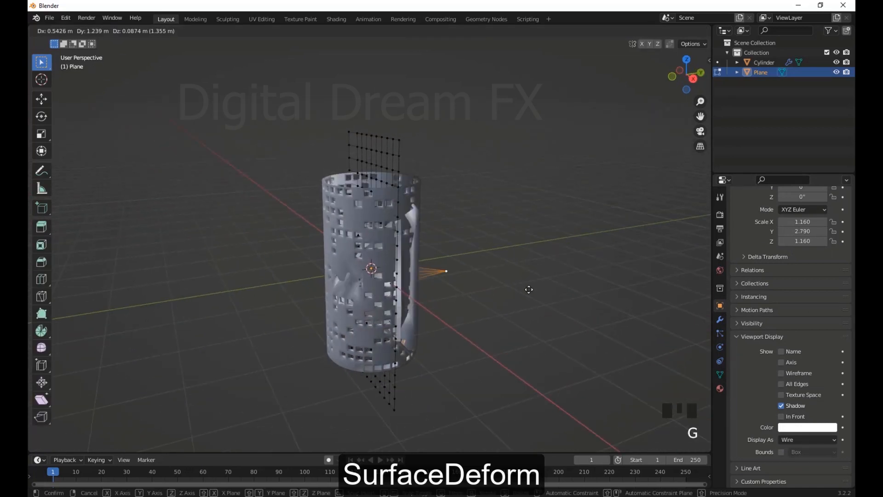
right_click(468, 299)
middle_drag(467, 299, 551, 321)
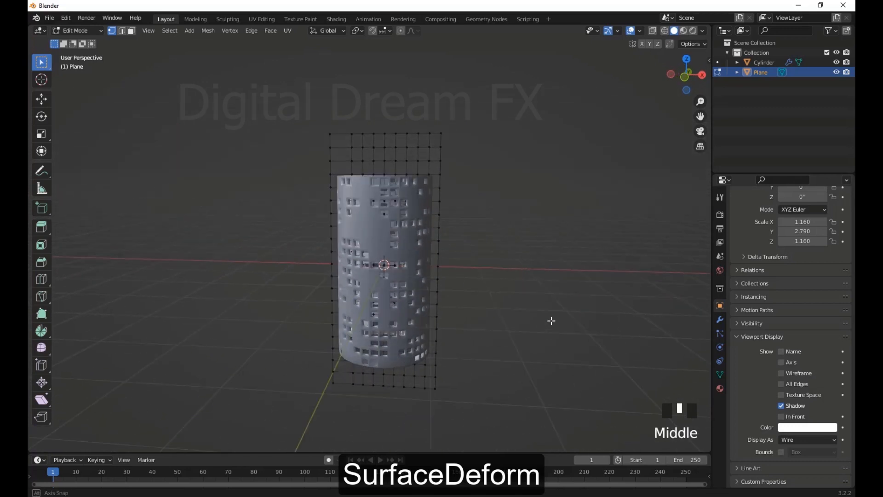
Try bending the cylinder by moving the plane's top vertex rows with proportional editing at different influence sizes, and undo the move
middle_drag(424, 420, 446, 418)
drag(429, 154, 316, 108)
middle_drag(316, 108, 451, 96)
middle_drag(465, 193, 522, 232)
key(g)
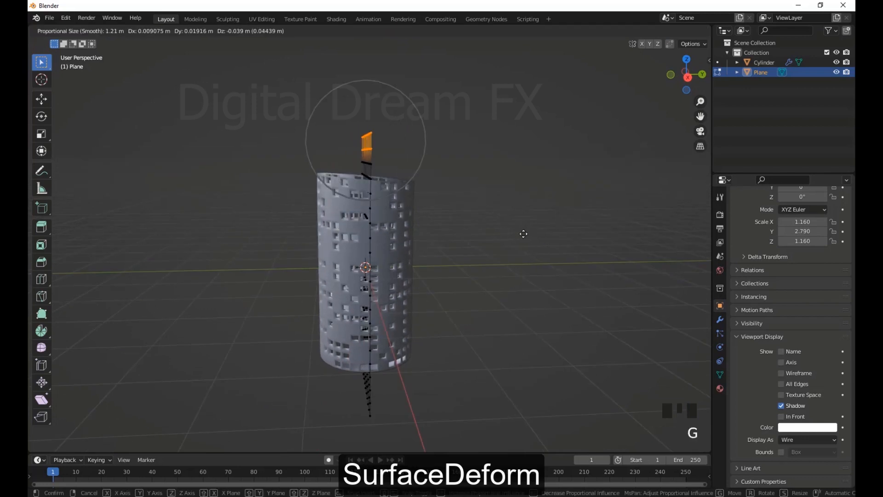
scroll(523, 233, down, 15)
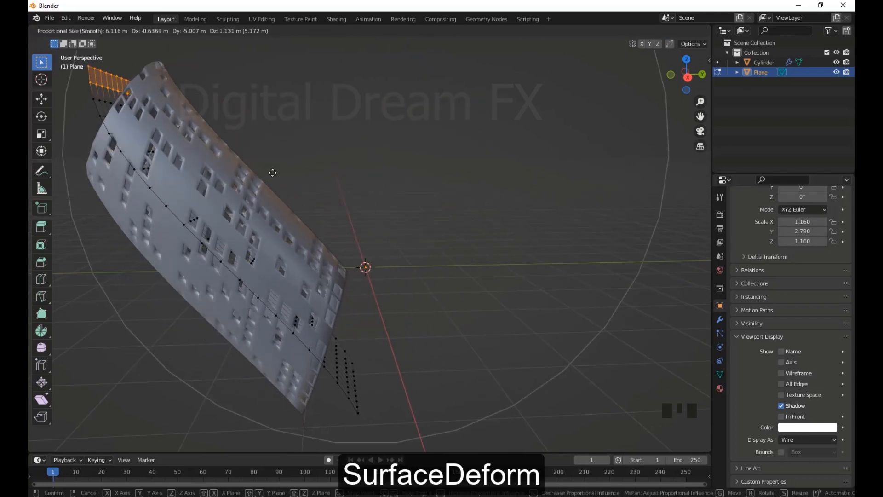
scroll(345, 226, up, 14)
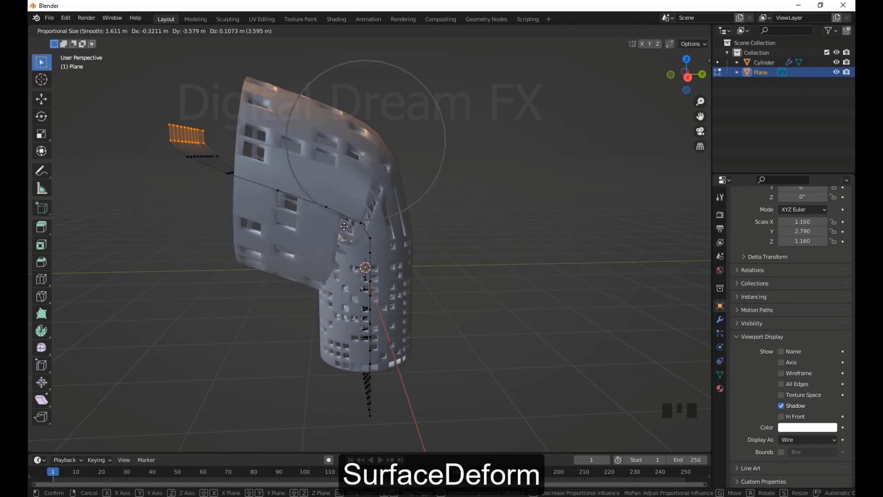
scroll(344, 226, down, 11)
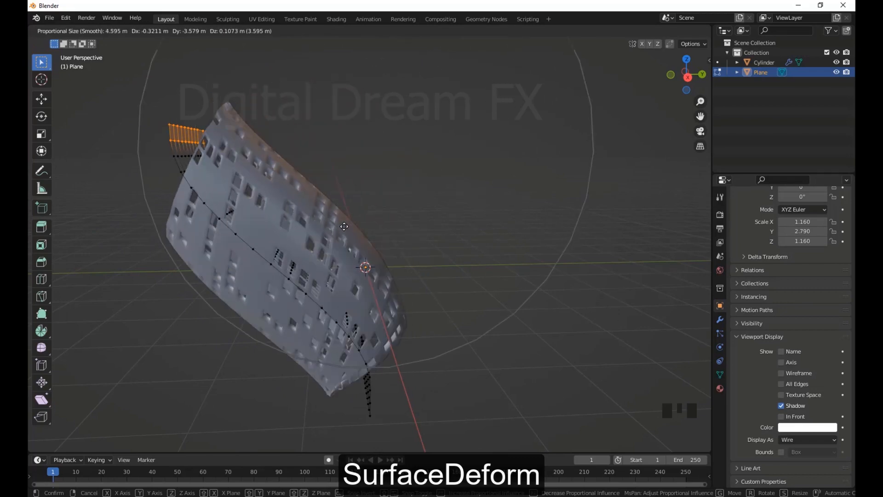
scroll(344, 226, down, 2)
click(344, 227)
scroll(344, 226, down, 4)
middle_drag(570, 237, 436, 260)
key(ctrl+z)
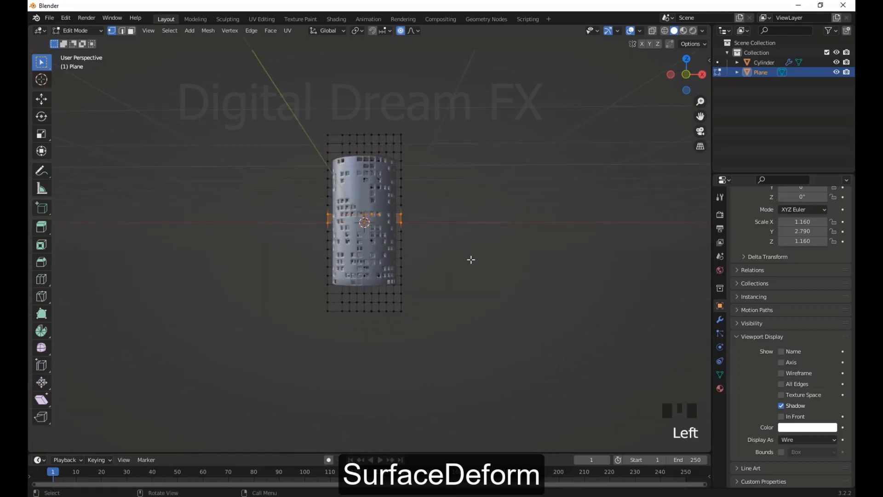
Scale the plane's middle vertex rows by 1.755 using smooth proportional editing with a size of about 1.1
key(s)
scroll(506, 271, up, 5)
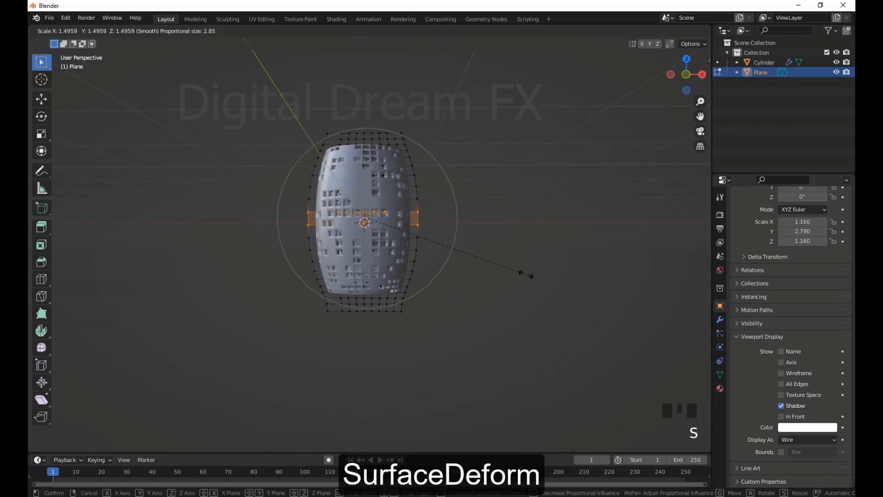
scroll(555, 283, up, 3)
click(554, 283)
middle_drag(554, 283, 492, 304)
Scale the selected middle rows along Y by about 0.271 with a proportional size of about 1.33
key(s)
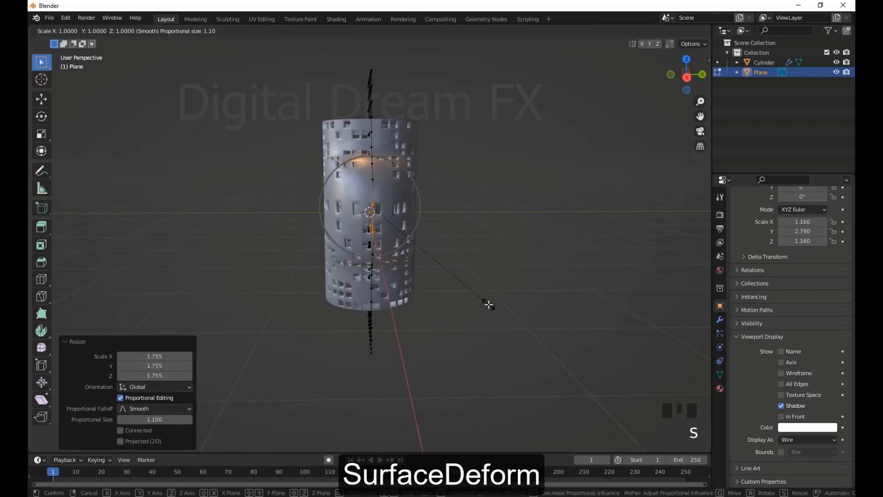
click(374, 248)
scroll(378, 250, down, 3)
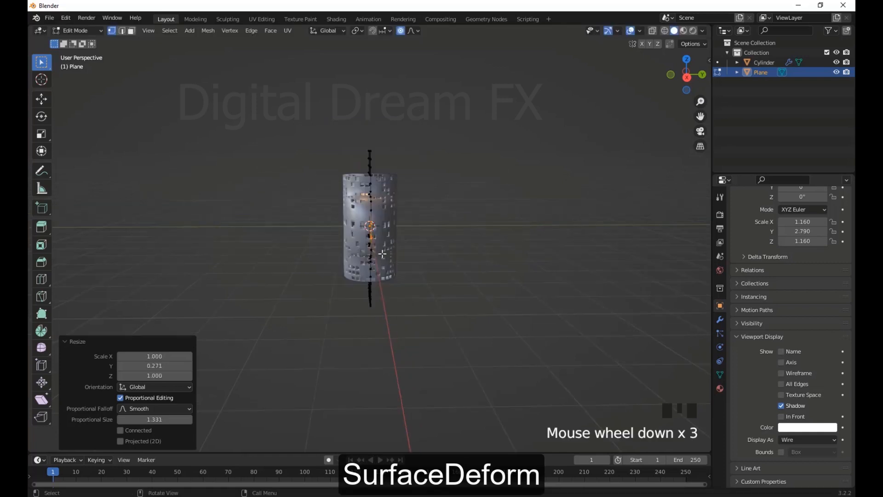
middle_drag(421, 263, 461, 277)
scroll(476, 285, up, 2)
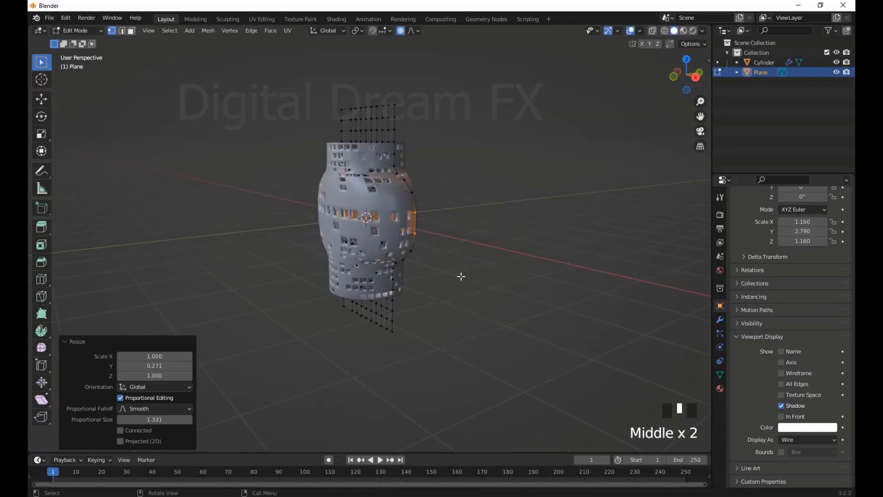
key(e)
click(463, 277)
scroll(488, 285, down, 3)
middle_drag(513, 292, 494, 302)
key(ctrl+z)
Return to Object Mode and apply the Surface Deform modifier on the cylinder
key(Tab)
click(460, 291)
scroll(442, 278, down, 1)
click(388, 239)
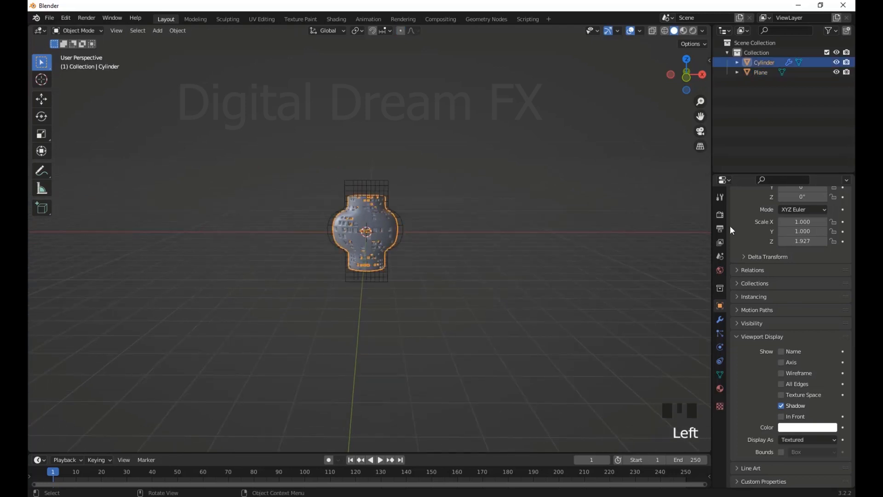
scroll(744, 271, up, 5)
click(720, 320)
click(780, 212)
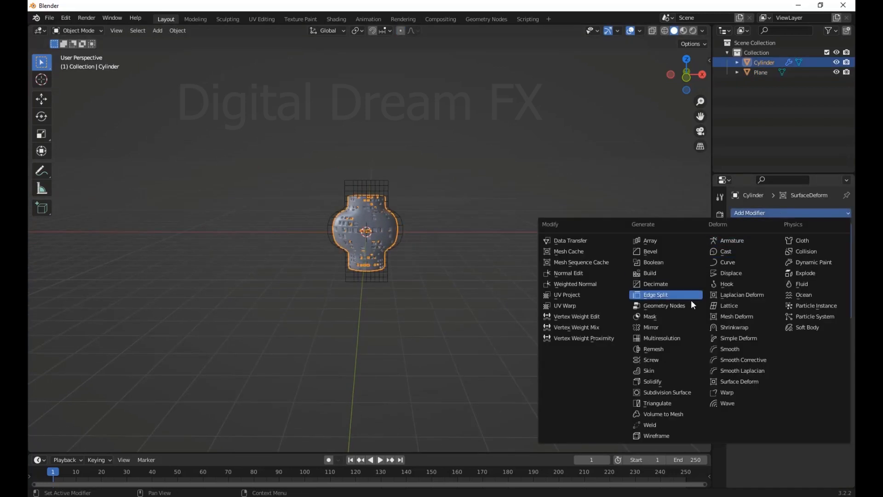
click(793, 214)
click(821, 228)
click(809, 272)
click(451, 215)
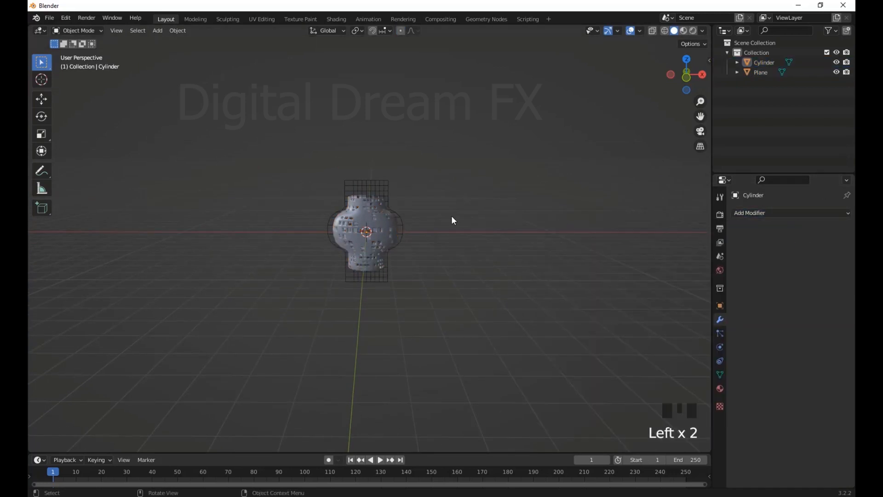
Delete the deformed cylinder and the wireframe plane to empty the scene
key(Delete)
click(391, 216)
scroll(434, 241, up, 7)
alt+middle_drag(434, 241, 506, 303)
mouse_move(506, 304)
shift+middle_down()
mouse_move(489, 291)
mouse_move(504, 307)
shift+middle_up()
key(Delete)
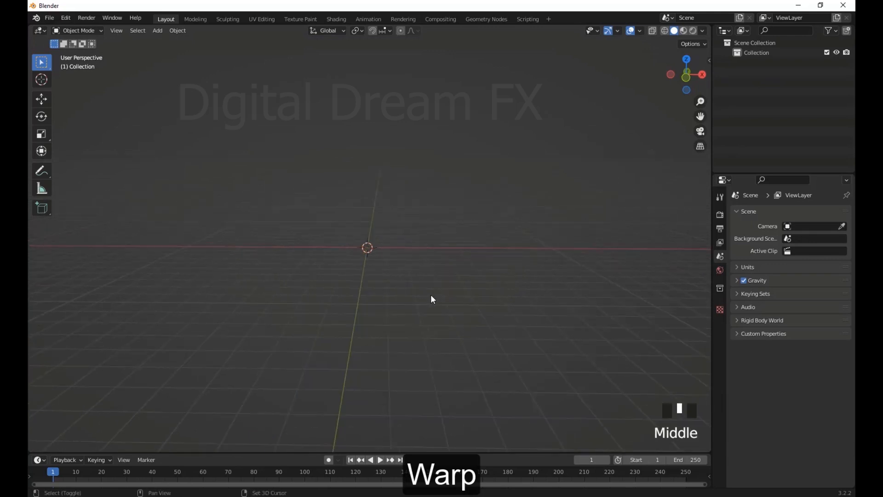
Add a new plane at the origin and scale it up to several times its size
key(shift+a)
mouse_move(422, 294)
click(490, 85)
key(s)
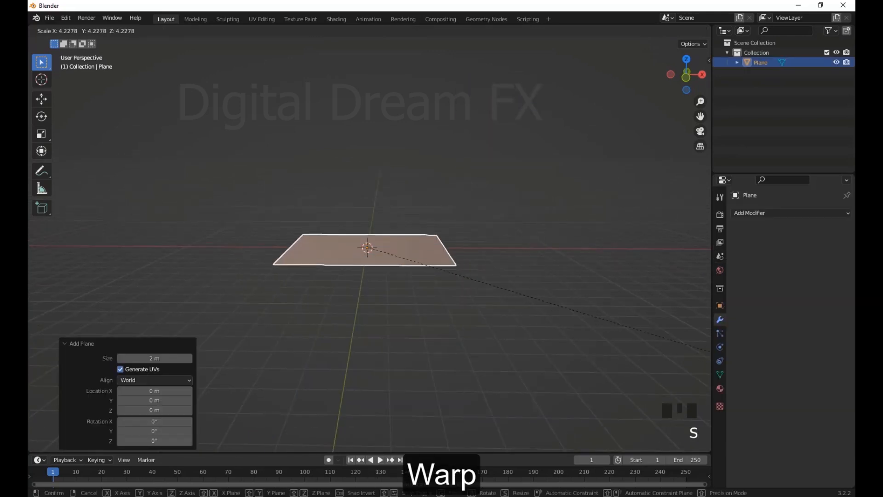
click(273, 195)
scroll(283, 266, down, 3)
scroll(284, 266, up, 3)
middle_drag(352, 266, 358, 288)
shift+middle_drag(358, 288, 372, 304)
scroll(352, 271, down, 2)
Subdivide the plane in Edit Mode, setting the number of cuts to 30 for a dense grid
key(Tab)
right_click(384, 242)
click(384, 241)
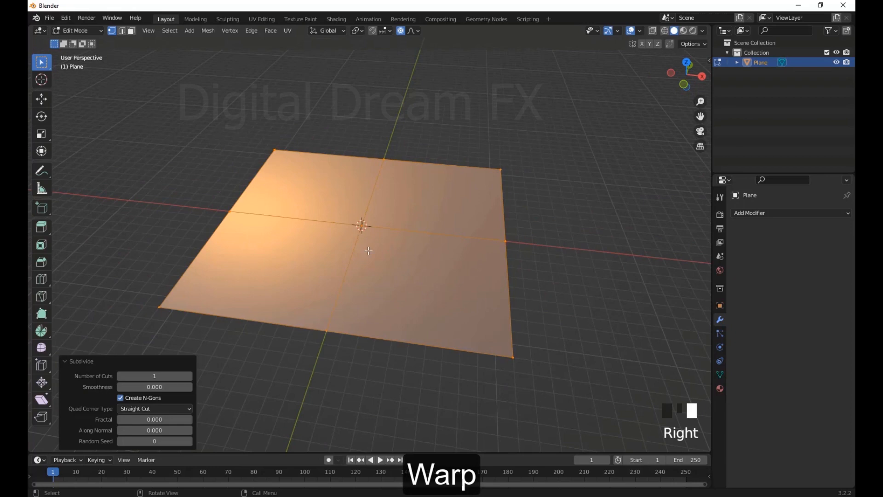
click(188, 375)
text(30)
key(Return)
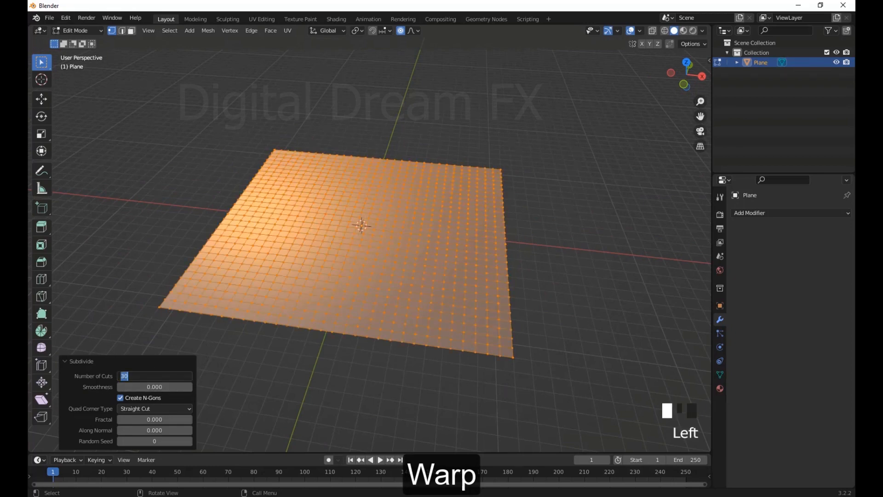
text(0)
key(Return)
Return to Object Mode and add a Warp modifier to the subdivided plane
middle_drag(522, 244, 528, 260)
click(530, 261)
scroll(449, 229, down, 3)
middle_drag(443, 264, 418, 285)
scroll(451, 234, up, 3)
key(Tab)
click(522, 248)
click(477, 248)
middle_drag(476, 249, 517, 237)
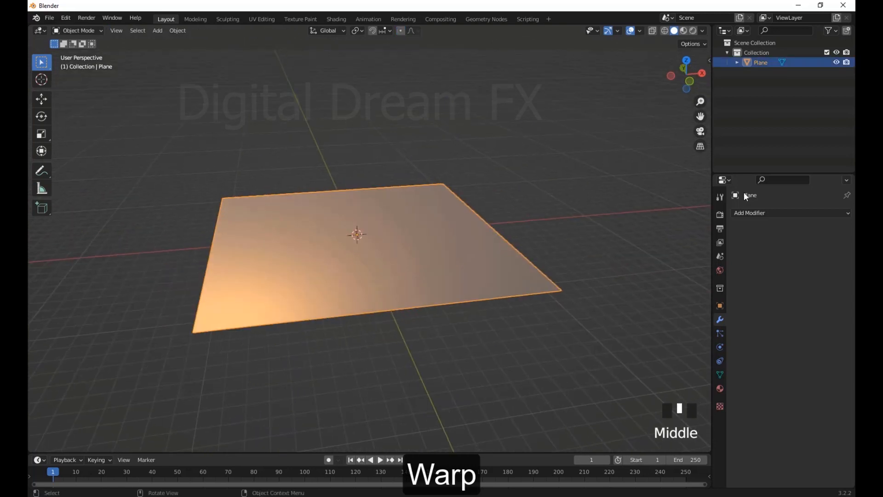
click(756, 214)
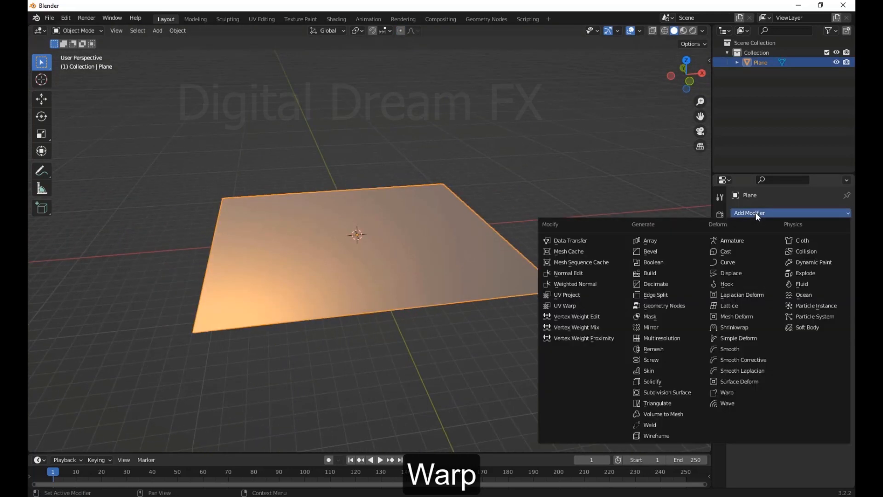
click(742, 391)
Add a Plain Axes empty at the centre of the plane
middle_drag(598, 368, 529, 367)
mouse_move(533, 366)
shift+middle_down()
mouse_move(525, 364)
mouse_move(532, 369)
shift+middle_up()
scroll(525, 372, up, 1)
shift+middle_drag(490, 392, 552, 391)
shift+middle_drag(553, 391, 473, 371)
key(shift+a)
mouse_move(476, 371)
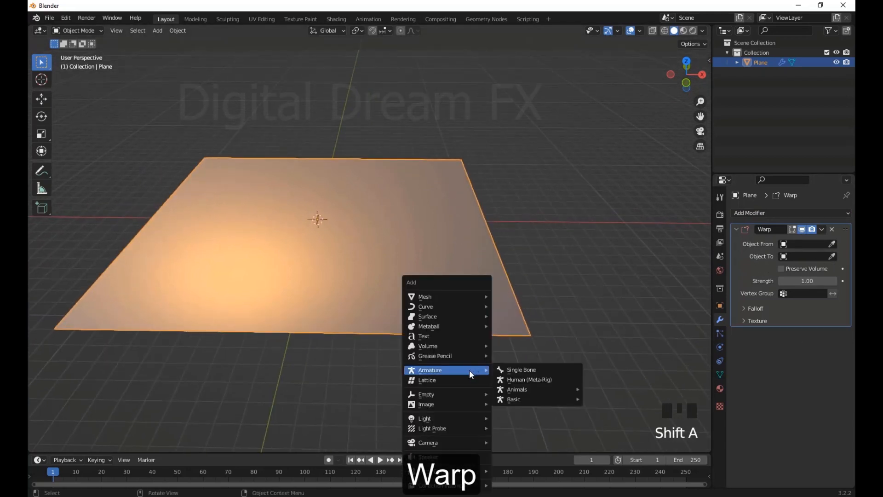
mouse_move(474, 394)
click(534, 391)
Move the empty up along Z to about 4.97 m above the plane
scroll(401, 352, up, 2)
middle_drag(401, 352, 469, 395)
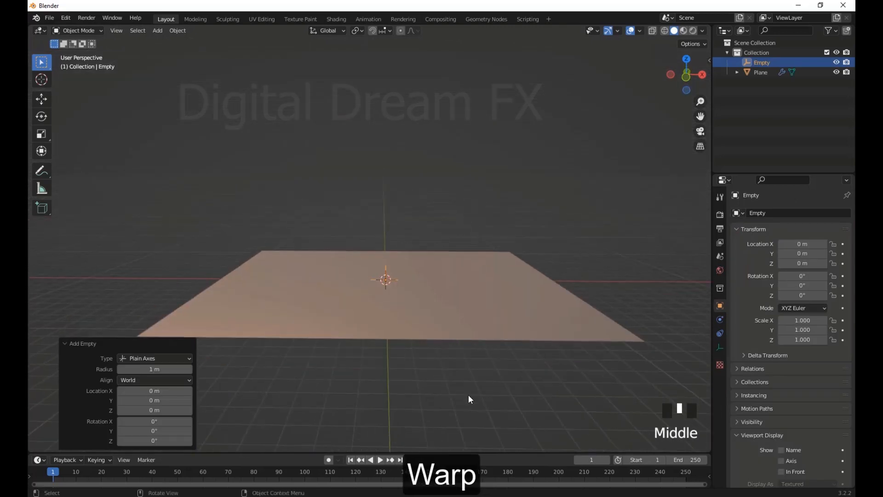
key(g)
key(z)
click(473, 319)
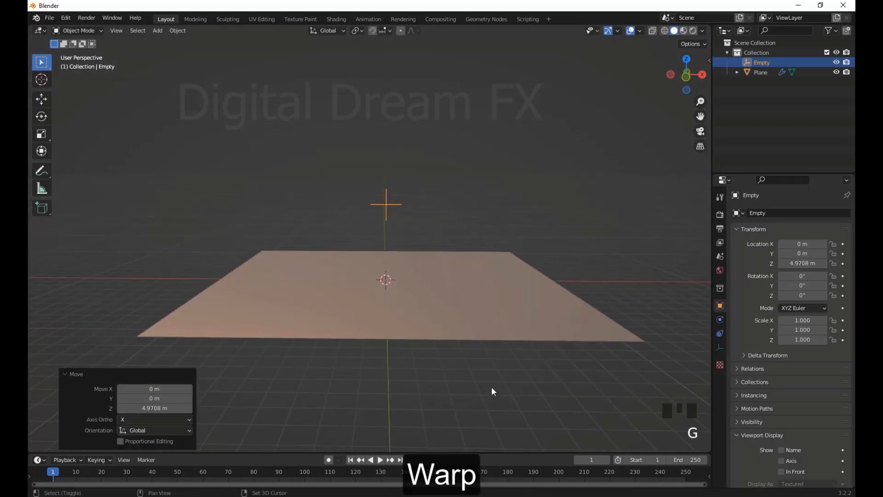
Duplicate the empty and move the copy along Z below the plane, to about -3.98 m
key(shift+d)
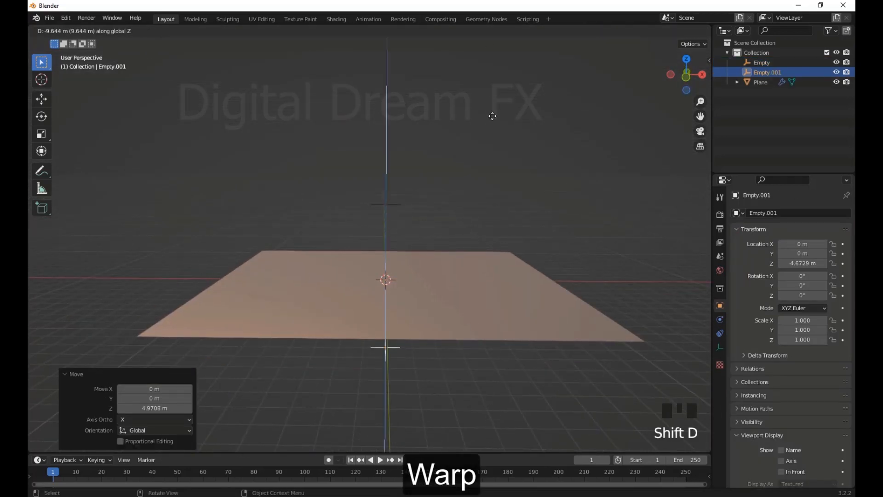
click(493, 117)
middle_drag(493, 118, 466, 181)
drag(308, 134, 448, 178)
shift+middle_drag(450, 178, 528, 209)
Rename the empty above the plane as fROM and the empty below it as tO
click(388, 182)
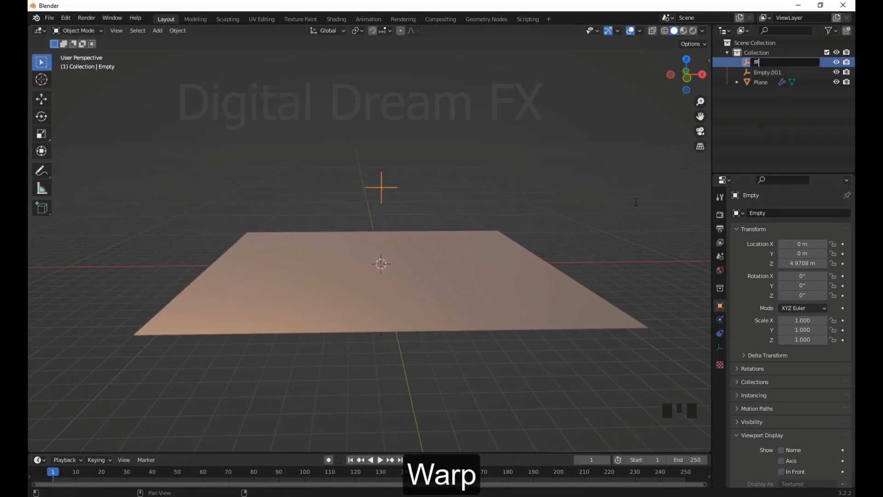
middle_drag(641, 207, 393, 343)
click(416, 327)
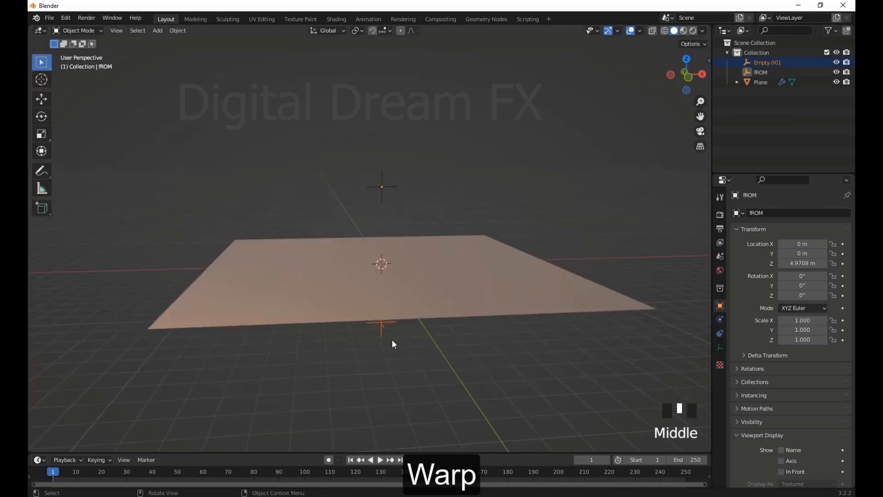
click(778, 63)
double_click(775, 63)
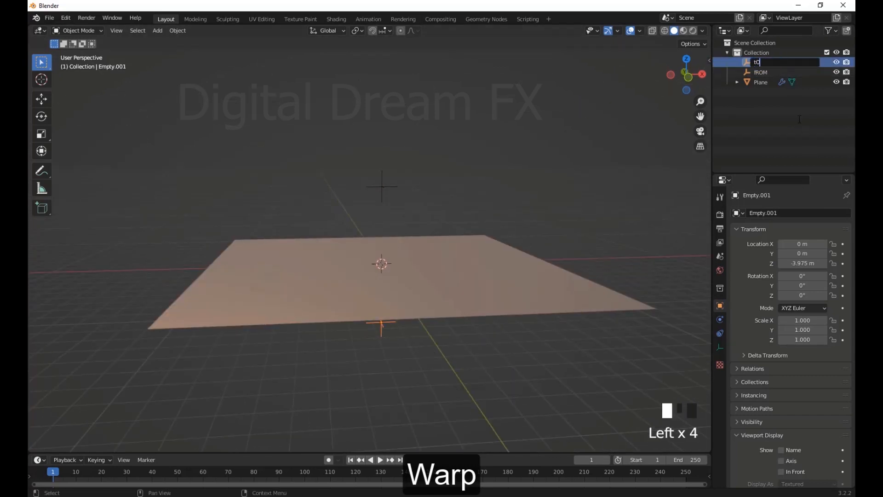
mouse_move(462, 381)
middle_down()
mouse_move(426, 407)
mouse_move(456, 393)
middle_up()
Set the plane's Warp modifier to use fROM as Object From and tO as Object To
click(511, 321)
middle_drag(512, 322, 524, 308)
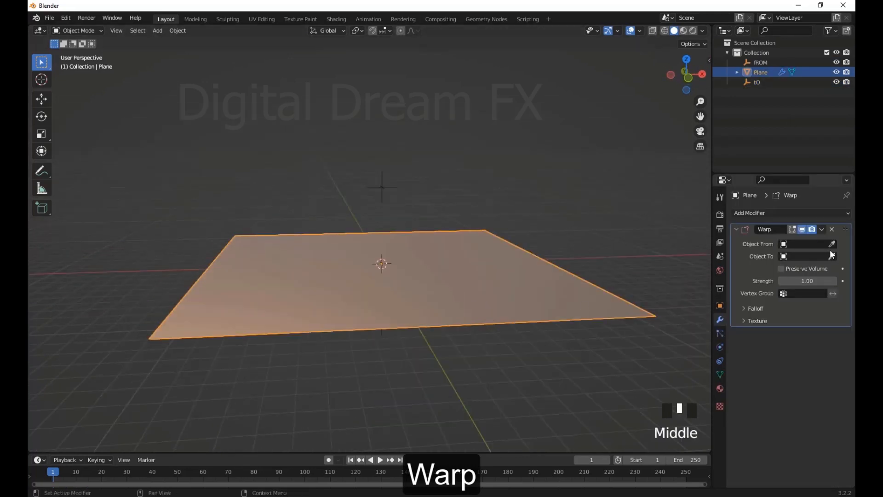
click(832, 243)
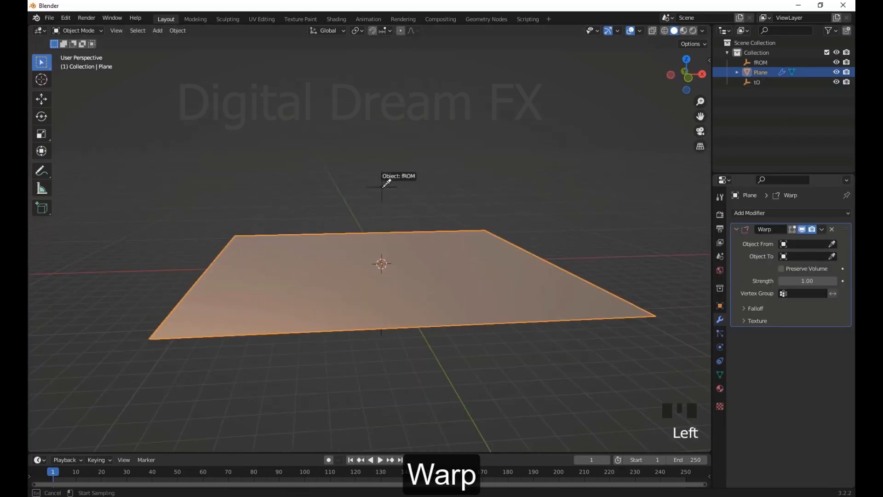
middle_drag(467, 311, 470, 276)
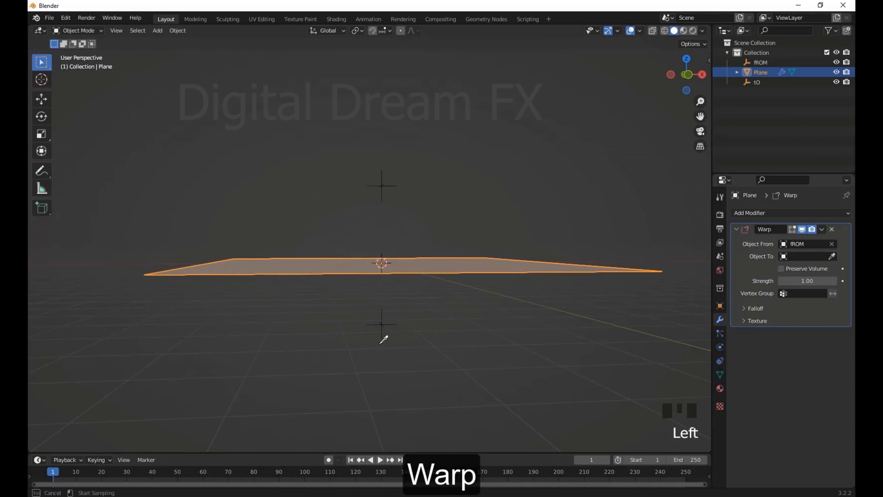
click(386, 319)
middle_drag(387, 315, 469, 390)
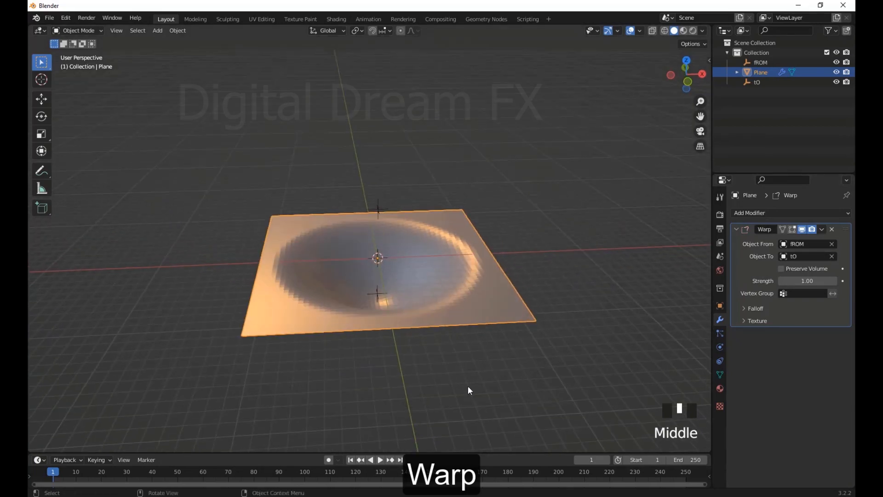
Raise the fROM empty about 1.88 m along Z with the Move tool to test the warp
click(373, 296)
drag(380, 297, 387, 260)
click(378, 208)
drag(378, 189, 388, 169)
middle_drag(387, 170, 374, 305)
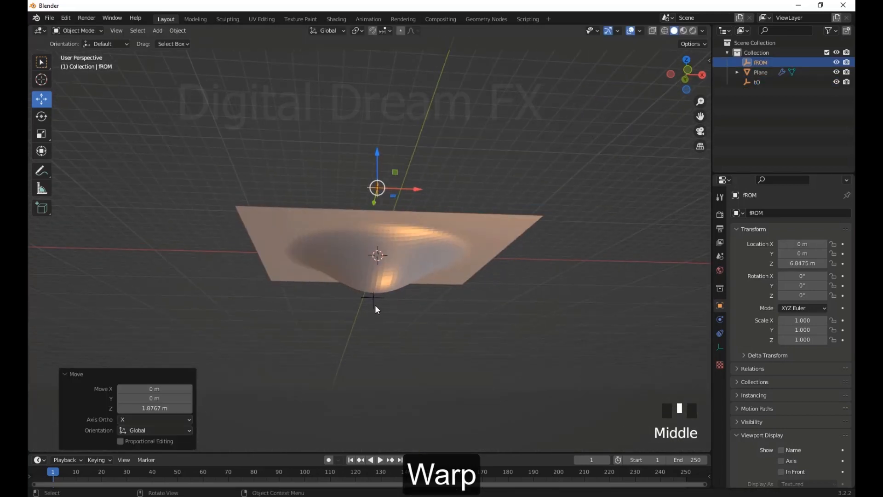
Select the tO and fROM empties together and lower them about 2.16 m along Z
click(375, 299)
drag(376, 258, 447, 325)
shift+click(378, 188)
drag(412, 267, 416, 291)
drag(380, 230, 410, 237)
middle_drag(409, 237, 426, 315)
scroll(449, 330, up, 3)
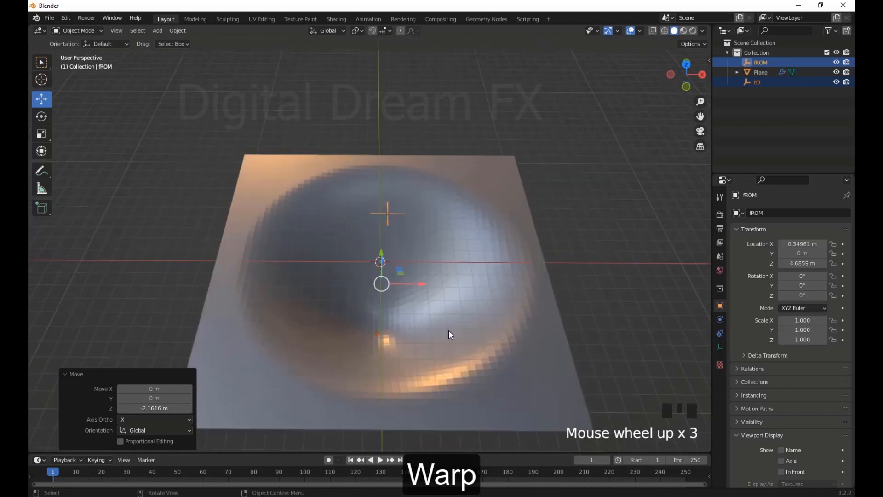
Apply smooth shading to the warped plane
right_click(444, 225)
click(520, 223)
right_click(513, 223)
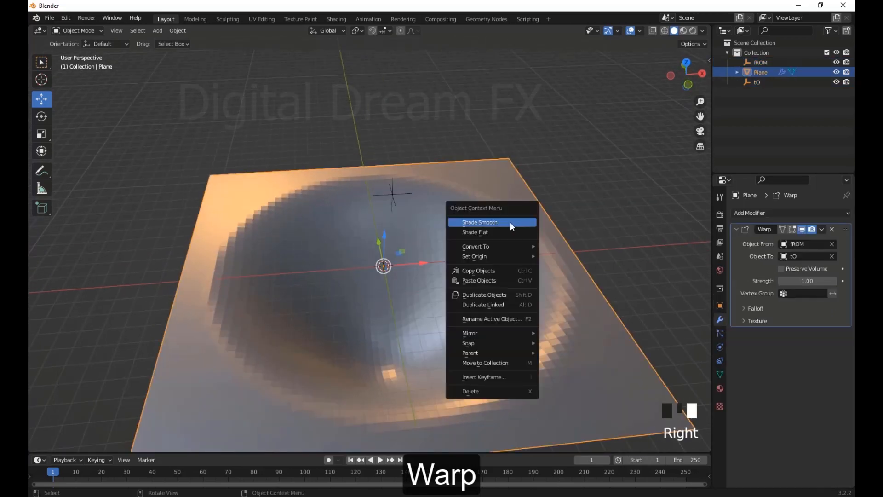
click(510, 223)
scroll(511, 294, down, 3)
mouse_move(511, 308)
middle_down()
mouse_move(509, 328)
mouse_move(478, 258)
middle_up()
click(478, 247)
scroll(478, 251, up, 2)
Set the Warp modifier's strength to 0.90 and view the deformed plane
middle_drag(508, 306, 511, 276)
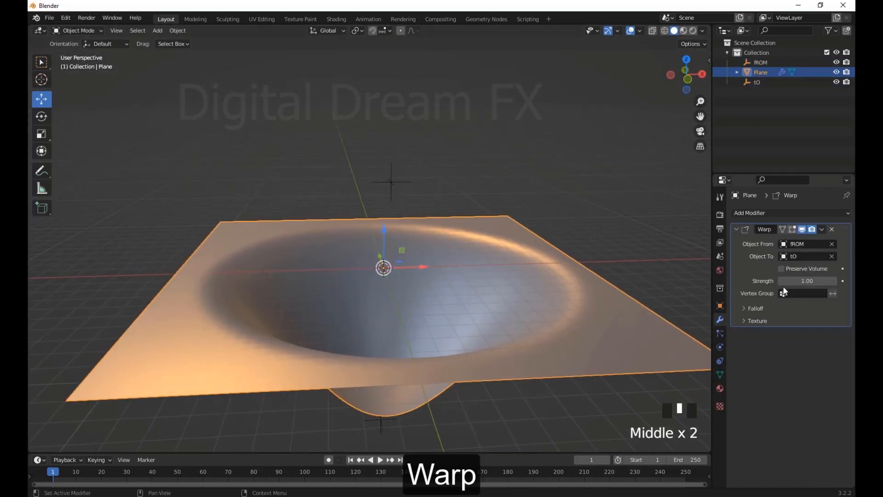
mouse_move(806, 280)
mouse_down()
mouse_move(824, 280)
mouse_move(768, 281)
mouse_move(810, 281)
mouse_up()
middle_drag(432, 322, 437, 276)
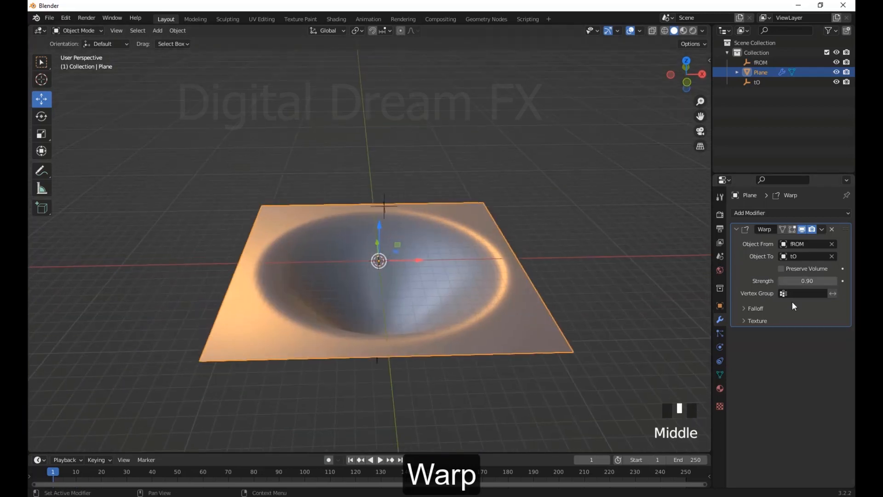
Expand the Warp modifier's falloff settings, set the falloff type to Constant and inspect the plane's shape from the side
click(802, 322)
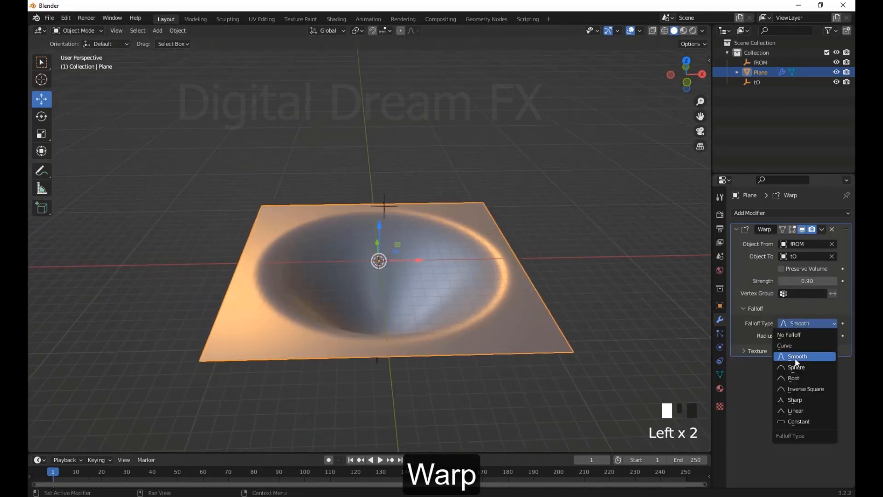
drag(804, 323, 806, 419)
middle_drag(432, 340, 426, 329)
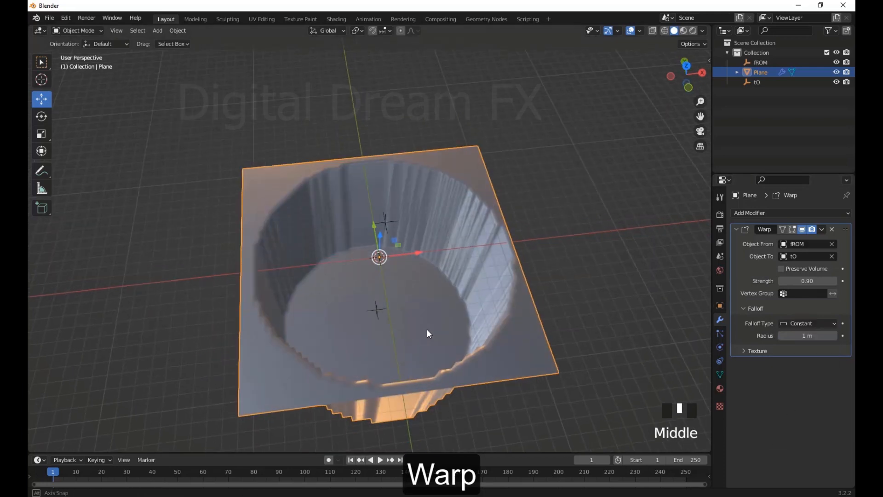
scroll(418, 280, down, 3)
middle_drag(419, 279, 371, 224)
drag(371, 221, 374, 259)
middle_drag(376, 258, 562, 307)
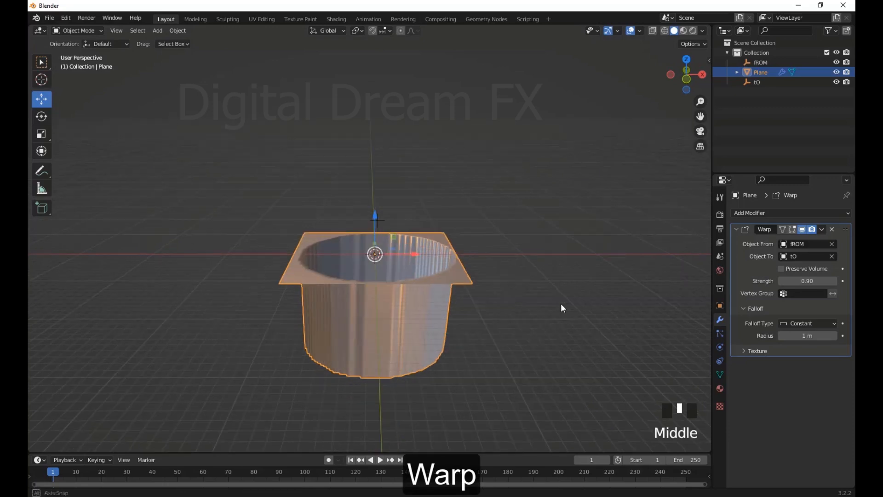
Set the Warp falloff type to Root and its radius to 0.5 m
click(812, 323)
click(806, 368)
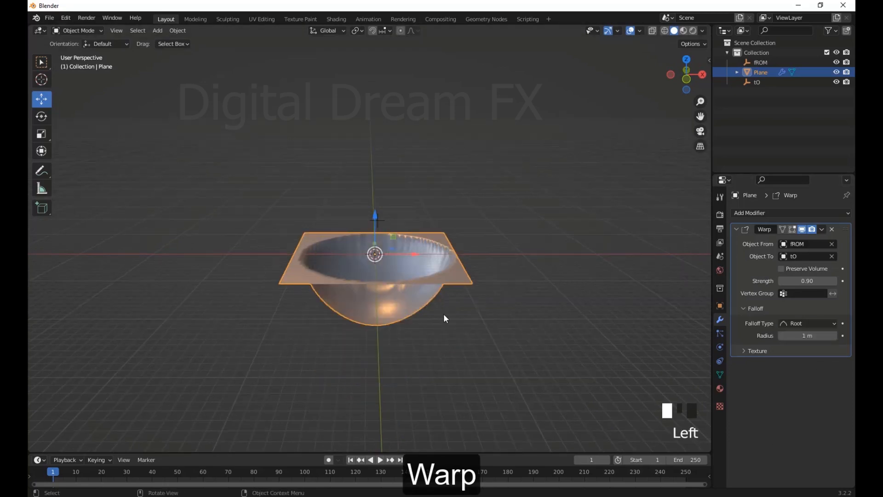
middle_drag(443, 314, 502, 359)
scroll(474, 325, up, 2)
drag(811, 336, 788, 335)
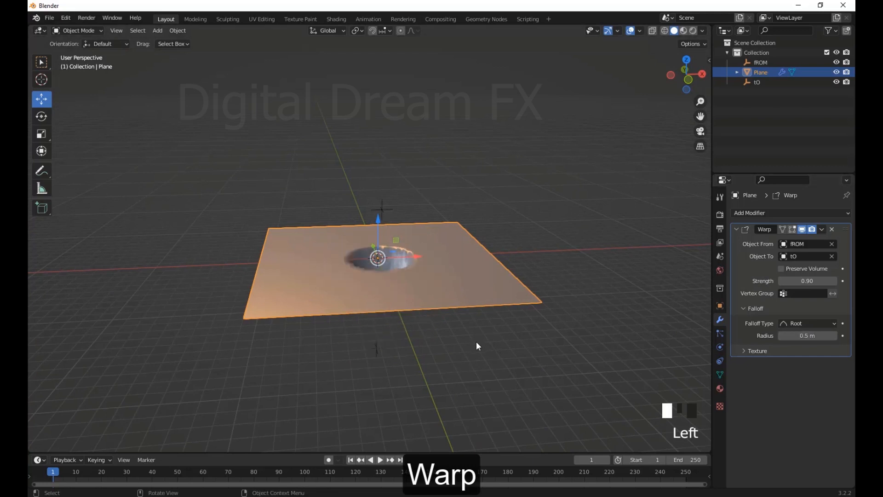
Move the fROM empty about 4.26 m along X to shift the warped area across the plane
click(380, 206)
drag(379, 206, 378, 209)
drag(440, 210, 456, 208)
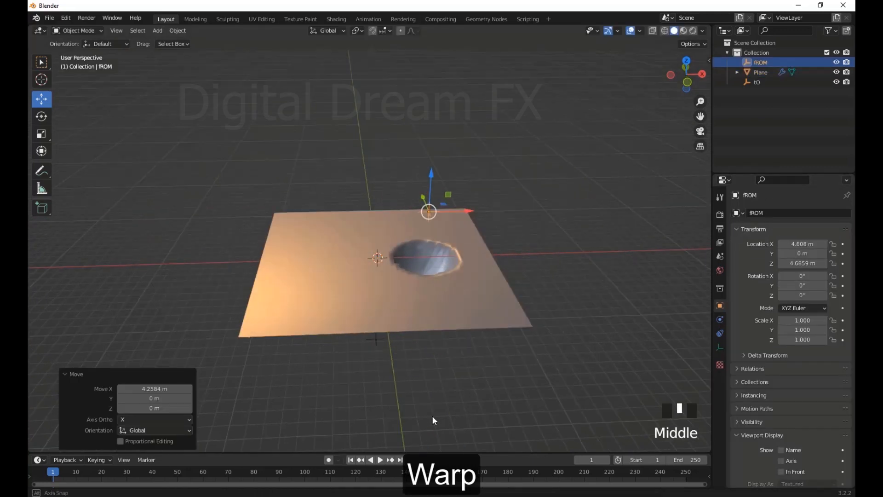
middle_drag(432, 415, 428, 322)
Try moving the fROM empty back toward the centre along X and the tO empty about -2.74 m along Y
drag(430, 205, 388, 207)
click(383, 417)
middle_drag(382, 416, 414, 408)
click(373, 372)
drag(339, 365, 492, 396)
drag(410, 387, 370, 382)
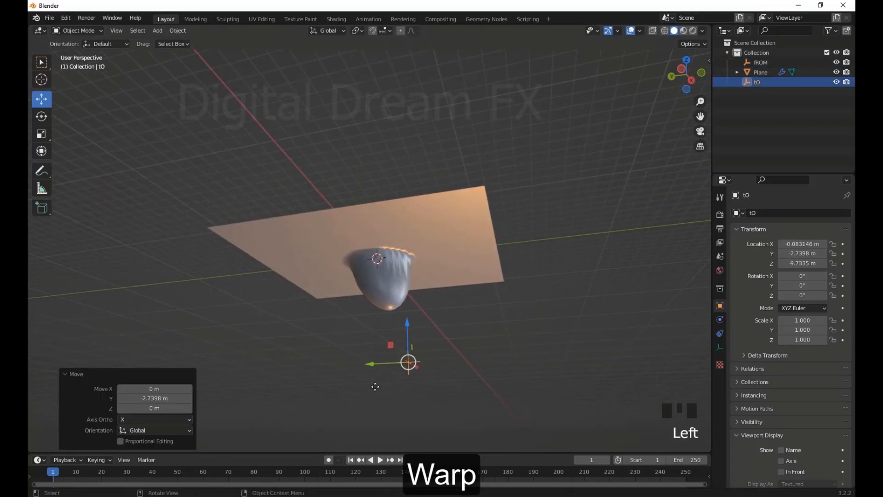
Undo the recent moves of the tO empty and the last X move of the fROM empty
key(ctrl+z)
key(ctrl+z)
key(ctrl+z)
key(ctrl+z)
key(ctrl+z)
key(ctrl+z)
mouse_move(513, 395)
ctrl+middle_down()
mouse_move(446, 405)
mouse_move(418, 355)
mouse_move(357, 377)
mouse_move(463, 380)
mouse_move(500, 395)
mouse_move(507, 380)
ctrl+middle_up()
key(ctrl+z)
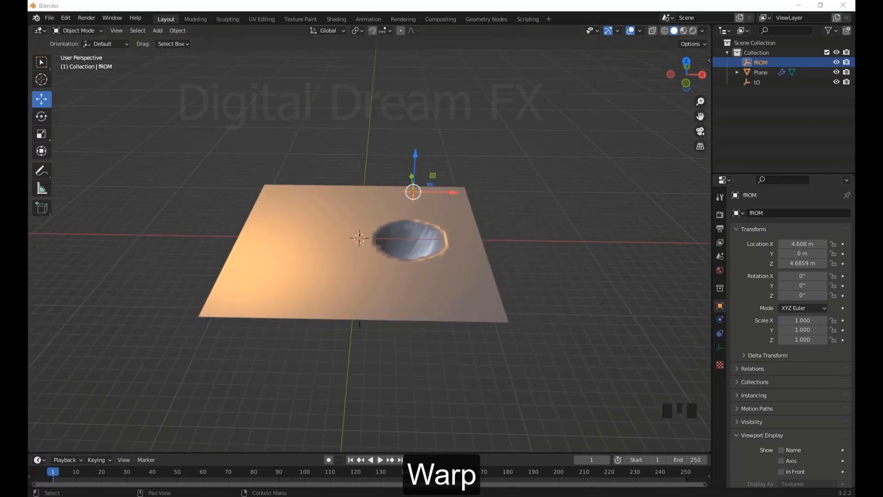
Move the fROM empty back along X so it sits above the plane's centre
click(782, 72)
middle_drag(540, 187, 552, 215)
scroll(525, 240, up, 2)
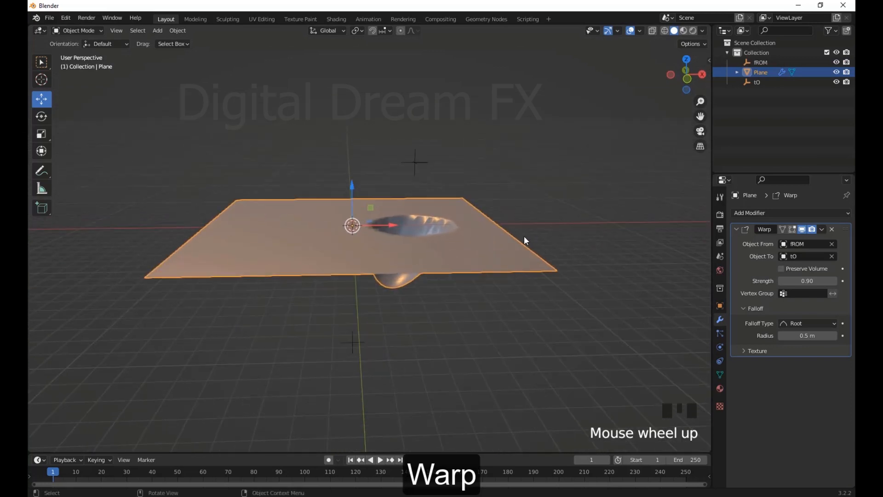
shift+middle_drag(423, 209, 420, 206)
click(412, 162)
drag(448, 160, 391, 160)
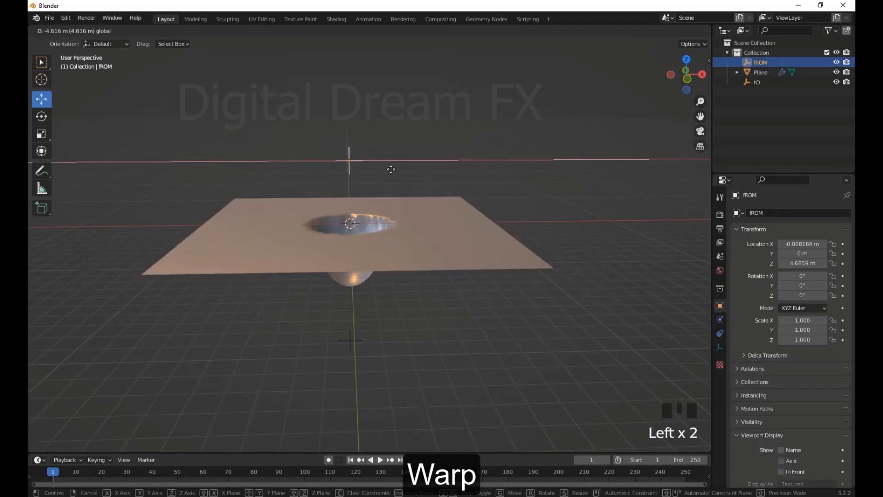
Test a Warp strength of 0.70 on the plane, set the falloff radius to 0.8 m and lower the strength to 0.30
click(479, 268)
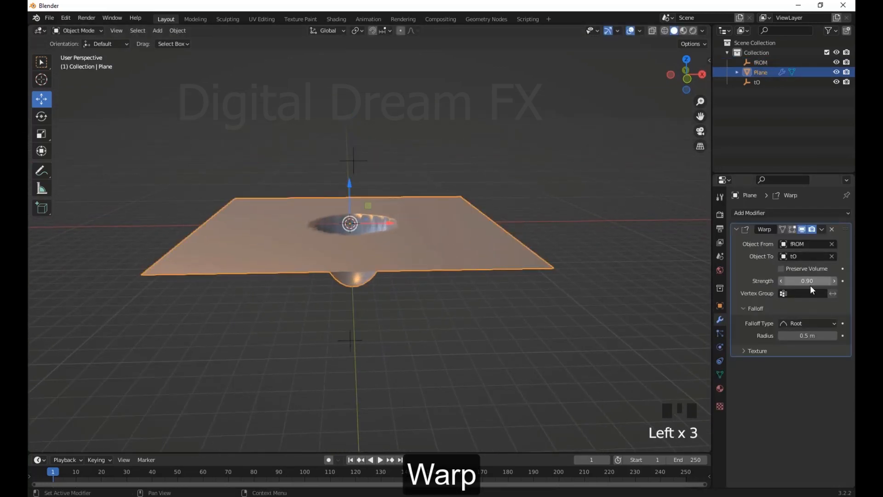
drag(811, 286, 833, 286)
middle_drag(644, 321, 600, 324)
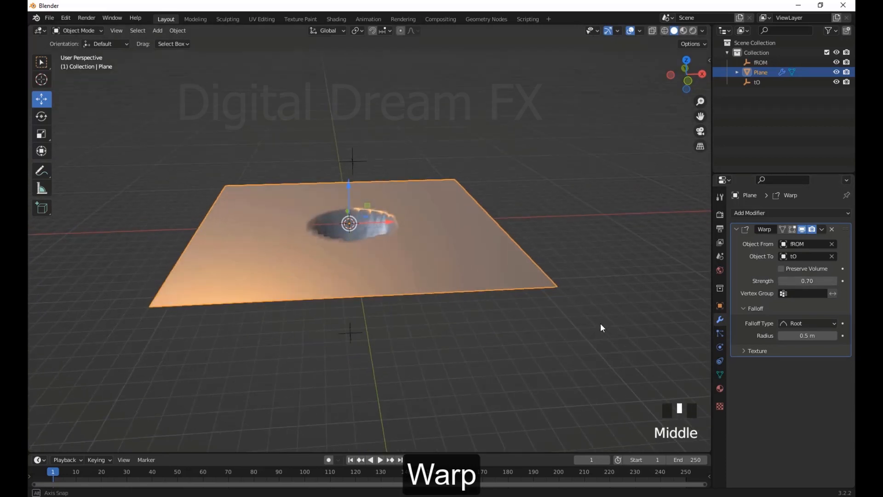
mouse_move(803, 336)
mouse_down()
mouse_move(824, 335)
mouse_move(812, 335)
mouse_up()
middle_drag(474, 303, 457, 285)
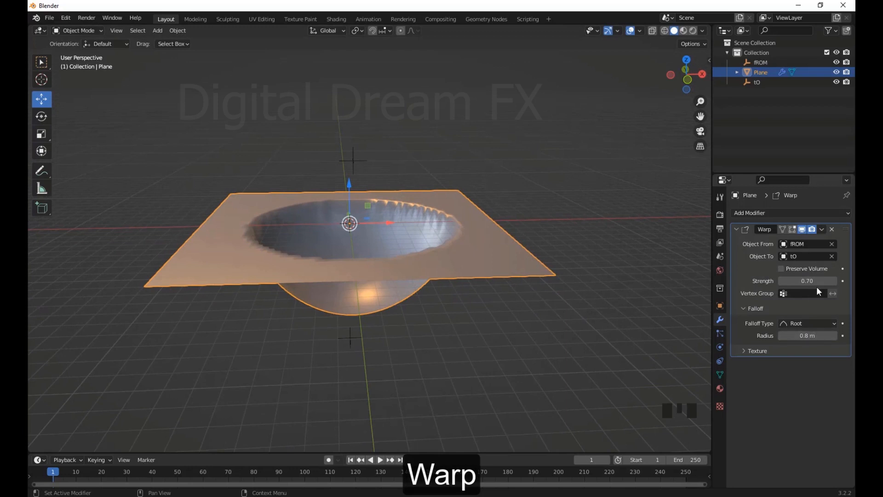
drag(799, 281, 782, 280)
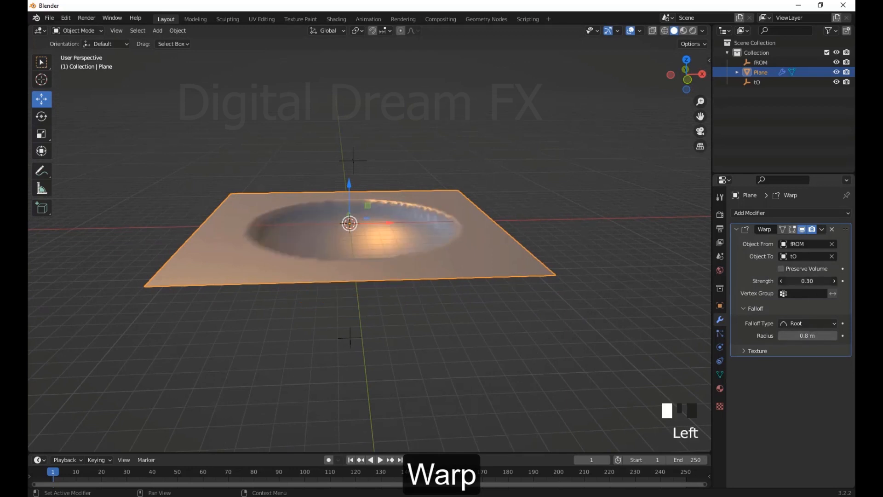
middle_drag(460, 322, 506, 317)
Compare the Sharp and Linear falloff types on the plane and set the Warp falloff type to Sphere
click(794, 322)
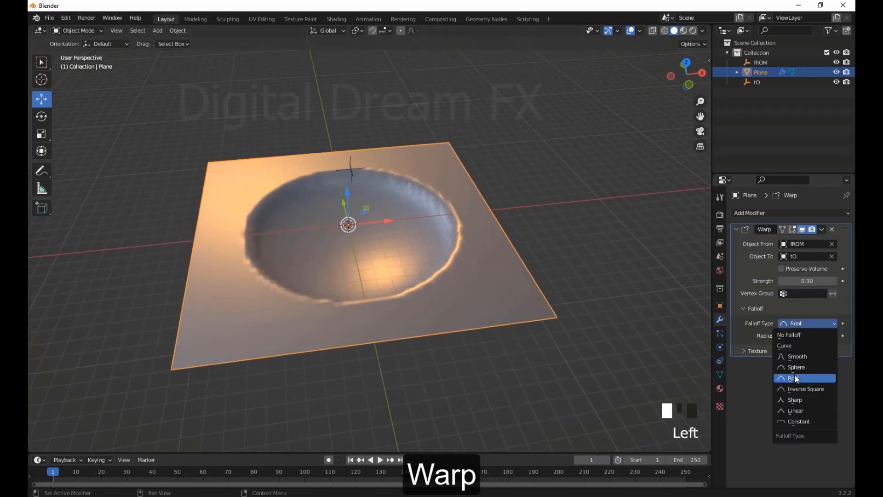
click(794, 375)
click(807, 326)
click(806, 397)
drag(808, 323, 804, 410)
click(800, 323)
click(794, 367)
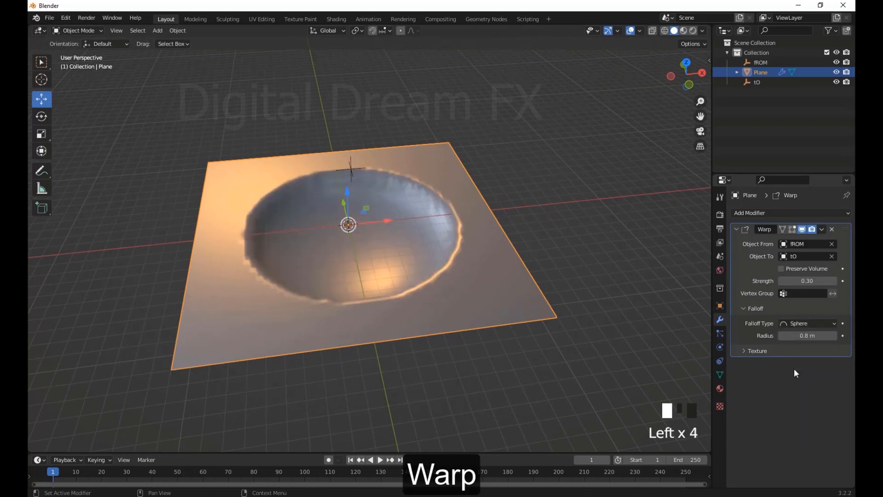
middle_drag(456, 299, 488, 290)
Add a new texture to the Warp modifier and set its type to Noise
click(744, 350)
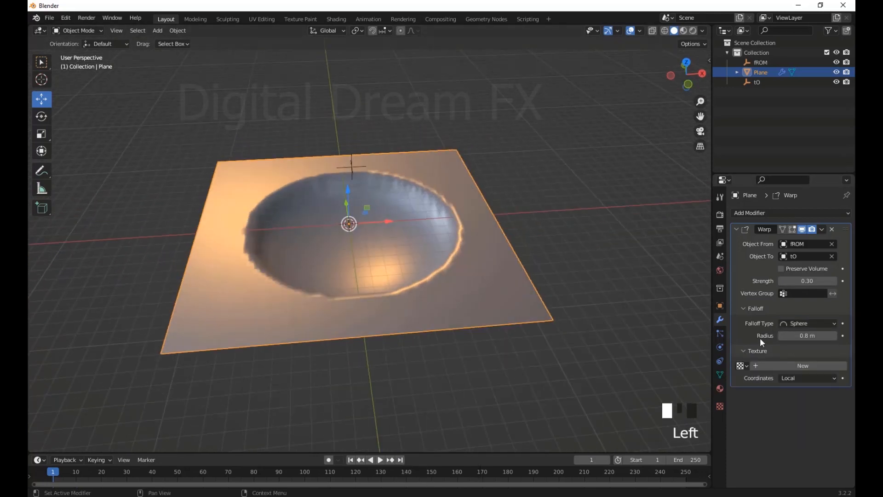
click(761, 366)
click(841, 366)
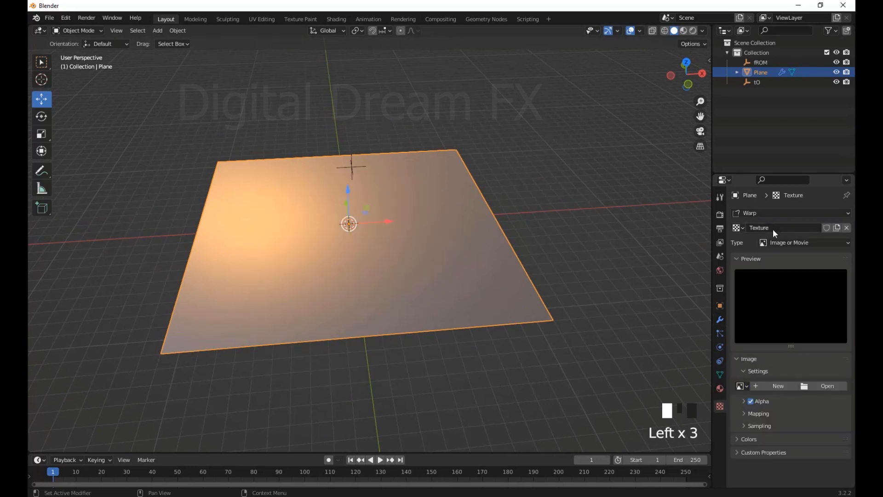
click(782, 243)
click(777, 341)
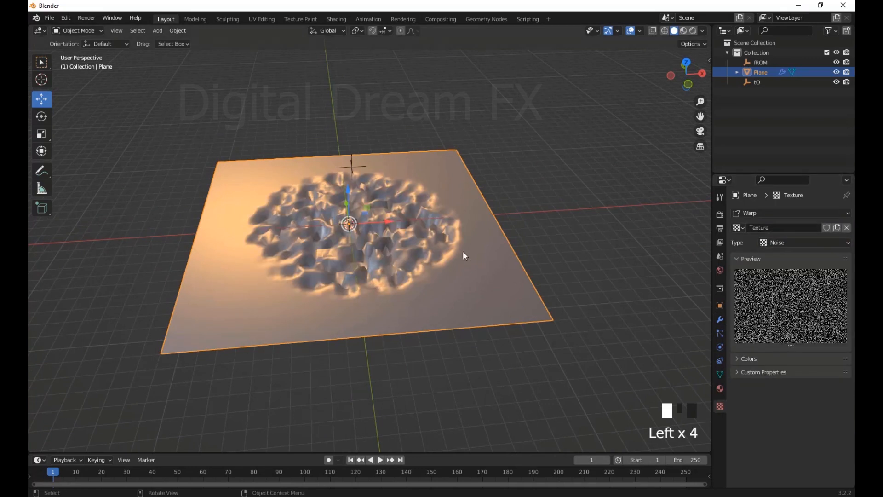
middle_drag(463, 251, 353, 351)
Move the tO empty closer to the plane and shift the fROM empty freely by about 1.5 m to test the textured warp
click(353, 351)
drag(353, 351, 367, 289)
click(358, 173)
drag(353, 161, 370, 170)
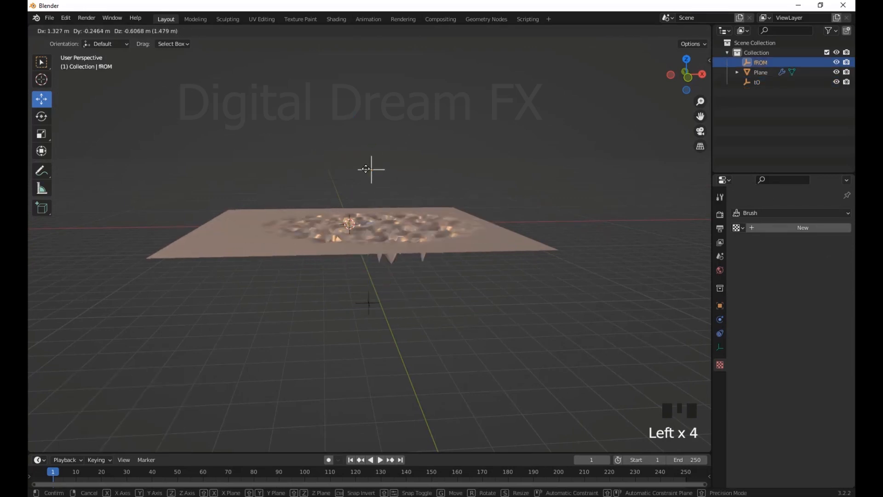
middle_drag(434, 202, 491, 243)
middle_drag(608, 273, 389, 141)
Delete the fROM and tO empties, leaving only the plane
click(357, 232)
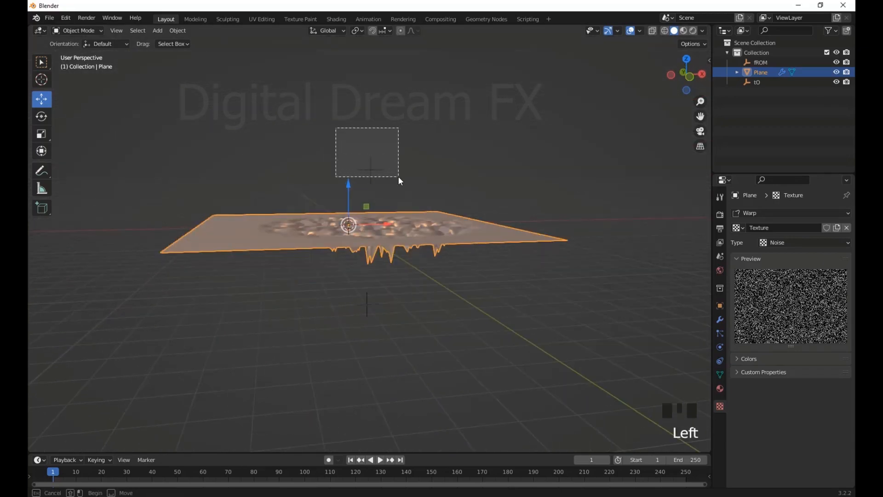
drag(399, 177, 398, 177)
key(Delete)
middle_drag(478, 182, 460, 133)
drag(414, 276, 302, 318)
key(Delete)
middle_drag(508, 202, 537, 276)
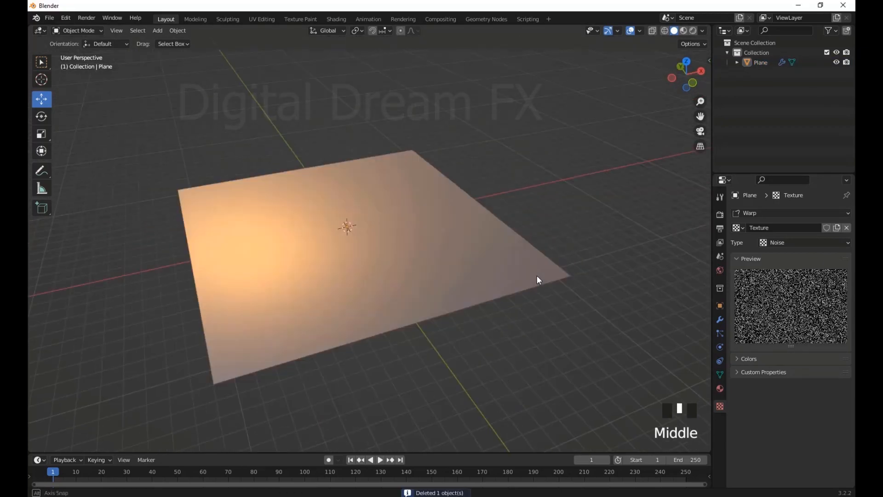
Subdivide the plane's entire mesh once more in Edit Mode
click(538, 279)
scroll(422, 256, down, 2)
scroll(469, 252, up, 2)
key(Tab)
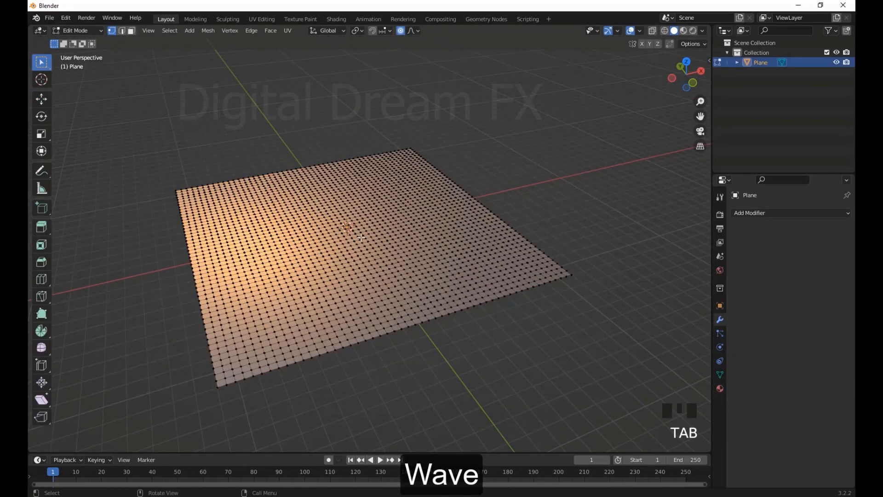
middle_drag(362, 238, 469, 248)
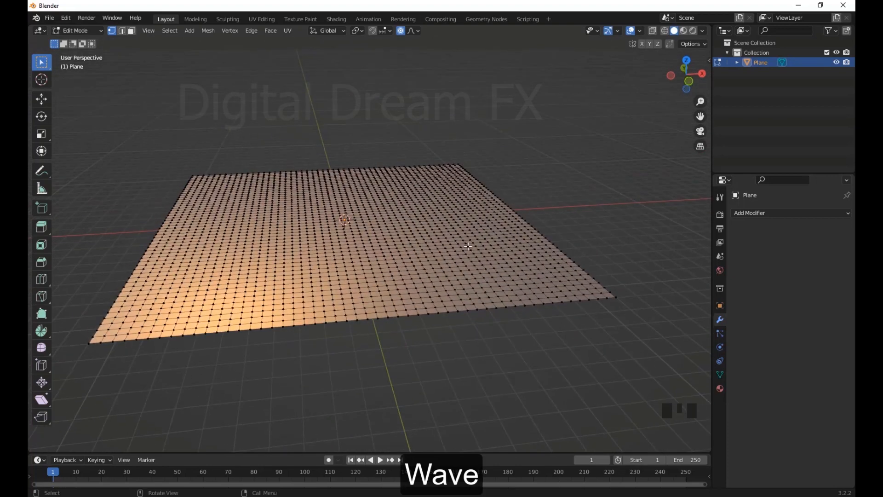
key(a)
right_click(468, 246)
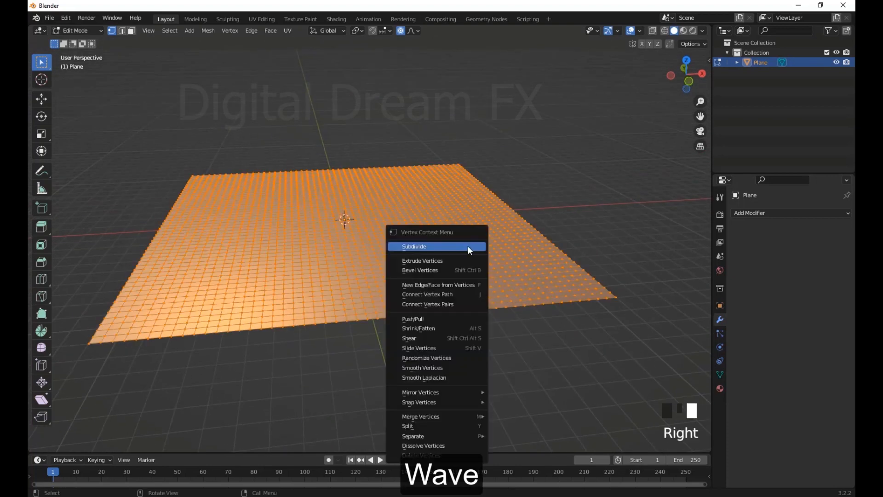
click(468, 246)
middle_drag(467, 245, 521, 244)
scroll(436, 250, up, 1)
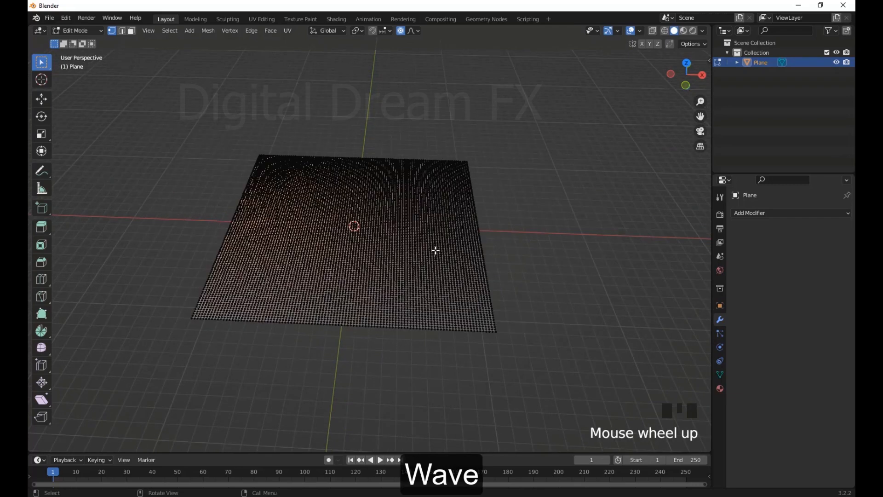
Return to Object Mode and add a Wave modifier to the plane
key(Tab)
middle_drag(436, 251, 447, 243)
click(447, 244)
click(783, 215)
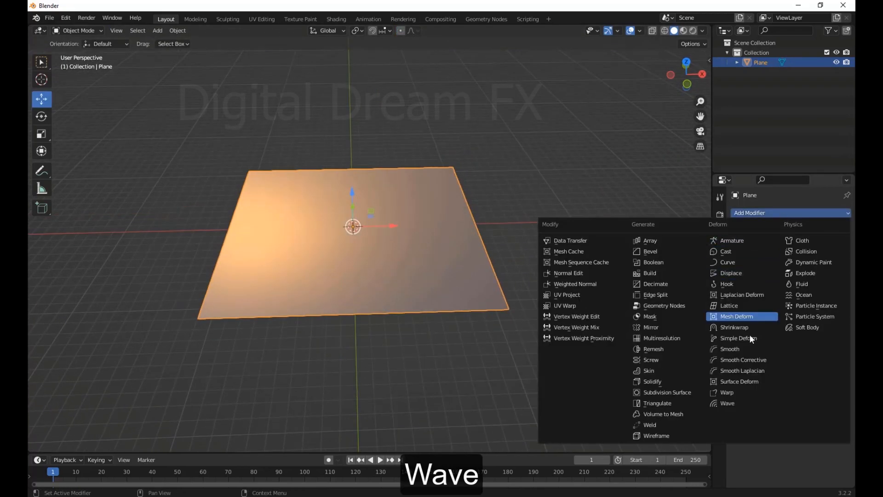
click(736, 408)
Play the animation to preview the wave on the plane and enlarge the timeline area
middle_drag(529, 354, 427, 350)
key(space)
scroll(424, 342, down, 3)
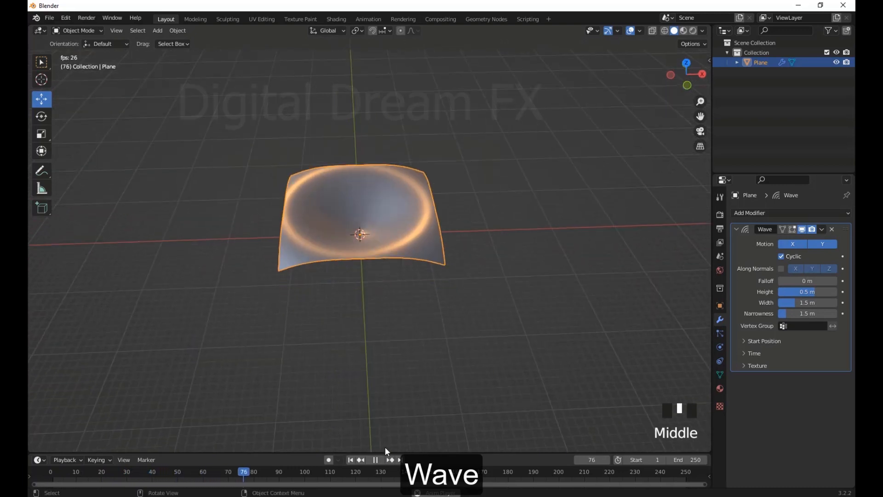
drag(393, 426, 405, 414)
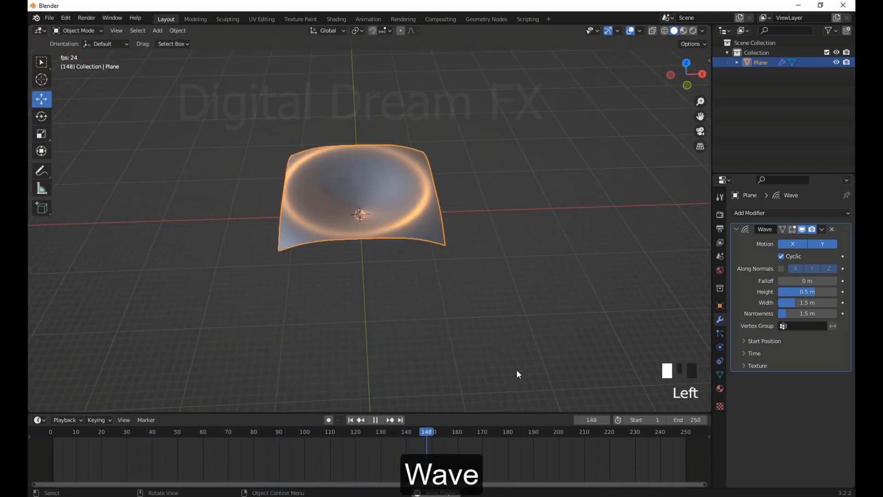
Set the Wave modifier's height to 0.074 m and open its width value for editing
key(space)
middle_drag(519, 368, 785, 345)
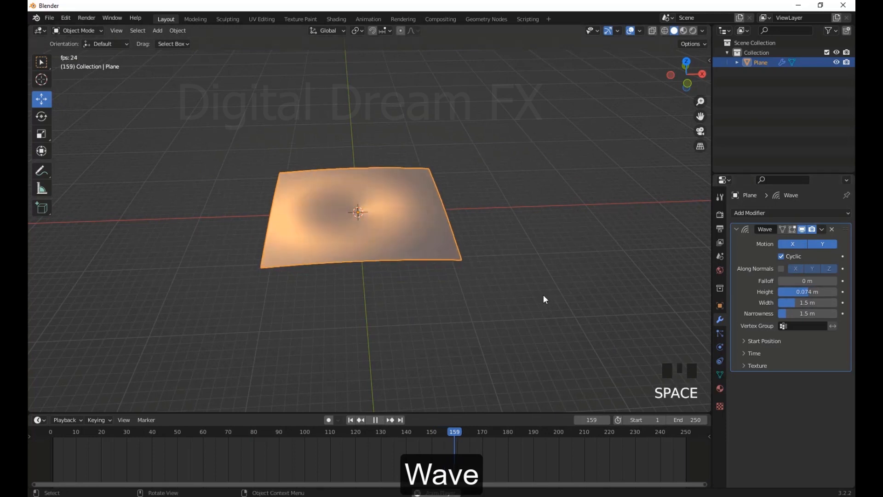
click(807, 303)
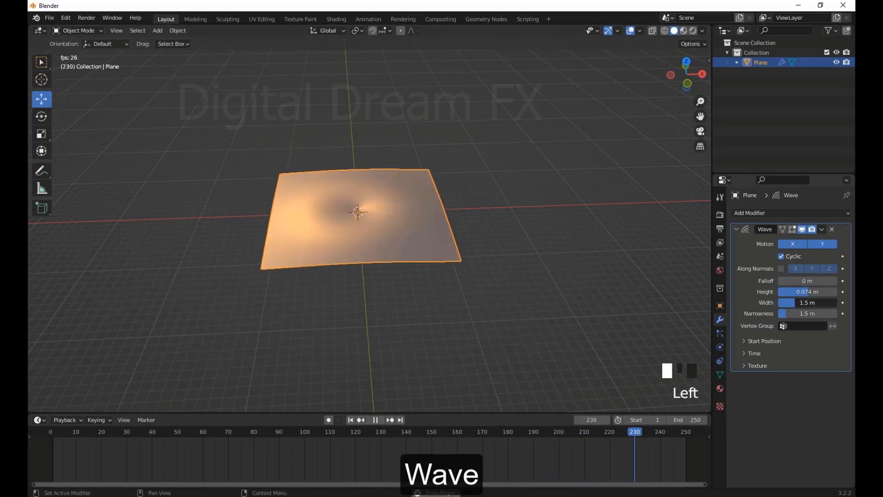
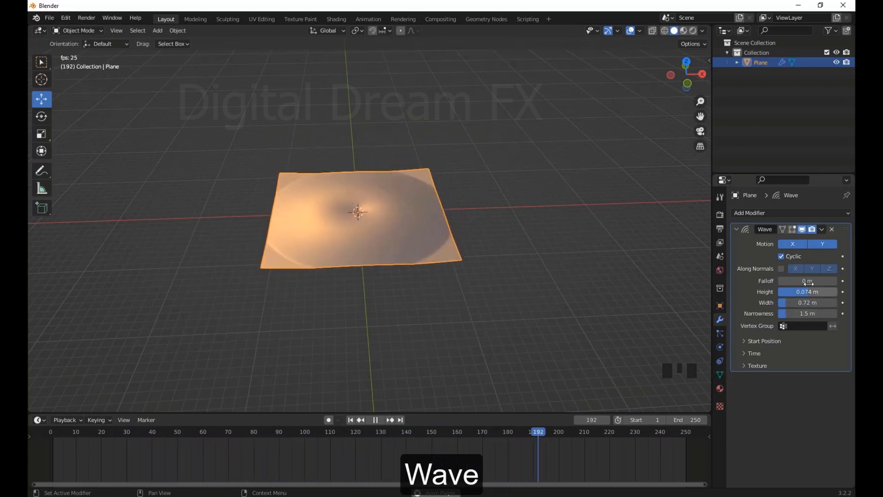
Turn the Wave modifier's Cyclic option off and back on
mouse_move(808, 282)
mouse_down()
mouse_move(849, 282)
mouse_move(808, 281)
mouse_up()
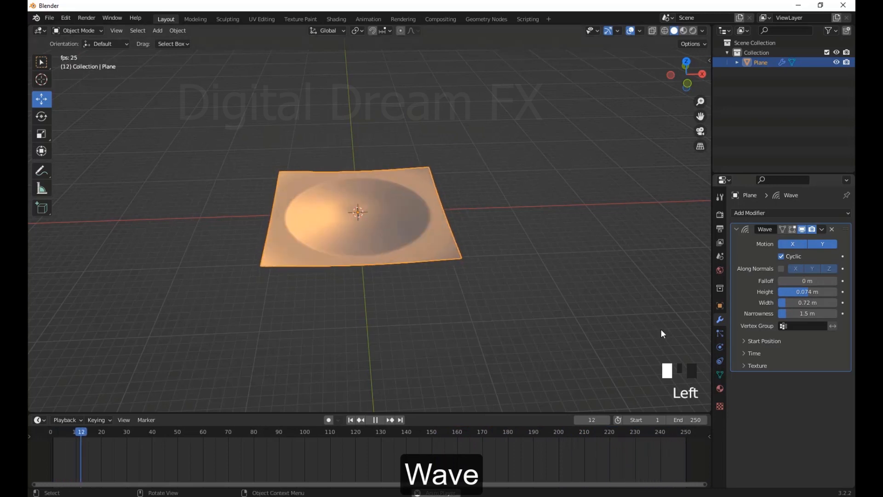
click(781, 257)
click(782, 256)
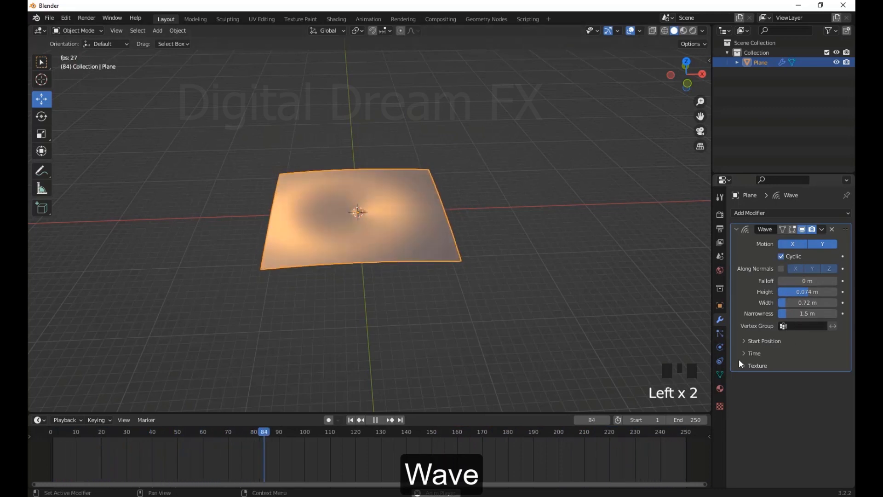
Set the Wave modifier's start position to 3 m on both X and Y, and stop the animation playback
click(757, 341)
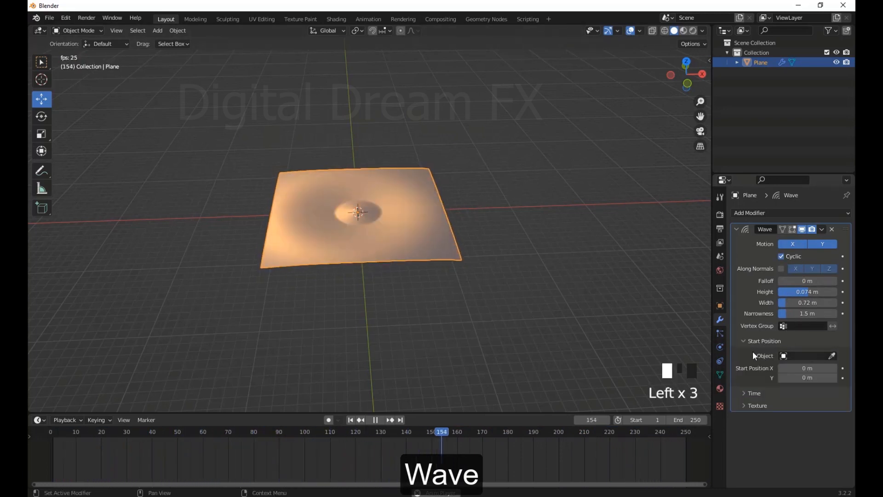
mouse_move(808, 368)
mouse_down()
mouse_move(782, 368)
mouse_move(809, 368)
mouse_move(809, 377)
mouse_up()
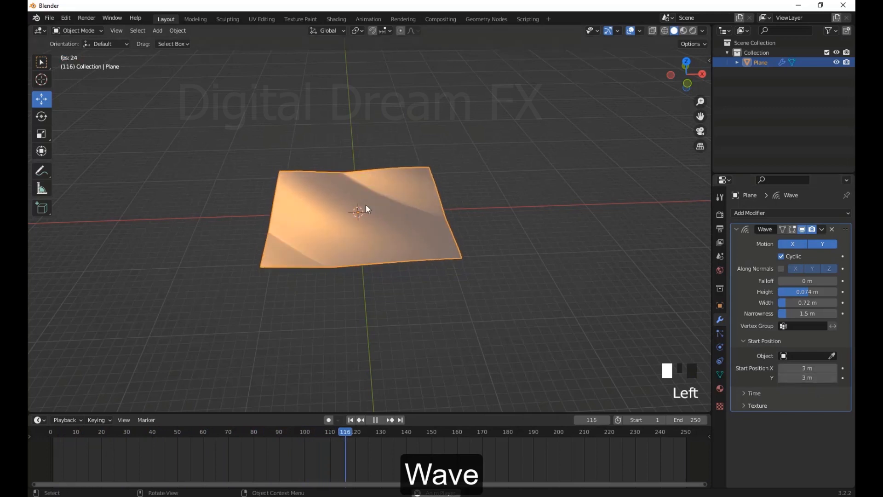
middle_drag(365, 211, 614, 334)
scroll(414, 287, up, 2)
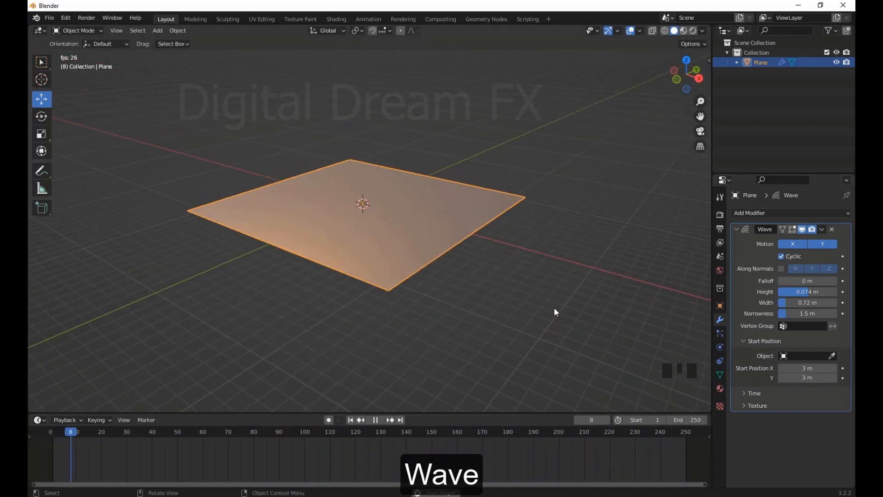
middle_drag(554, 309, 545, 375)
click(380, 420)
middle_drag(463, 371, 488, 368)
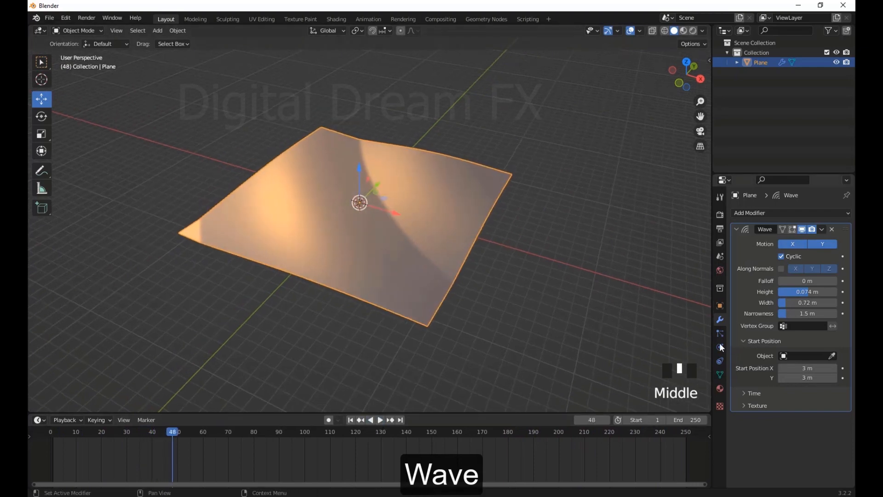
Hide the Wave modifier in the viewport and select a square block of vertices around the plane's centre in Edit Mode
click(802, 229)
middle_drag(411, 255, 349, 216)
key(Tab)
drag(398, 205, 437, 302)
middle_drag(437, 302, 681, 322)
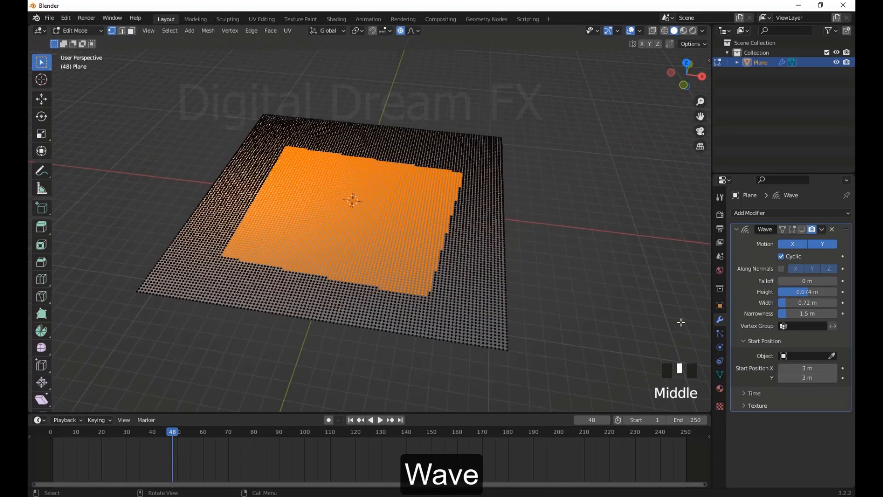
Create a new vertex group on the plane and return to Object Mode
click(720, 375)
click(843, 244)
middle_click(523, 308)
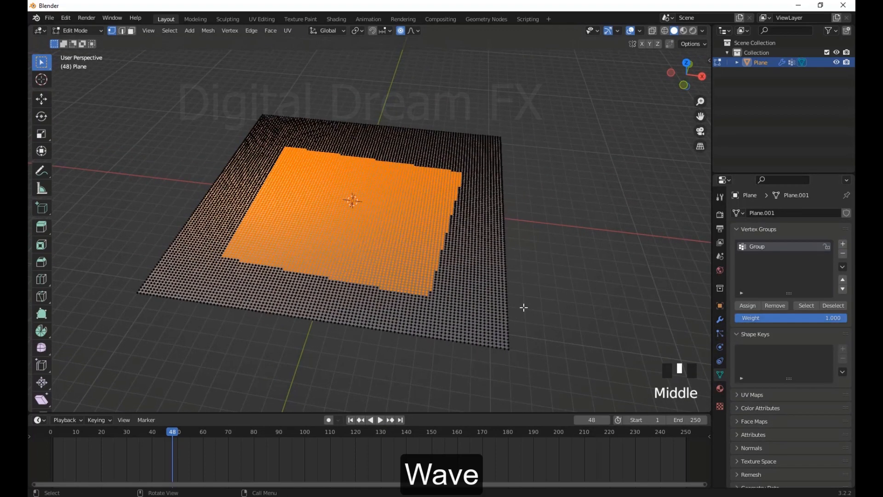
key(Tab)
Set the Wave modifier's vertex group to Group and briefly play the animation
click(720, 320)
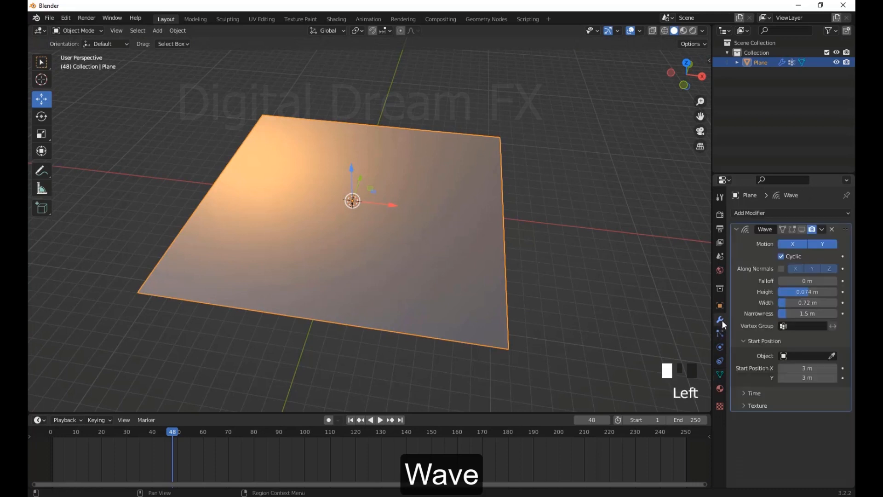
click(785, 327)
click(785, 340)
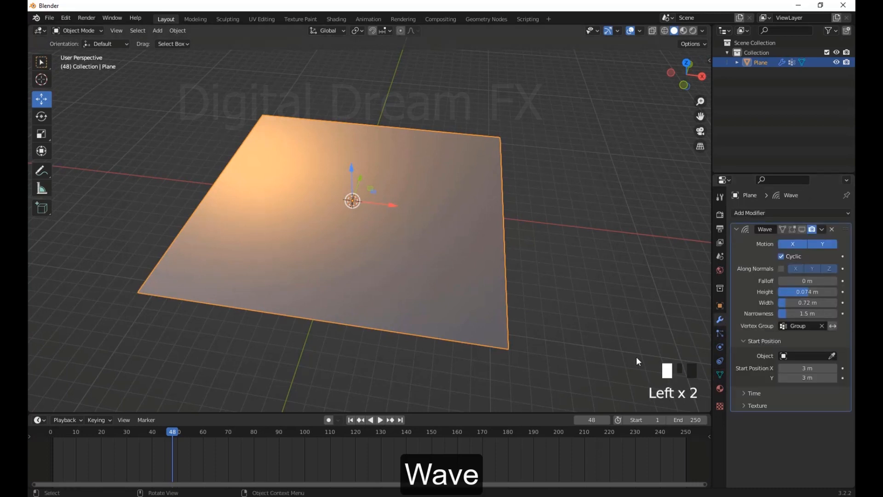
middle_click(635, 357)
key(space)
key(space)
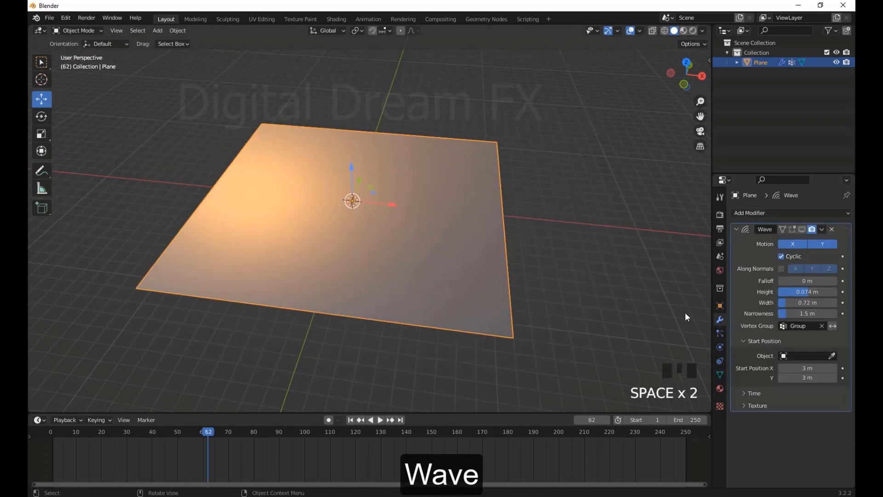
Show the Wave modifier in the viewport again and play the animation to check the vertex group's effect
click(803, 228)
key(space)
key(space)
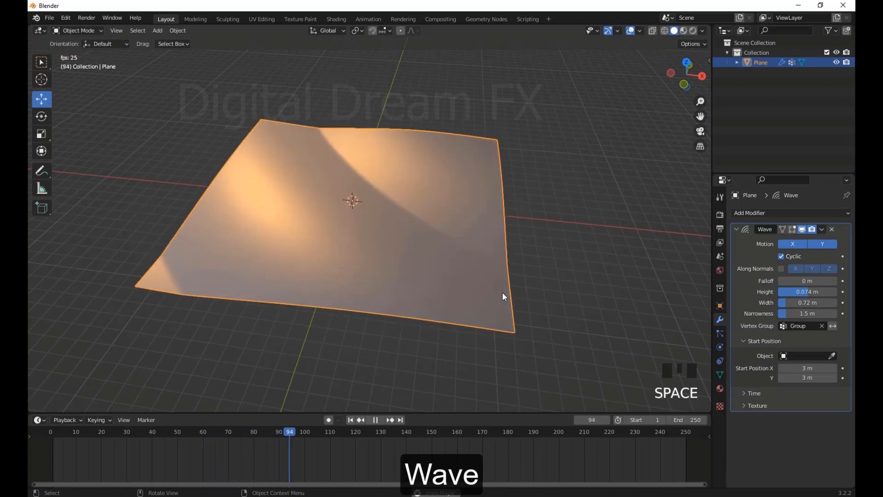
Select the plane and delete it from the scene
click(423, 261)
middle_drag(565, 329, 489, 308)
scroll(424, 261, down, 3)
key(Delete)
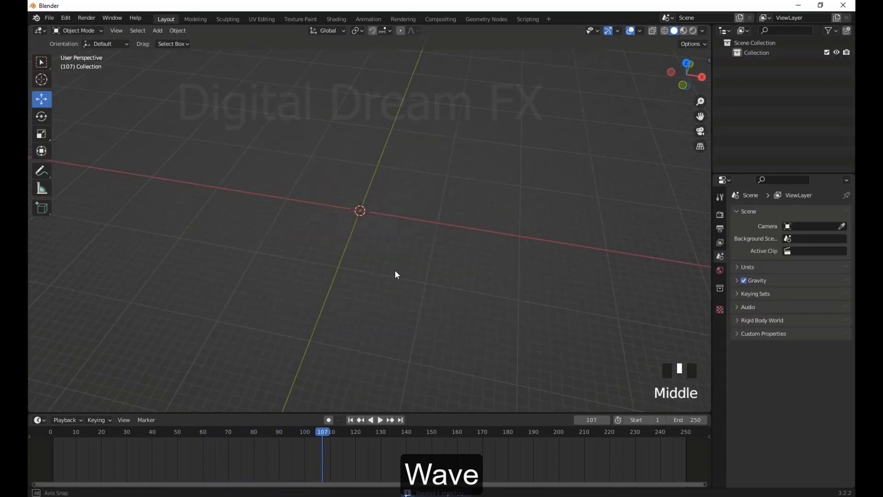
Add a new plane at the origin and scale it up by about 21 times
middle_drag(394, 270, 394, 267)
key(shift+a)
click(419, 169)
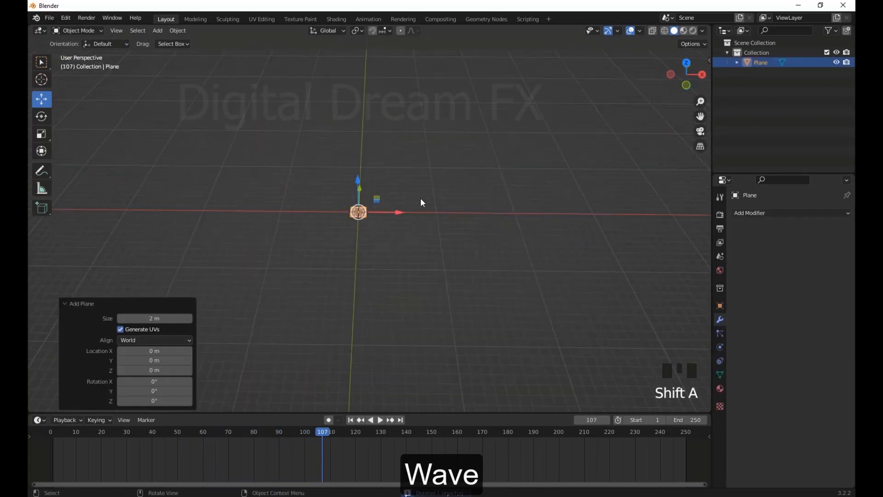
key(s)
click(187, 261)
middle_click(258, 255)
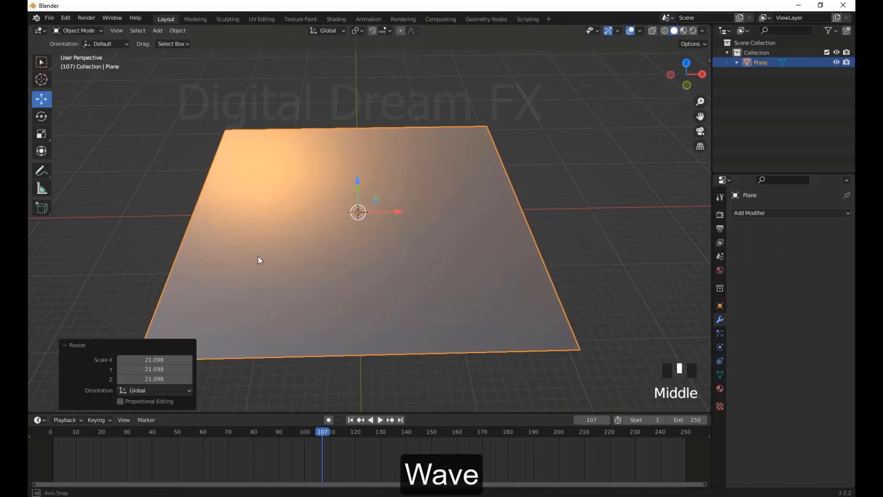
Subdivide the new plane's mesh in Edit Mode with 100 cuts
key(Tab)
right_click(445, 218)
click(445, 217)
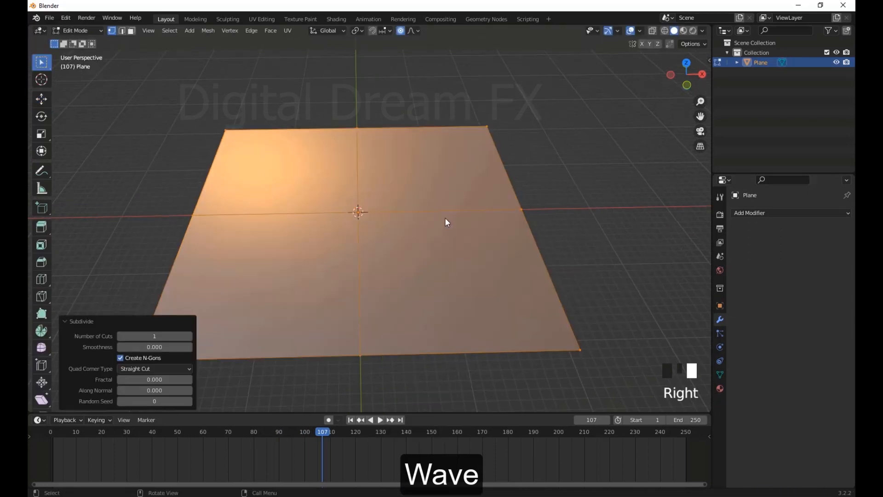
text(100)
key(Return)
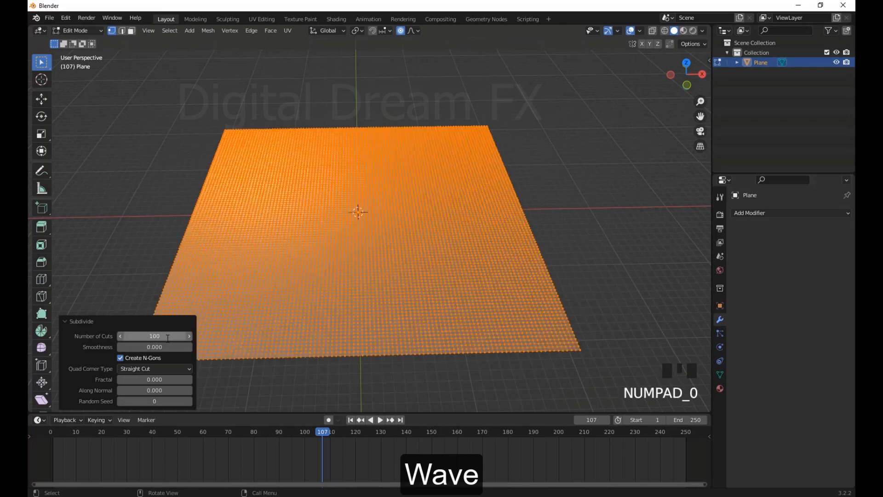
Lasso-select a large irregular region of vertices in the middle of the plane, leaving the outer border unselected
middle_drag(506, 203, 529, 239)
key(Tab)
scroll(550, 208, up, 2)
key(Tab)
middle_drag(443, 246, 283, 148)
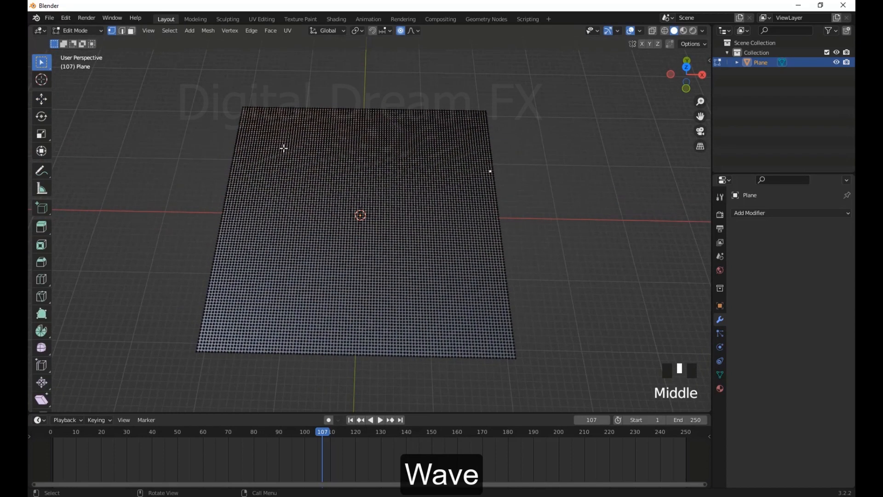
mouse_move(42, 66)
mouse_down()
mouse_move(83, 106)
mouse_move(86, 125)
mouse_up()
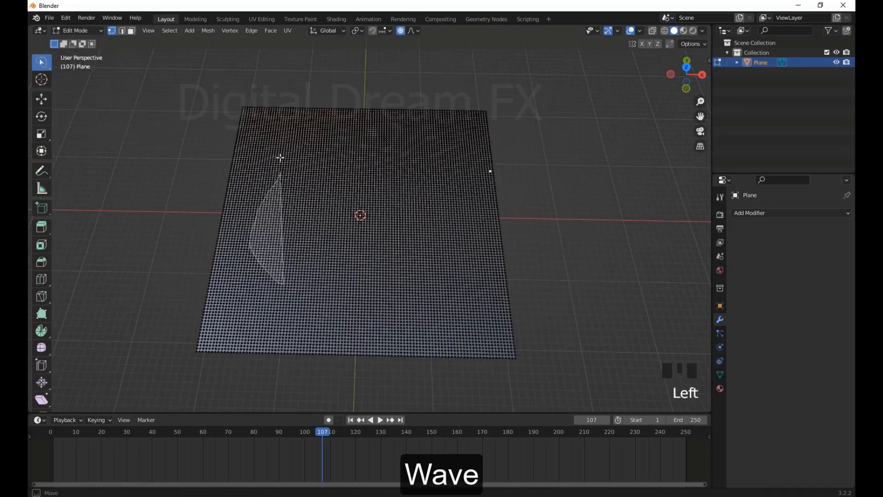
mouse_move(280, 158)
mouse_down()
mouse_move(426, 131)
mouse_move(415, 321)
mouse_up()
drag(298, 333, 299, 334)
mouse_move(299, 334)
middle_down()
mouse_move(497, 227)
mouse_move(549, 264)
middle_up()
Create a vertex group, assign the selected vertices to it and return to Object Mode
click(720, 374)
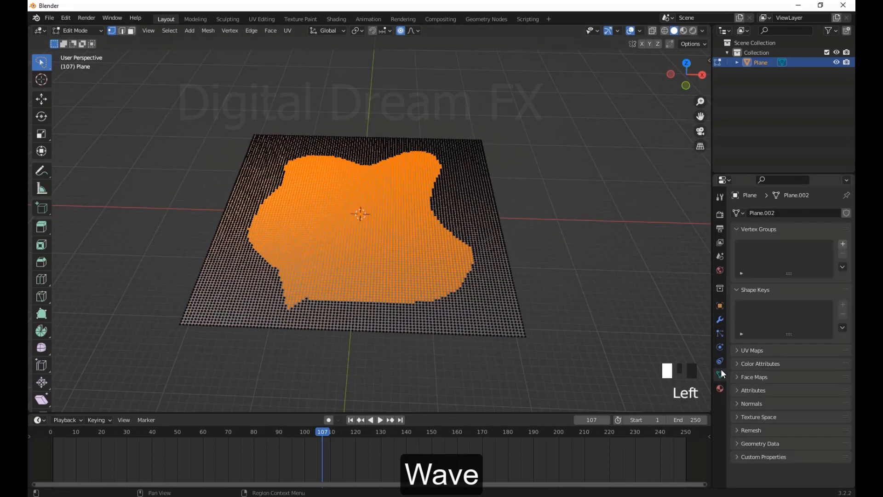
click(844, 243)
click(754, 306)
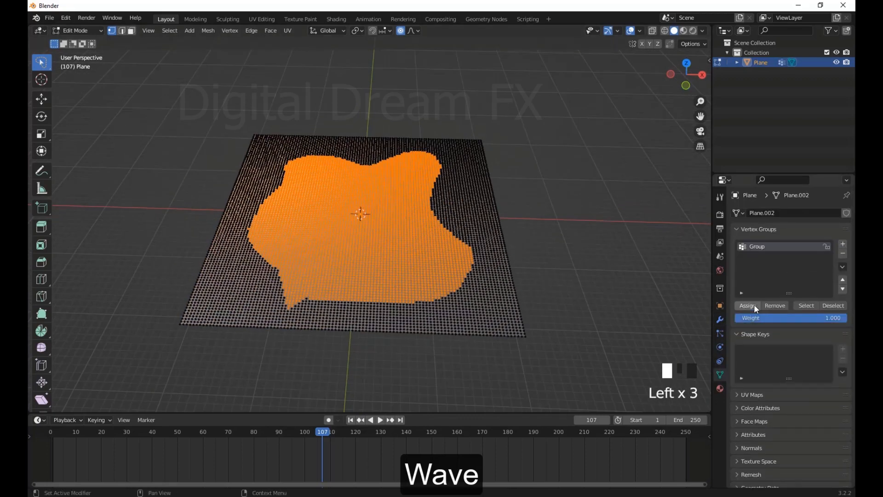
middle_drag(555, 229, 528, 239)
key(Tab)
click(512, 237)
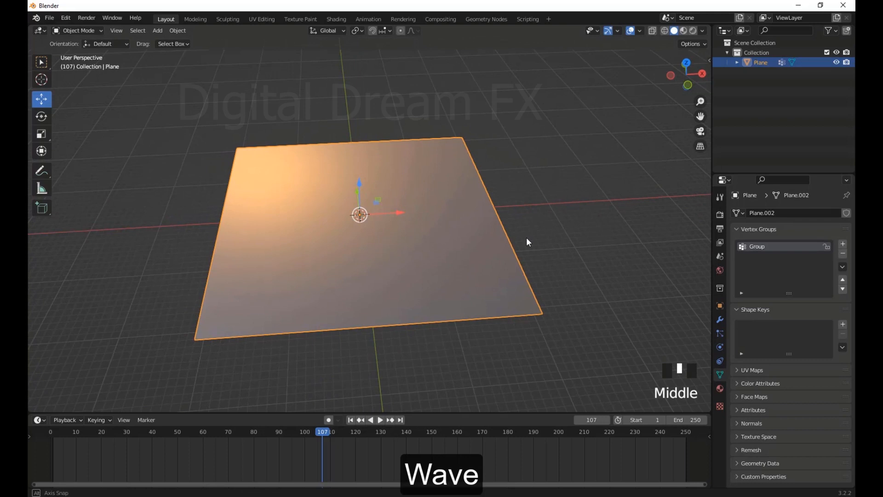
Add a Wave modifier to the plane and limit it to the vertex group Group
click(719, 321)
click(796, 213)
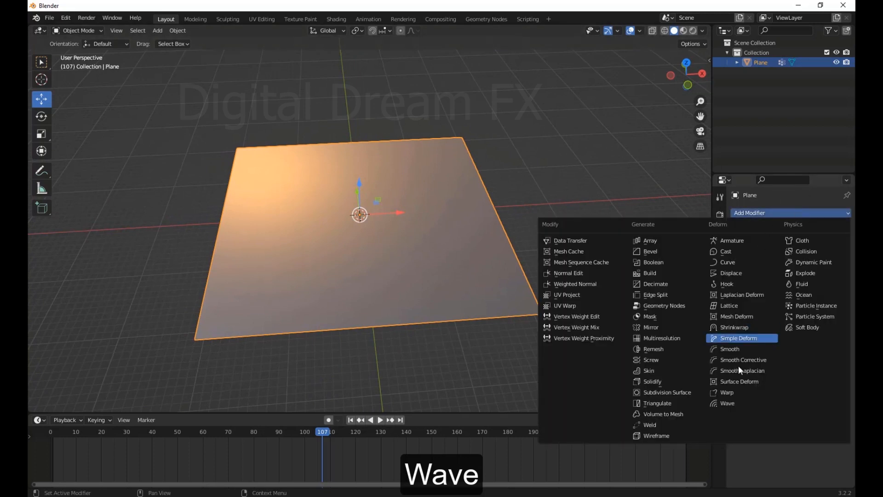
click(737, 403)
mouse_move(504, 314)
middle_down()
mouse_move(485, 303)
mouse_move(506, 317)
middle_up()
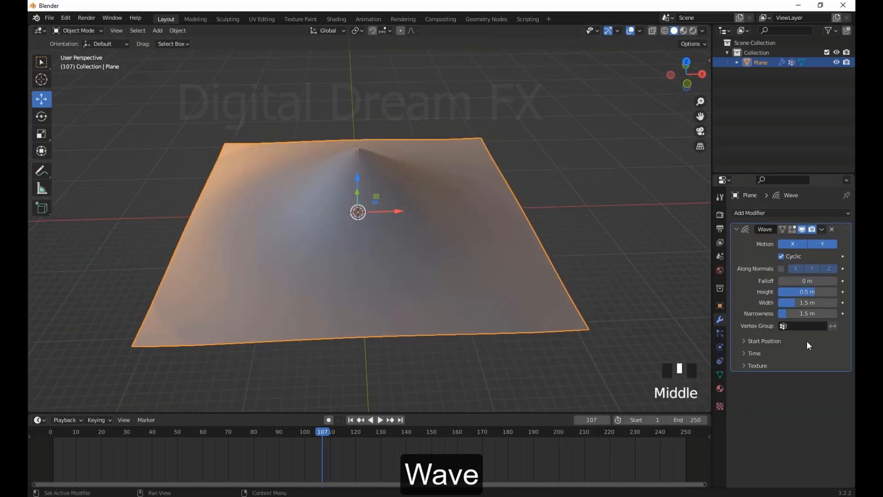
click(783, 324)
click(796, 341)
Set the Wave modifier's height to -0.057 m and play the animation
middle_drag(416, 279, 481, 307)
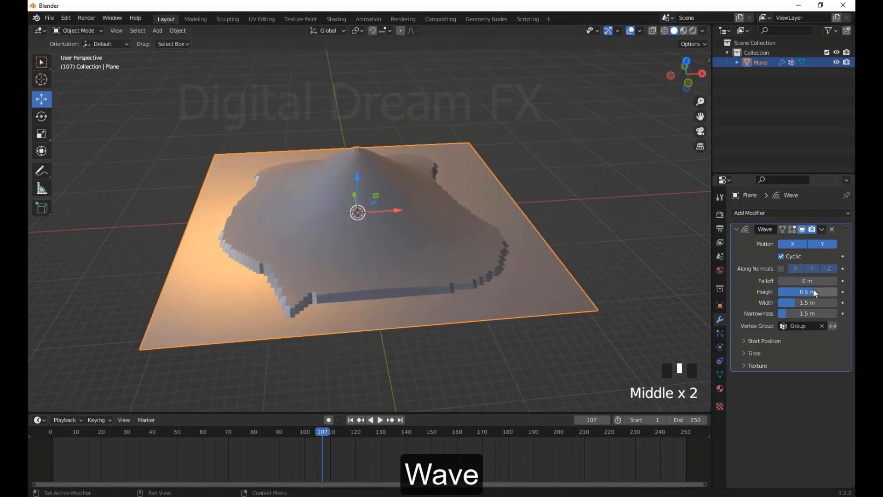
mouse_move(815, 293)
mouse_down()
mouse_move(789, 293)
mouse_move(798, 292)
mouse_up()
key(space)
Apply smooth shading to the plane and deselect it
right_click(508, 235)
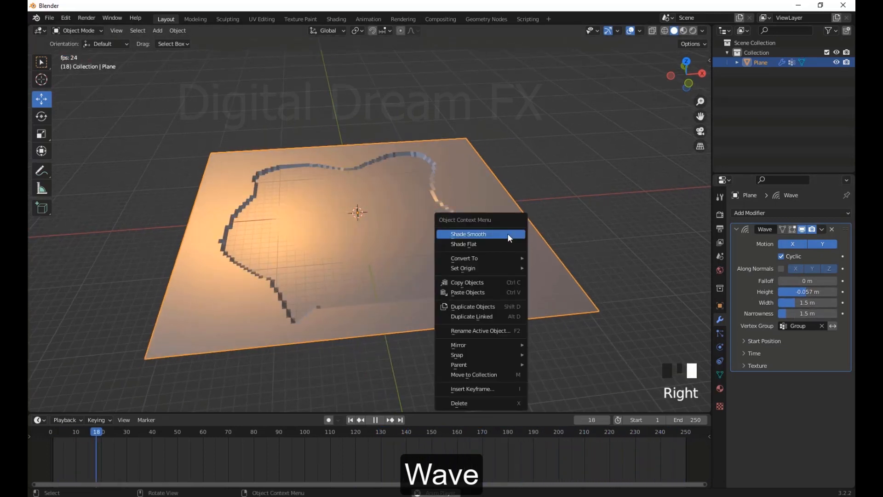
click(508, 235)
middle_drag(508, 236, 512, 248)
click(614, 250)
Set the Wave width to 0.31 m, narrowness to 0.9 m, height to 0.041 m and falloff to 82 m, with Along Normals off
scroll(603, 256, down, 2)
middle_drag(501, 299, 492, 283)
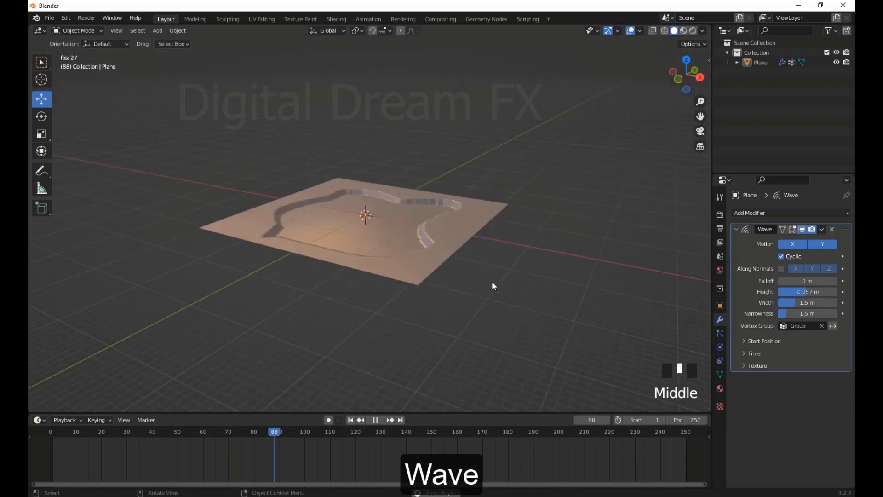
scroll(488, 282, up, 2)
middle_drag(436, 281, 463, 278)
scroll(449, 278, up, 2)
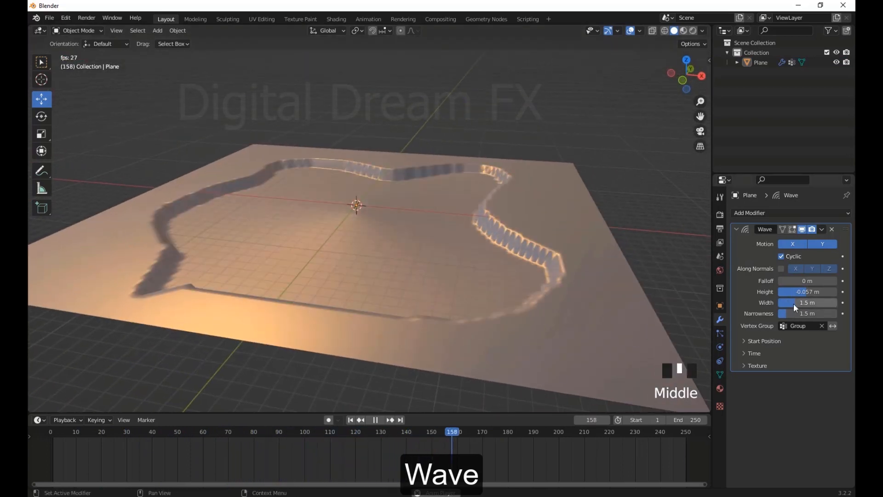
drag(793, 303, 850, 314)
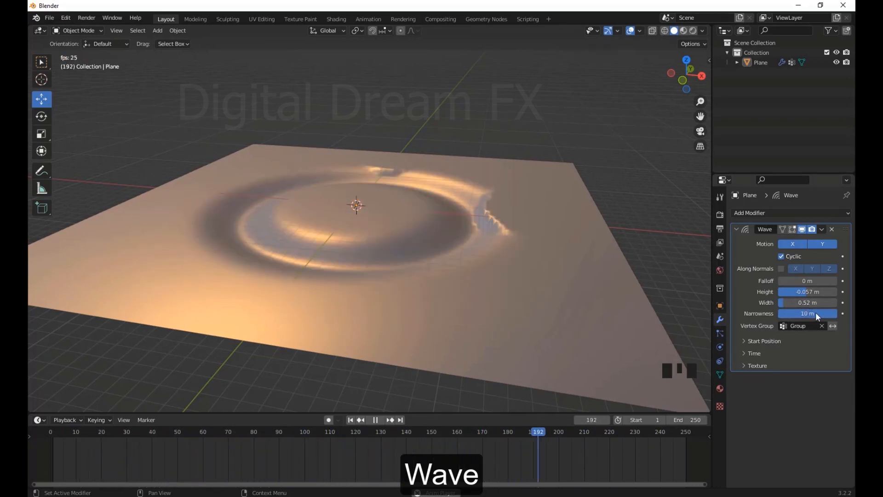
drag(818, 316, 810, 295)
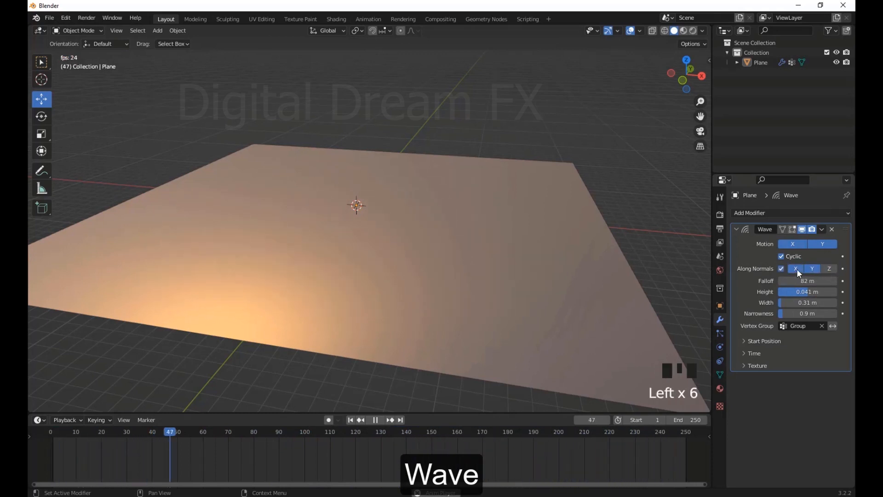
click(822, 268)
click(782, 268)
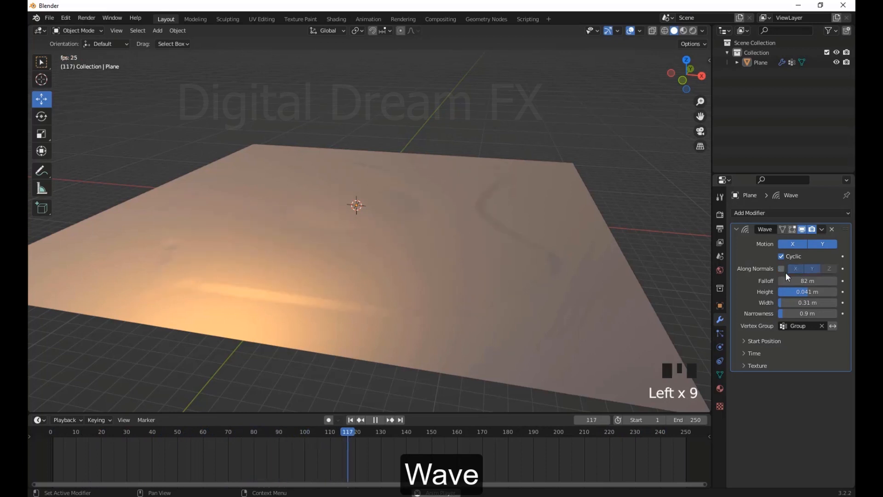
Create a new texture for the Wave modifier, set its type to Noise and watch the effect on the animated plane
click(759, 365)
click(803, 380)
click(844, 380)
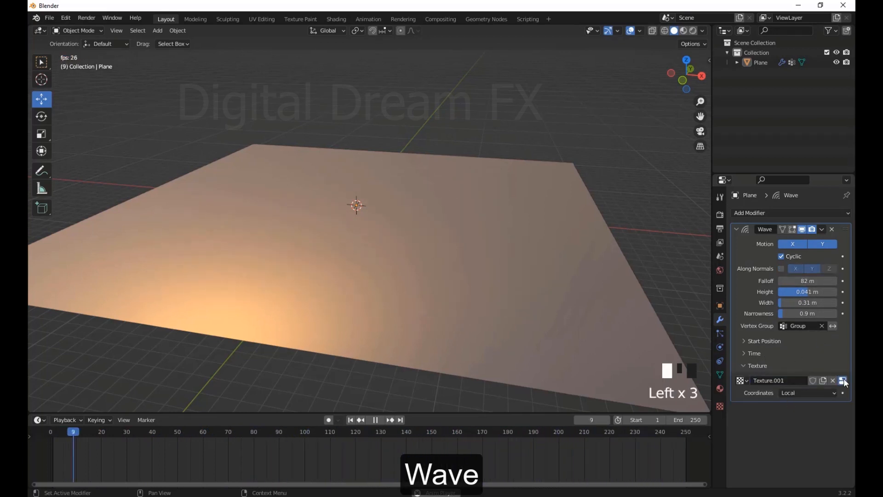
click(795, 243)
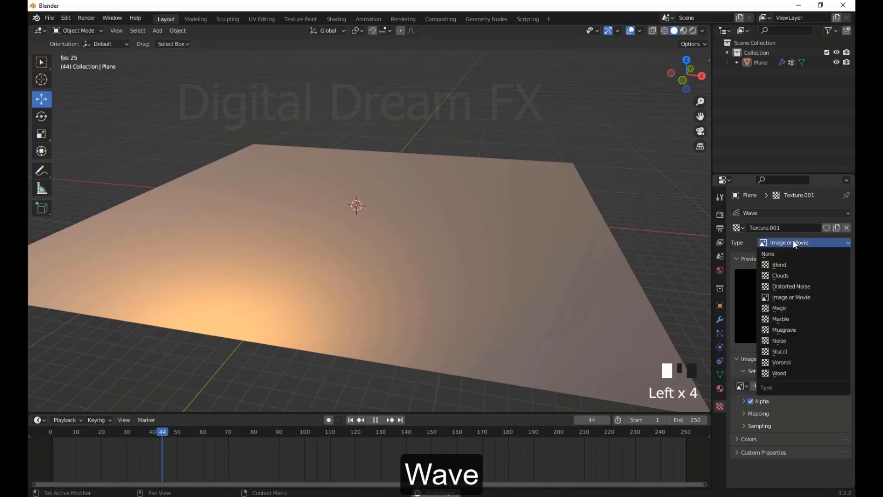
click(791, 340)
middle_drag(575, 313, 641, 322)
scroll(513, 285, up, 2)
scroll(391, 263, up, 3)
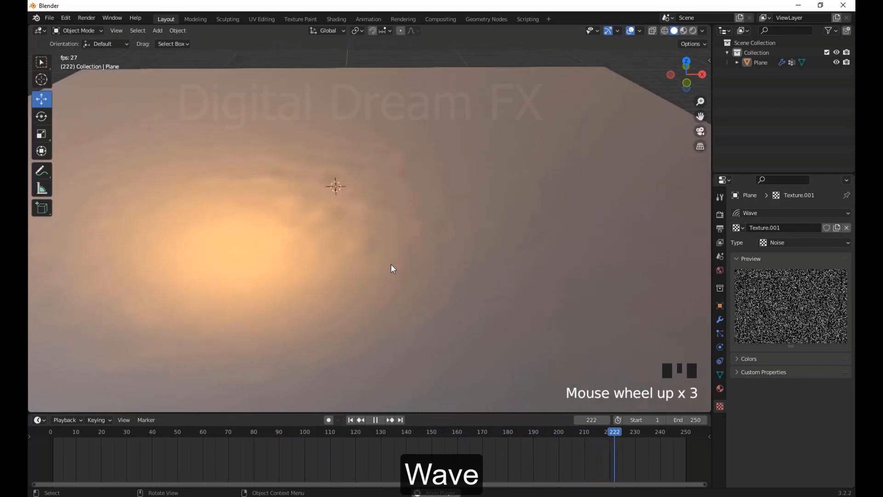
middle_drag(390, 263, 471, 270)
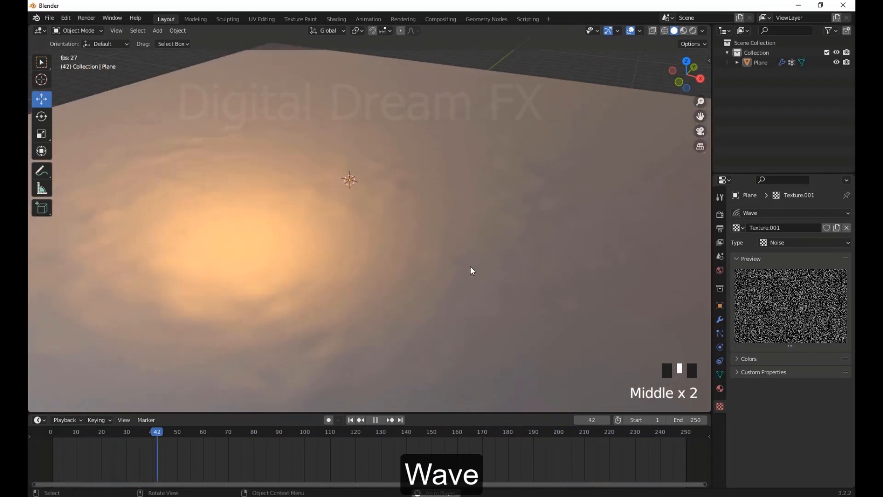
Examine the noise-textured wave across the whole plane, pausing and resuming the animation
scroll(420, 335, down, 4)
middle_drag(421, 335, 422, 290)
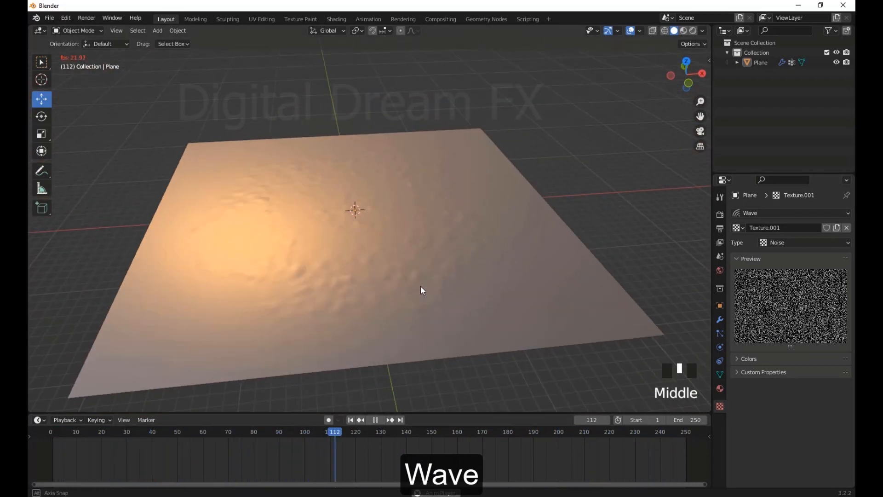
click(376, 418)
middle_drag(490, 353, 490, 355)
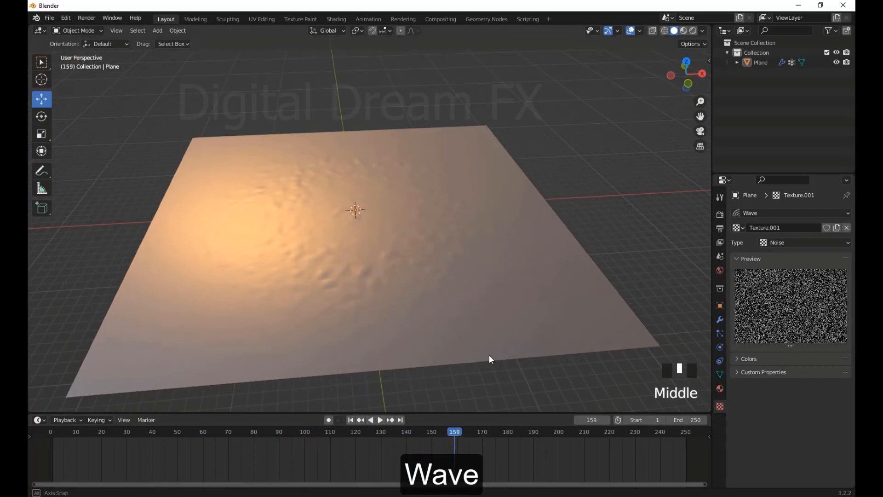
click(381, 420)
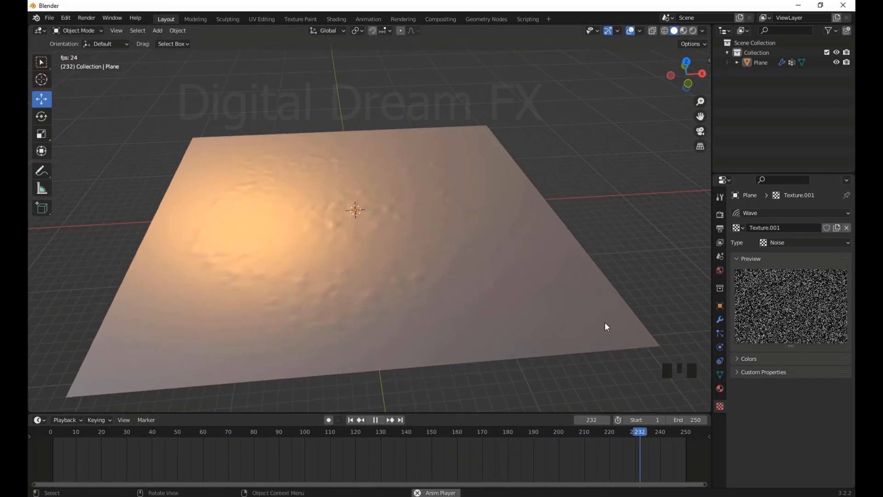
Select the plane and set its Wave modifier's height to 0.24 m and width to 0.64 m
scroll(436, 314, up, 2)
click(450, 307)
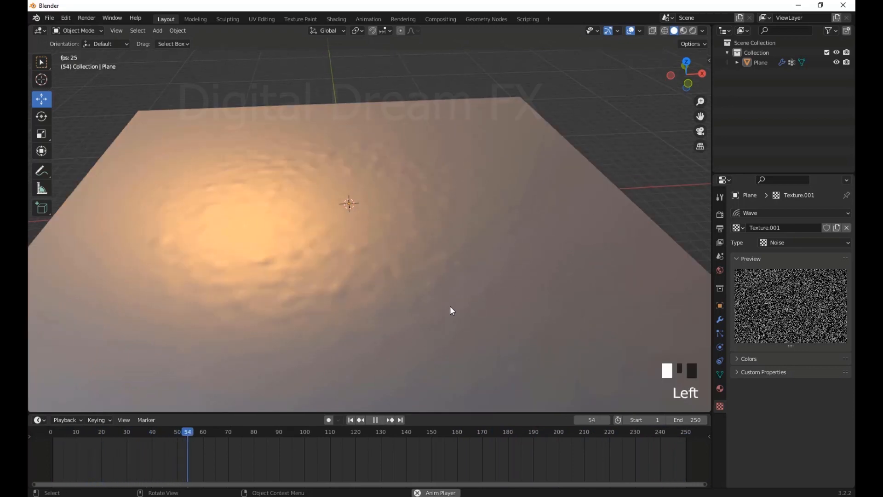
click(722, 320)
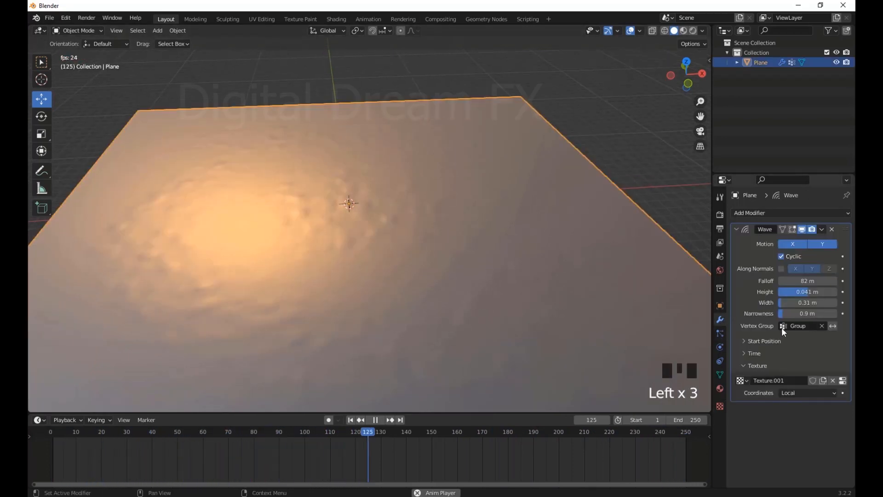
drag(808, 294, 792, 301)
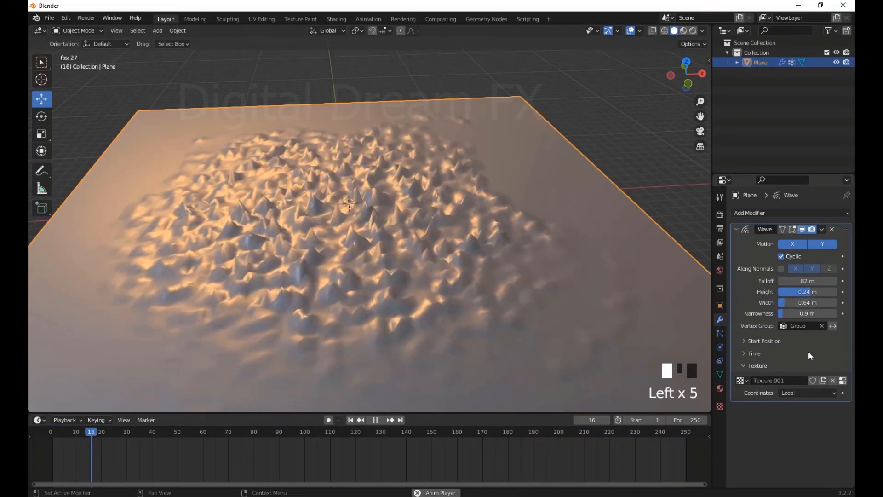
Change the Wave modifier's texture type to Stucci while the animation plays
click(843, 380)
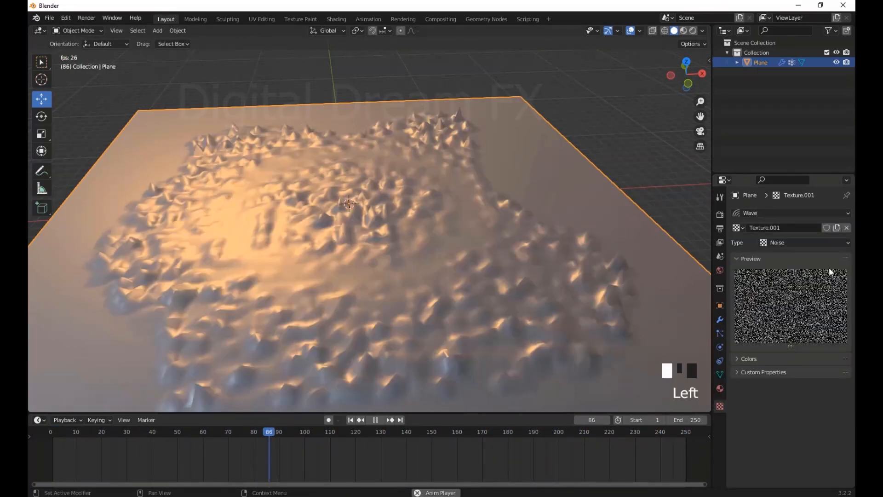
click(785, 243)
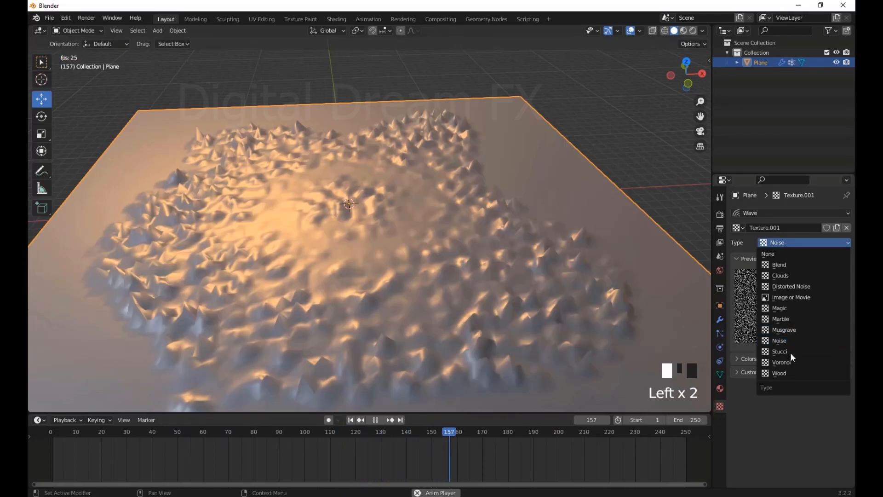
click(790, 352)
Try the Clouds, Blend and Magic texture types on the animated wave, and return to Stucci
click(803, 242)
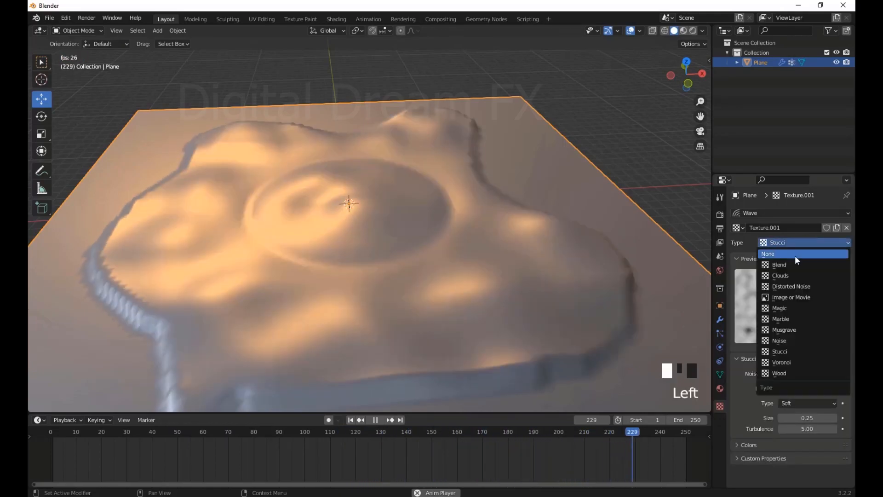
click(795, 255)
click(797, 241)
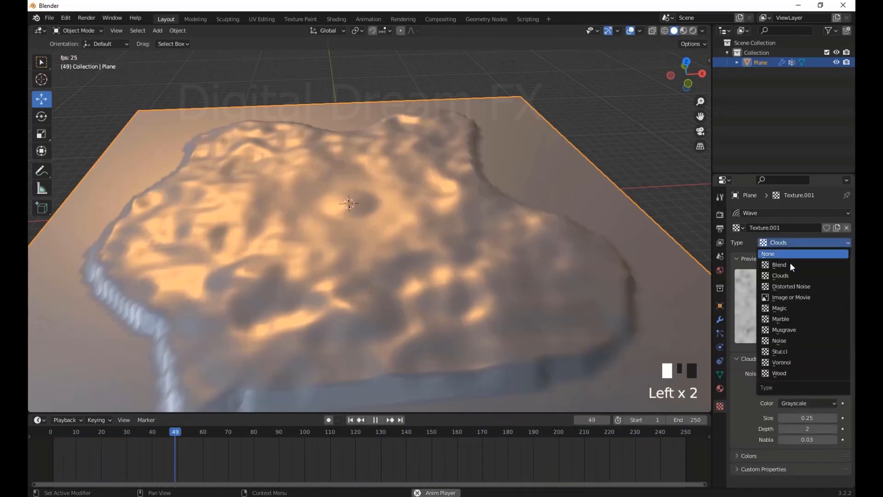
click(790, 262)
click(800, 242)
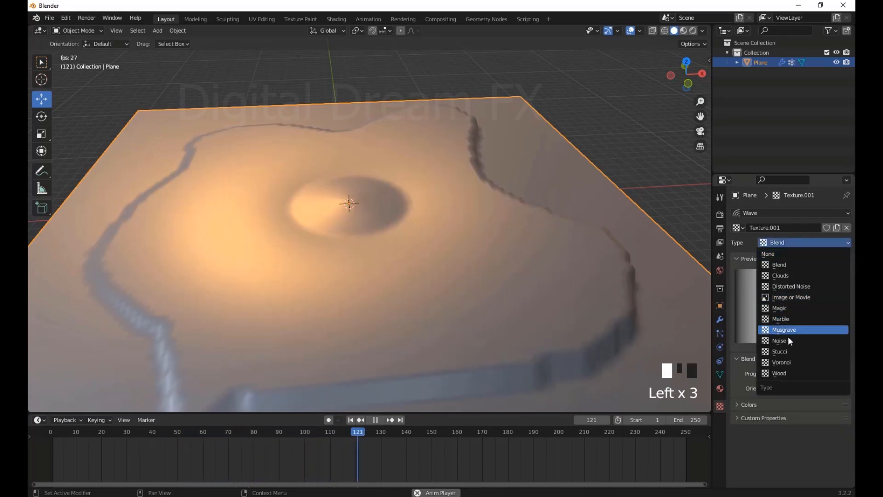
click(789, 305)
click(797, 243)
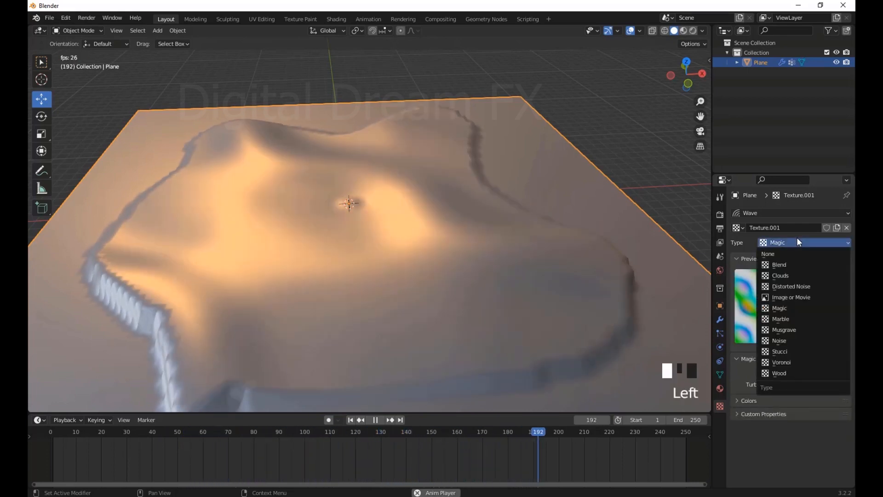
click(789, 349)
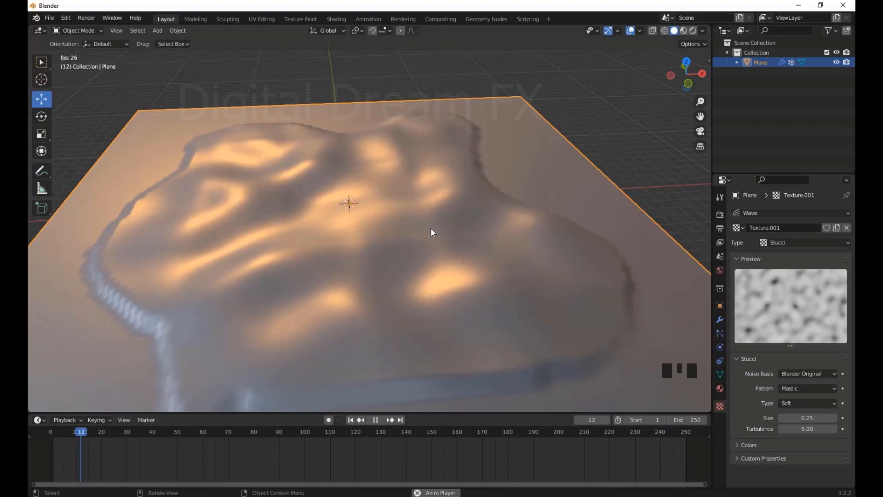